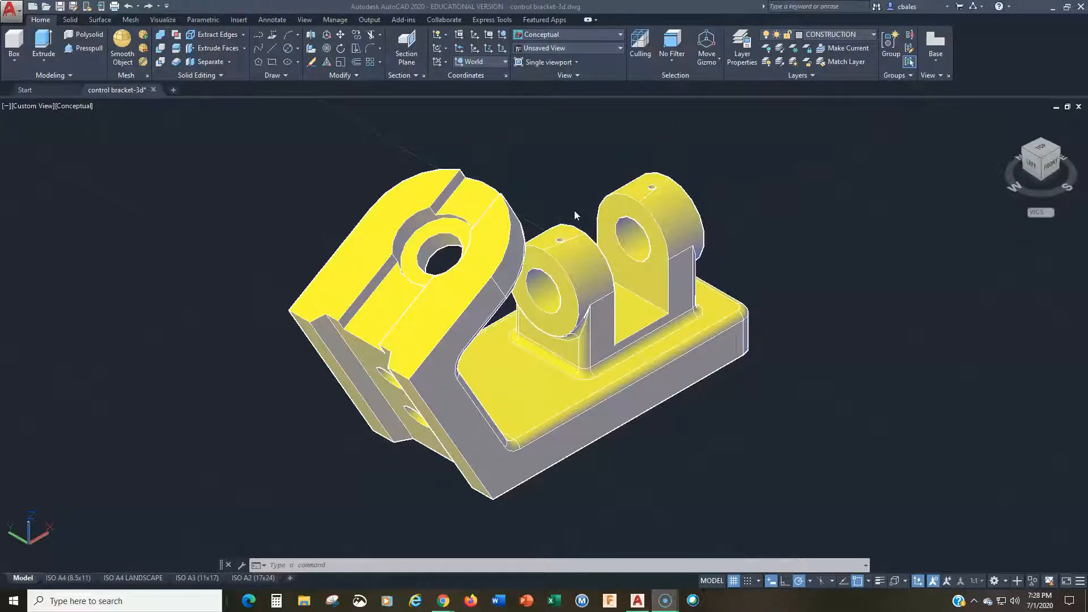
Step: Make the VISIBLE layer current and show the control bracket in the Front view
{"action": "left_click", "coordinate": [849, 35]}
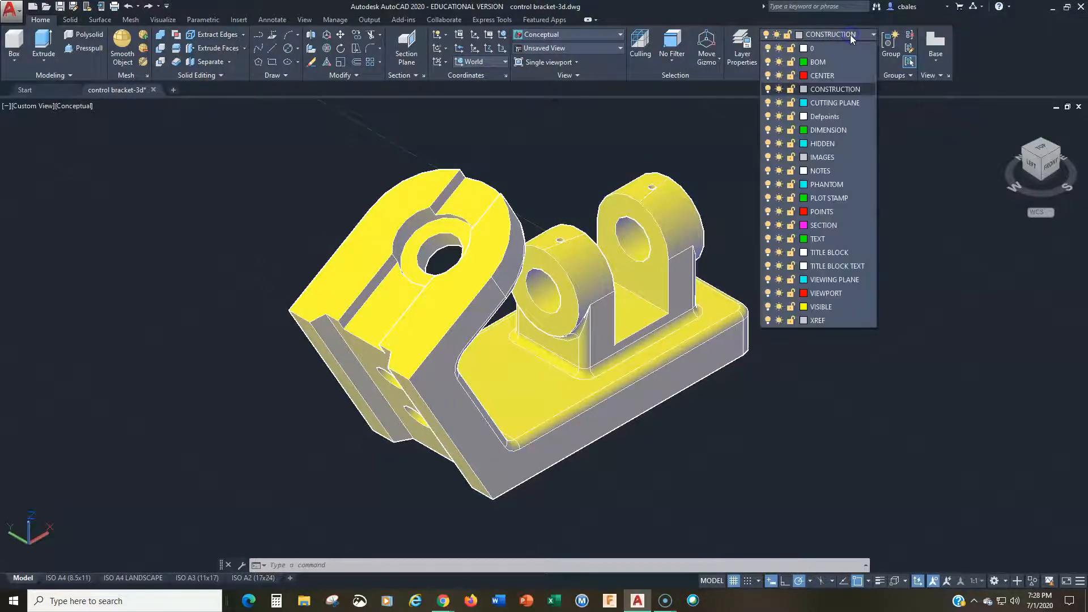
{"action": "left_click", "coordinate": [819, 307]}
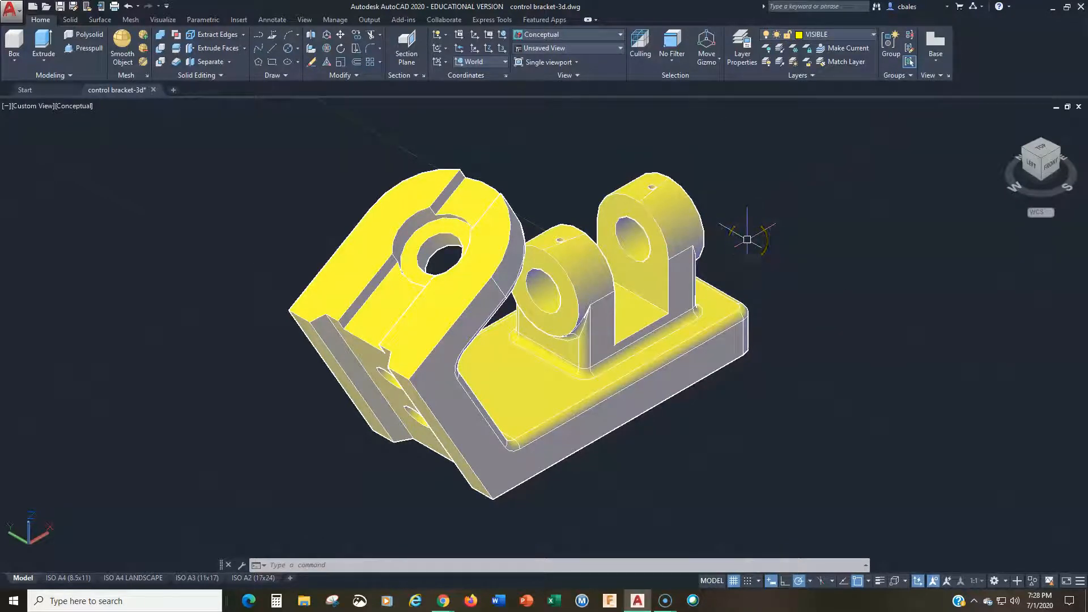
{"action": "left_click", "coordinate": [1049, 164]}
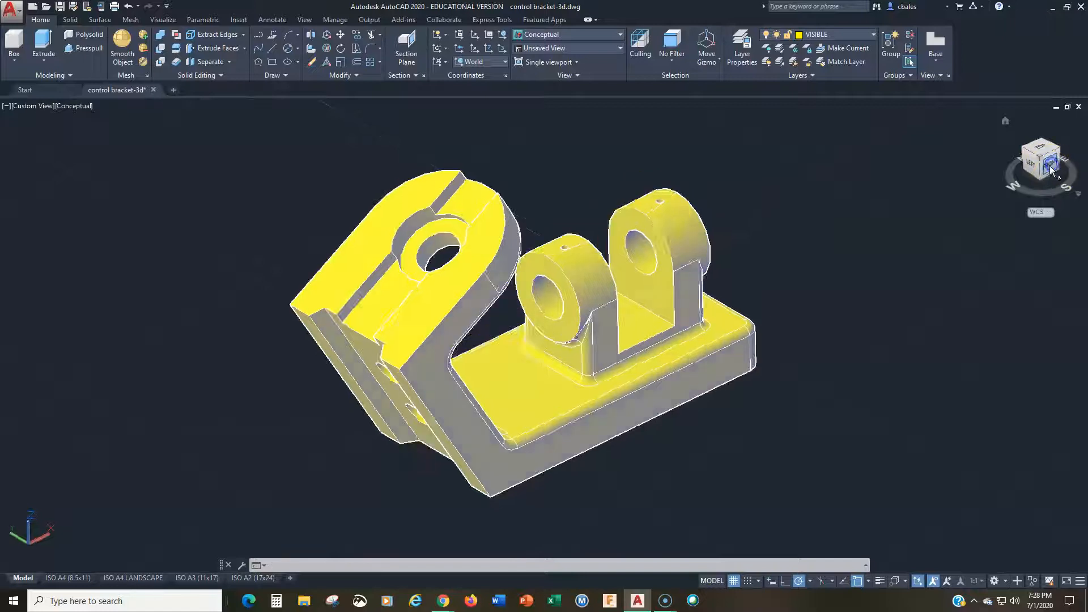
{"action": "middle_click_drag", "start_coordinate": [810, 336], "coordinate": [631, 338]}
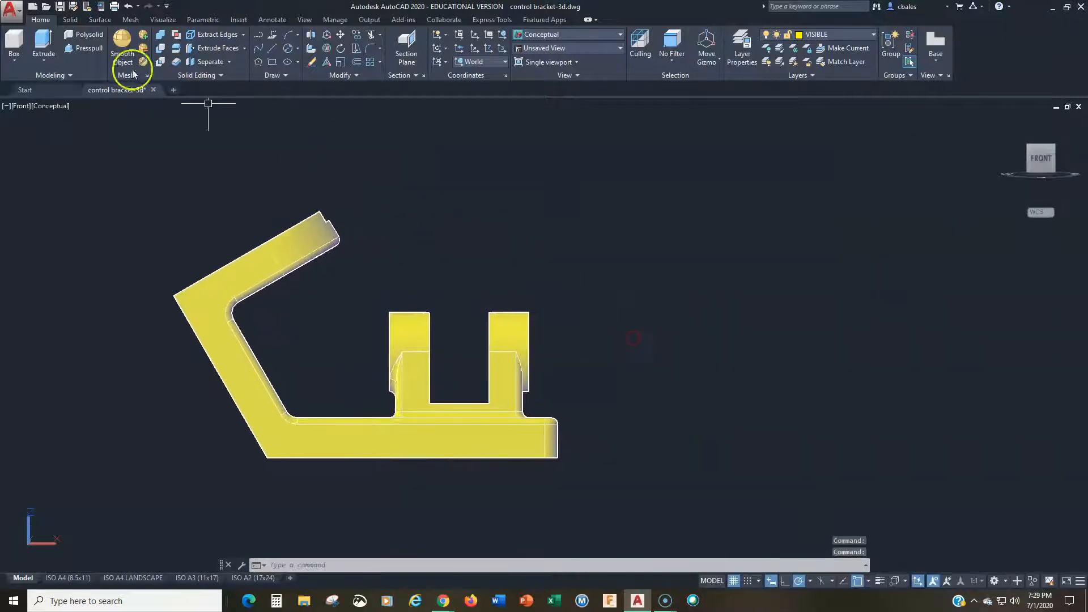
Step: Set up a Flatshot of the front view with ByLayer color and linetype for foreground lines and cyan for obscured lines
{"action": "left_click", "coordinate": [394, 76]}
{"action": "left_click", "coordinate": [383, 130]}
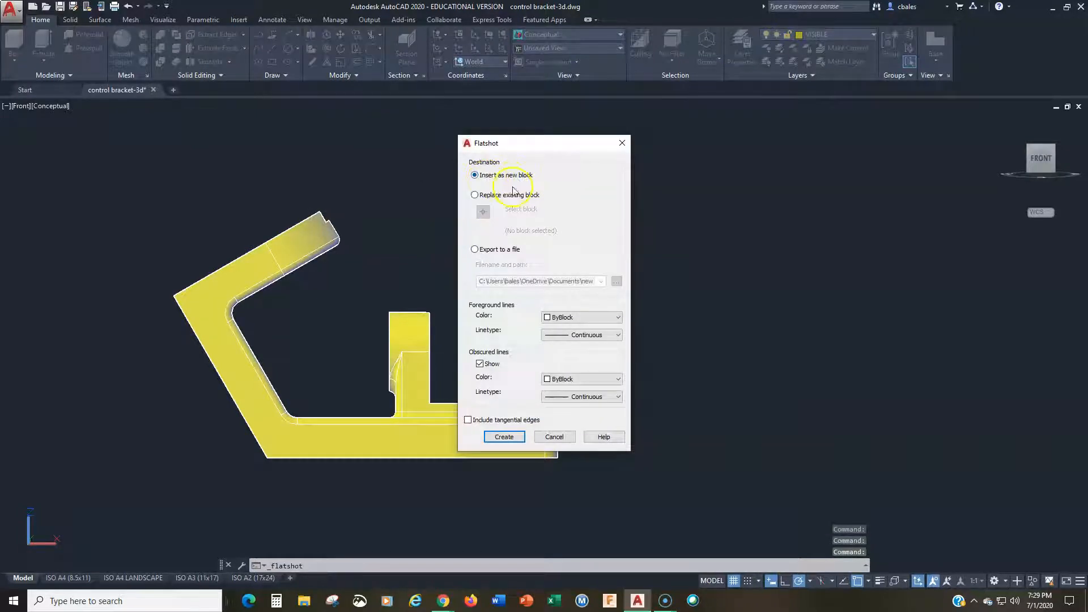
{"action": "left_click", "coordinate": [554, 317]}
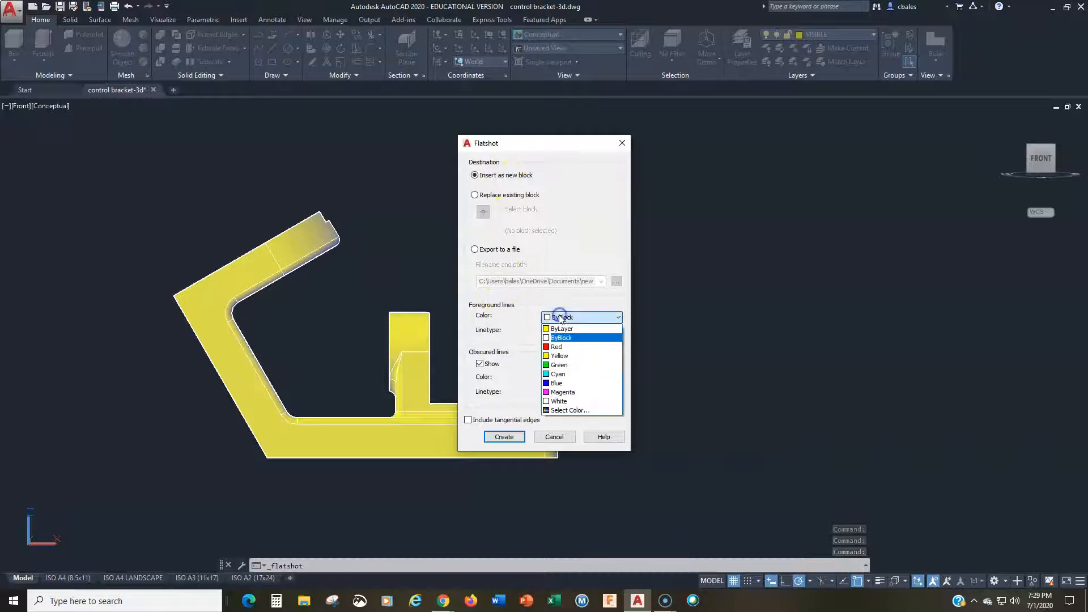
{"action": "left_click", "coordinate": [559, 330]}
{"action": "left_click", "coordinate": [584, 335]}
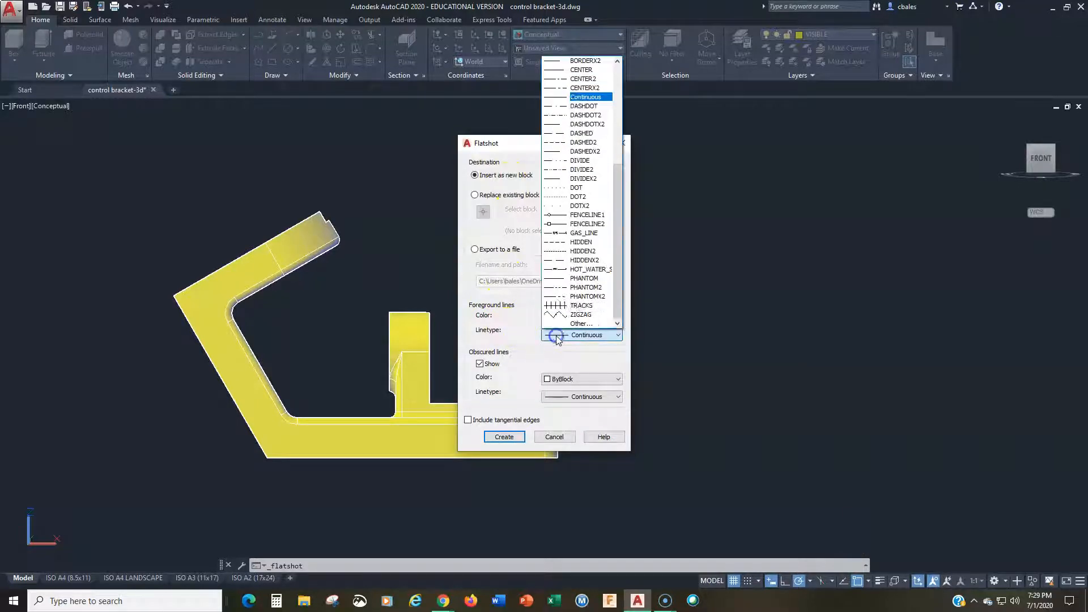
{"action": "scroll", "coordinate": [583, 107], "scroll_direction": "up", "scroll_amount": 1}
{"action": "left_click", "coordinate": [580, 59]}
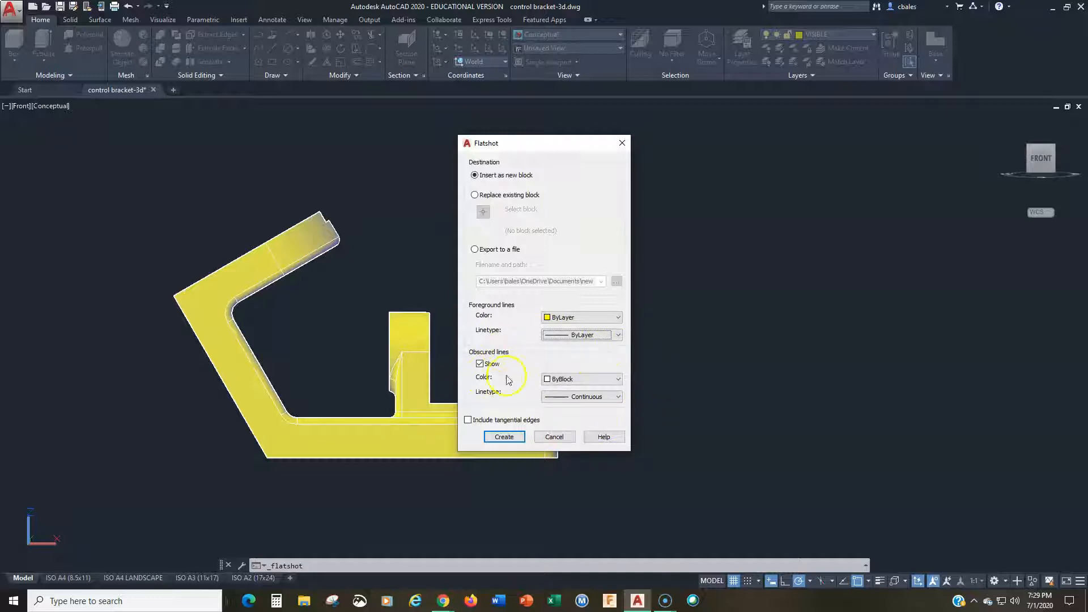
{"action": "left_click", "coordinate": [555, 381]}
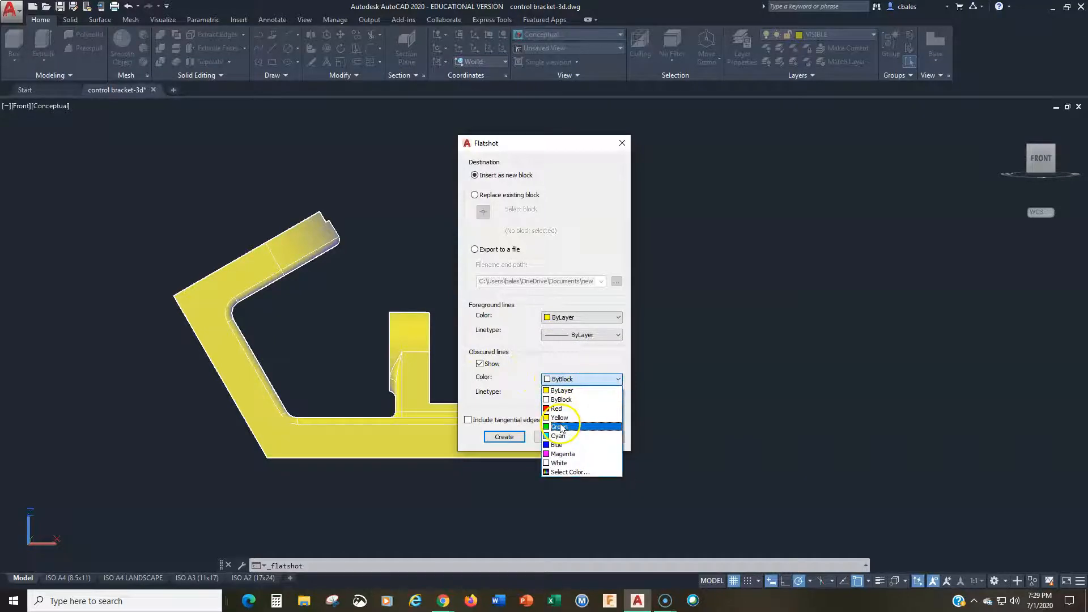
{"action": "left_click", "coordinate": [558, 436]}
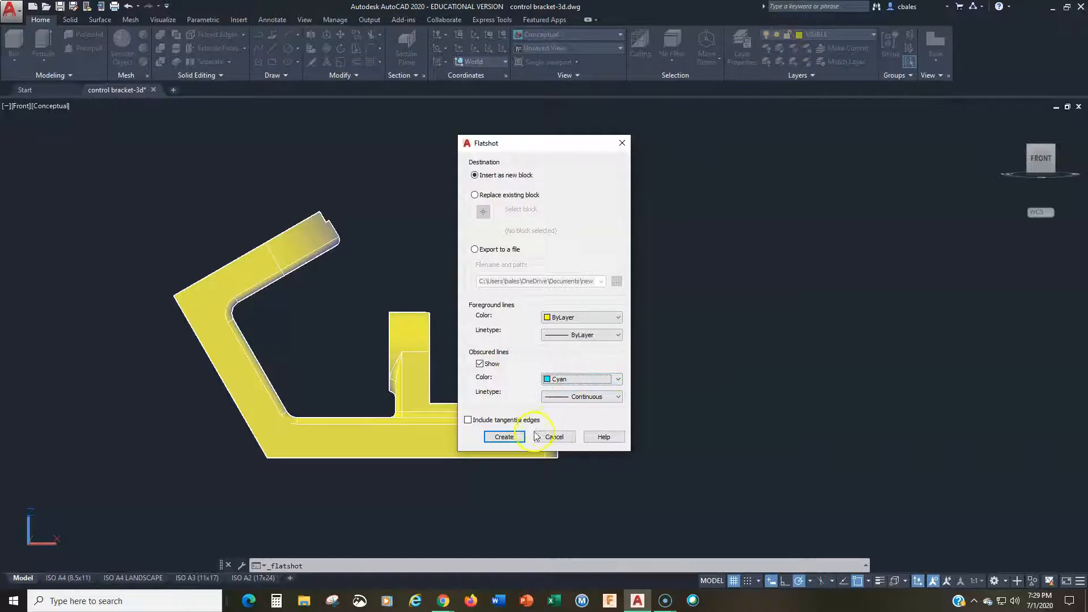
Step: Create the front-view flatshot block and insert it beside the bracket at scale 1 with 0 rotation
{"action": "left_click", "coordinate": [505, 437]}
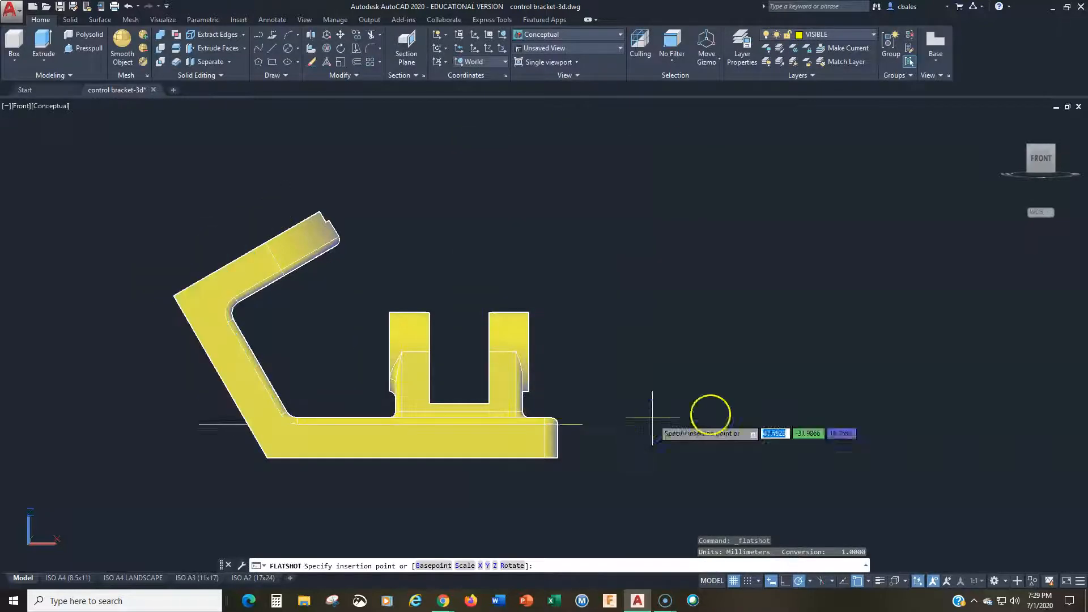
{"action": "left_click", "coordinate": [969, 440]}
{"action": "key", "text": "Return"}
{"action": "key", "text": "Return"}
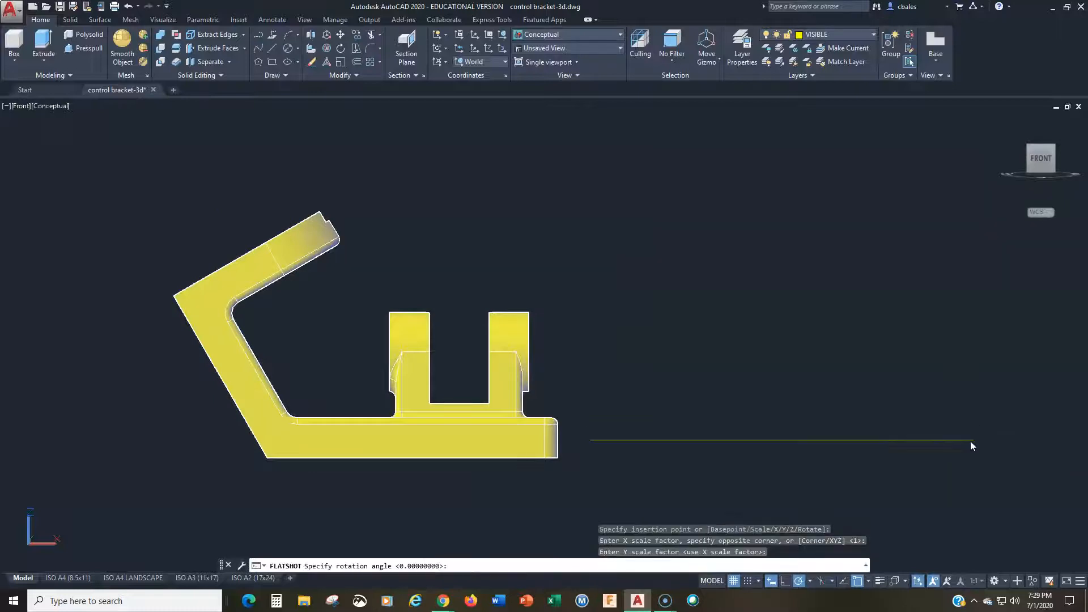
{"action": "key", "text": "Return"}
{"action": "middle_click_drag", "start_coordinate": [971, 437], "coordinate": [741, 374]}
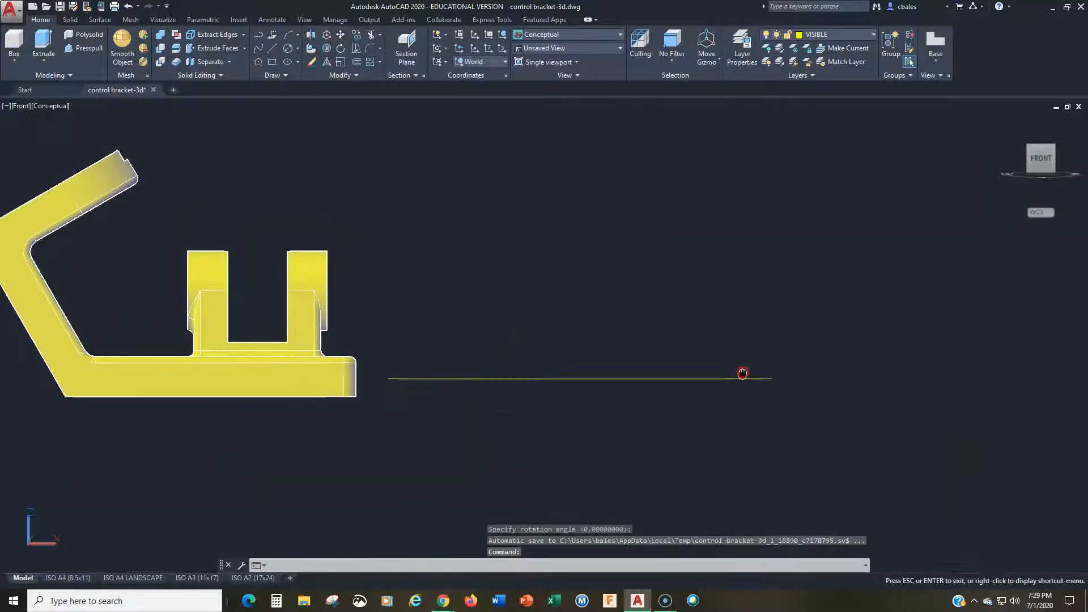
{"action": "scroll", "coordinate": [656, 392], "scroll_direction": "up", "scroll_amount": 2}
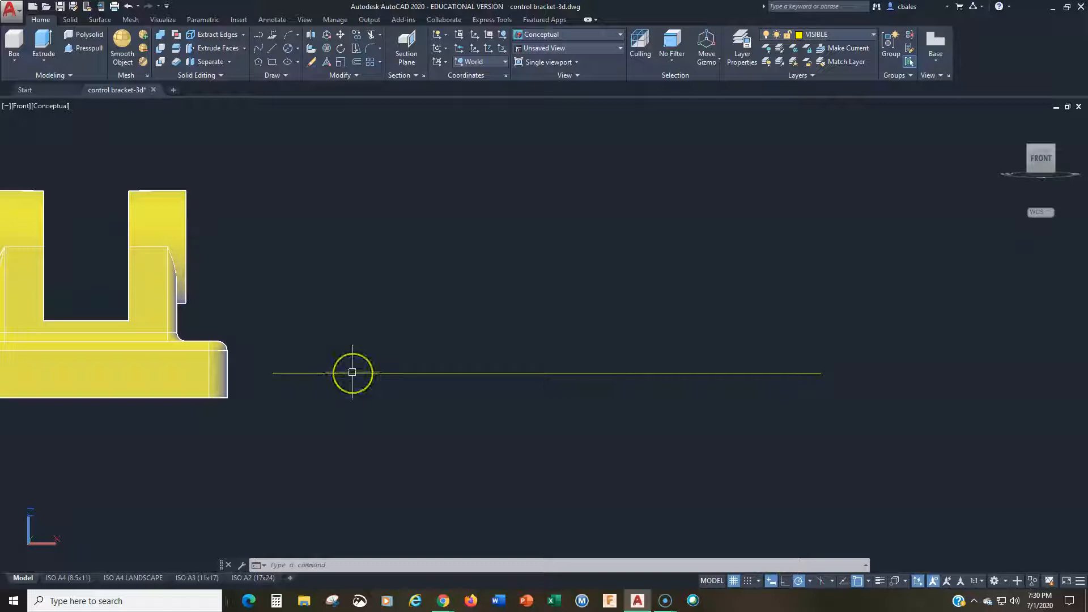
{"action": "scroll", "coordinate": [426, 299], "scroll_direction": "down", "scroll_amount": 2}
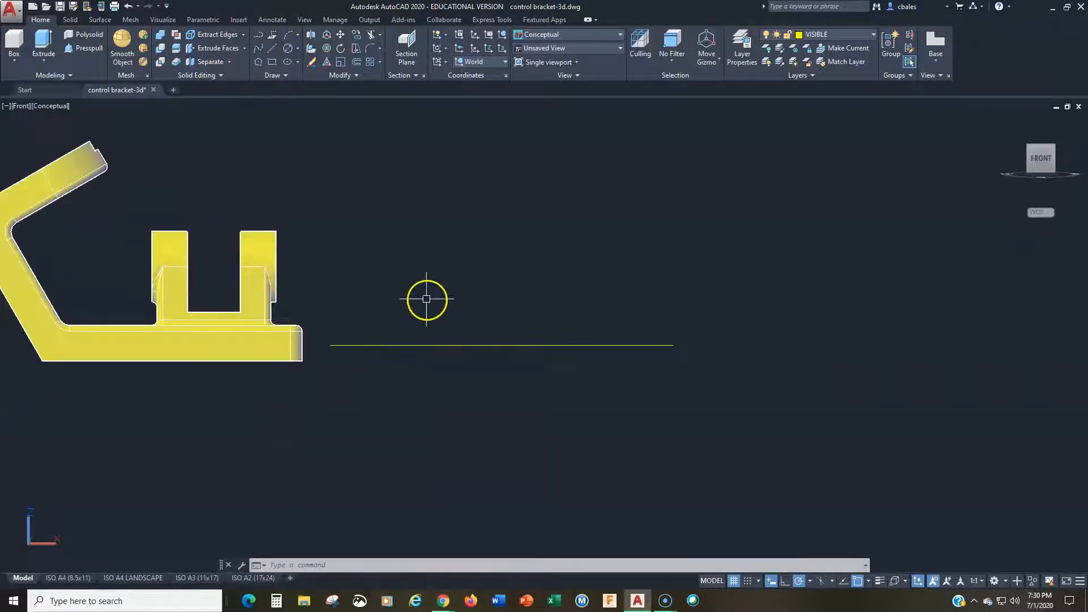
Step: Create a Flatshot of the bracket's Top view and insert the block above the solid at scale 1 with 0 rotation
{"action": "left_click", "coordinate": [1042, 139]}
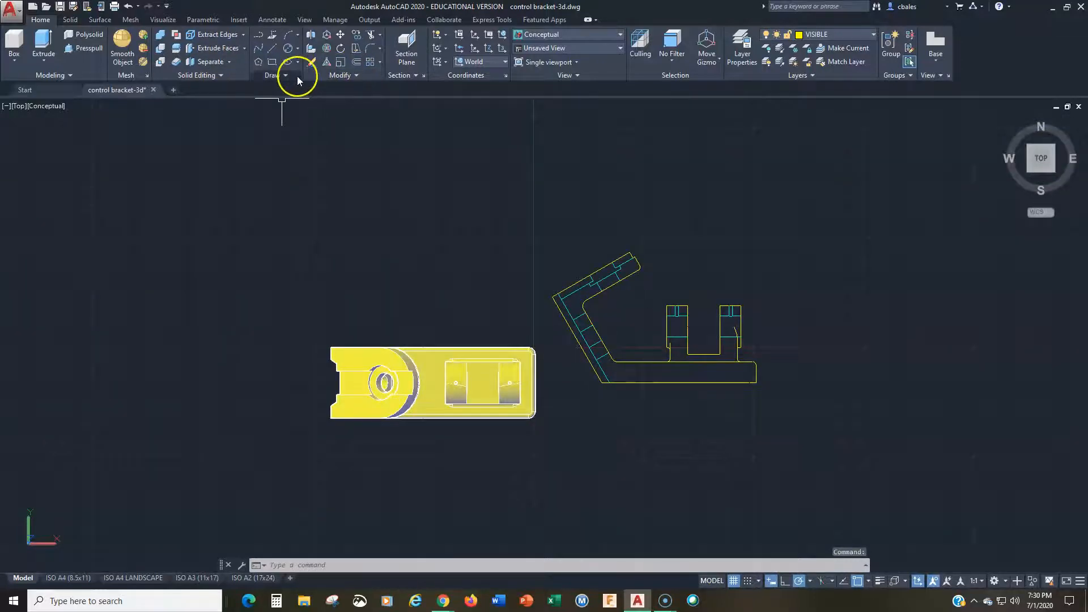
{"action": "left_click", "coordinate": [412, 75]}
{"action": "left_click", "coordinate": [393, 130]}
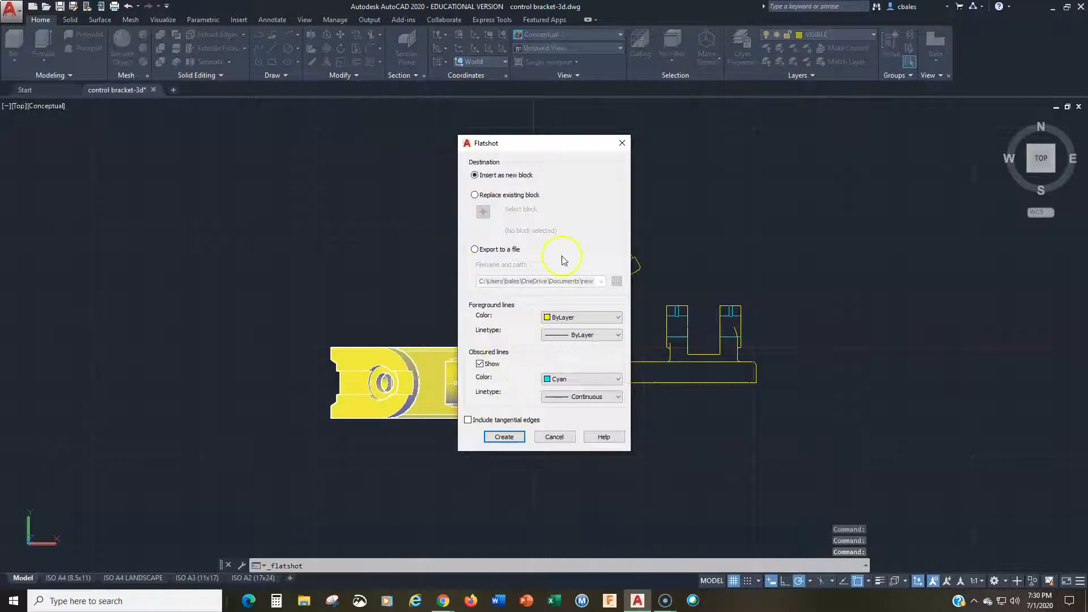
{"action": "left_click", "coordinate": [504, 436]}
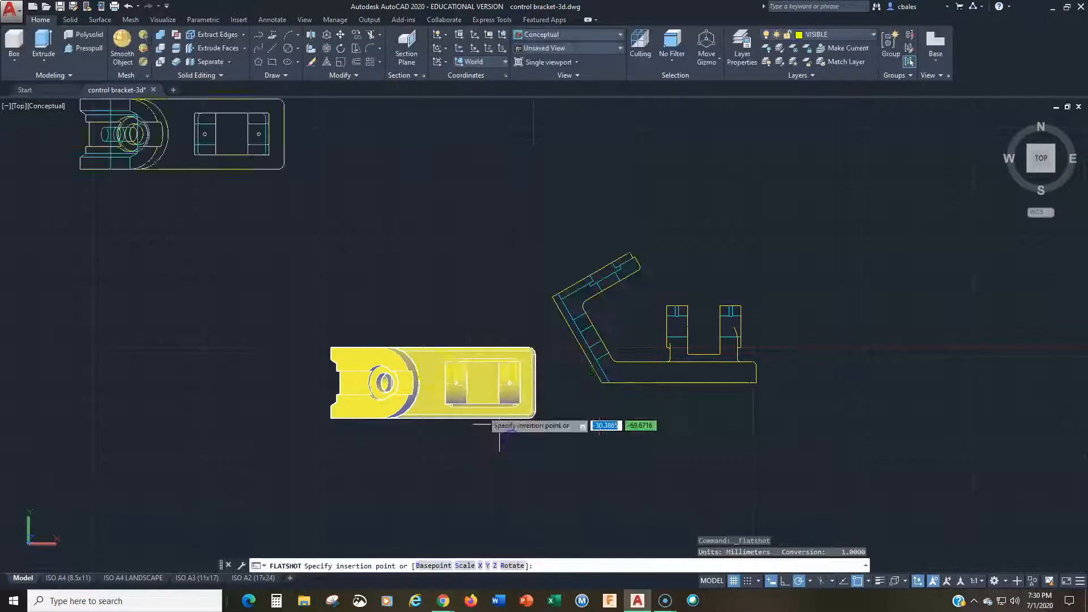
{"action": "left_click", "coordinate": [517, 215]}
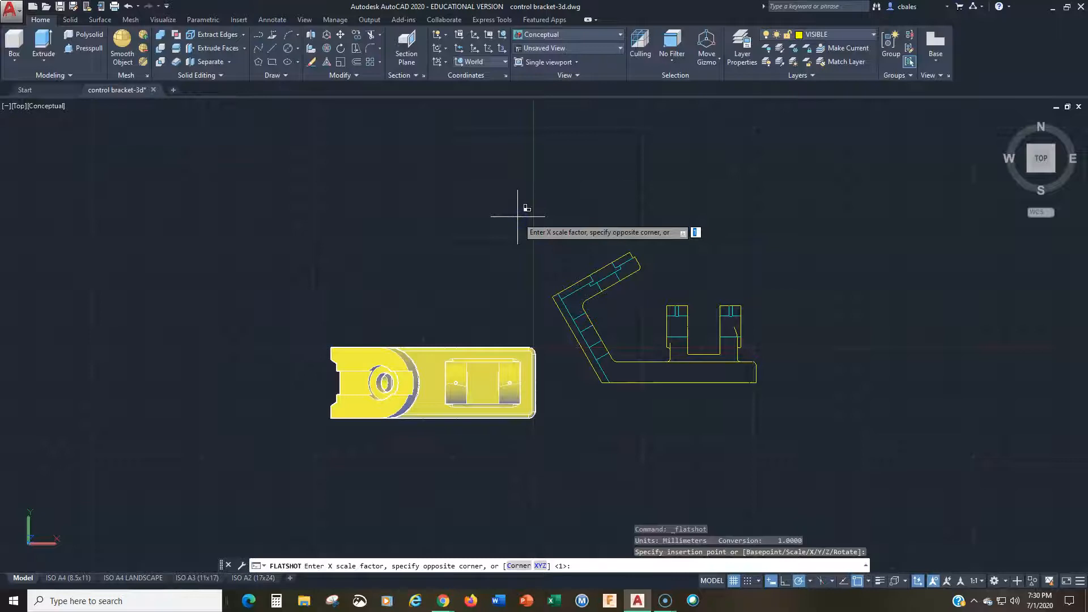
{"action": "key", "text": "Return"}
{"action": "key", "text": "Return"}
{"action": "key", "text": "Return"}
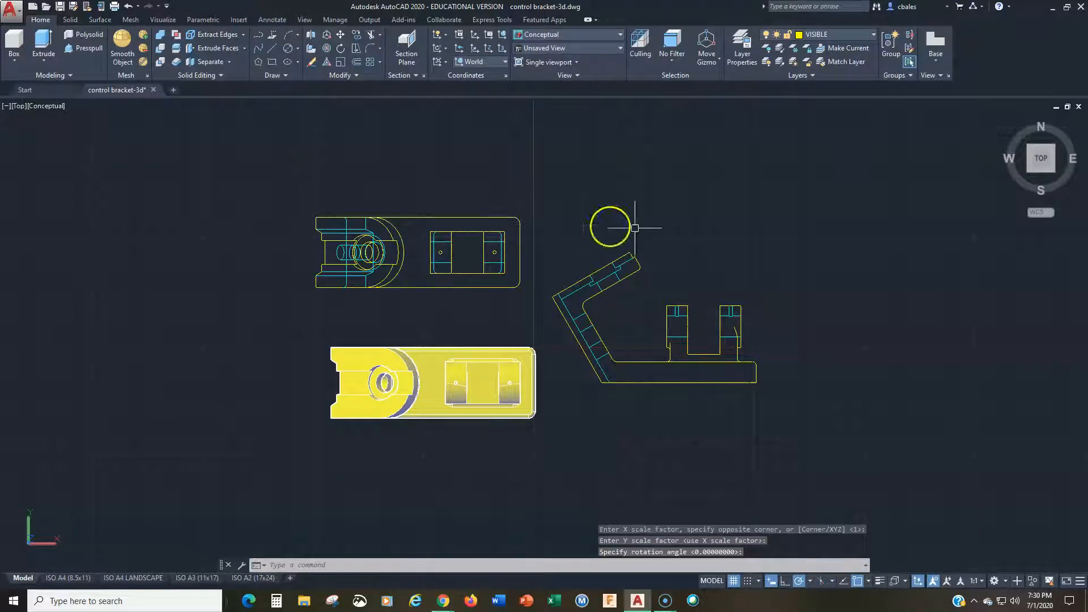
Step: Create a Flatshot of the bracket's Right view and insert the block away from the solid at scale 1 with 0 rotation
{"action": "left_click", "coordinate": [1062, 157]}
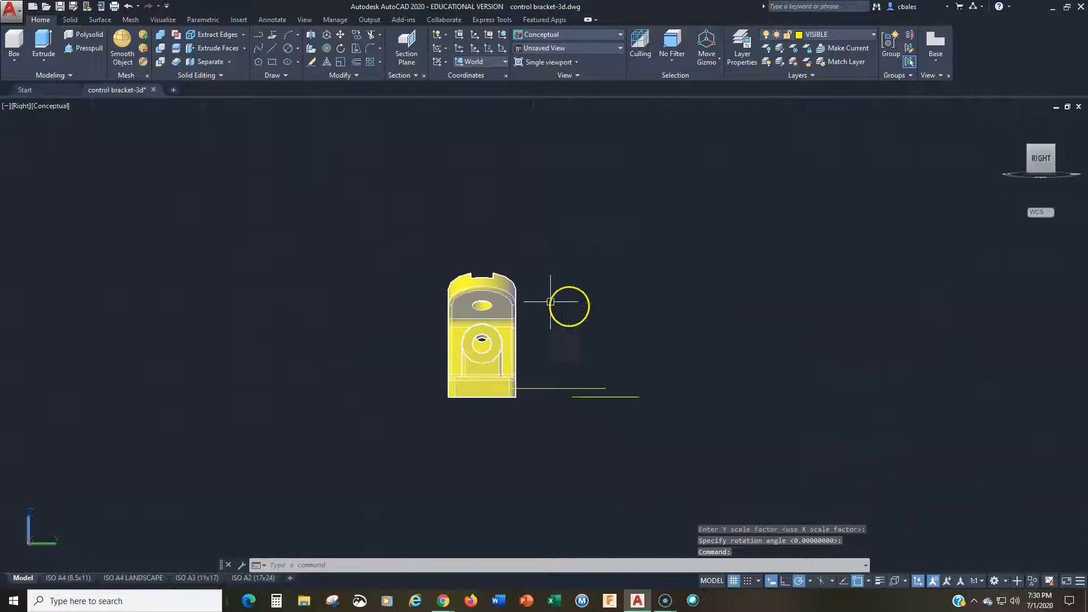
{"action": "left_click", "coordinate": [411, 76]}
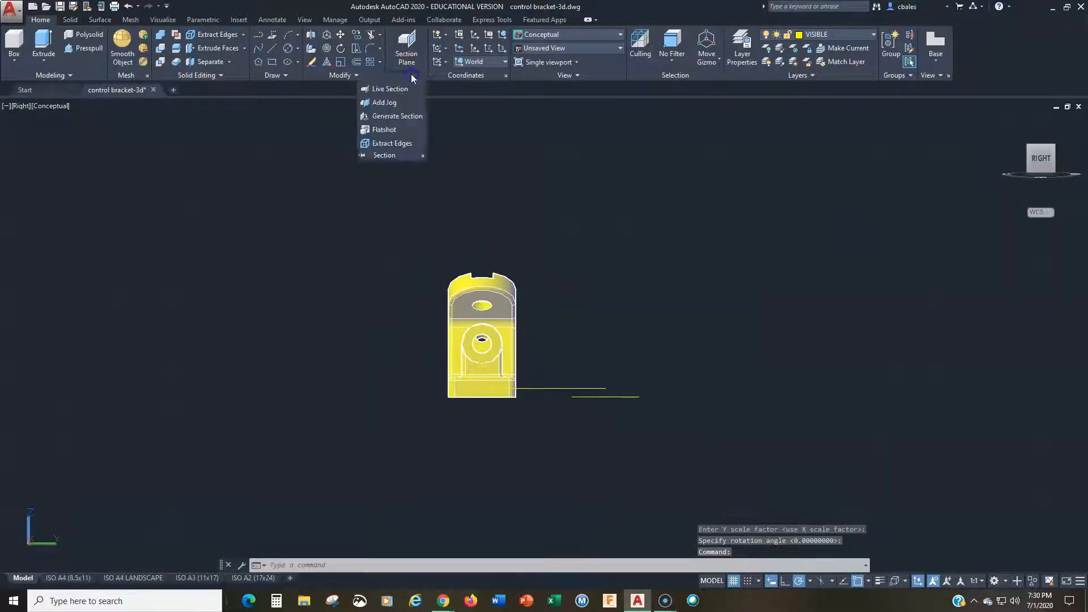
{"action": "left_click", "coordinate": [395, 129]}
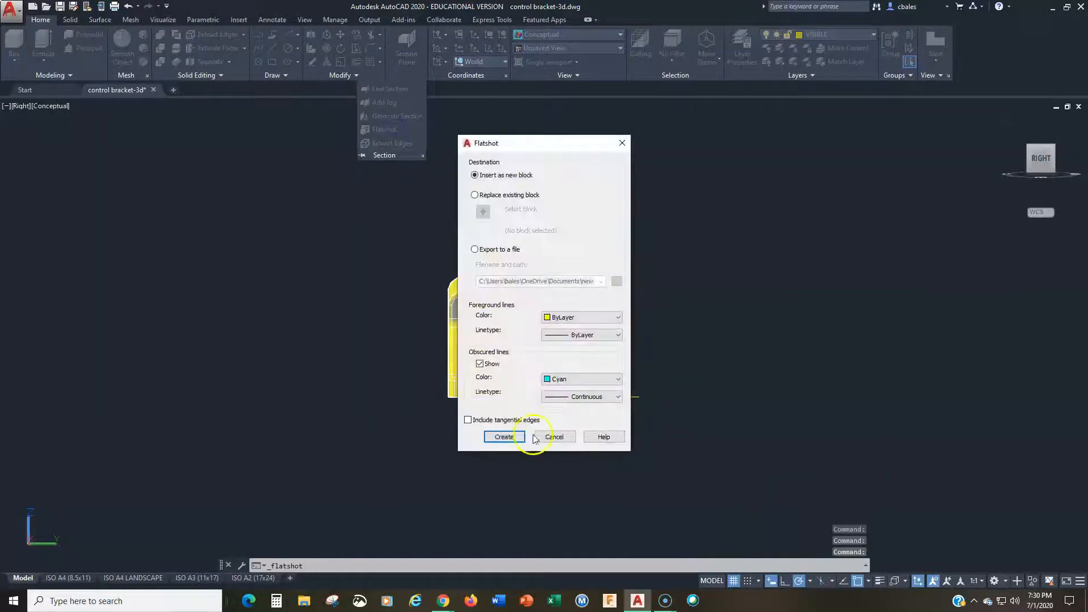
{"action": "left_click", "coordinate": [503, 434]}
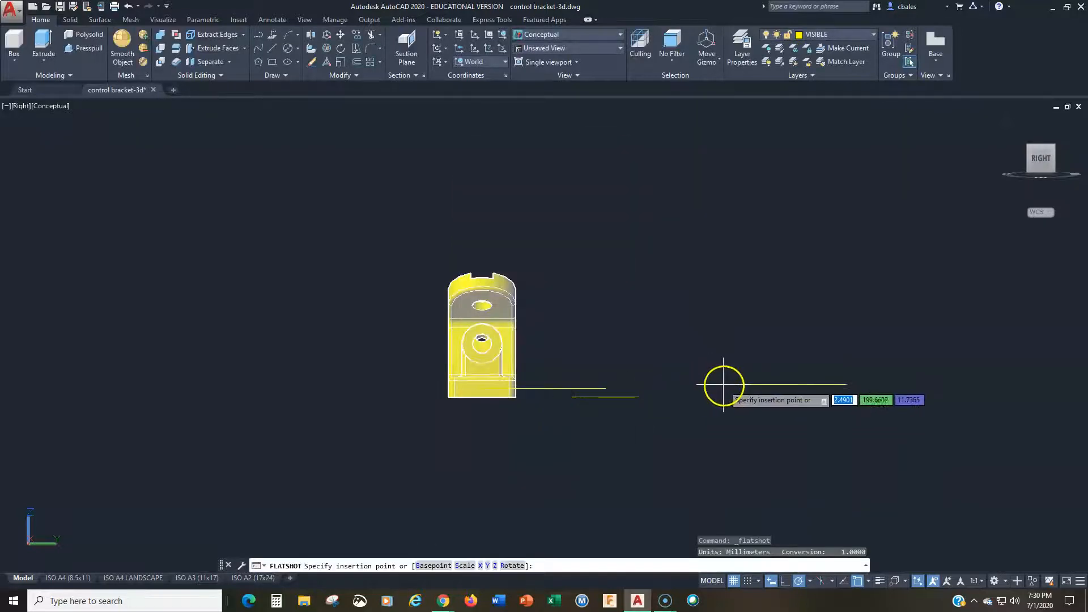
{"action": "left_click", "coordinate": [723, 384]}
{"action": "key", "text": "Return"}
{"action": "key", "text": "Return"}
{"action": "key", "text": "Return"}
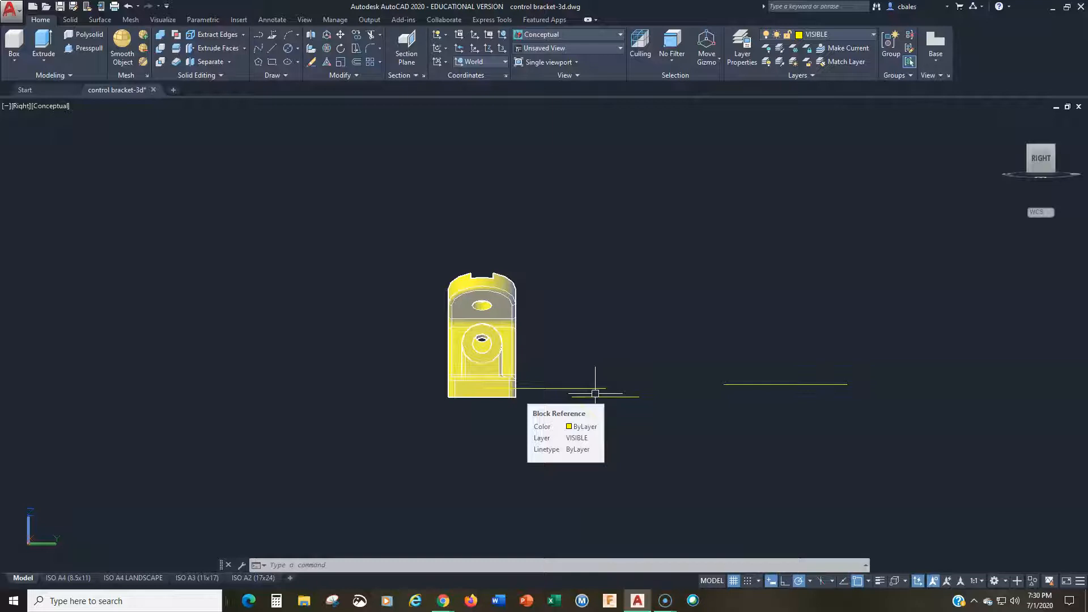
Step: Examine the flatshot blocks and the bracket's angled arm in the SE Isometric and Front views
{"action": "left_click", "coordinate": [445, 333]}
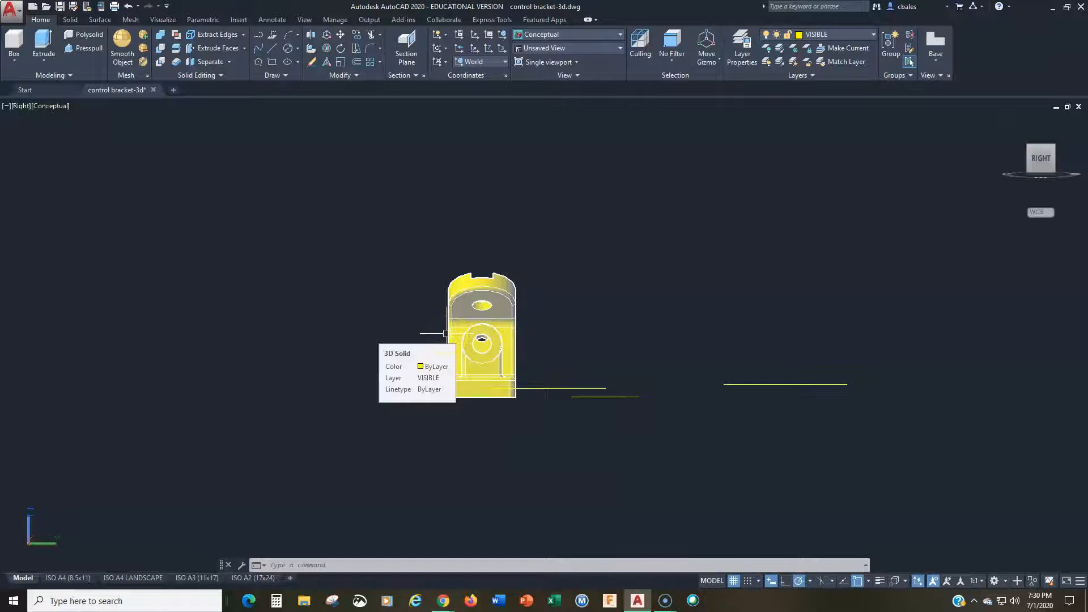
{"action": "left_click", "coordinate": [1024, 148]}
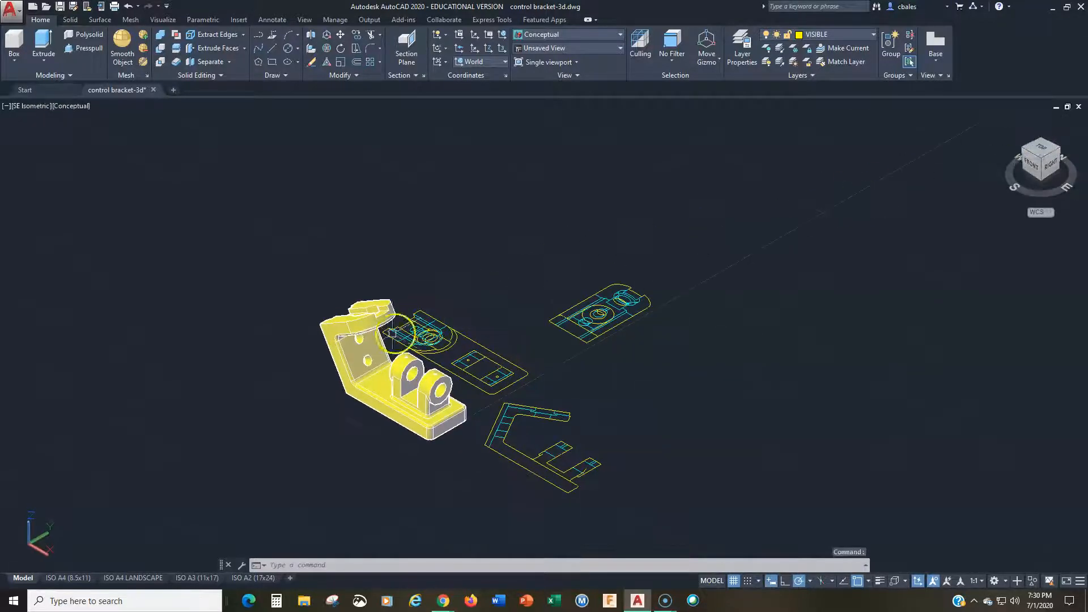
{"action": "scroll", "coordinate": [404, 326], "scroll_direction": "up", "scroll_amount": 5}
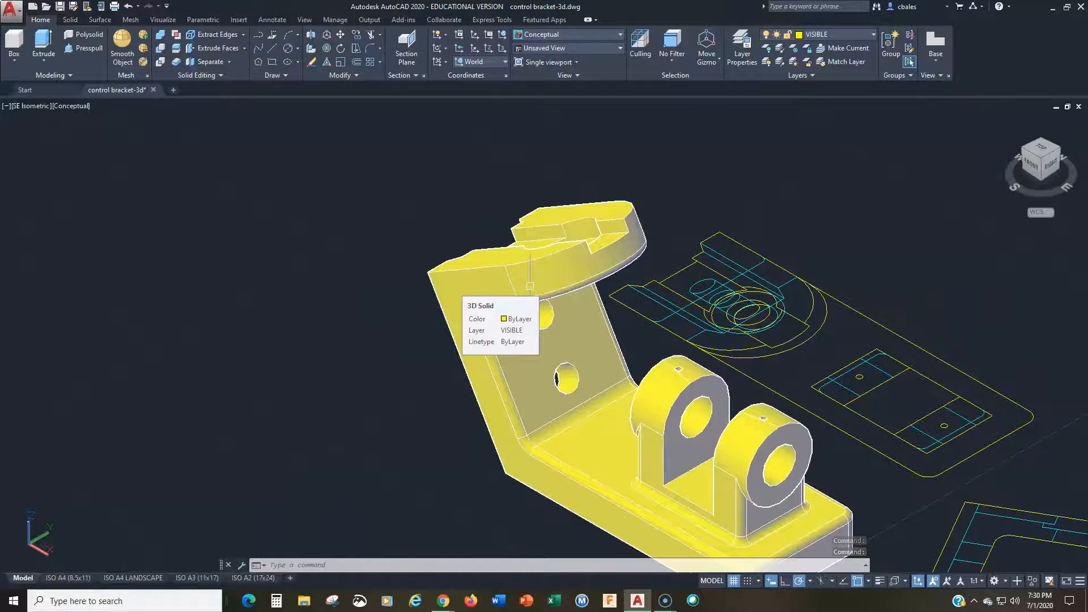
{"action": "left_click", "coordinate": [486, 257]}
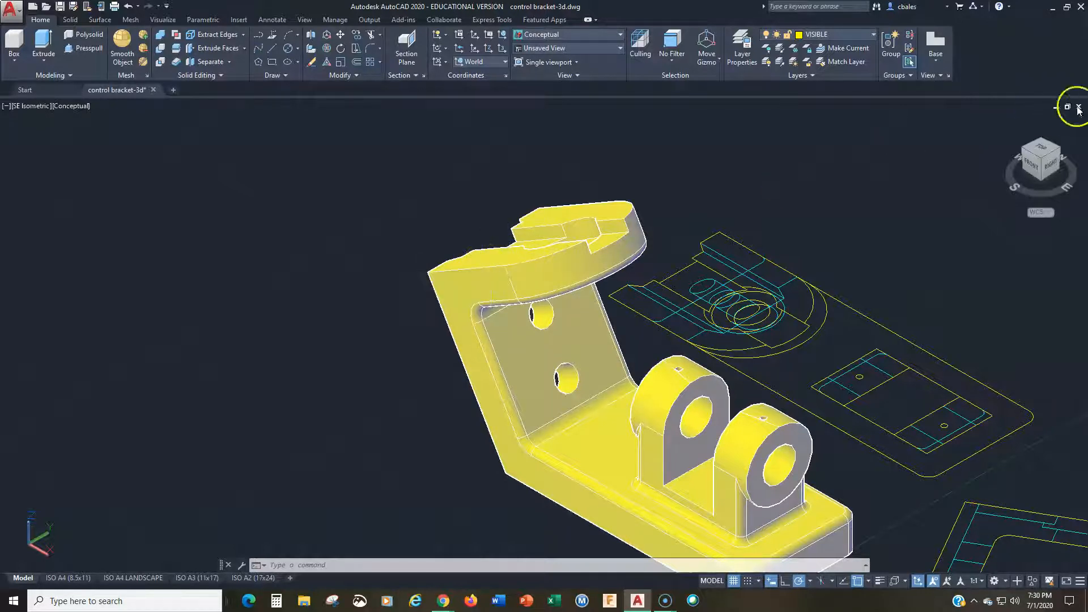
{"action": "left_click", "coordinate": [1033, 168]}
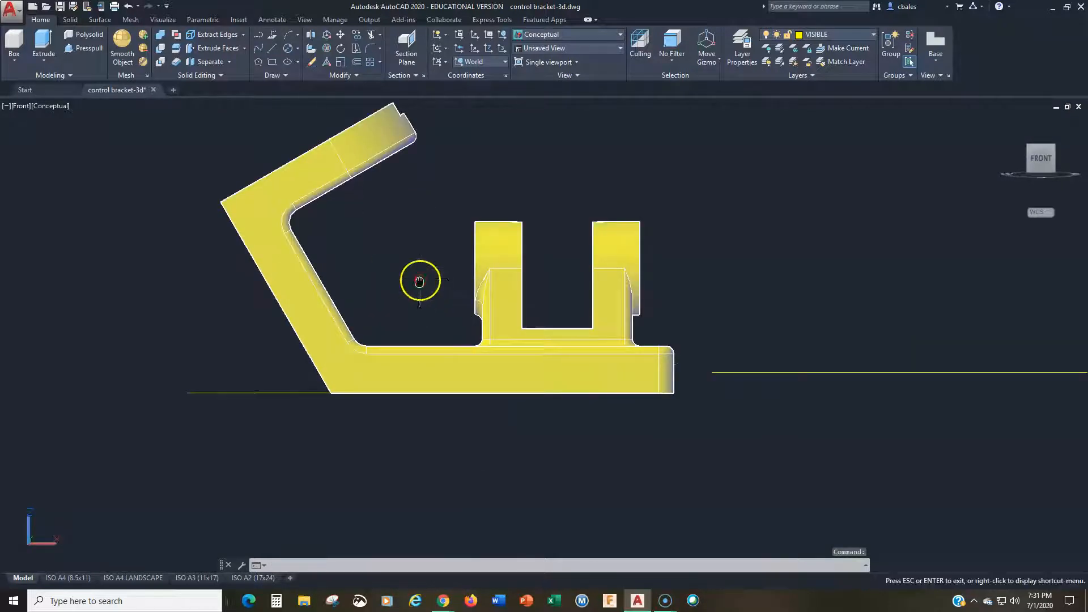
{"action": "middle_click_drag", "start_coordinate": [399, 248], "coordinate": [427, 309]}
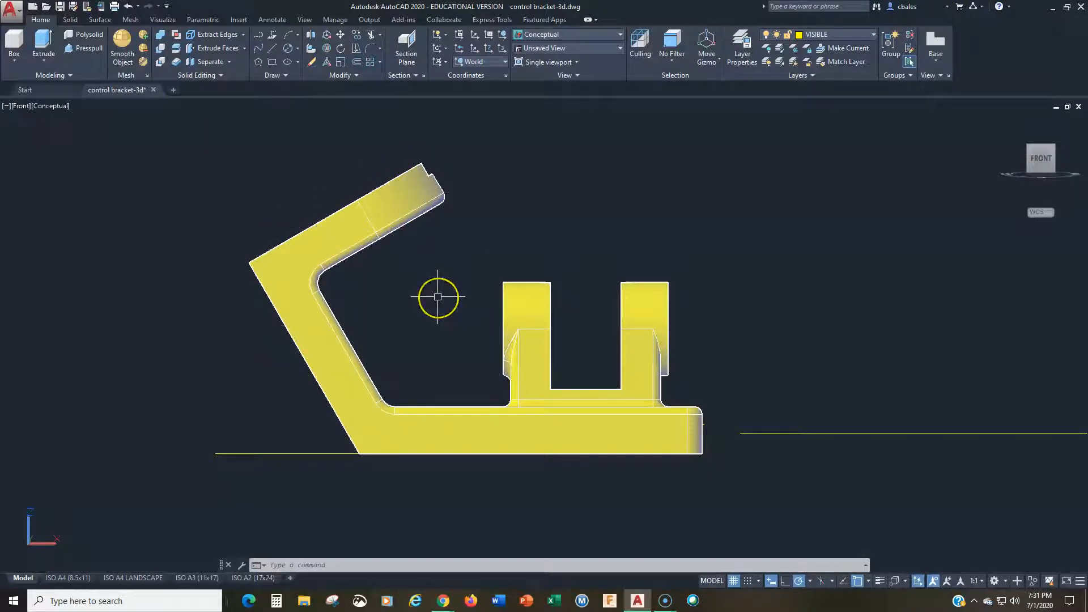
Step: In the SW Isometric view, place the origin of a 3-point UCS at the rear lower corner of the arm's sloped top face
{"action": "left_click", "coordinate": [1029, 150]}
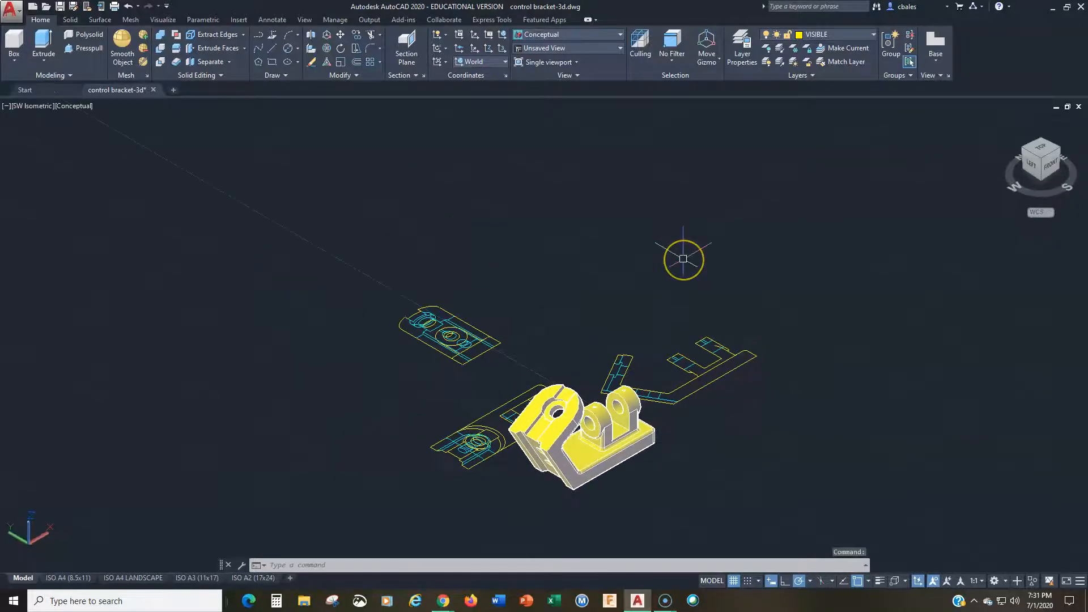
{"action": "scroll", "coordinate": [683, 259], "scroll_direction": "up", "scroll_amount": 2}
{"action": "middle_click_drag", "start_coordinate": [597, 346], "coordinate": [692, 111]}
{"action": "middle_click_drag", "start_coordinate": [595, 250], "coordinate": [621, 195]}
{"action": "type", "text": "ucs"}
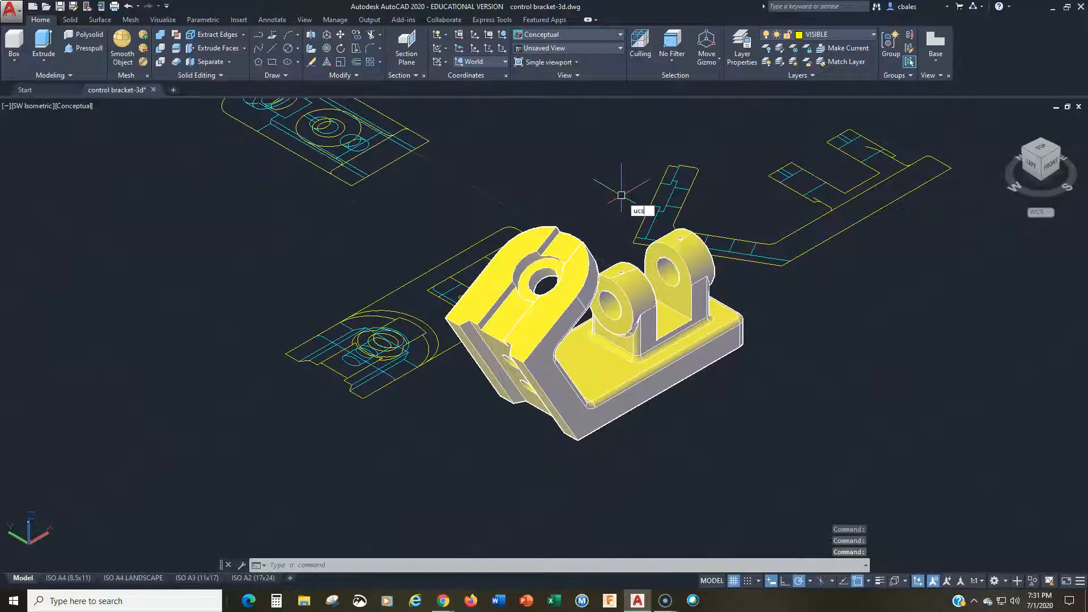
{"action": "key", "text": "Return"}
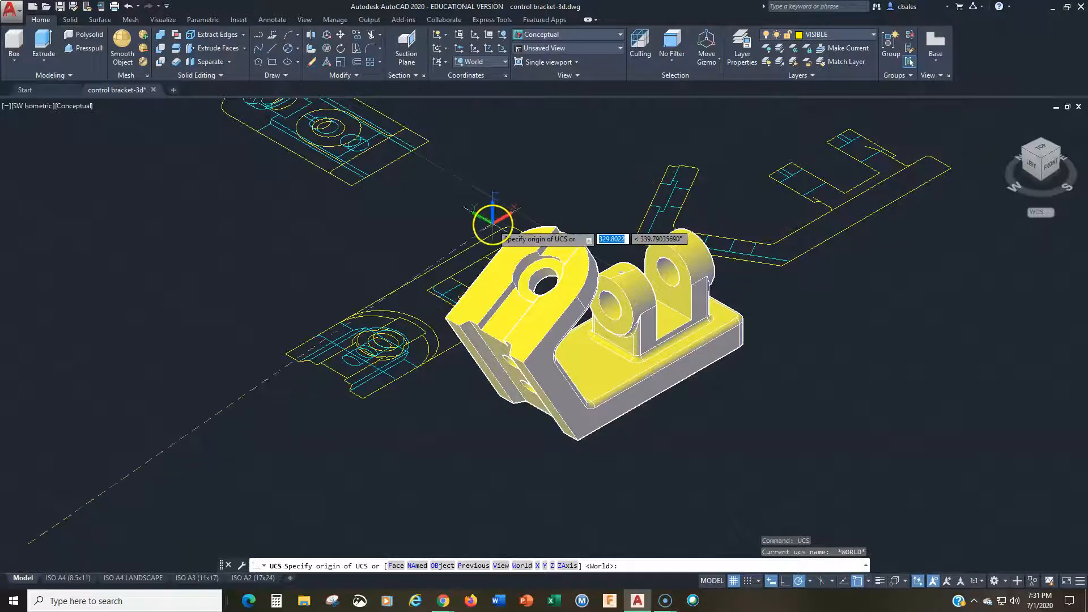
{"action": "scroll", "coordinate": [486, 222], "scroll_direction": "up", "scroll_amount": 3}
{"action": "middle_click_drag", "start_coordinate": [456, 231], "coordinate": [429, 140]}
{"action": "key", "text": "Escape"}
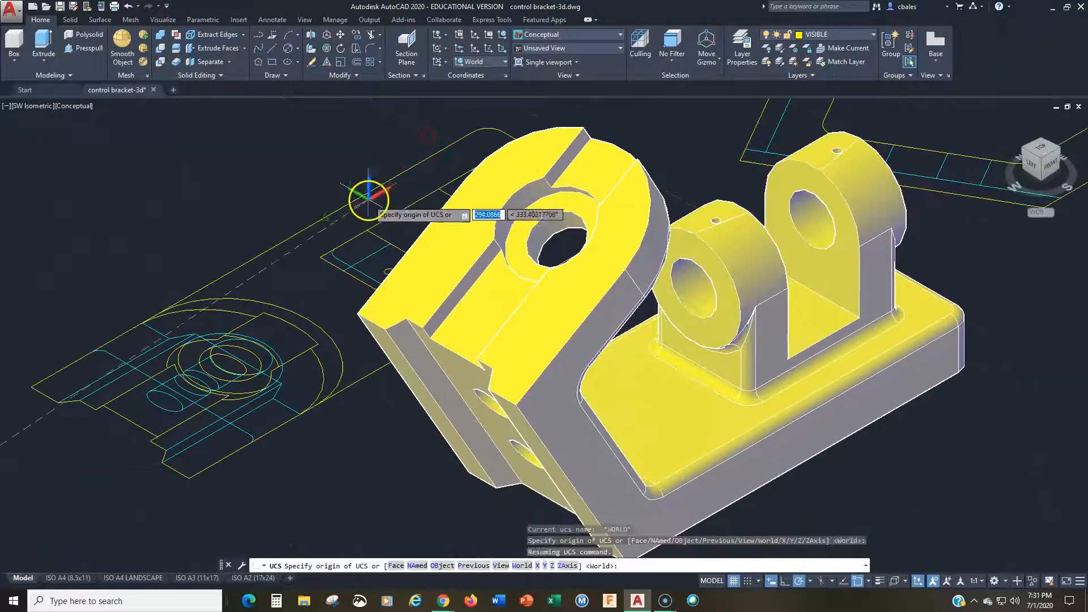
{"action": "type", "text": "3"}
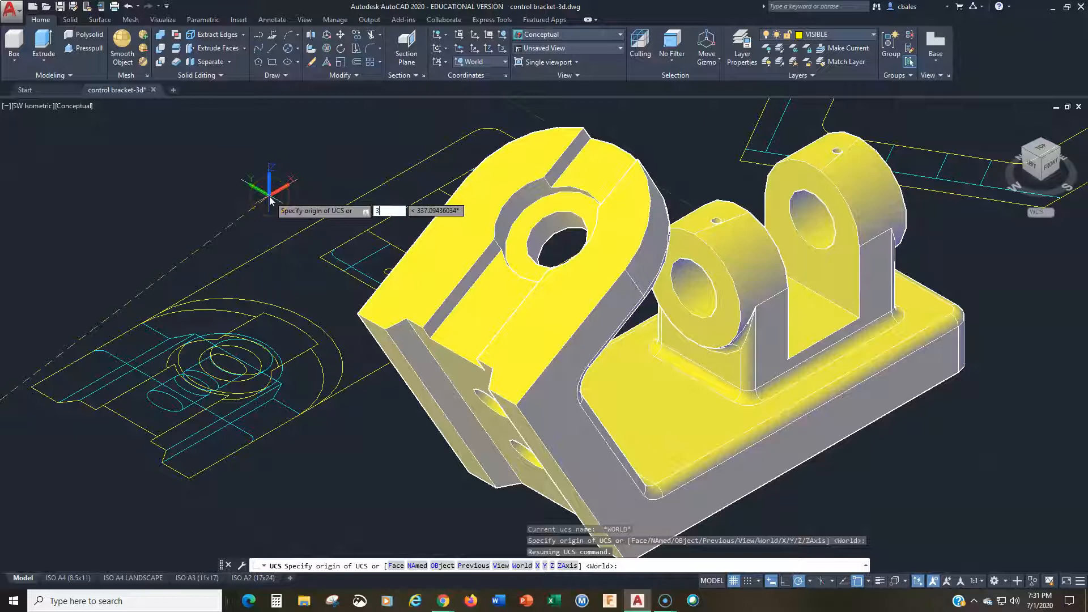
{"action": "key", "text": "Return"}
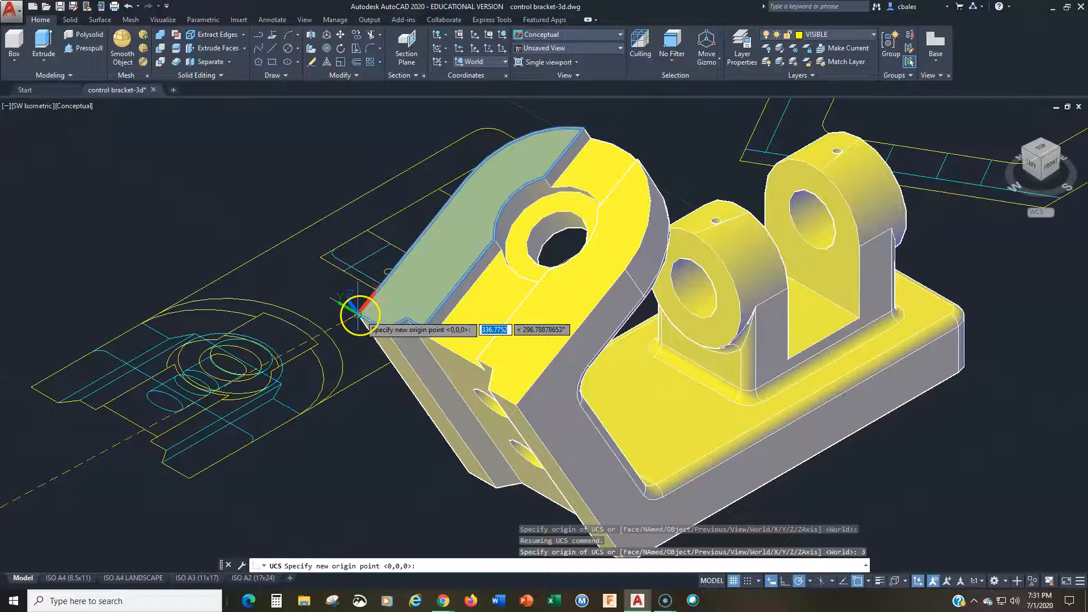
{"action": "left_click", "coordinate": [358, 313]}
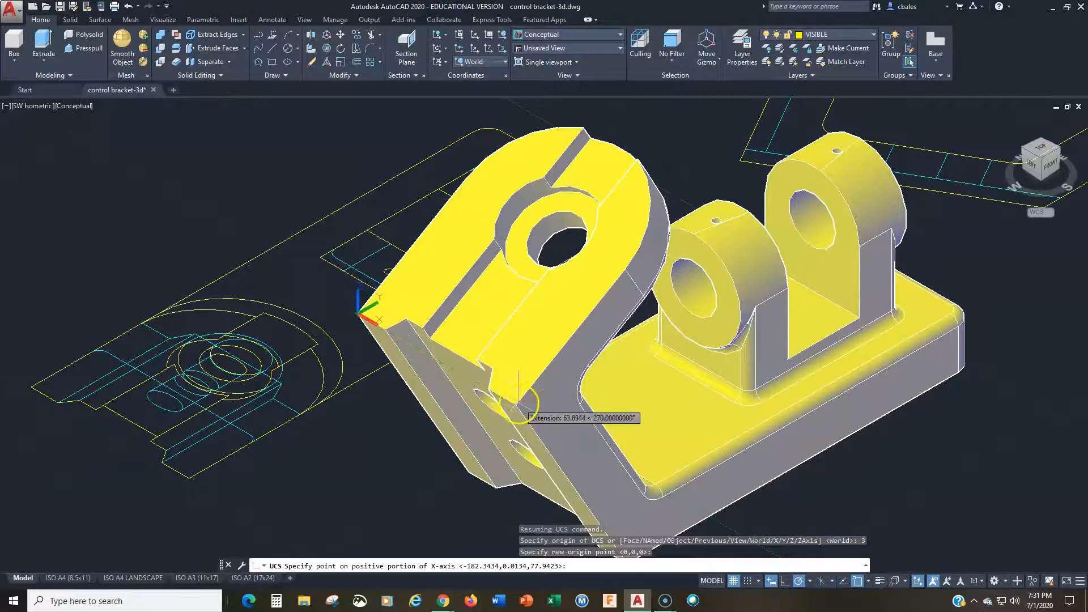
Step: Align the UCS X axis with the front corner of the sloped face's lower edge and the positive Y direction with its straight rear edge
{"action": "scroll", "coordinate": [514, 407], "scroll_direction": "up", "scroll_amount": 5}
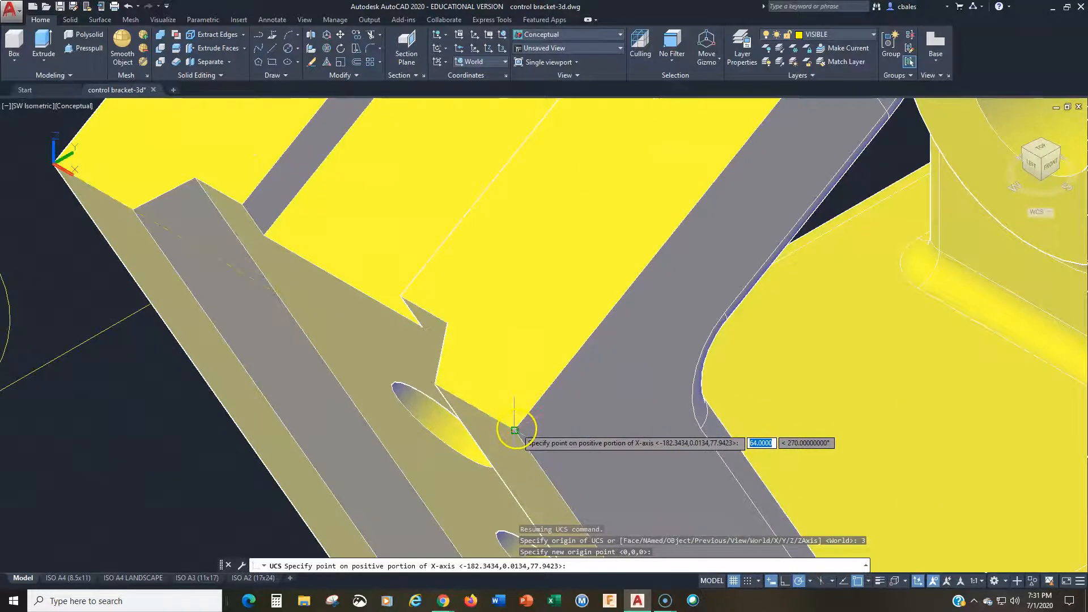
{"action": "left_click", "coordinate": [515, 430]}
{"action": "scroll", "coordinate": [409, 242], "scroll_direction": "down", "scroll_amount": 6}
{"action": "middle_click_drag", "start_coordinate": [409, 242], "coordinate": [470, 409]}
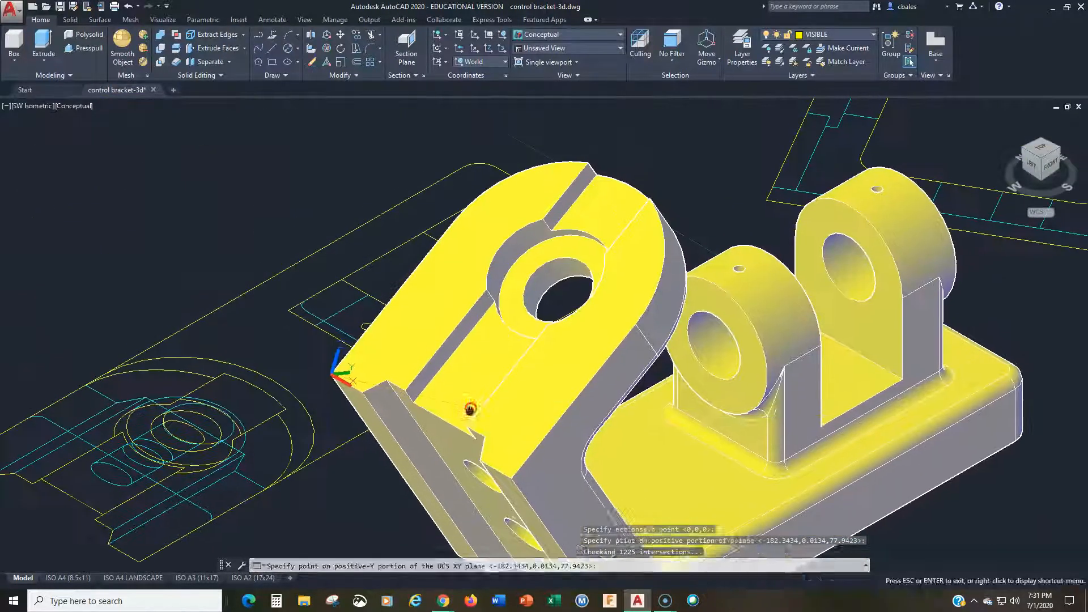
{"action": "left_click", "coordinate": [455, 219]}
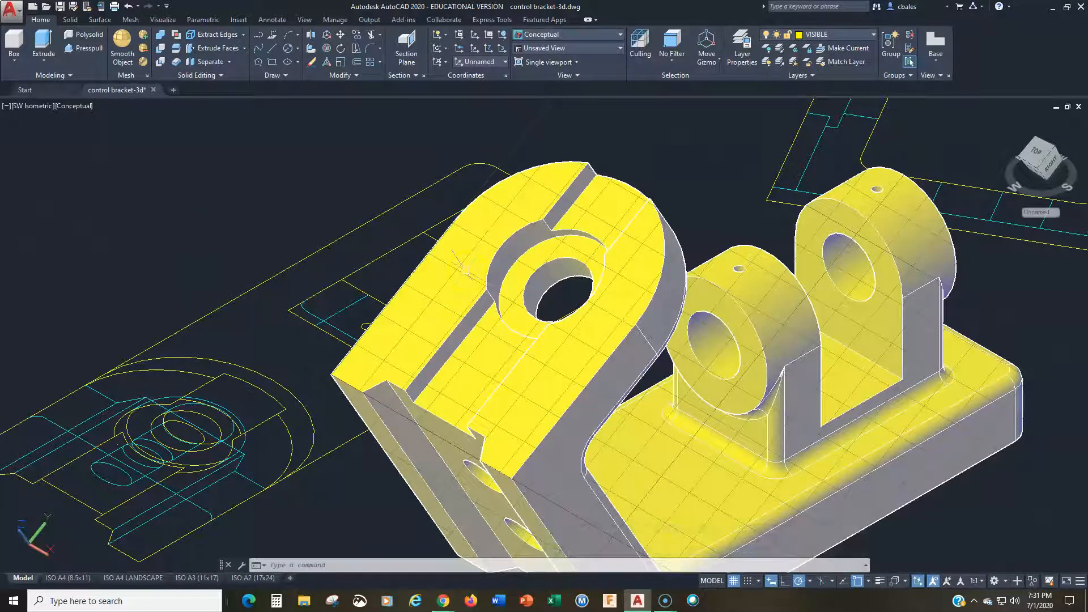
{"action": "mouse_move", "coordinate": [462, 268]}
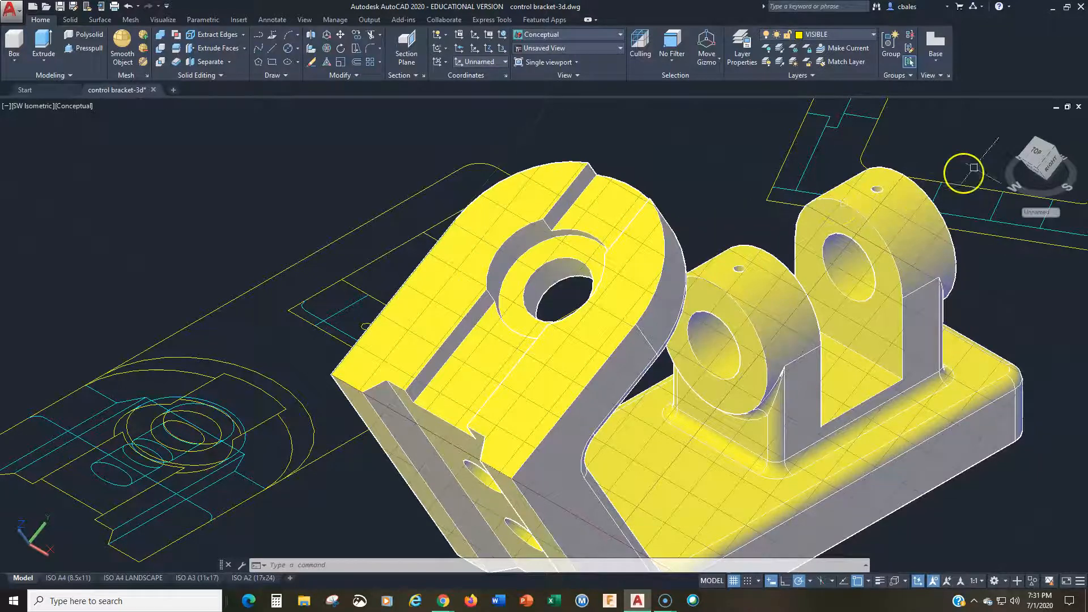
Step: Create a Flatshot as a new block from the custom UCS's Top view, looking square onto the arm's sloped top face
{"action": "left_click", "coordinate": [1040, 154]}
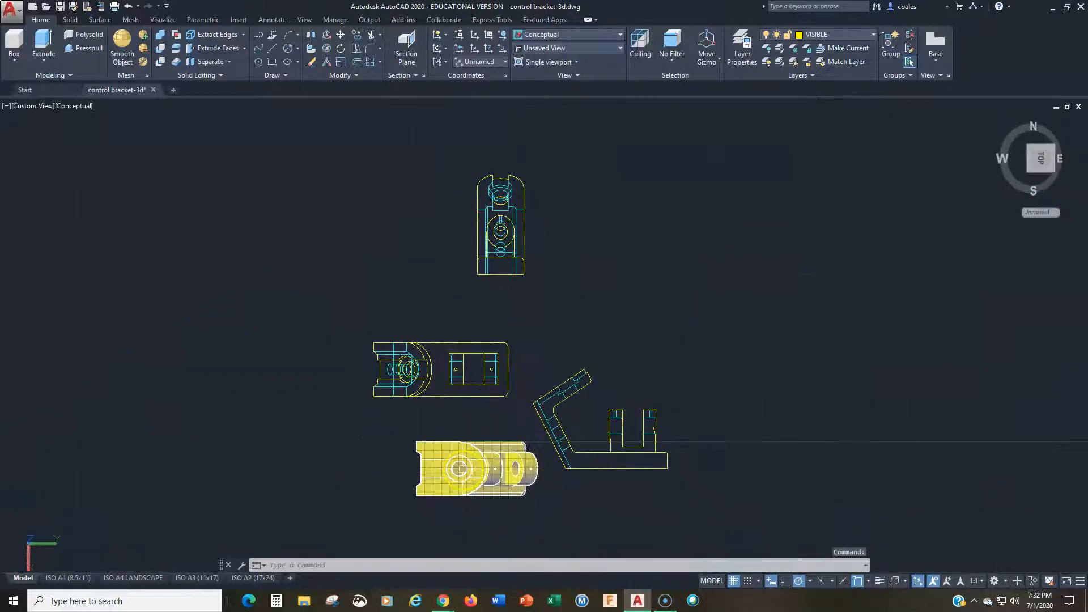
{"action": "scroll", "coordinate": [463, 469], "scroll_direction": "up", "scroll_amount": 2}
{"action": "middle_click_drag", "start_coordinate": [476, 479], "coordinate": [539, 301]}
{"action": "scroll", "coordinate": [539, 301], "scroll_direction": "up", "scroll_amount": 2}
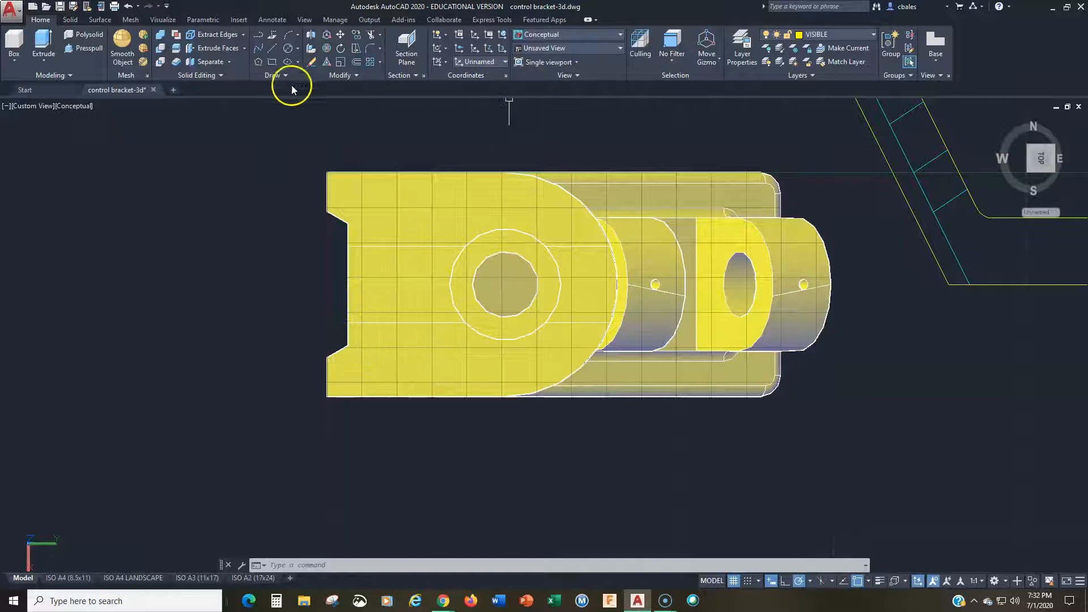
{"action": "left_click", "coordinate": [403, 76]}
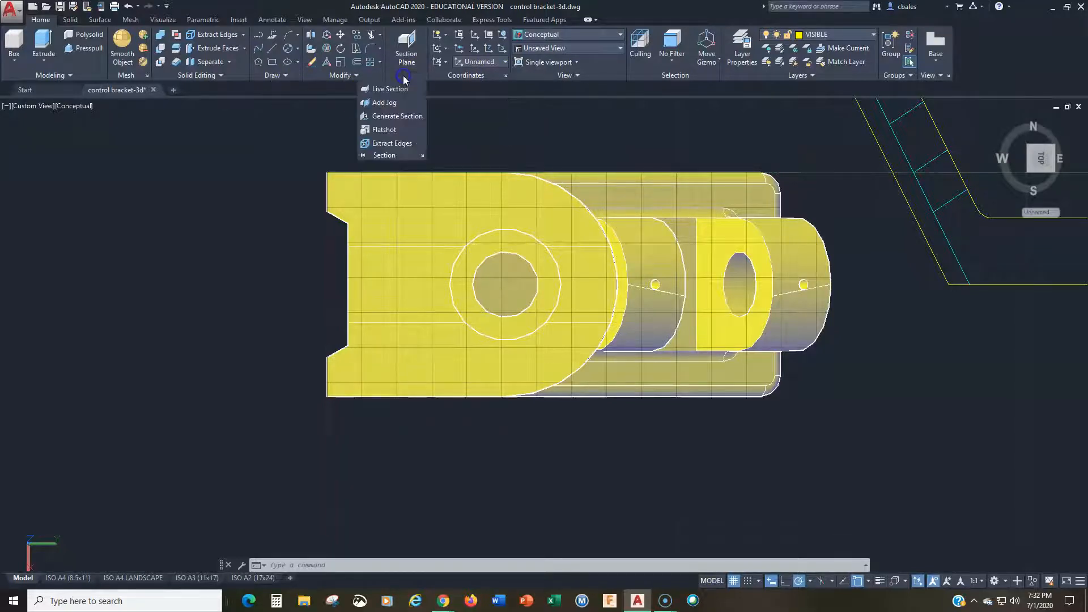
{"action": "left_click", "coordinate": [388, 130]}
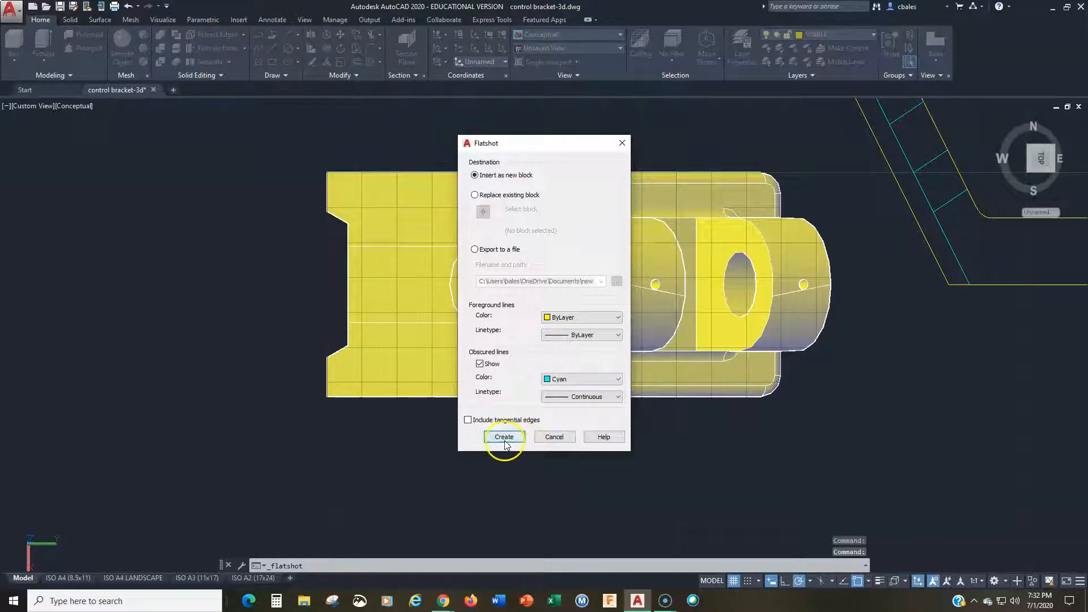
{"action": "left_click", "coordinate": [504, 438]}
Step: Insert the auxiliary-view block above the front-view flatshot at scale 1 with 0 rotation
{"action": "scroll", "coordinate": [74, 176], "scroll_direction": "down", "scroll_amount": 4}
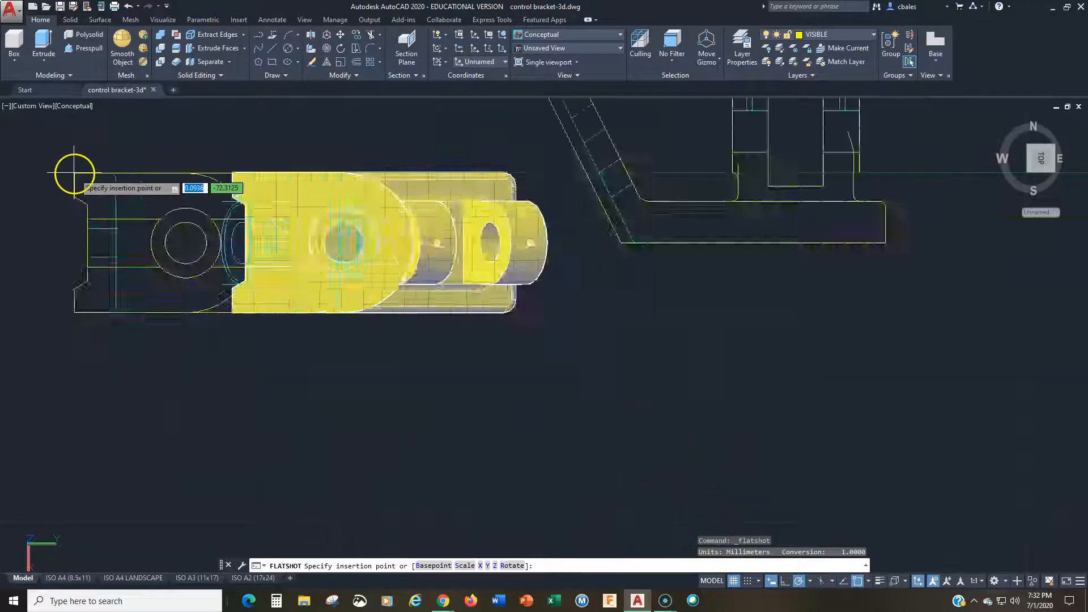
{"action": "middle_click_drag", "start_coordinate": [136, 297], "coordinate": [302, 382]}
{"action": "left_click", "coordinate": [649, 120]}
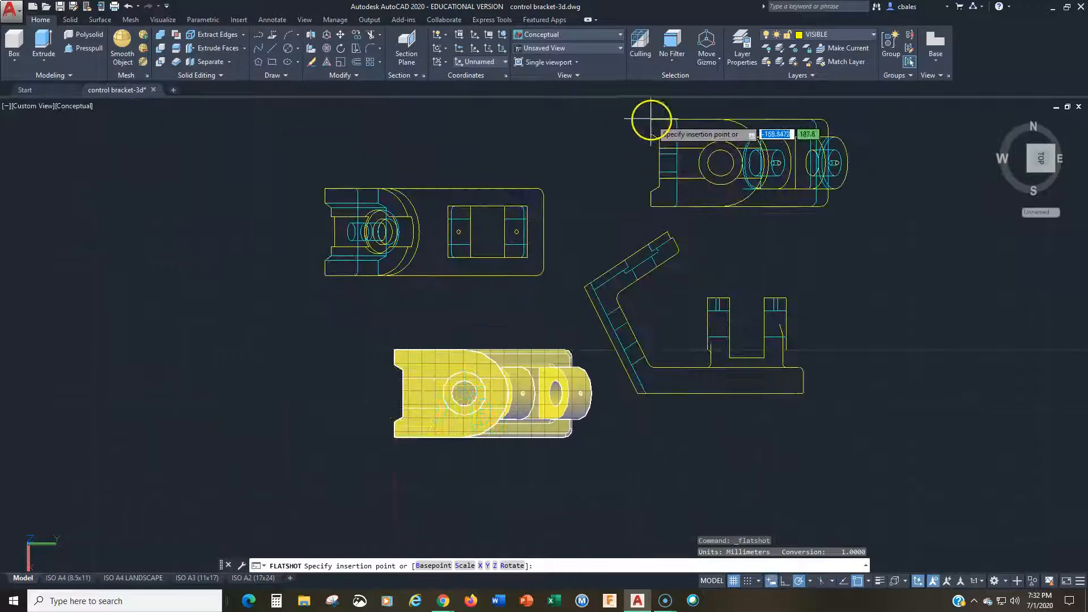
{"action": "key", "text": "Return"}
{"action": "key", "text": "Return"}
{"action": "key", "text": "Return"}
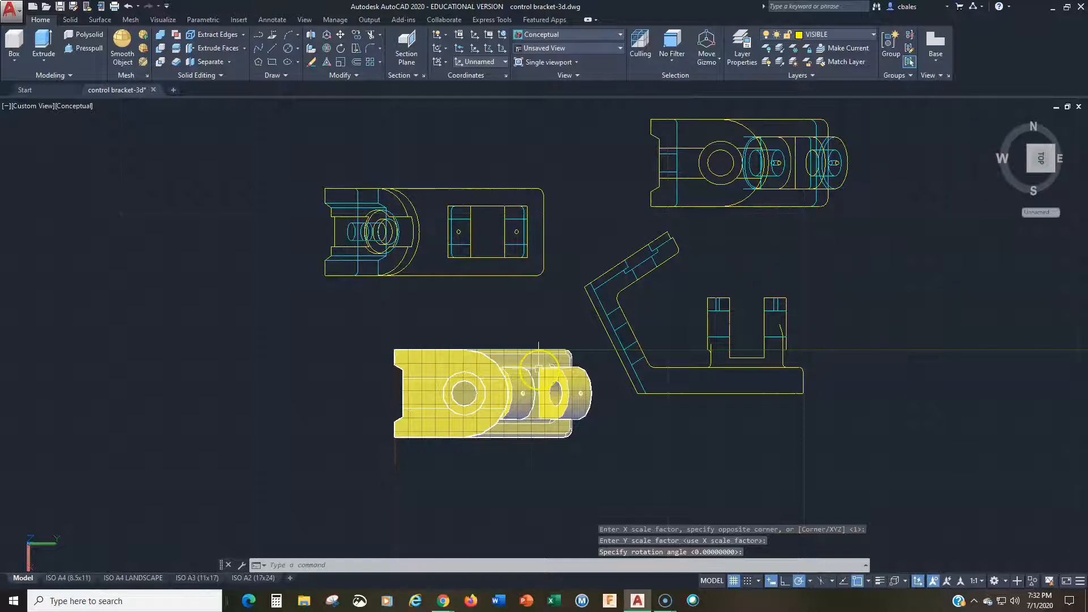
Step: Reset the UCS to World
{"action": "type", "text": "ucs"}
{"action": "key", "text": "Return"}
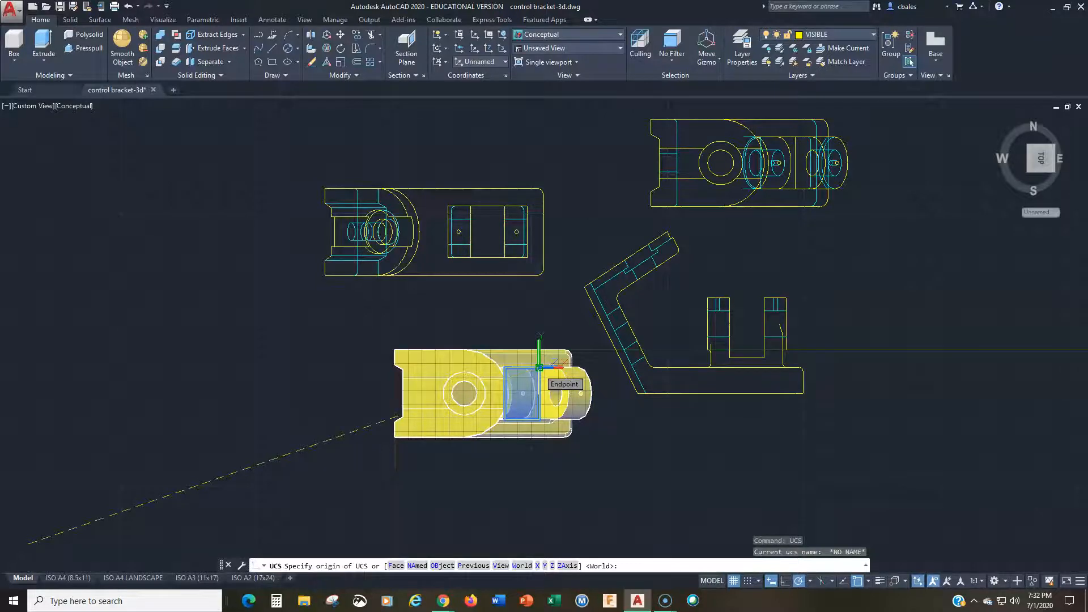
{"action": "key", "text": "Return"}
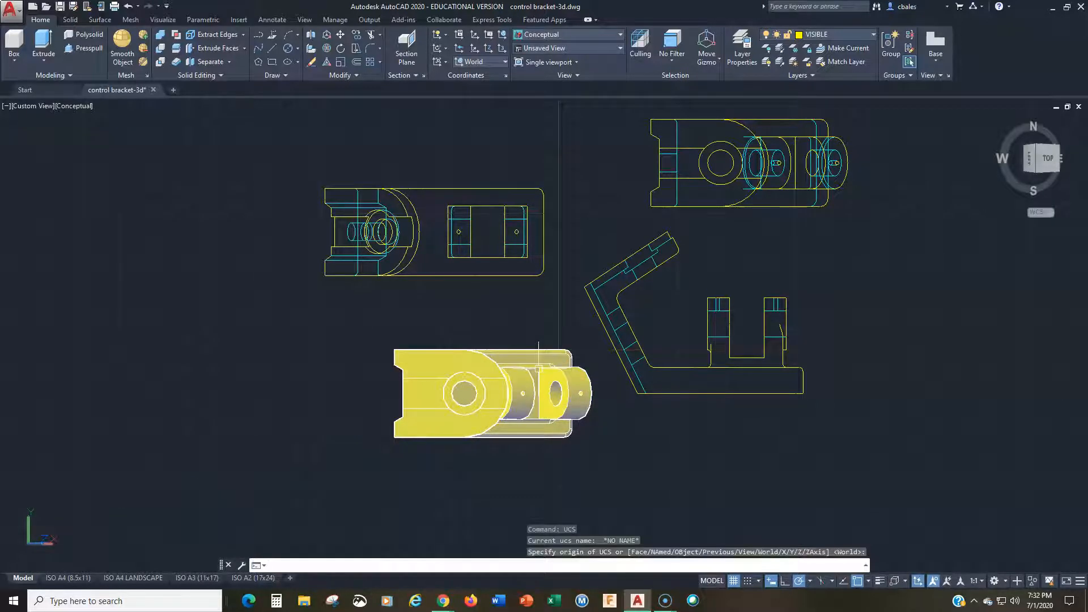
Step: Align the UCS to the arm's outer sloped face with the two holes, using the Face option and accepting the proposed orientation
{"action": "left_click", "coordinate": [1037, 170]}
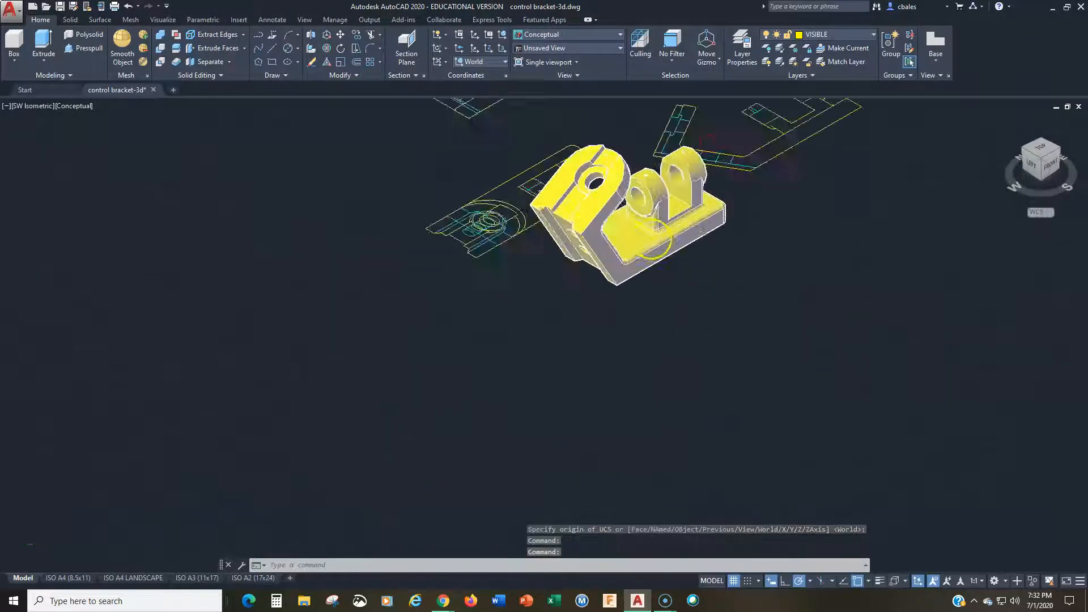
{"action": "scroll", "coordinate": [654, 240], "scroll_direction": "up", "scroll_amount": 3}
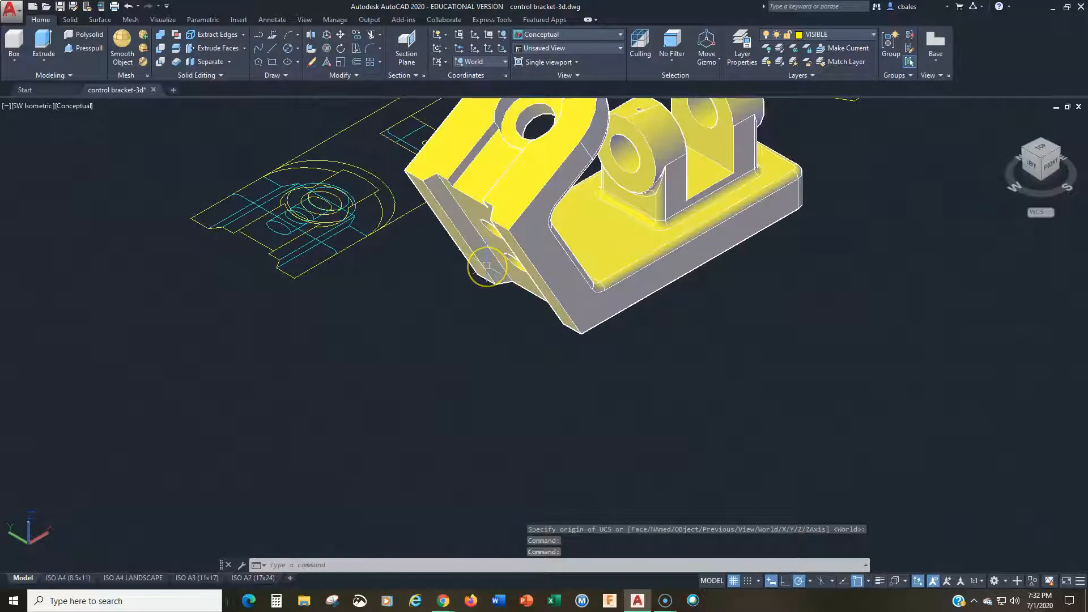
{"action": "scroll", "coordinate": [486, 266], "scroll_direction": "up", "scroll_amount": 2}
{"action": "scroll", "coordinate": [472, 308], "scroll_direction": "up", "scroll_amount": 2}
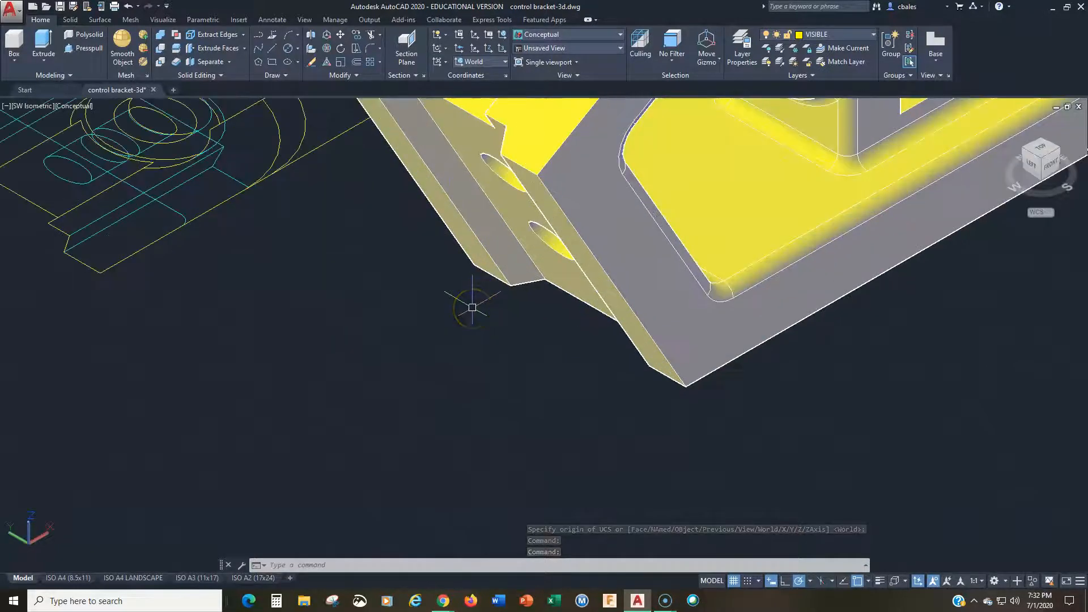
{"action": "middle_click_drag", "start_coordinate": [473, 308], "coordinate": [498, 357]}
{"action": "key", "text": "Return"}
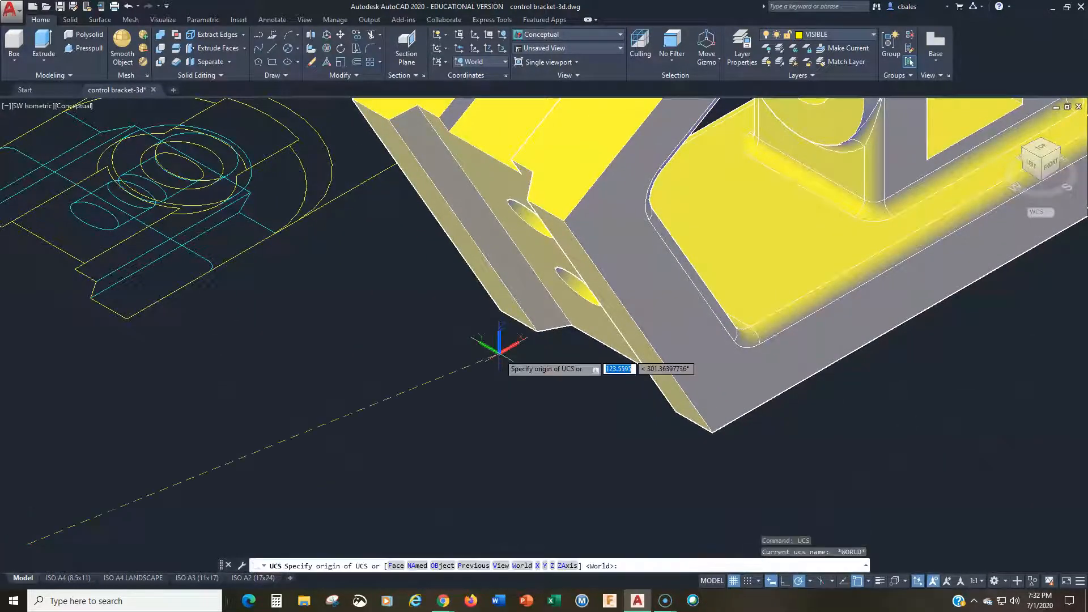
{"action": "type", "text": "f"}
{"action": "key", "text": "Return"}
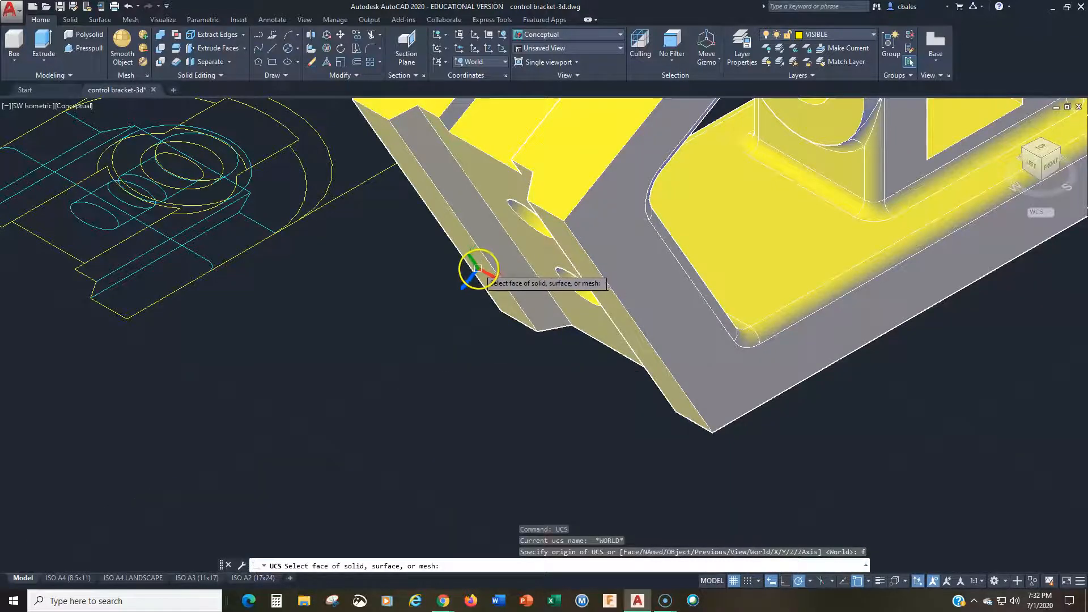
{"action": "middle_click_drag", "start_coordinate": [469, 262], "coordinate": [525, 257], "text": "shift"}
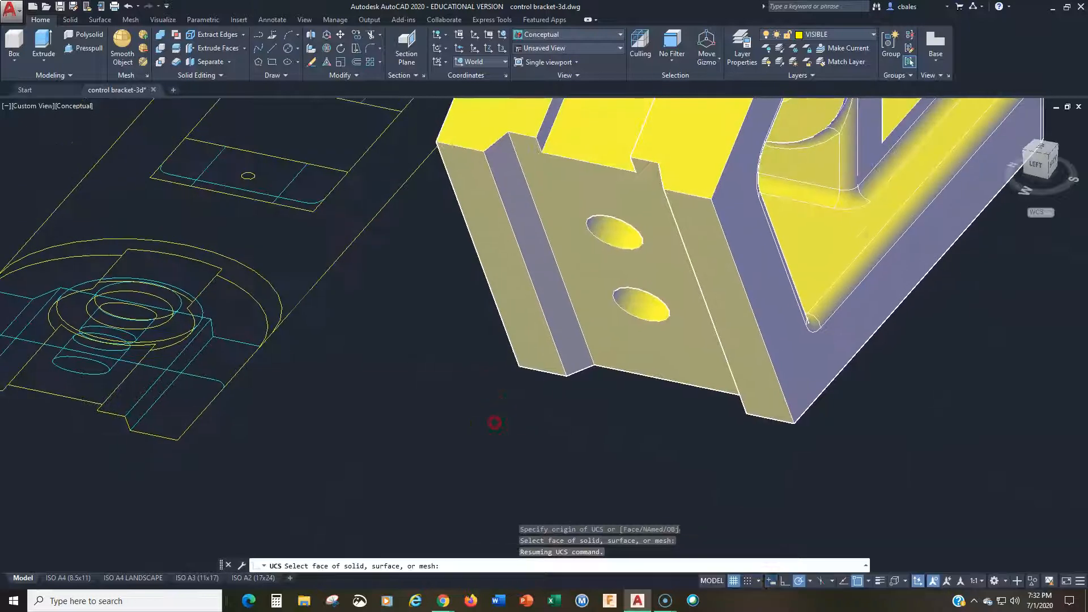
{"action": "left_click", "coordinate": [522, 313]}
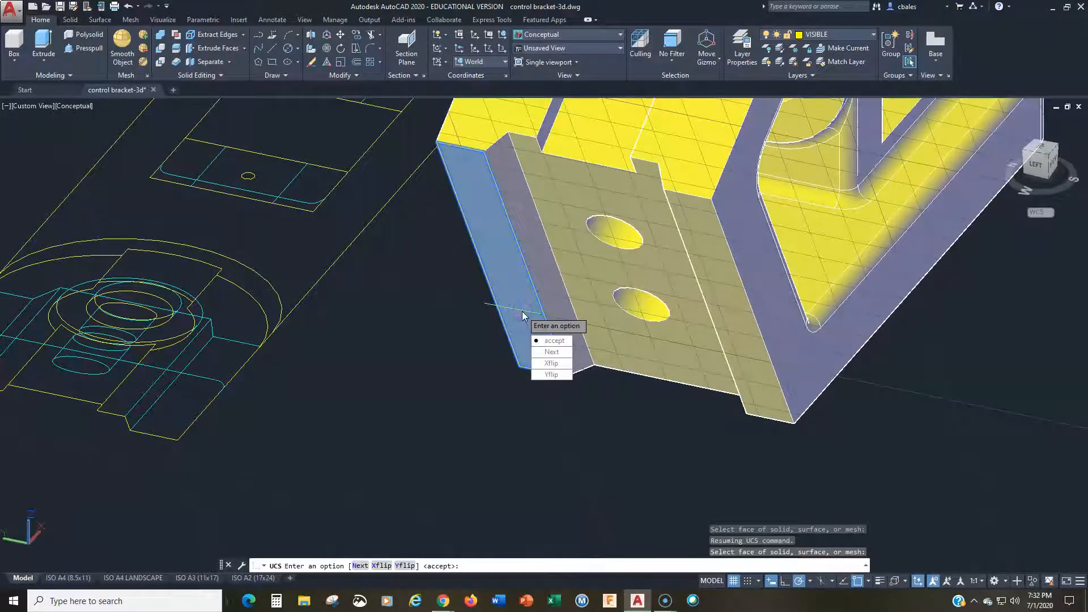
{"action": "key", "text": "Return"}
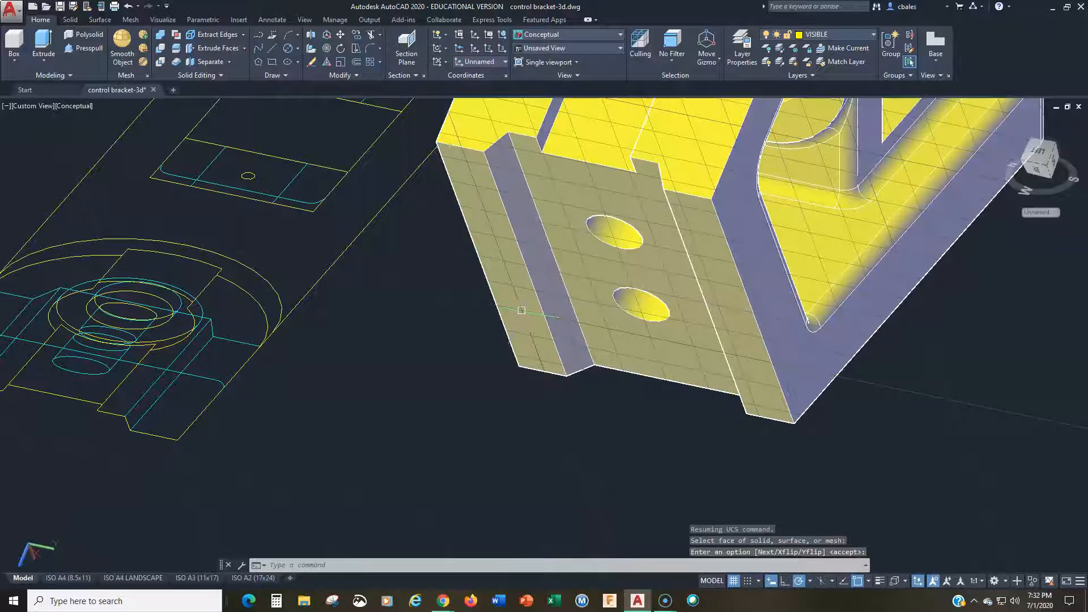
Step: Create a Flatshot as a new block from the face-aligned UCS's Top view, looking square onto the two-hole face
{"action": "left_click", "coordinate": [1036, 172]}
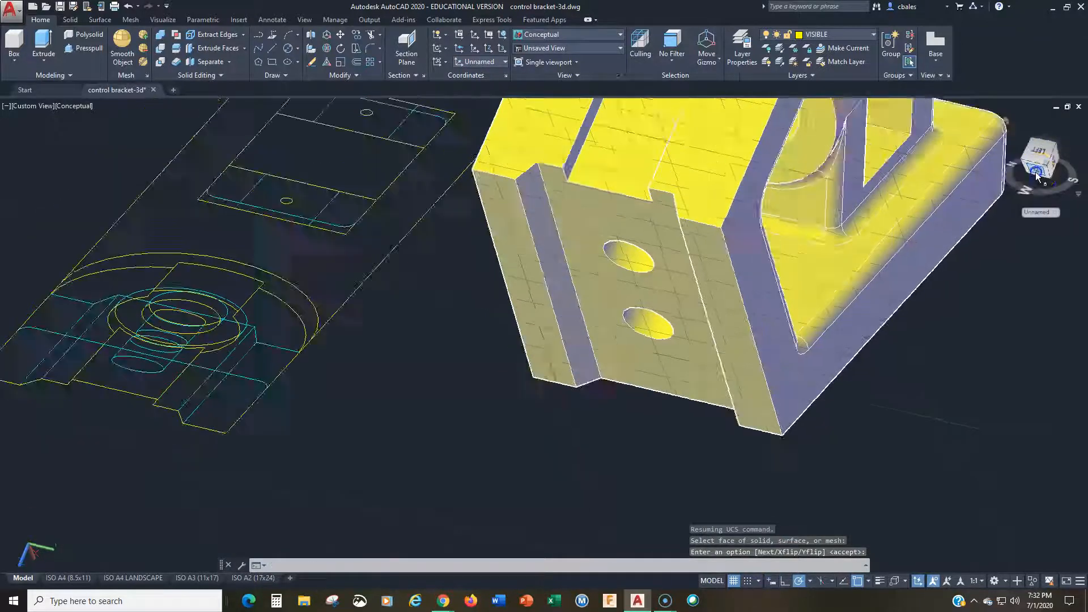
{"action": "key", "text": "Return"}
{"action": "scroll", "coordinate": [517, 462], "scroll_direction": "up", "scroll_amount": 5}
{"action": "mouse_move", "coordinate": [524, 453]}
{"action": "middle_mouse_down"}
{"action": "mouse_move", "coordinate": [486, 255]}
{"action": "mouse_move", "coordinate": [339, 293]}
{"action": "middle_mouse_up"}
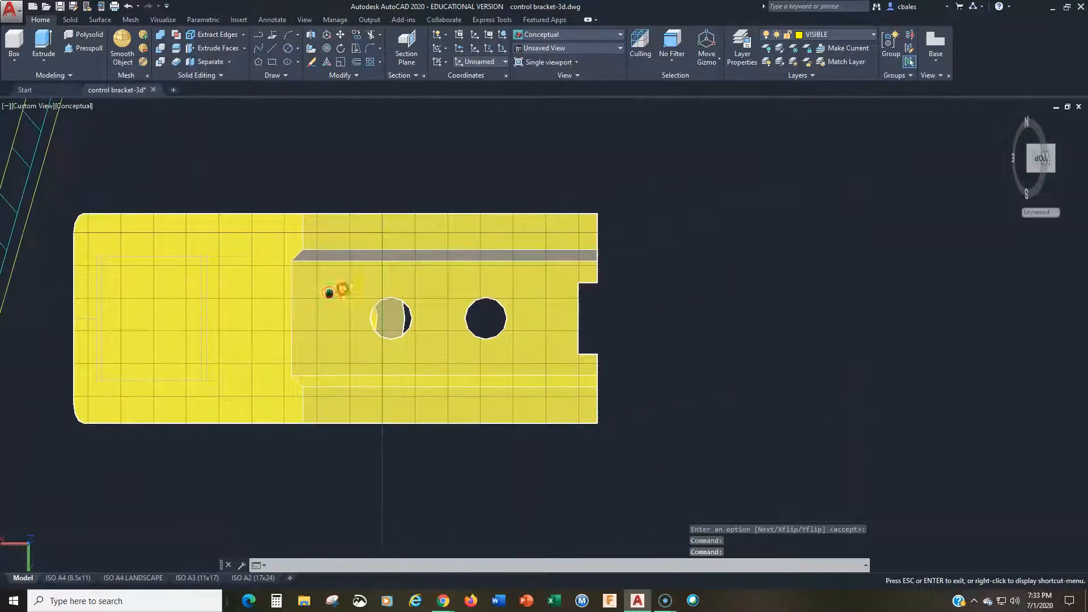
{"action": "left_click", "coordinate": [398, 75]}
{"action": "left_click", "coordinate": [395, 130]}
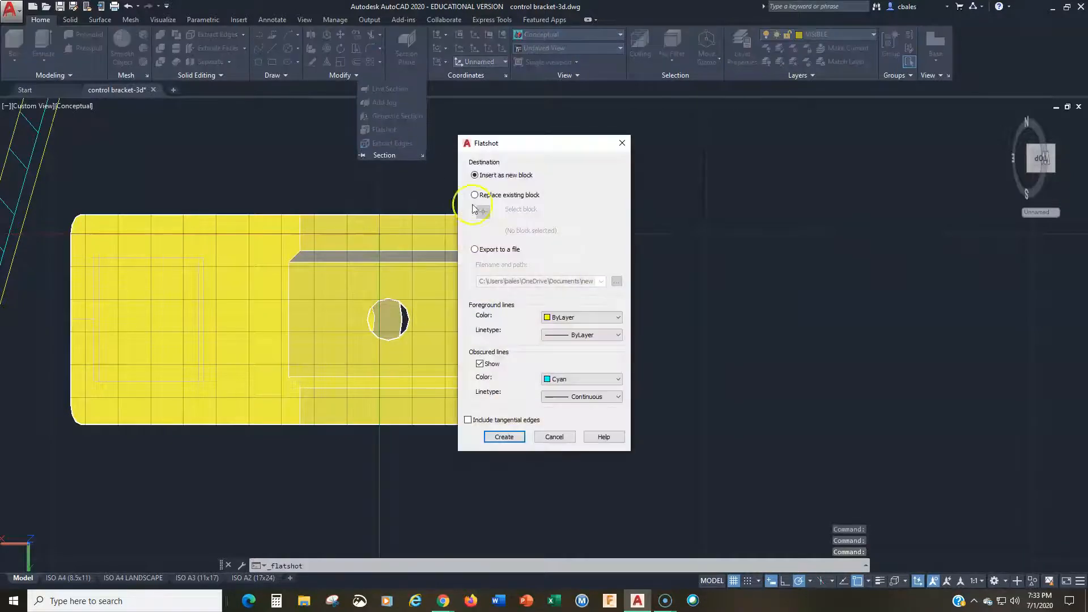
{"action": "left_click", "coordinate": [504, 436]}
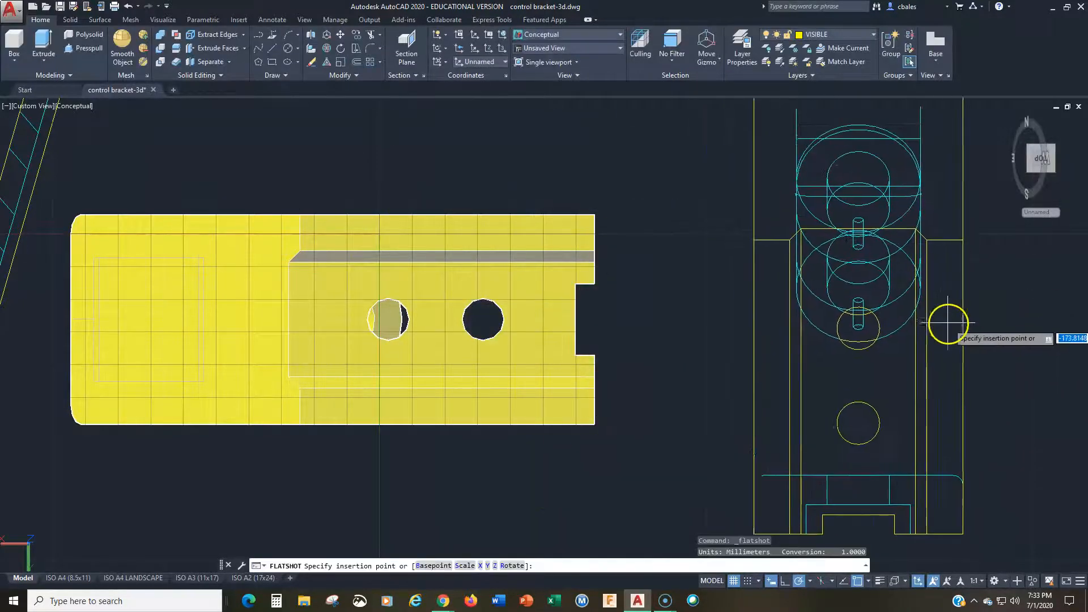
Step: Insert the second auxiliary-view block beside the bracket at scale 1 with 0 rotation
{"action": "left_click", "coordinate": [948, 324]}
{"action": "key", "text": "Return"}
{"action": "key", "text": "Return"}
{"action": "key", "text": "Return"}
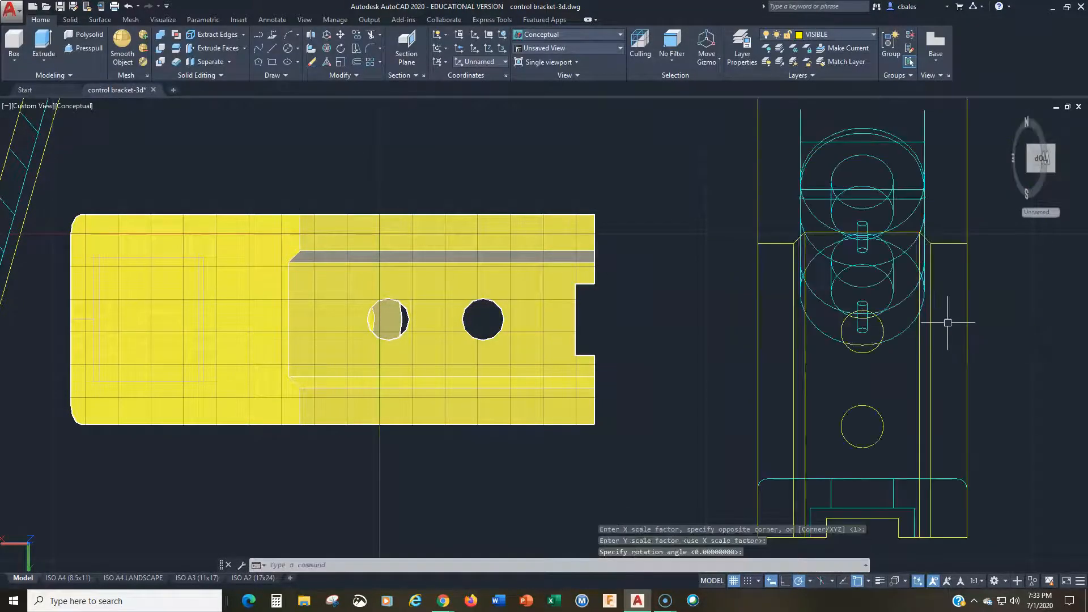
Step: Reset the UCS to World and show the bracket with all its flat views in the SW Isometric view
{"action": "type", "text": "z"}
{"action": "key", "text": "Return"}
{"action": "type", "text": "e"}
{"action": "key", "text": "Return"}
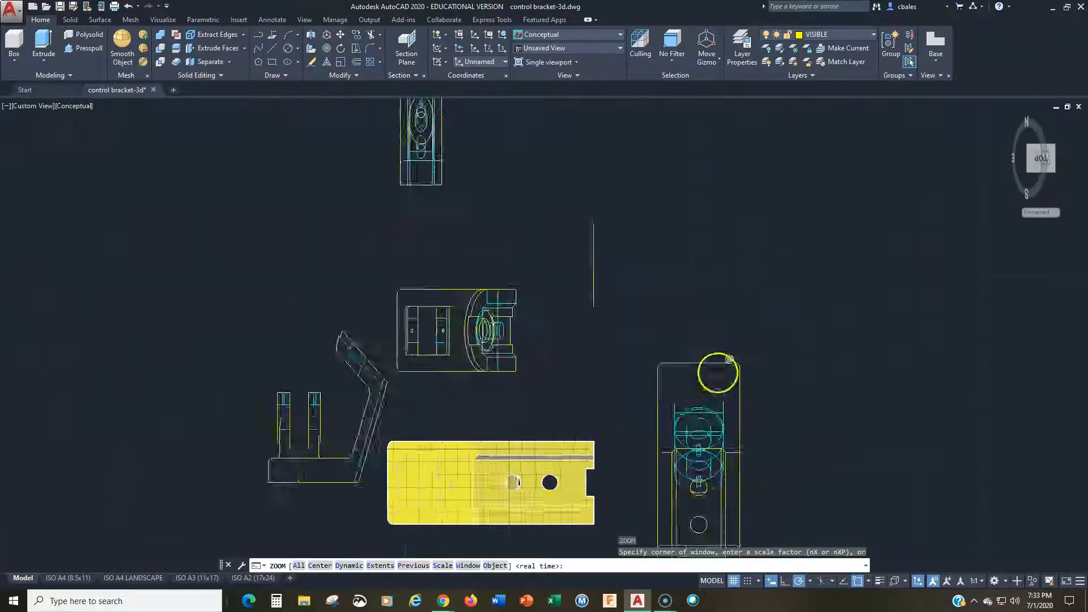
{"action": "type", "text": "ucs"}
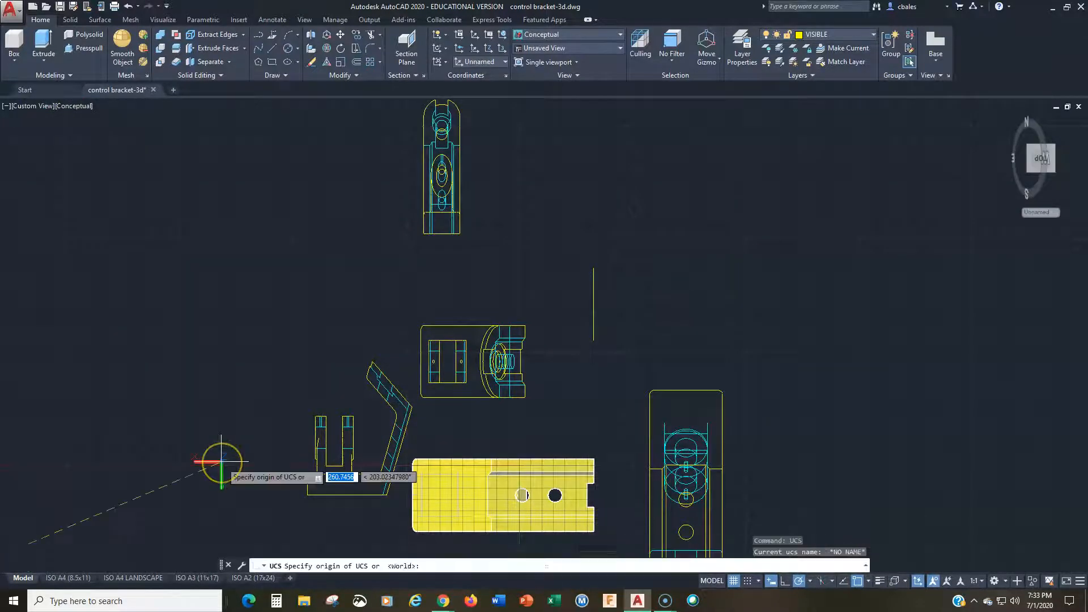
{"action": "key", "text": "Return"}
{"action": "key", "text": "Return"}
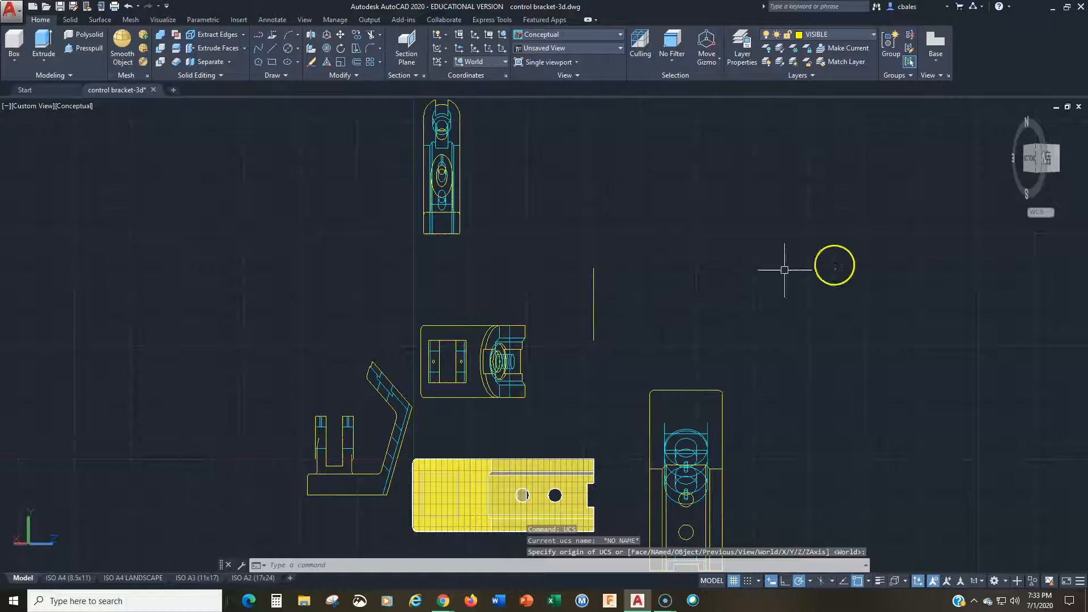
{"action": "left_click", "coordinate": [1057, 173]}
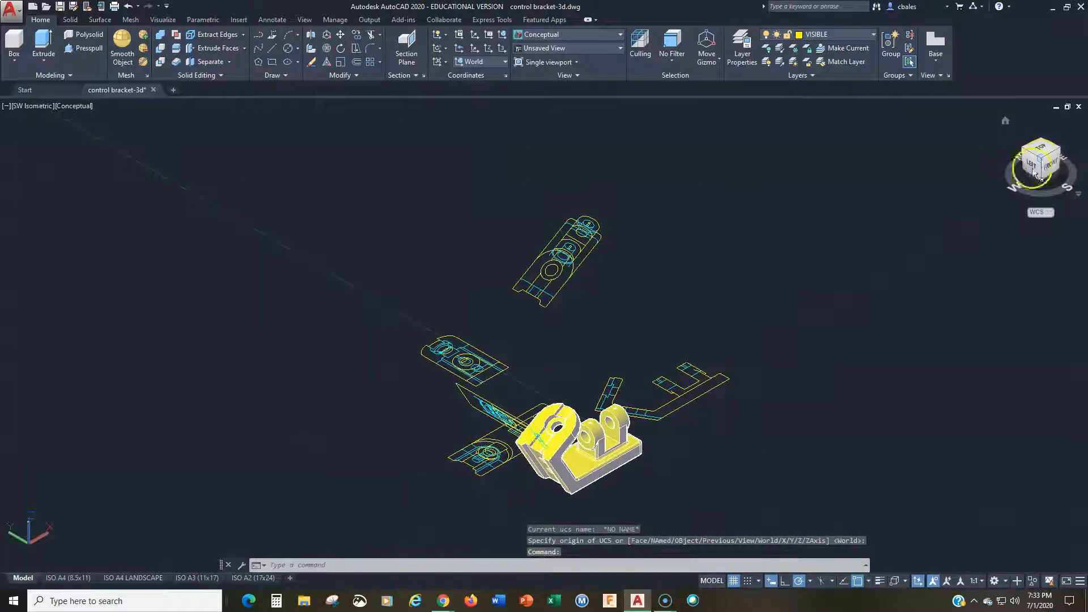
{"action": "scroll", "coordinate": [601, 374], "scroll_direction": "up", "scroll_amount": 2}
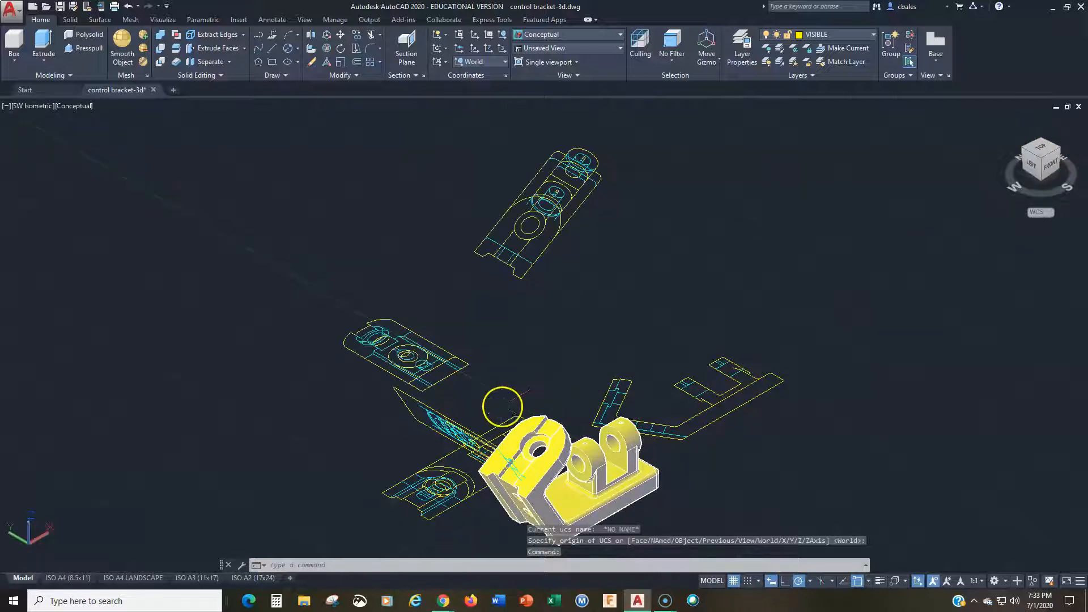
{"action": "middle_click_drag", "start_coordinate": [502, 406], "coordinate": [498, 369]}
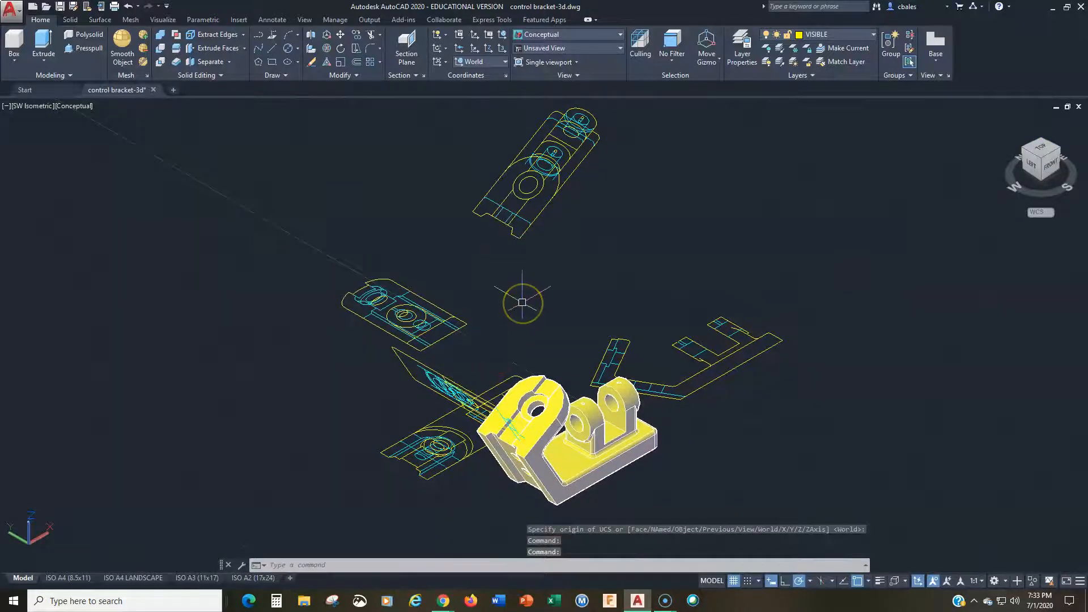
{"action": "mouse_move", "coordinate": [522, 303]}
{"action": "middle_mouse_down"}
{"action": "mouse_move", "coordinate": [517, 277]}
{"action": "mouse_move", "coordinate": [495, 363]}
{"action": "middle_mouse_up"}
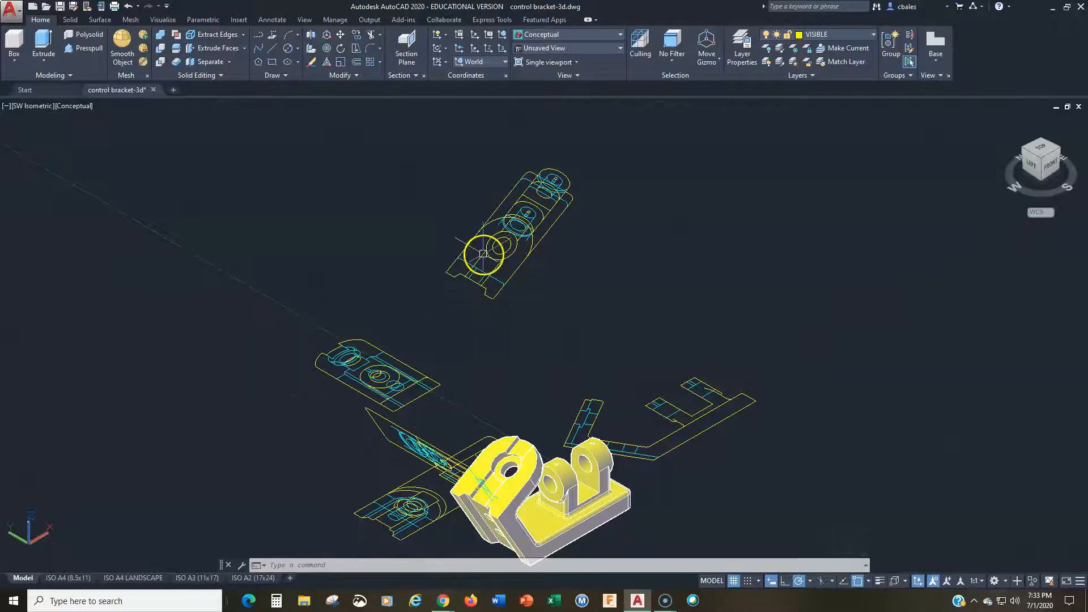
{"action": "mouse_move", "coordinate": [498, 237]}
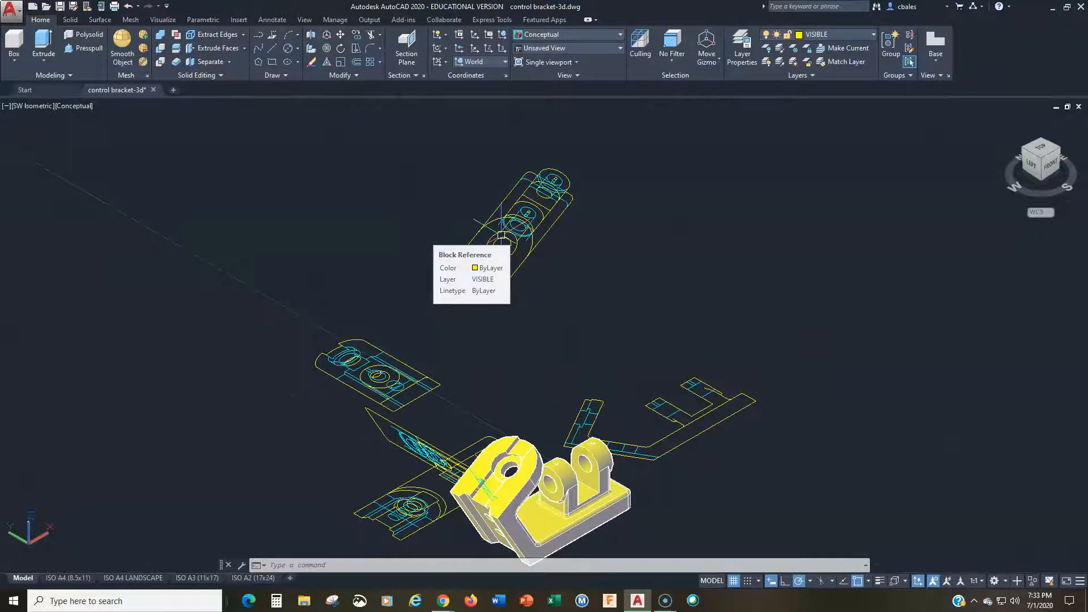
{"action": "left_click", "coordinate": [502, 235]}
{"action": "key", "text": "Delete"}
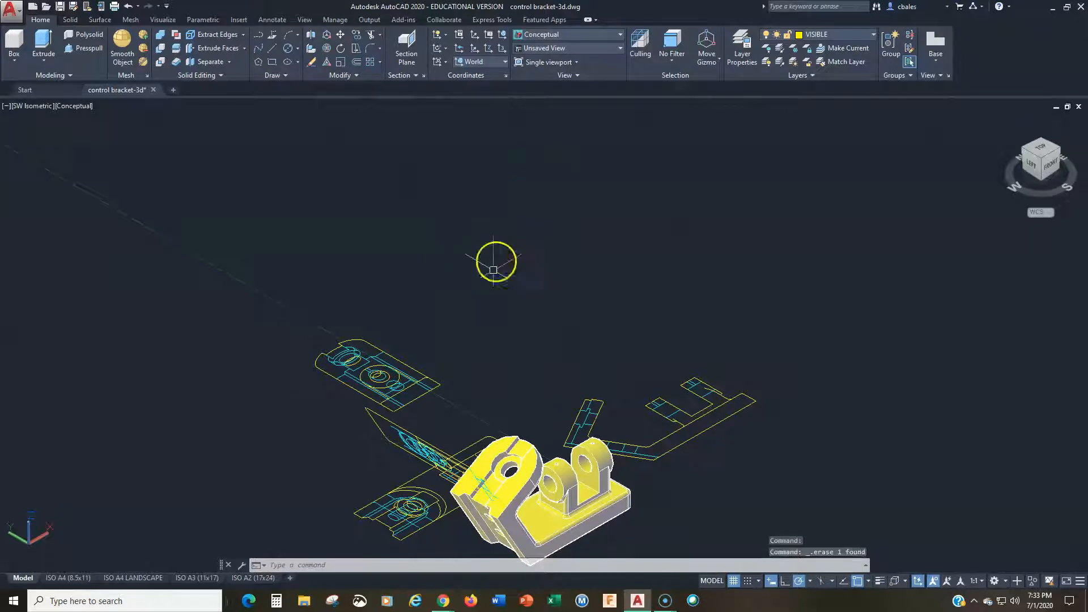
{"action": "left_click", "coordinate": [409, 443]}
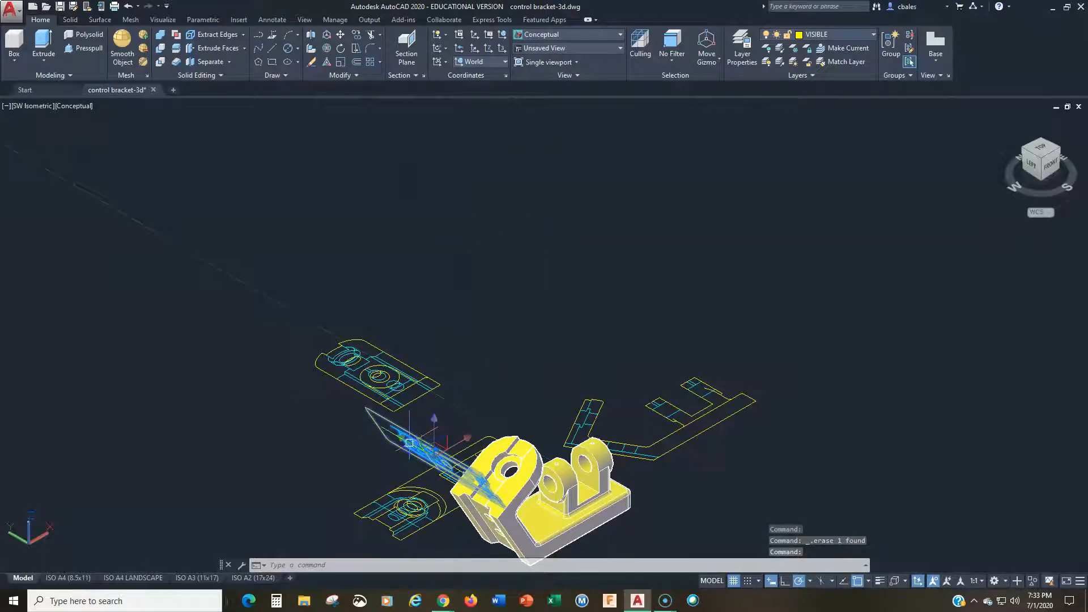
{"action": "key", "text": "Escape"}
{"action": "type", "text": "u"}
{"action": "key", "text": "Return"}
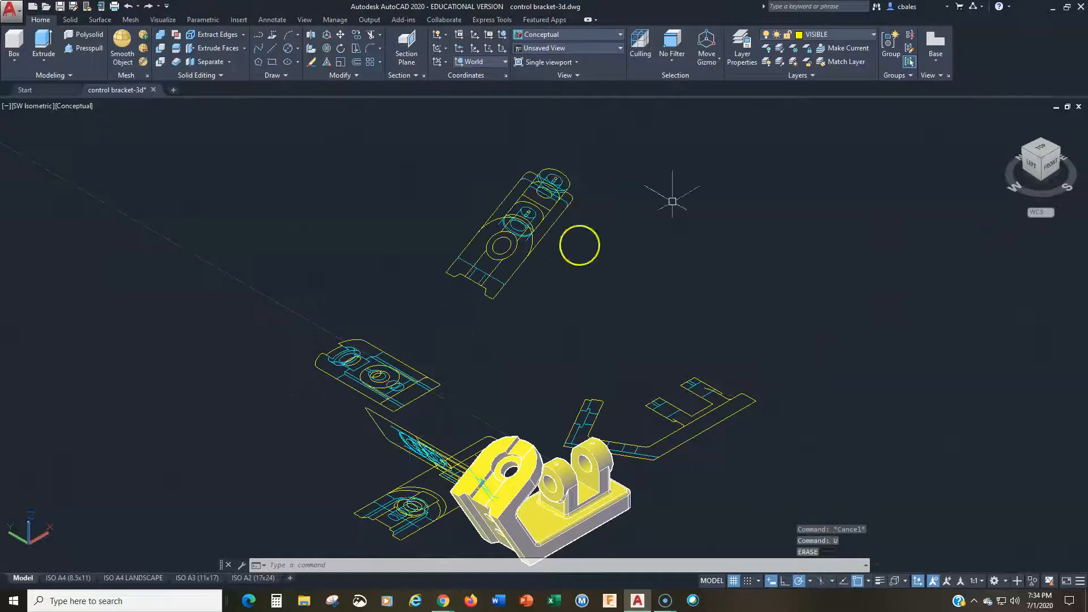
Step: From the Top view, erase the two auxiliary-view blocks that lie tilted to the World XY plane
{"action": "left_click_drag", "start_coordinate": [1014, 158], "coordinate": [950, 193]}
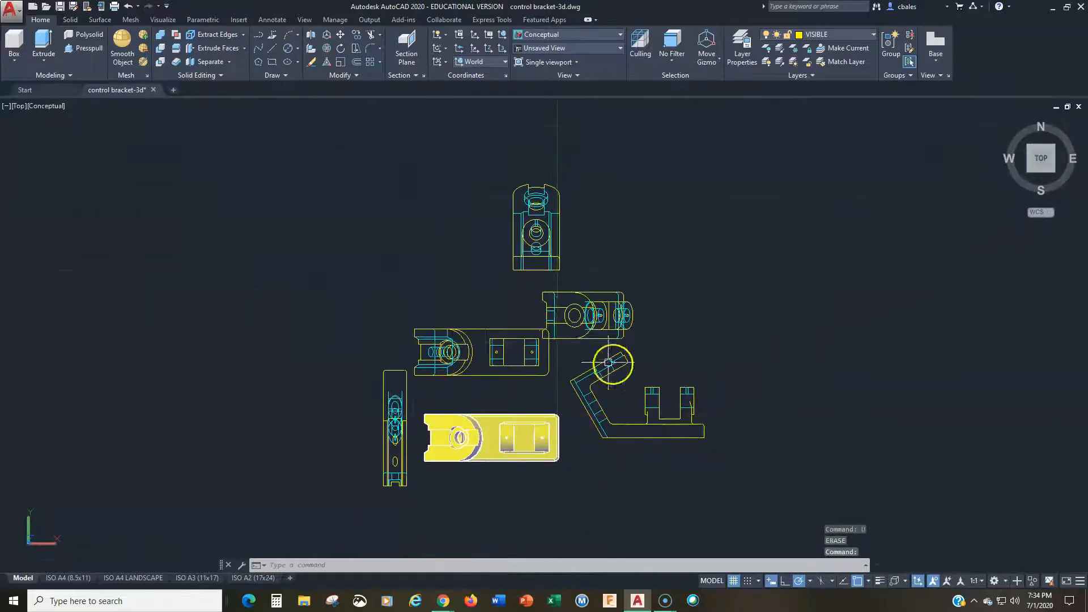
{"action": "scroll", "coordinate": [340, 402], "scroll_direction": "up", "scroll_amount": 4}
{"action": "middle_click_drag", "start_coordinate": [489, 396], "coordinate": [193, 292]}
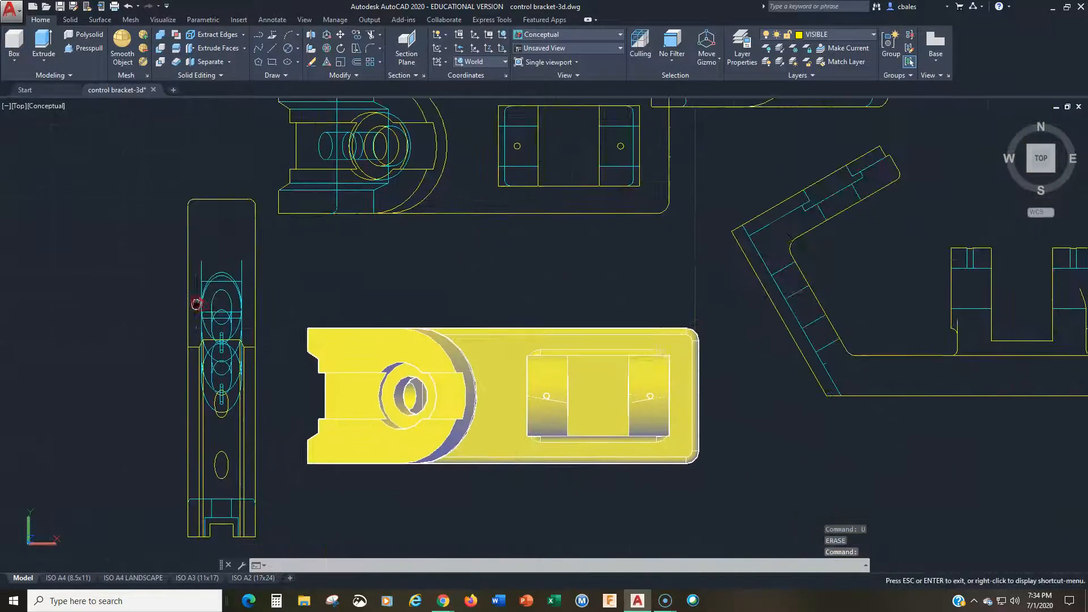
{"action": "scroll", "coordinate": [187, 304], "scroll_direction": "down", "scroll_amount": 3}
{"action": "scroll", "coordinate": [502, 259], "scroll_direction": "down", "scroll_amount": 2}
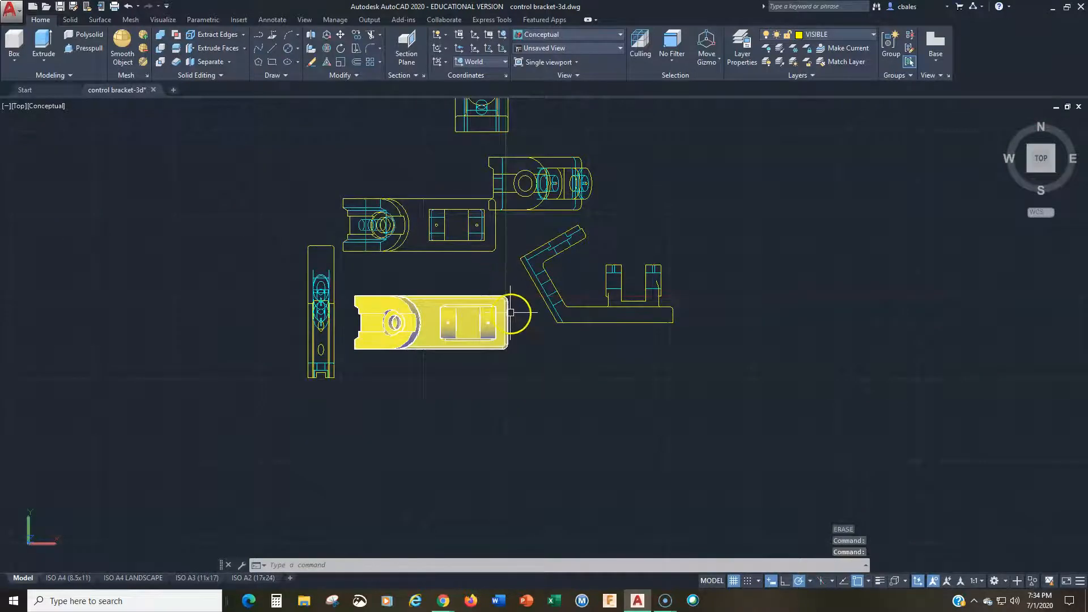
{"action": "middle_click_drag", "start_coordinate": [520, 312], "coordinate": [546, 344]}
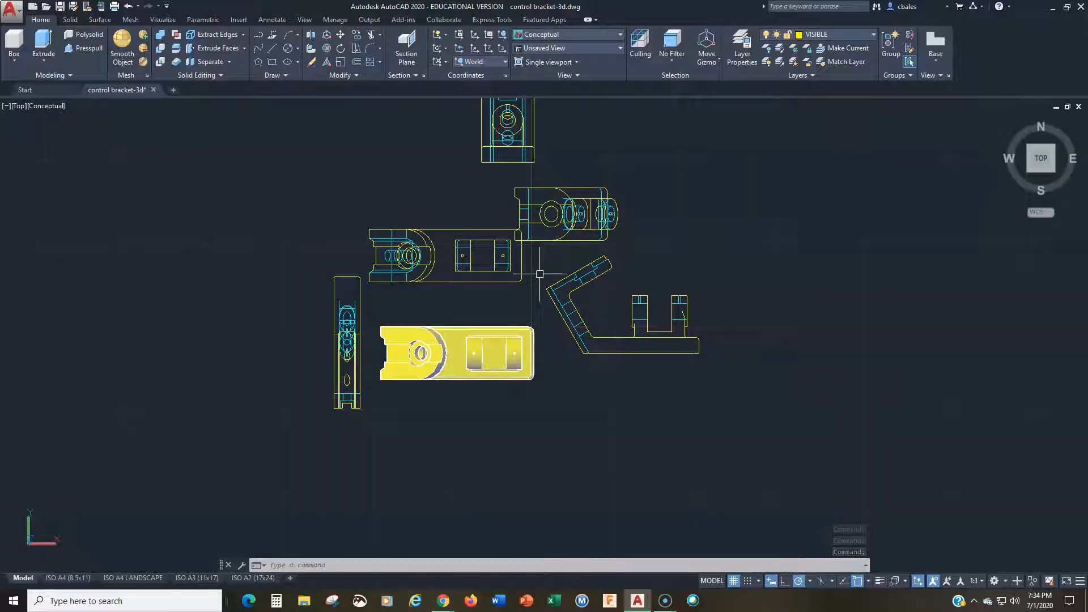
{"action": "scroll", "coordinate": [539, 274], "scroll_direction": "down", "scroll_amount": 2}
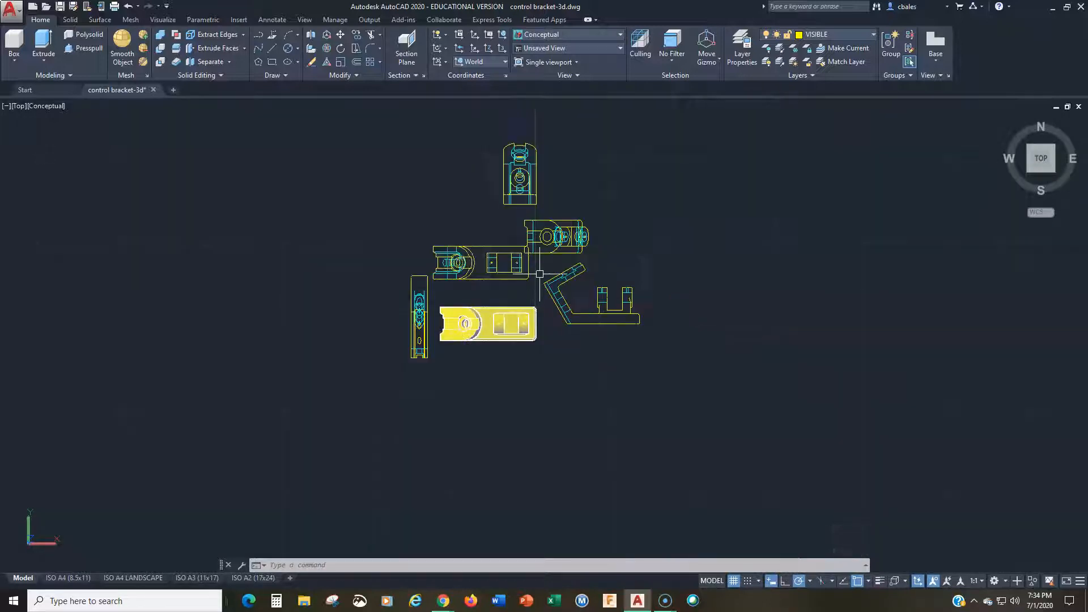
{"action": "left_click", "coordinate": [545, 222]}
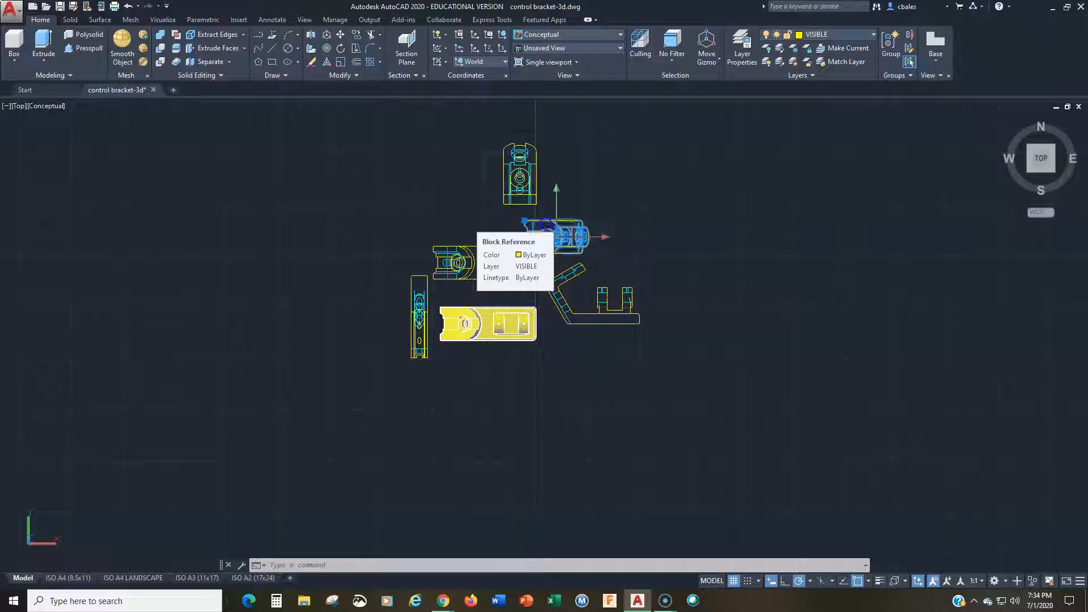
{"action": "key", "text": "Delete"}
{"action": "left_click", "coordinate": [419, 302]}
{"action": "key", "text": "Delete"}
{"action": "scroll", "coordinate": [422, 302], "scroll_direction": "up", "scroll_amount": 3}
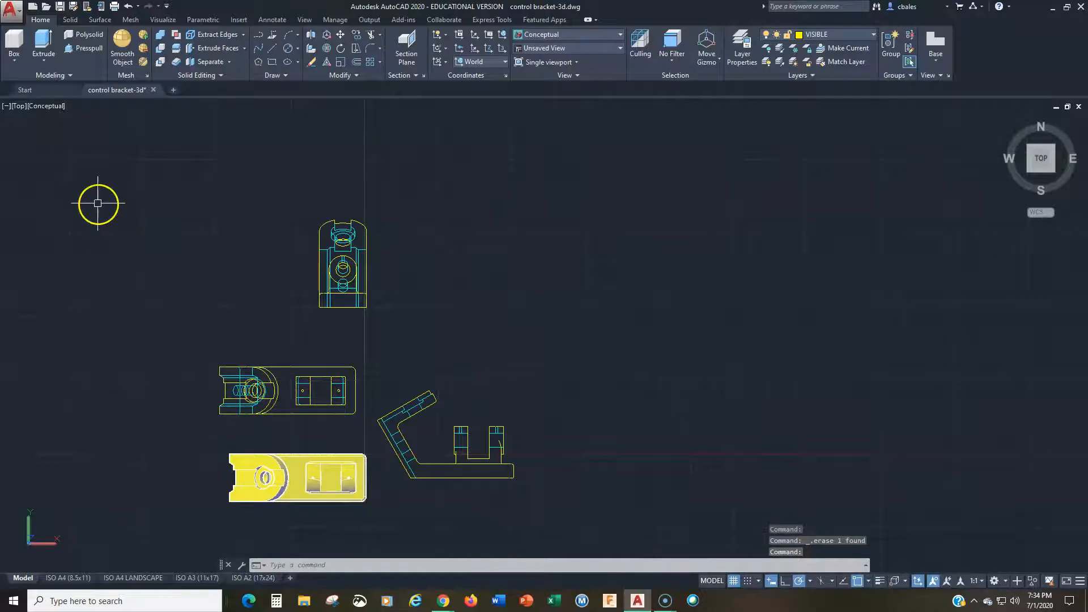
Step: Insert the blocks A$C2cd36… and A$C3eb2eb53 side by side at scale 1 in the empty area beyond the existing views
{"action": "type", "text": "ert"}
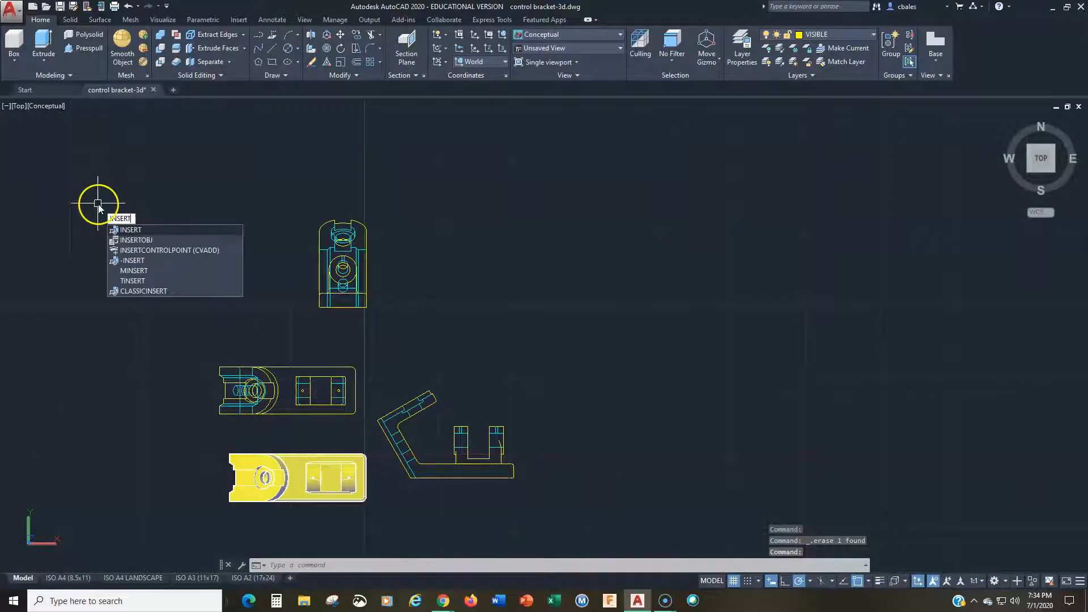
{"action": "key", "text": "Return"}
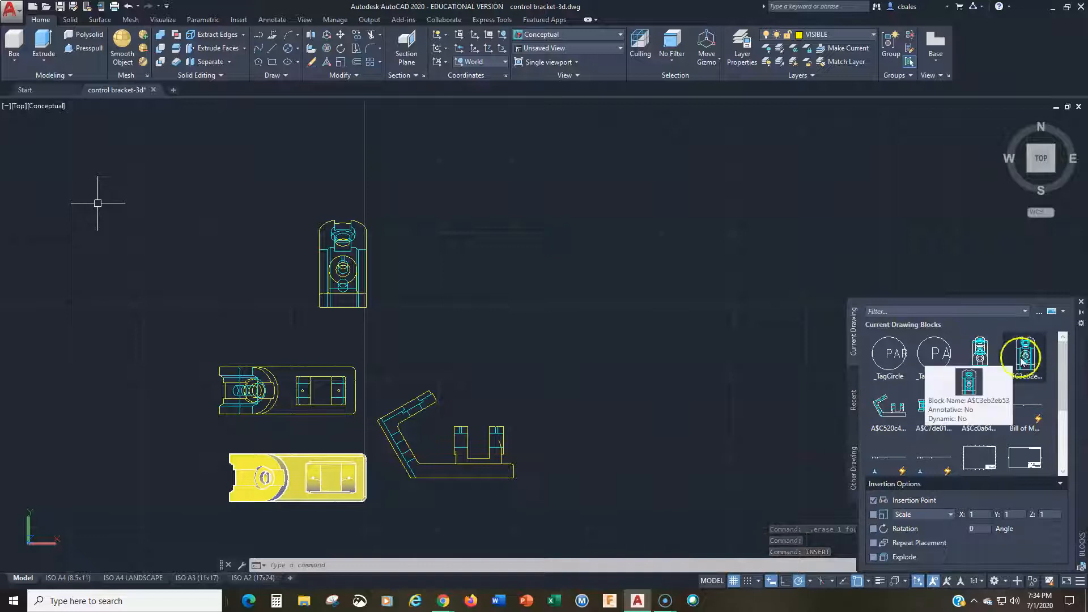
{"action": "left_click", "coordinate": [982, 353]}
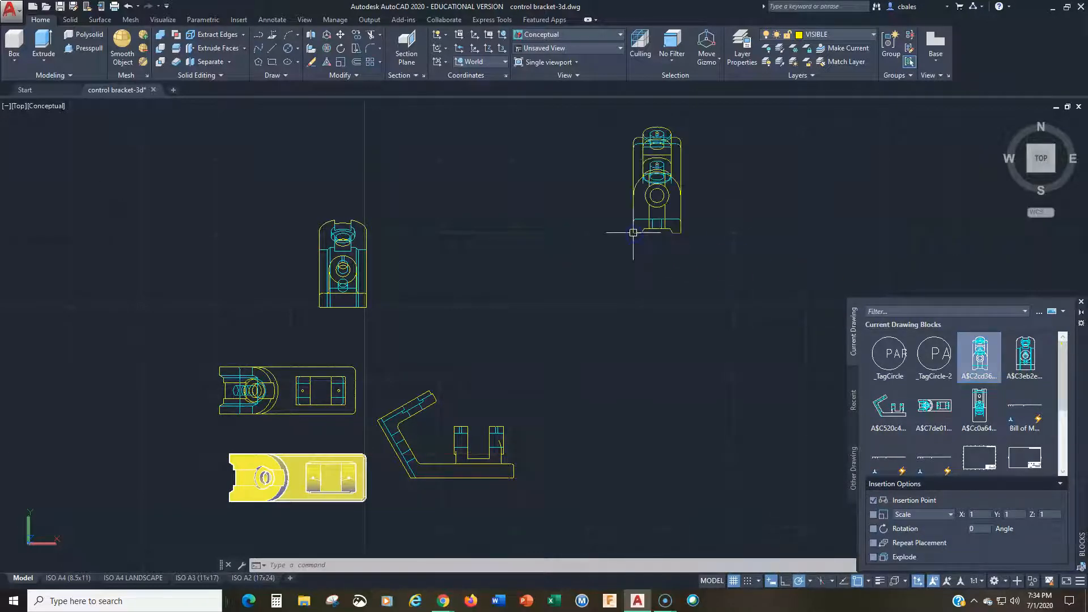
{"action": "left_click", "coordinate": [1026, 359]}
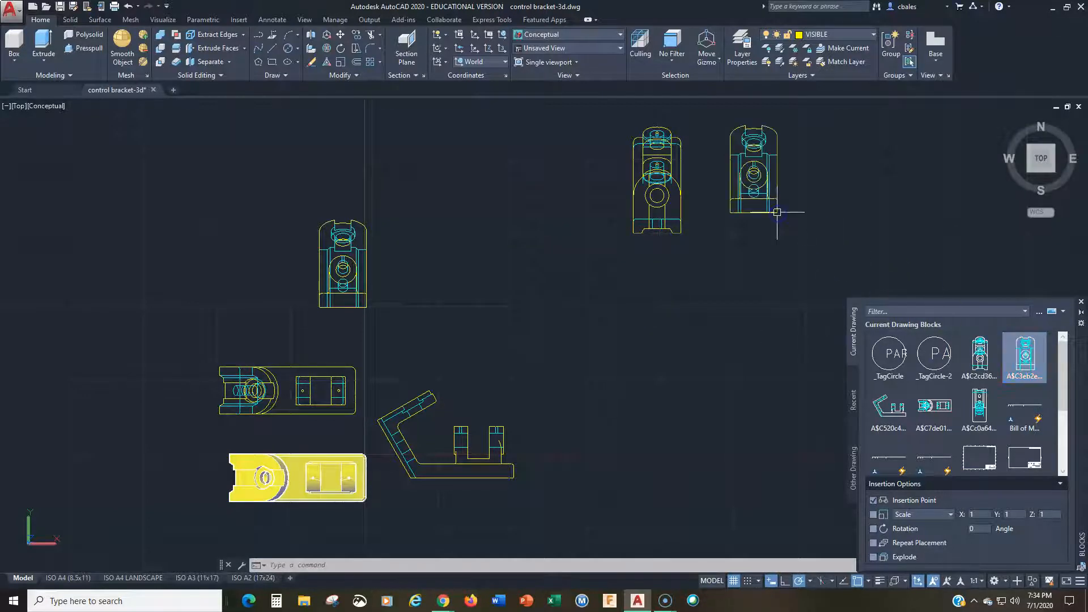
{"action": "left_click", "coordinate": [755, 211]}
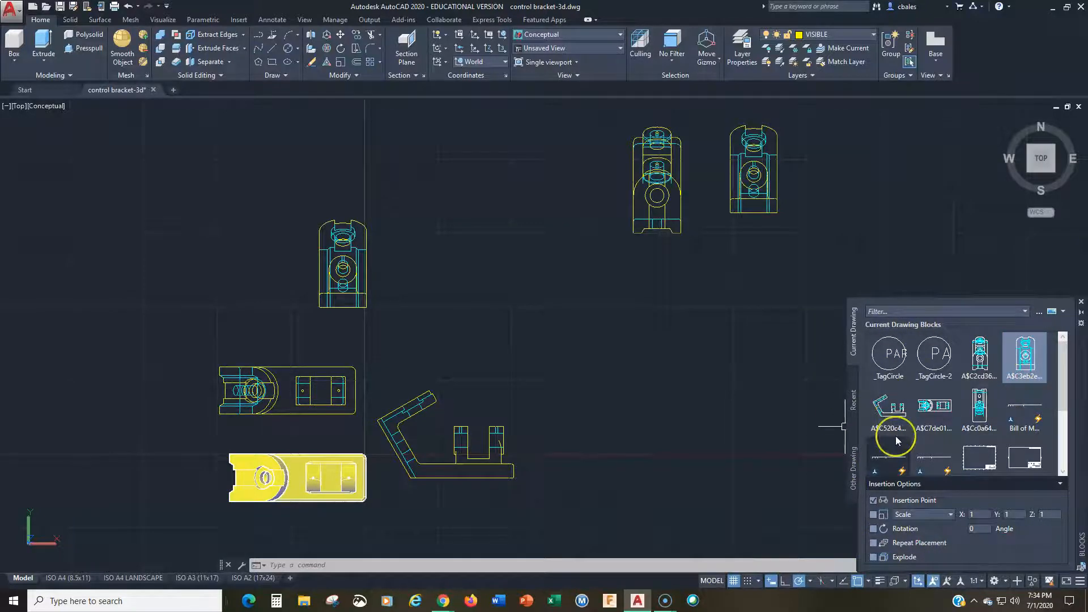
{"action": "mouse_move", "coordinate": [897, 441]}
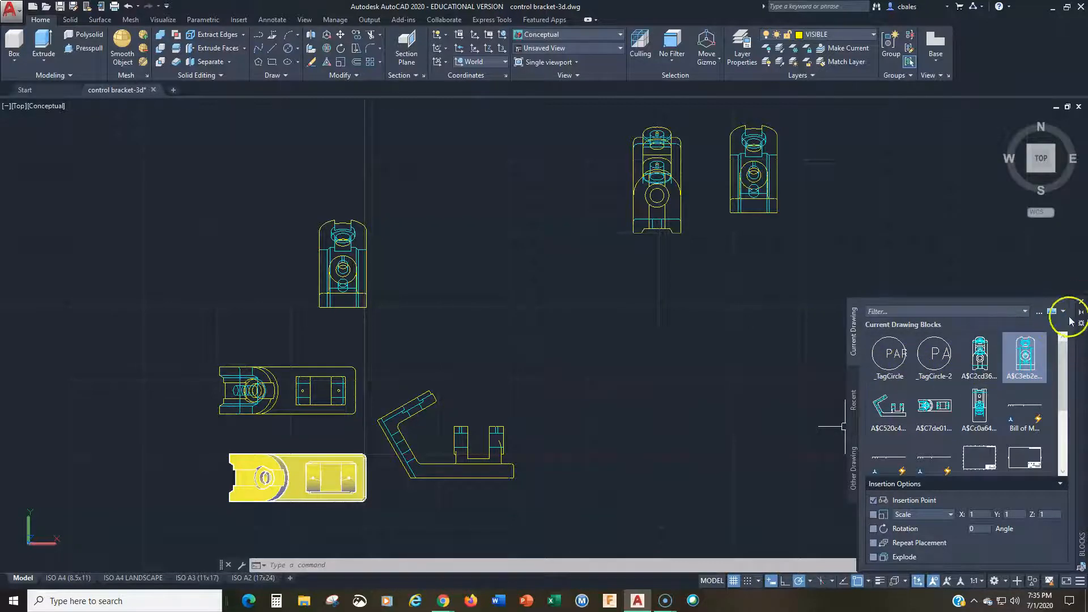
{"action": "left_click", "coordinate": [1080, 302]}
Step: Move the front-view block with the angled arm profile into the open area far to the right of the other views
{"action": "middle_click_drag", "start_coordinate": [470, 356], "coordinate": [562, 332]}
{"action": "scroll", "coordinate": [563, 332], "scroll_direction": "down", "scroll_amount": 3}
{"action": "middle_click_drag", "start_coordinate": [563, 396], "coordinate": [364, 436]}
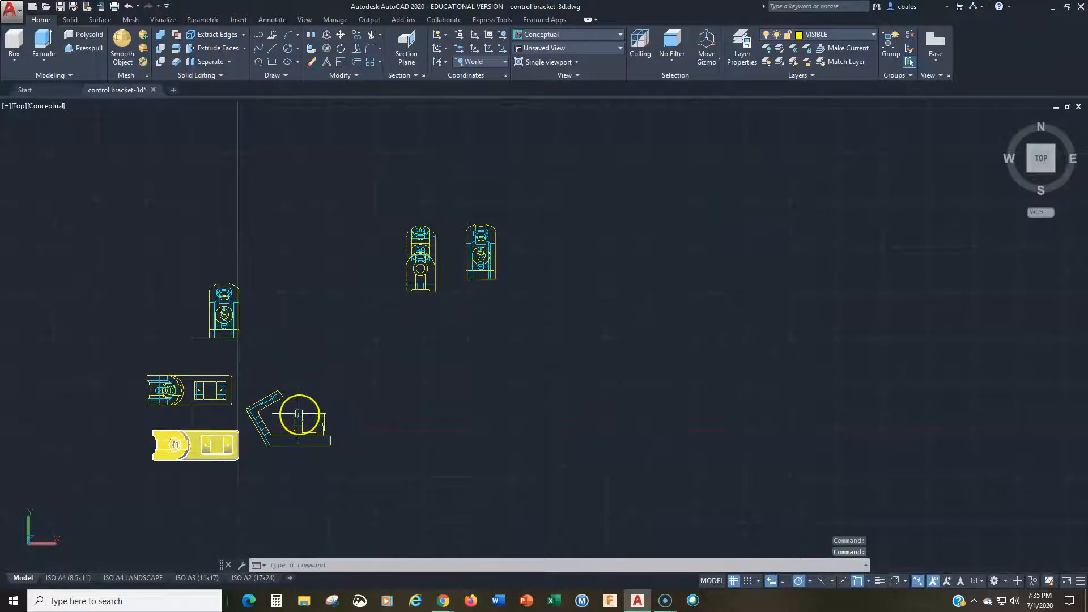
{"action": "key", "text": "Return"}
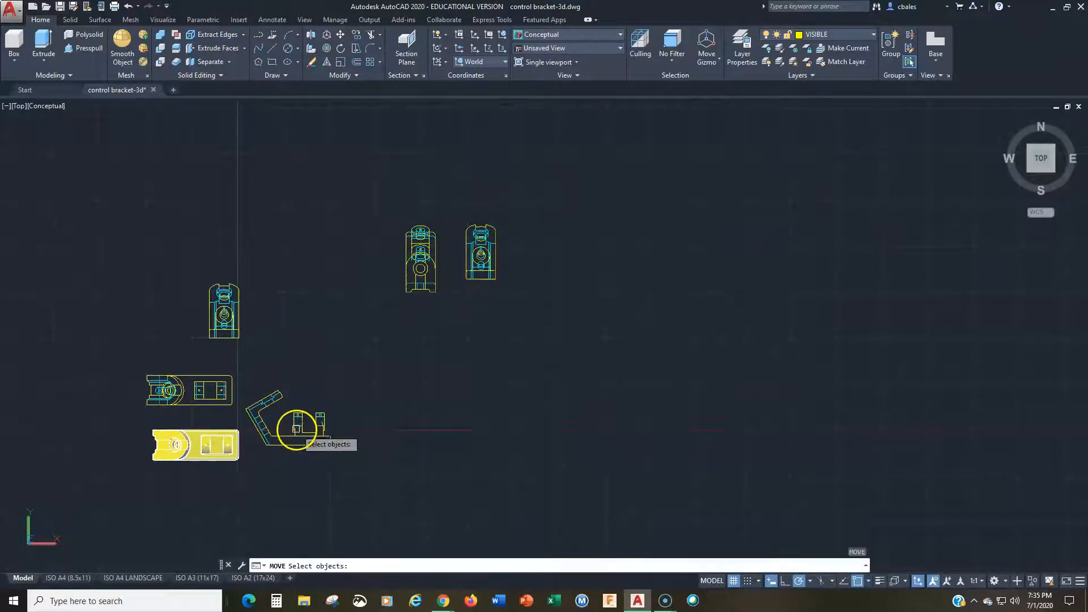
{"action": "left_click", "coordinate": [296, 429]}
{"action": "key", "text": "Return"}
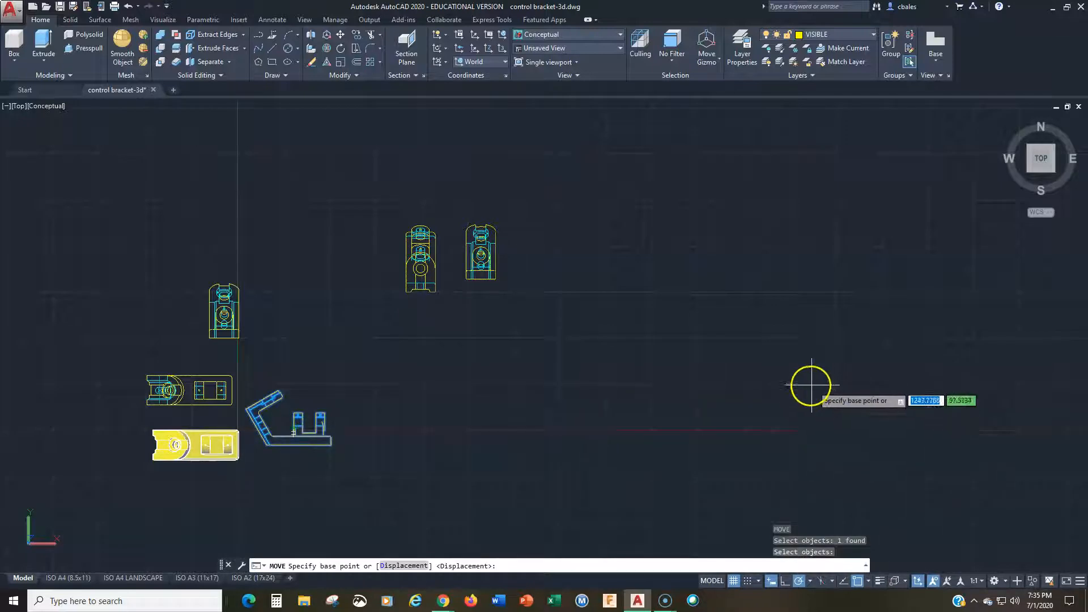
{"action": "type", "text": "m"}
{"action": "key", "text": "Return"}
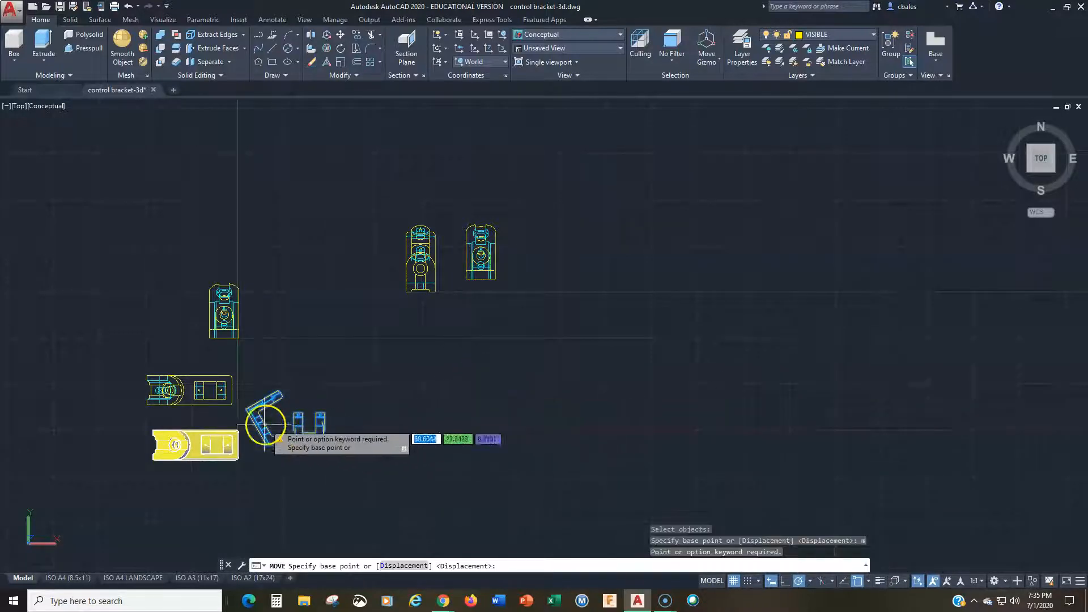
{"action": "left_click", "coordinate": [275, 417]}
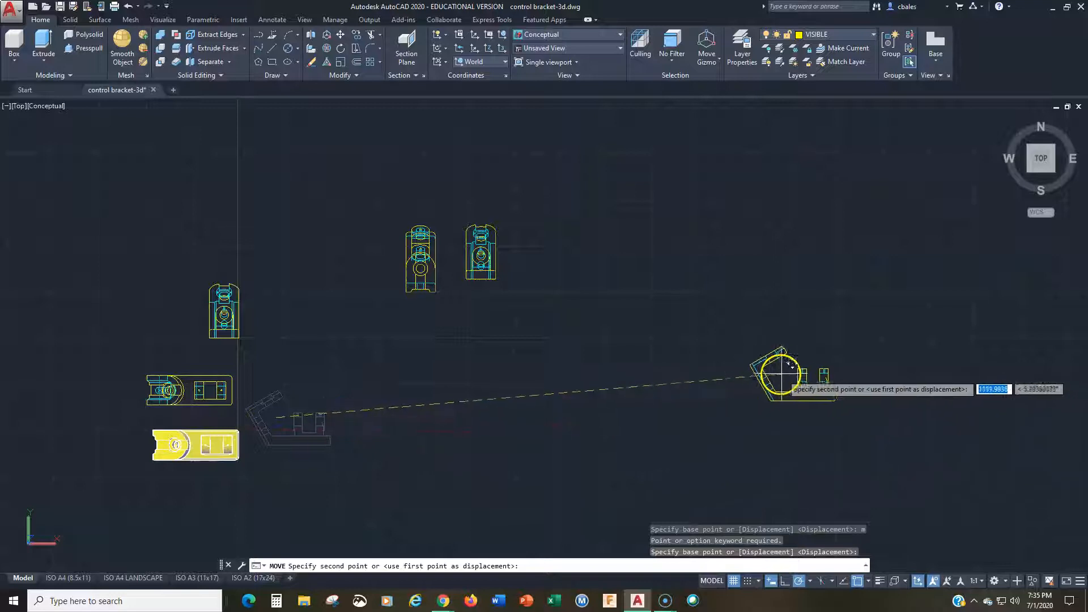
{"action": "left_click", "coordinate": [787, 369]}
{"action": "key", "text": "Escape"}
{"action": "key", "text": "Escape"}
{"action": "key", "text": "Escape"}
{"action": "scroll", "coordinate": [762, 401], "scroll_direction": "up", "scroll_amount": 2}
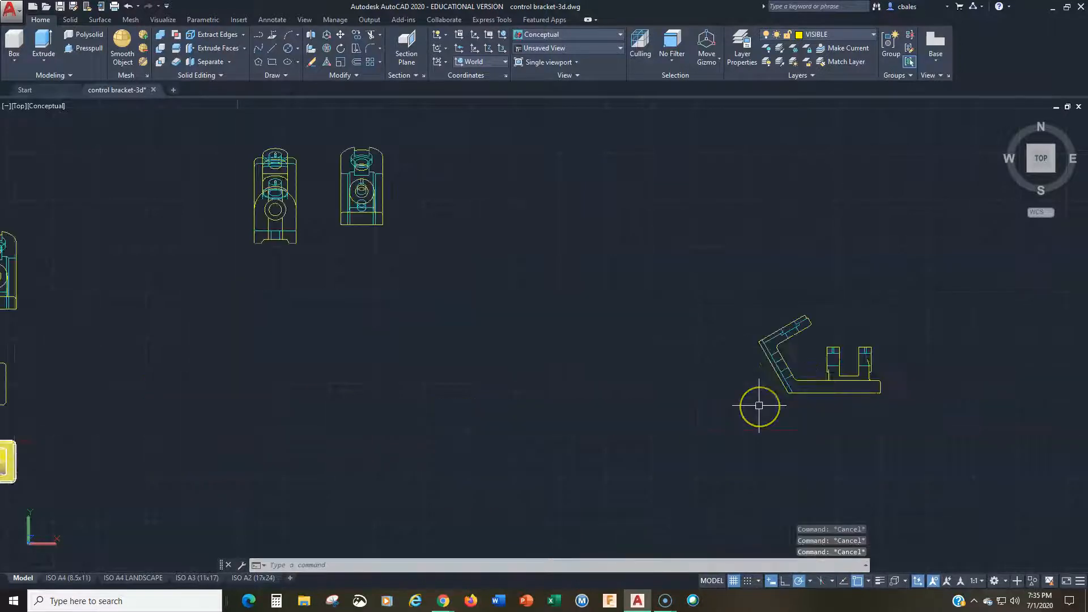
Step: Draw a vertical projection line upward from the outer bend corner of the arm in the front view
{"action": "scroll", "coordinate": [696, 420], "scroll_direction": "down", "scroll_amount": 2}
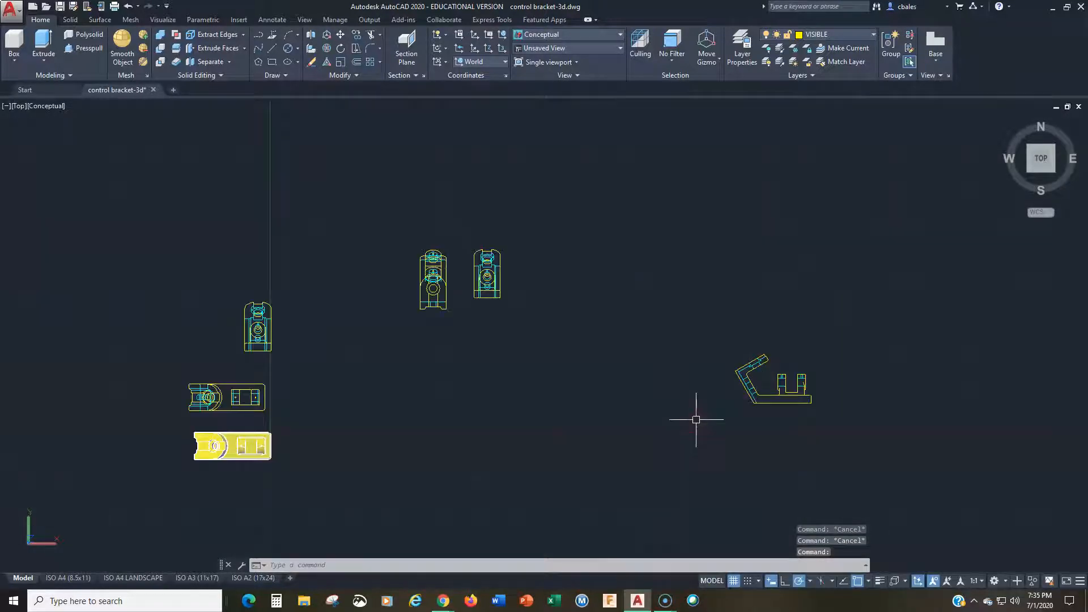
{"action": "middle_click_drag", "start_coordinate": [697, 417], "coordinate": [593, 417]}
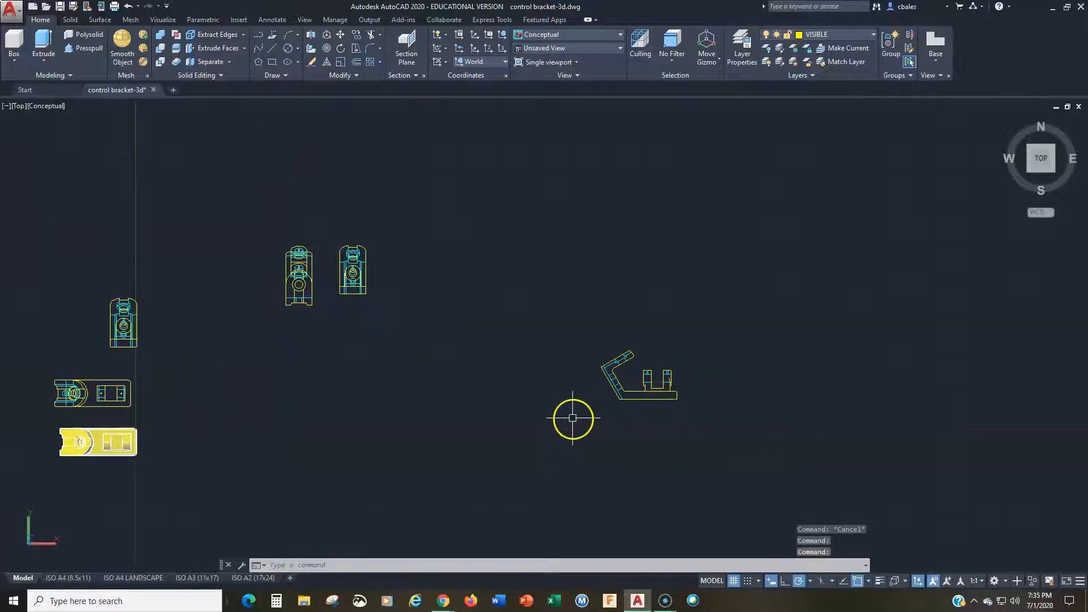
{"action": "type", "text": "l"}
{"action": "key", "text": "Return"}
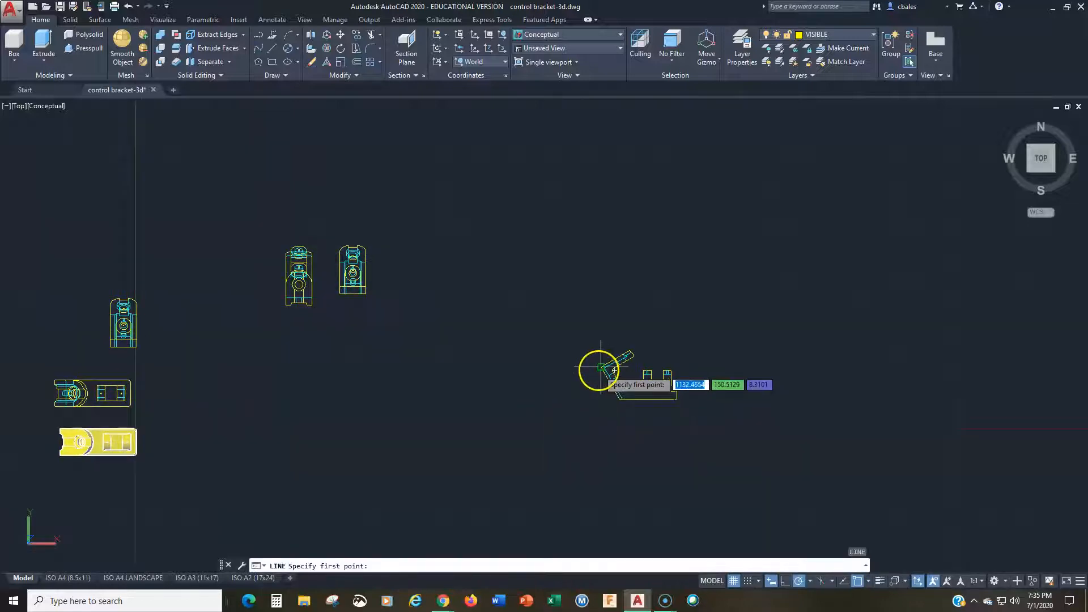
{"action": "left_click", "coordinate": [601, 364]}
{"action": "left_click", "coordinate": [600, 248]}
{"action": "key", "text": "Return"}
{"action": "key", "text": "Return"}
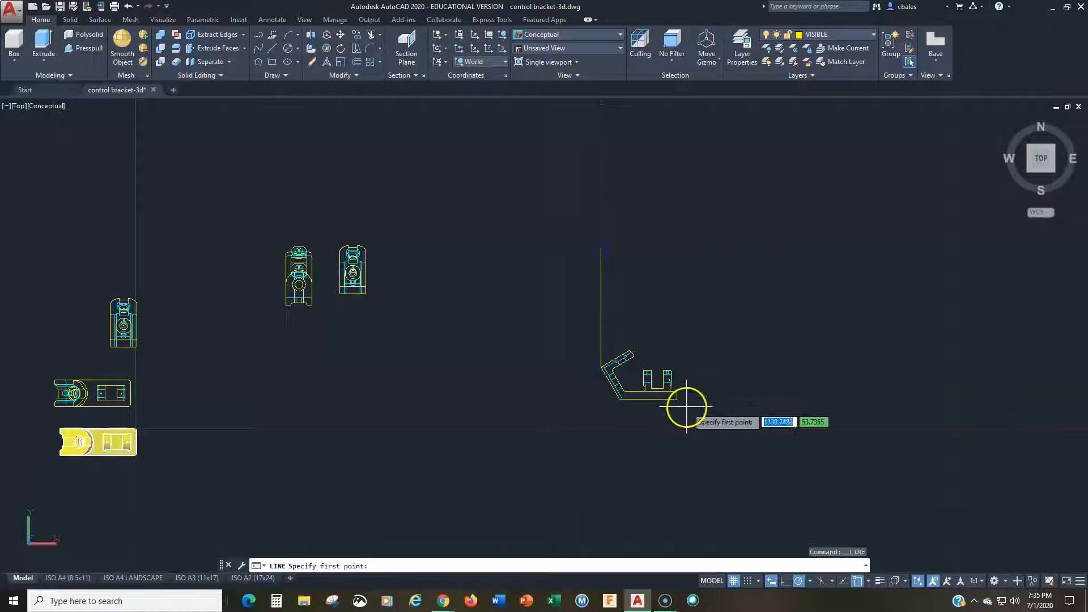
Step: Draw a horizontal projection line to the right from the lower right corner of the front view's base
{"action": "left_click", "coordinate": [676, 398]}
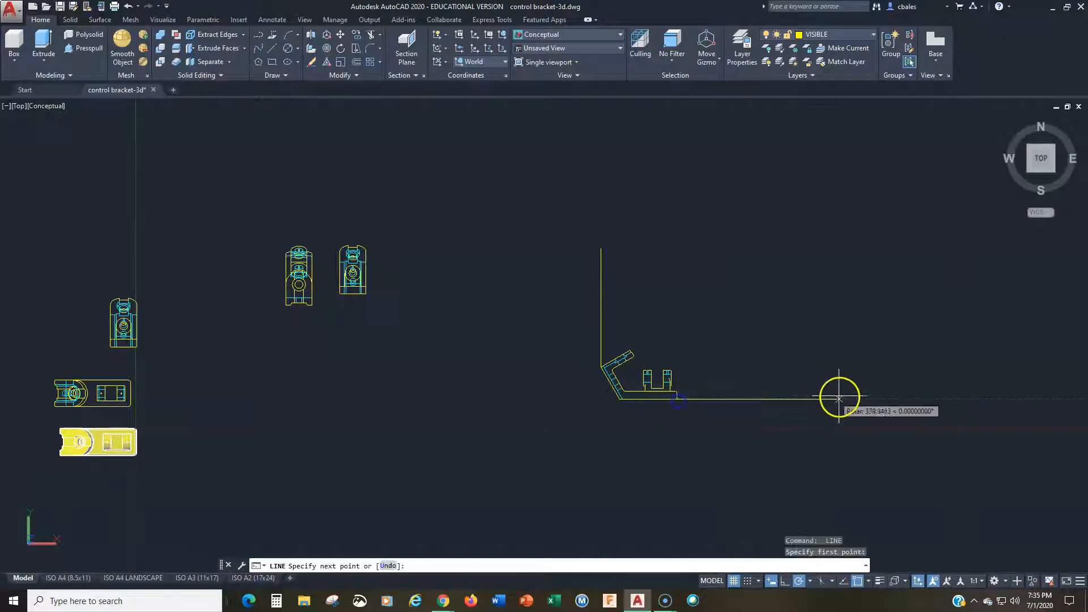
{"action": "left_click", "coordinate": [885, 398]}
{"action": "key", "text": "Return"}
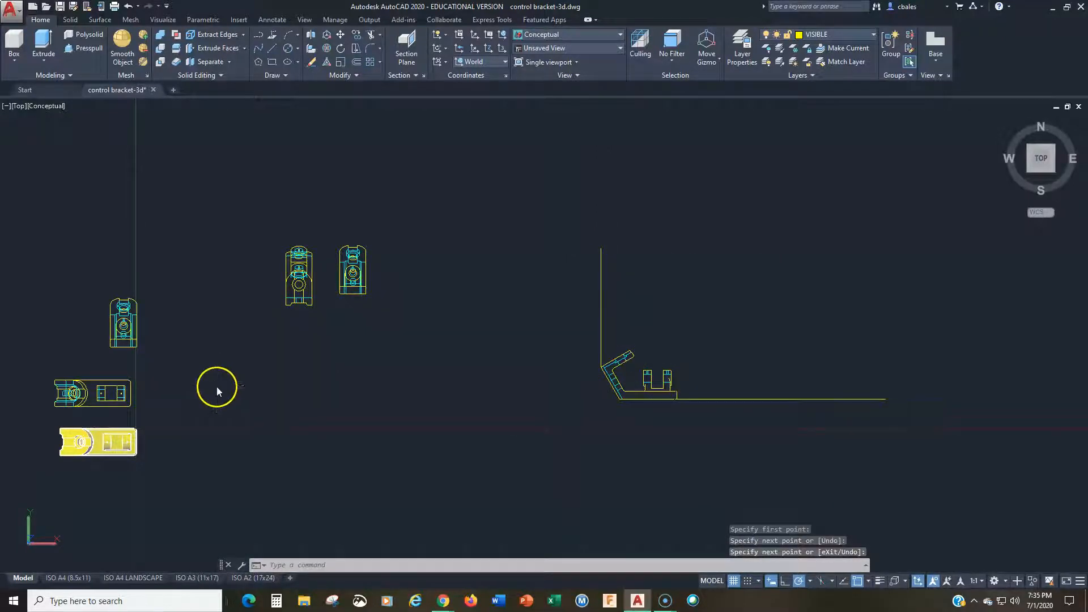
Step: Move the top-view block by its lower left corner onto the vertical projection line above the front view
{"action": "type", "text": "m"}
{"action": "key", "text": "Return"}
{"action": "left_click", "coordinate": [135, 386]}
{"action": "key", "text": "Return"}
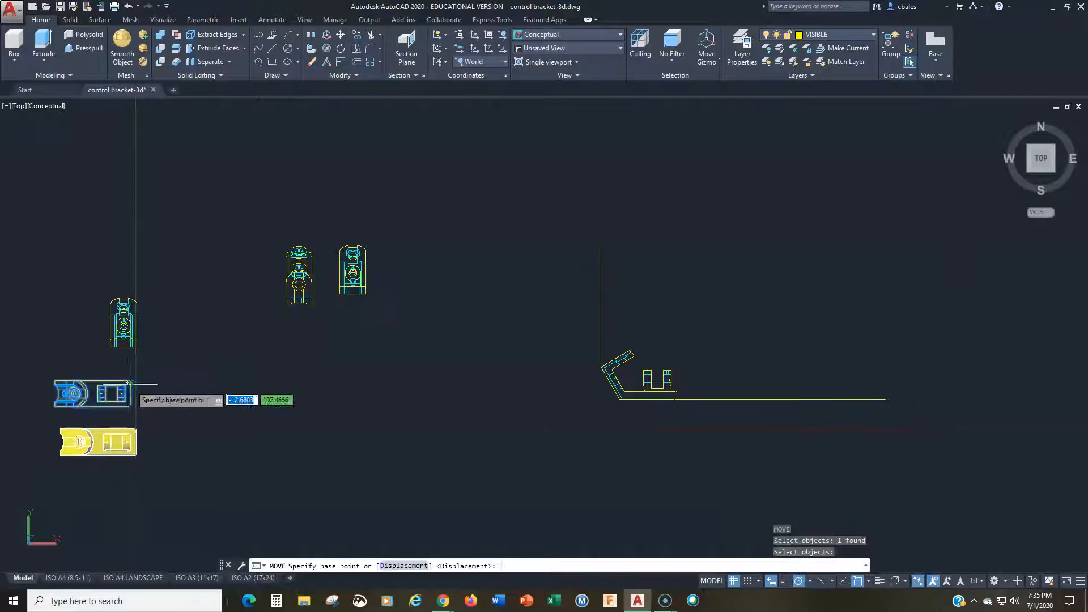
{"action": "scroll", "coordinate": [40, 411], "scroll_direction": "up", "scroll_amount": 2}
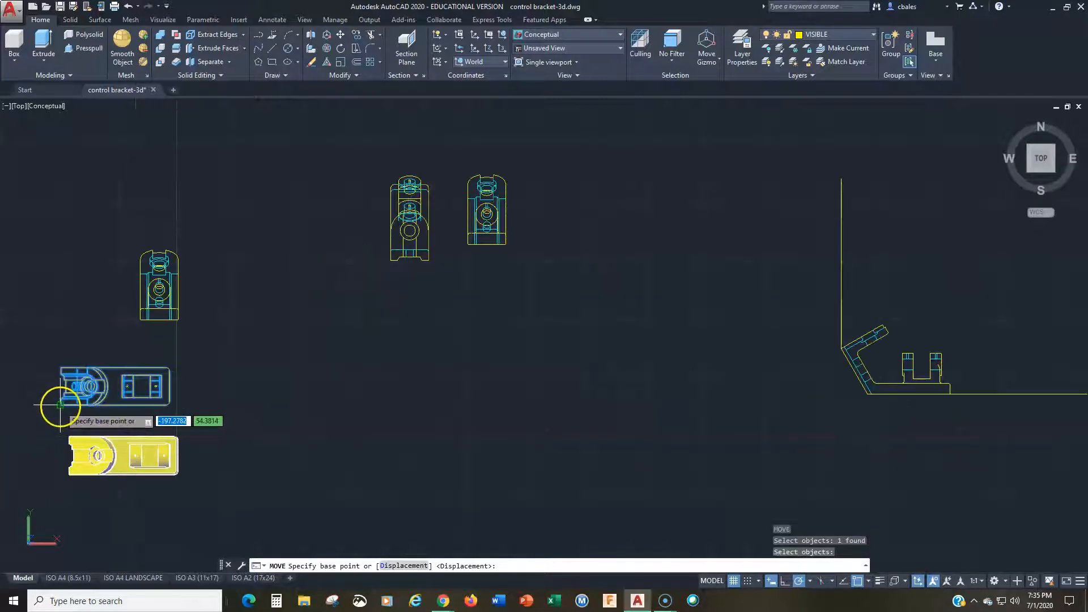
{"action": "left_click", "coordinate": [59, 403]}
{"action": "scroll", "coordinate": [543, 336], "scroll_direction": "down", "scroll_amount": 3}
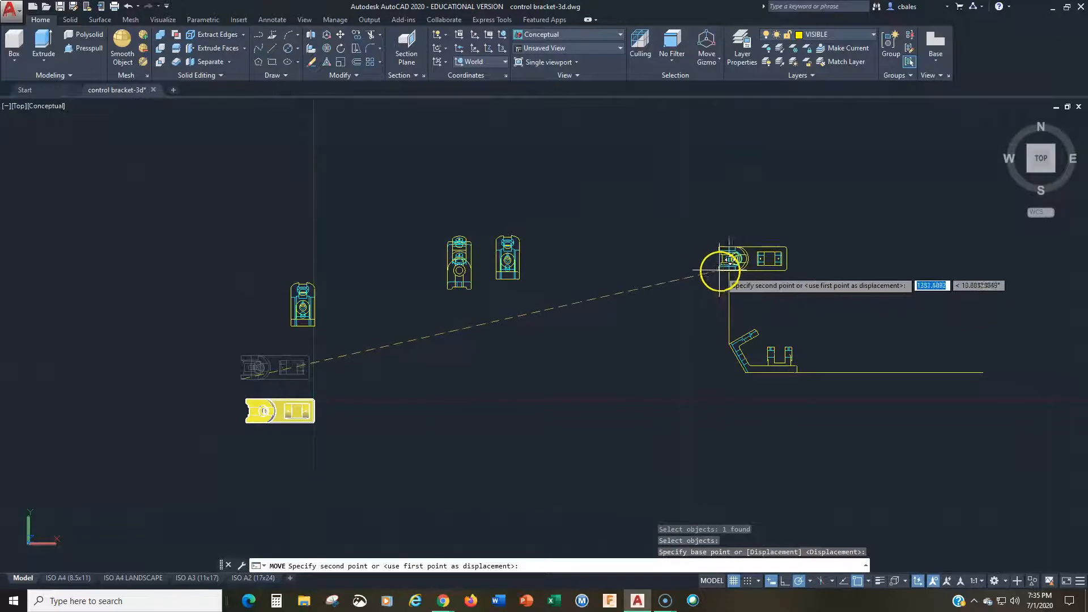
{"action": "left_click", "coordinate": [730, 290]}
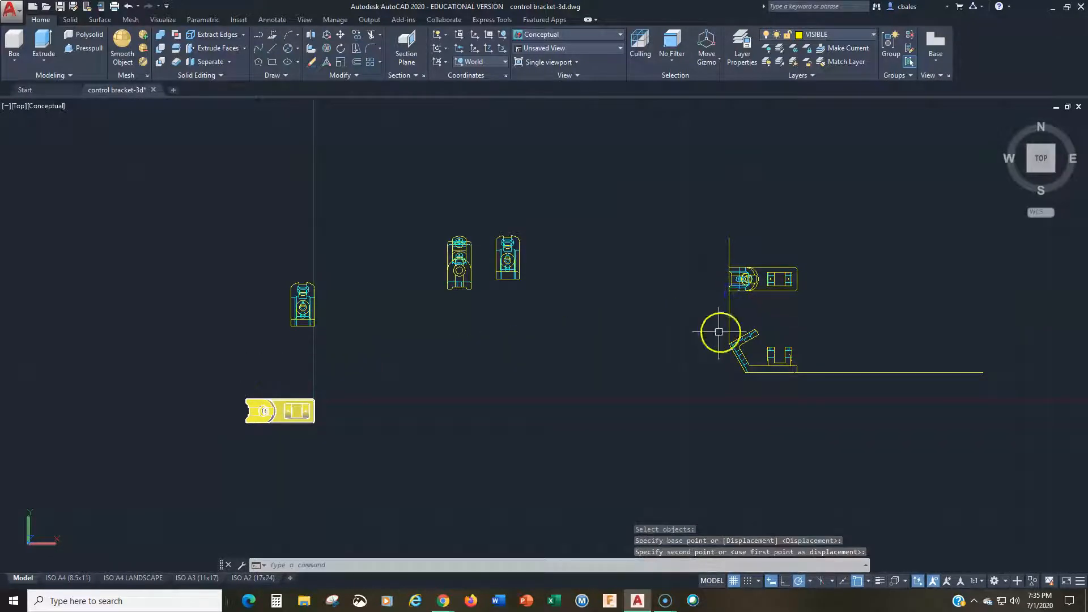
Step: Move the right-side view block by its lower left corner onto the horizontal projection line beside the front view
{"action": "key", "text": "space"}
{"action": "left_click", "coordinate": [318, 258]}
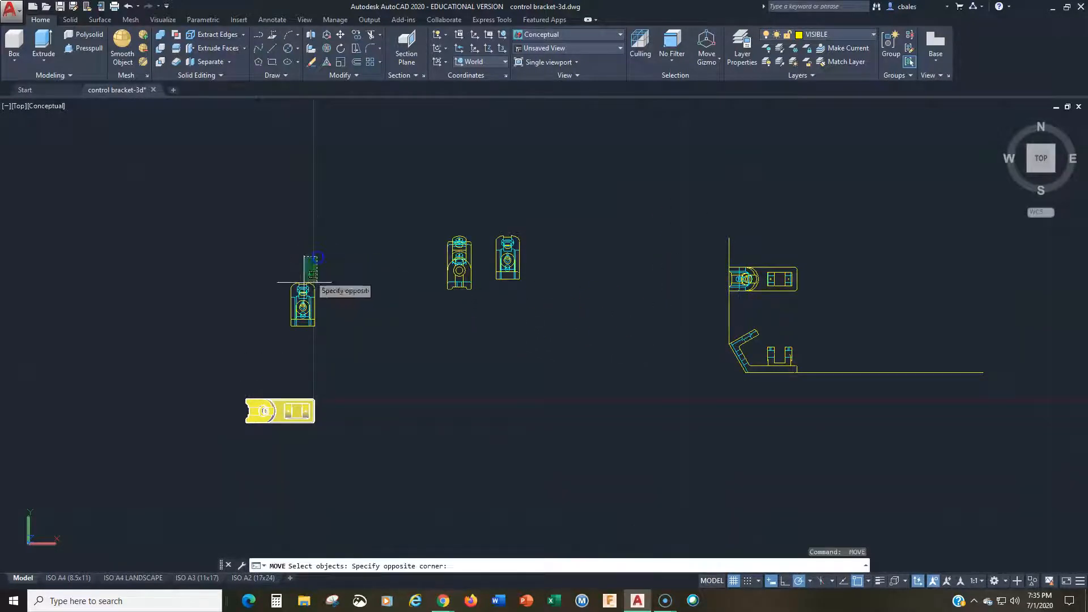
{"action": "left_click", "coordinate": [230, 390]}
{"action": "key", "text": "space"}
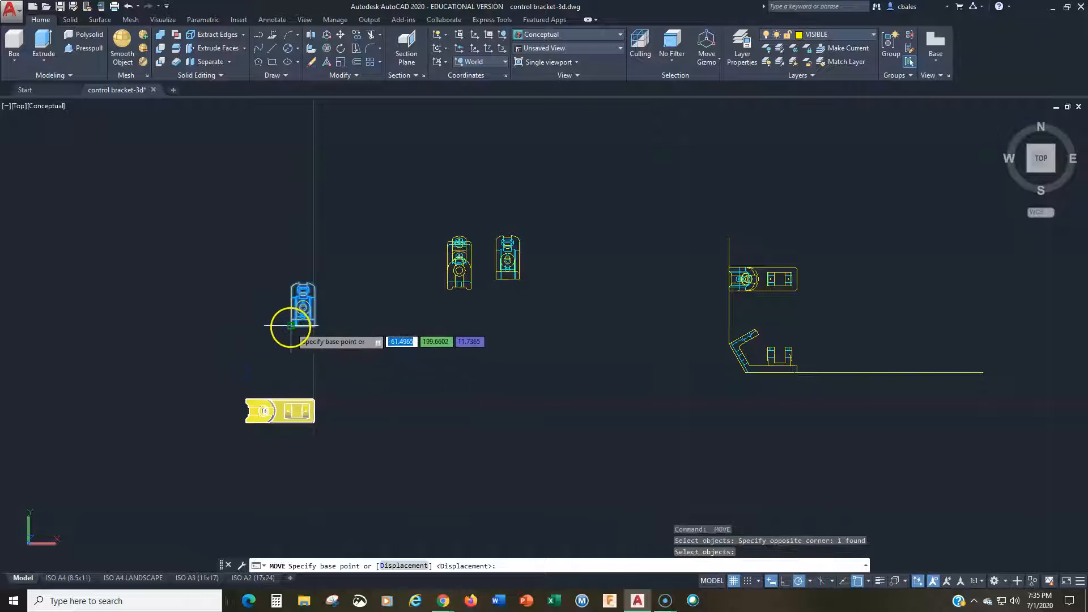
{"action": "left_click", "coordinate": [290, 326]}
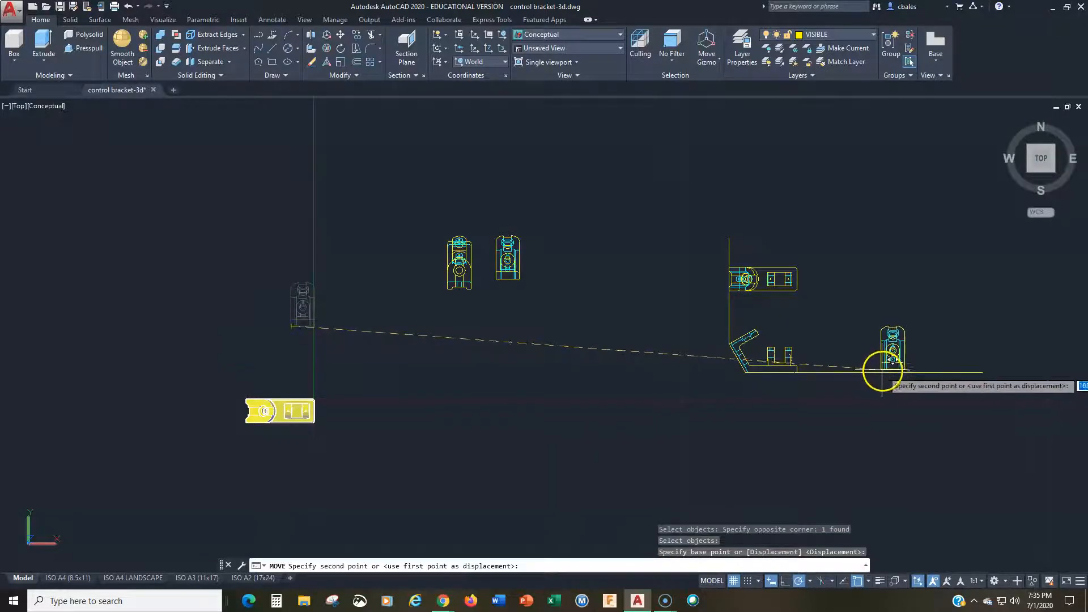
{"action": "left_click", "coordinate": [884, 372]}
{"action": "left_click", "coordinate": [625, 361]}
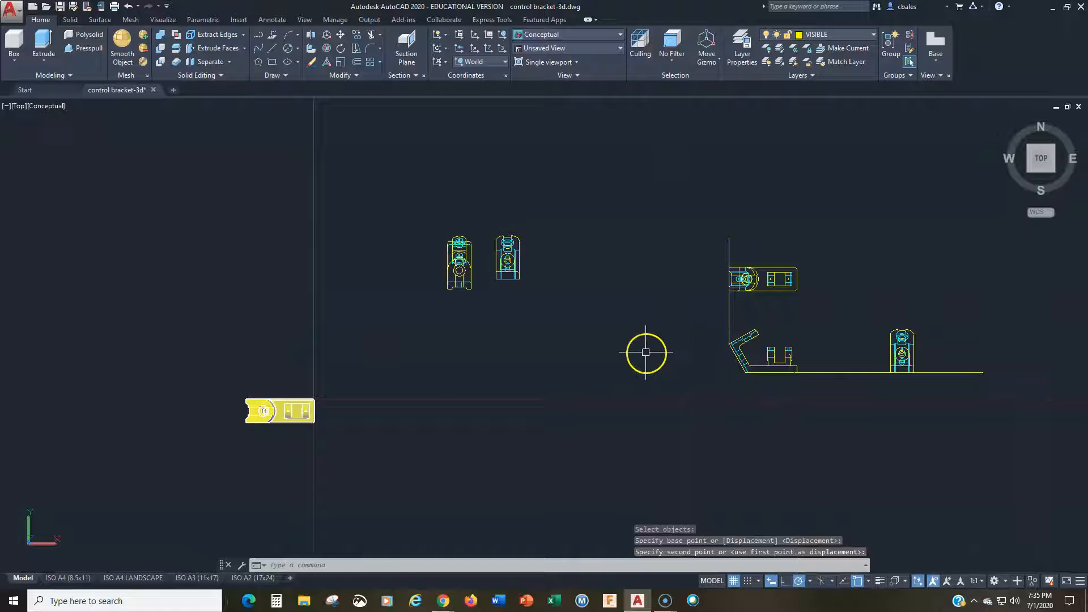
{"action": "key", "text": "Escape"}
{"action": "key", "text": "Escape"}
Step: Erase the vertical and horizontal projection lines extending from the front view
{"action": "type", "text": "e"}
{"action": "key", "text": "Return"}
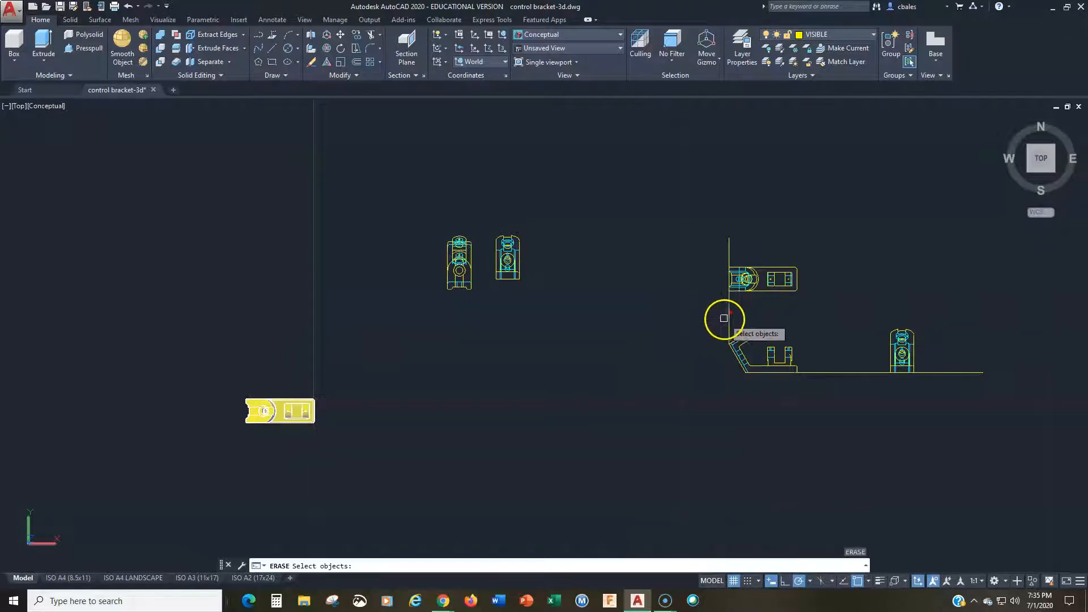
{"action": "left_click", "coordinate": [728, 318]}
{"action": "left_click", "coordinate": [844, 375]}
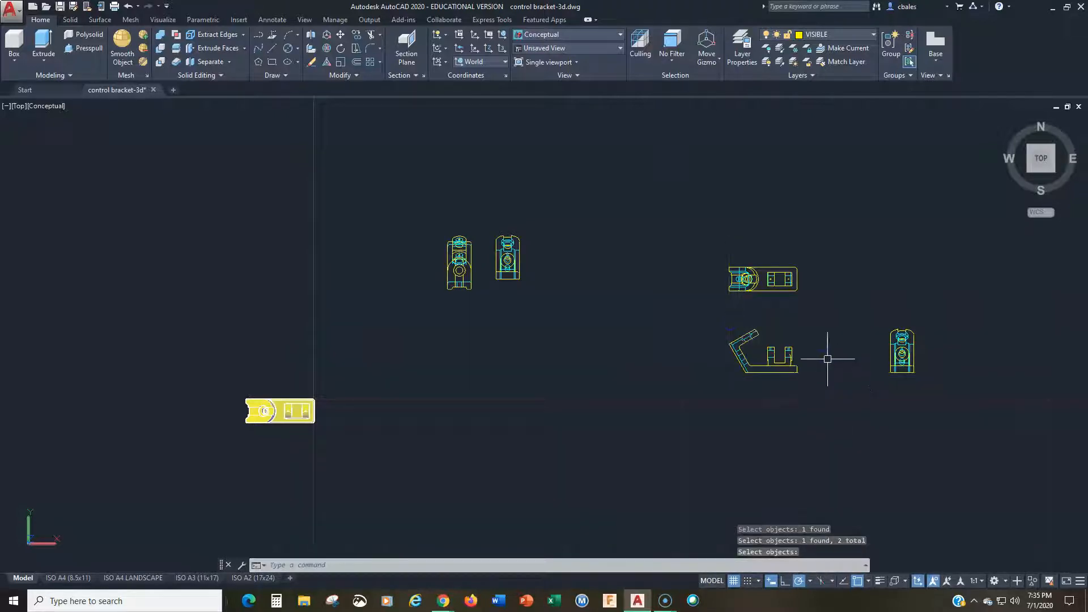
{"action": "scroll", "coordinate": [826, 356], "scroll_direction": "up", "scroll_amount": 3}
{"action": "mouse_move", "coordinate": [828, 357]}
{"action": "middle_mouse_down"}
{"action": "mouse_move", "coordinate": [469, 381]}
{"action": "mouse_move", "coordinate": [416, 406]}
{"action": "middle_mouse_up"}
{"action": "key", "text": "Return"}
Step: Move the right-side view about 166 units horizontally toward the front view, keeping their bases aligned
{"action": "scroll", "coordinate": [469, 381], "scroll_direction": "up", "scroll_amount": 2}
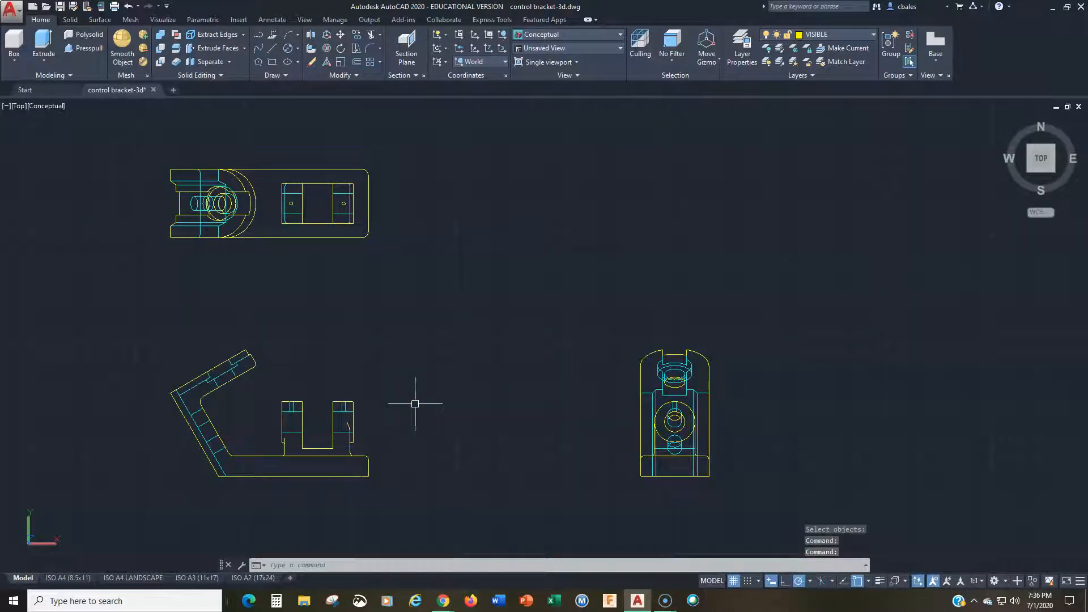
{"action": "type", "text": "m"}
{"action": "key", "text": "Return"}
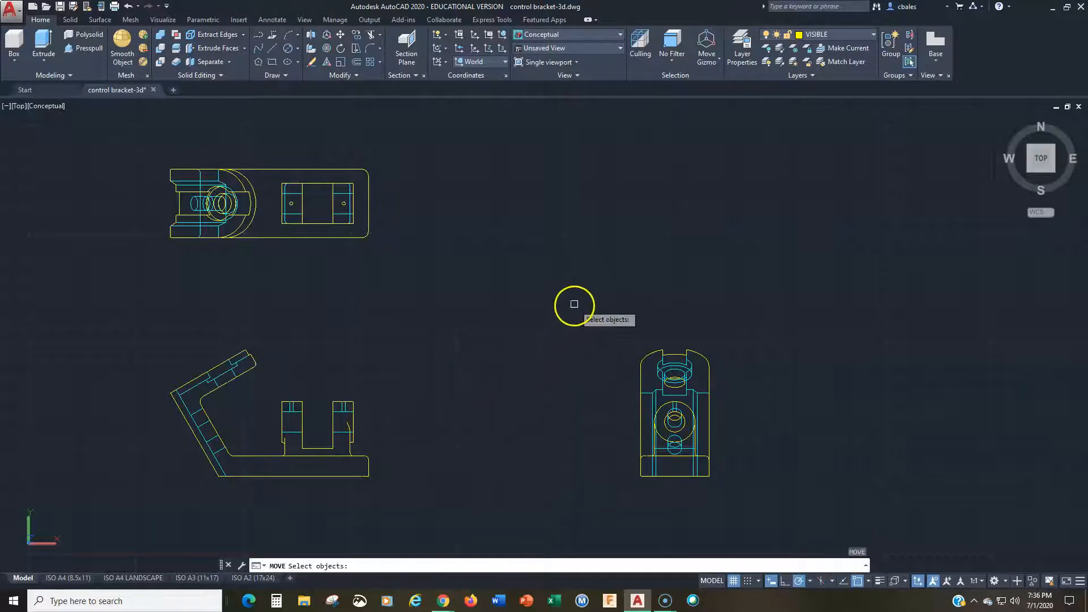
{"action": "left_click", "coordinate": [574, 304]}
{"action": "left_click", "coordinate": [782, 522]}
{"action": "key", "text": "Return"}
{"action": "left_click", "coordinate": [746, 251]}
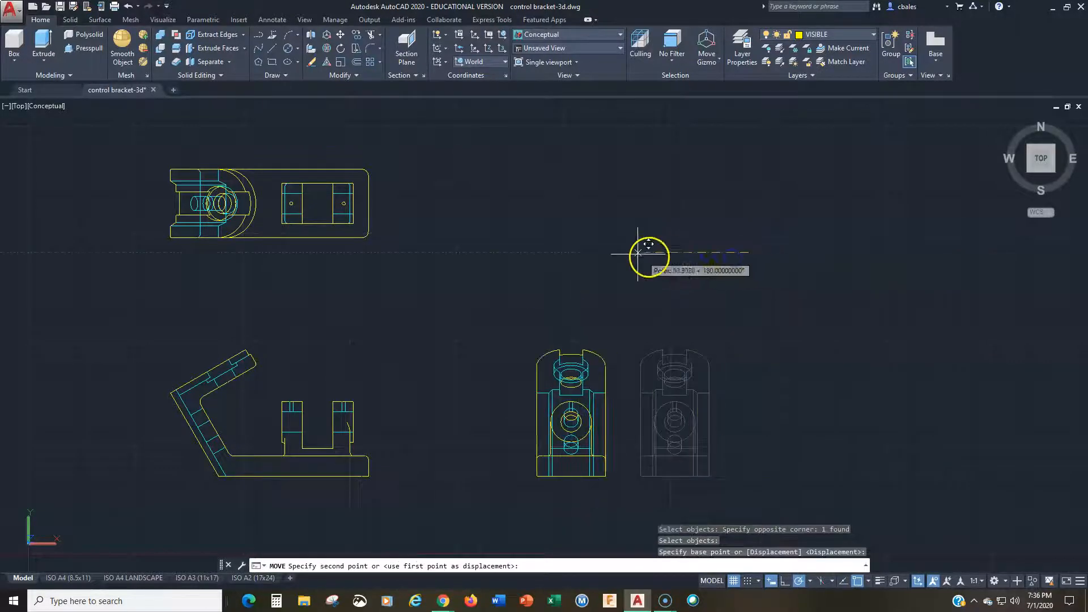
{"action": "left_click", "coordinate": [571, 251]}
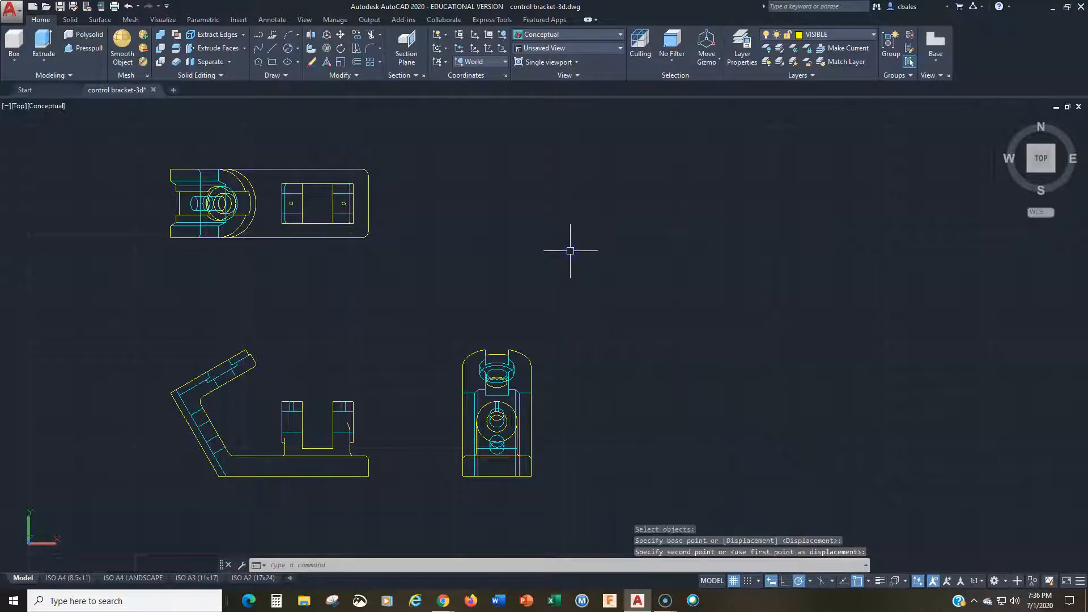
Step: Move the top view about 46 units straight down toward the front view
{"action": "key", "text": "Return"}
{"action": "left_click", "coordinate": [399, 128]}
{"action": "left_click", "coordinate": [124, 288]}
{"action": "key", "text": "Return"}
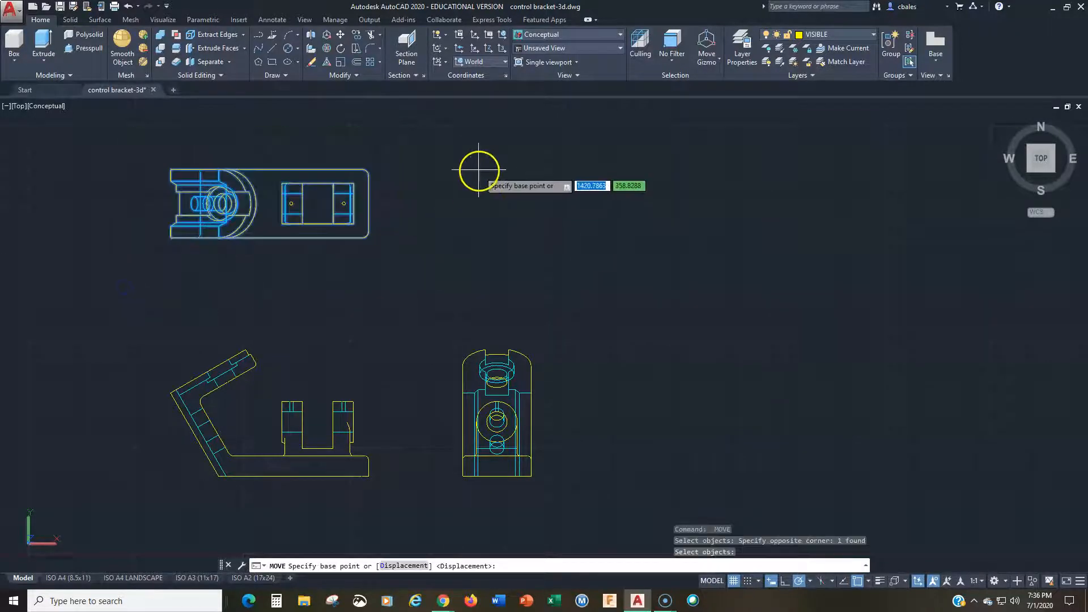
{"action": "left_click", "coordinate": [479, 170]}
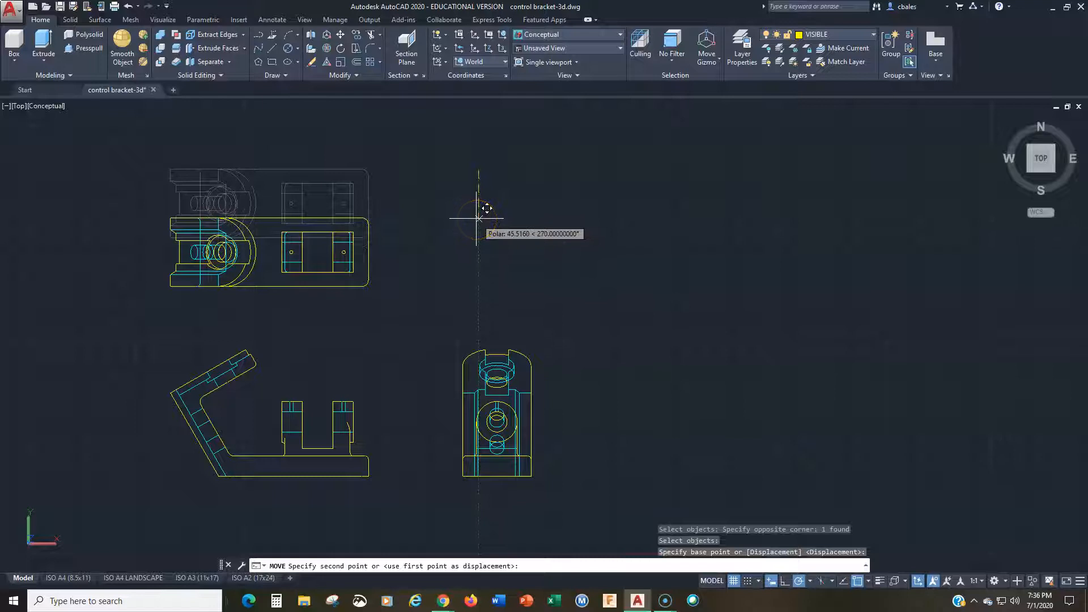
{"action": "left_click", "coordinate": [476, 218]}
{"action": "key", "text": "Return"}
{"action": "middle_click_drag", "start_coordinate": [309, 332], "coordinate": [690, 281]}
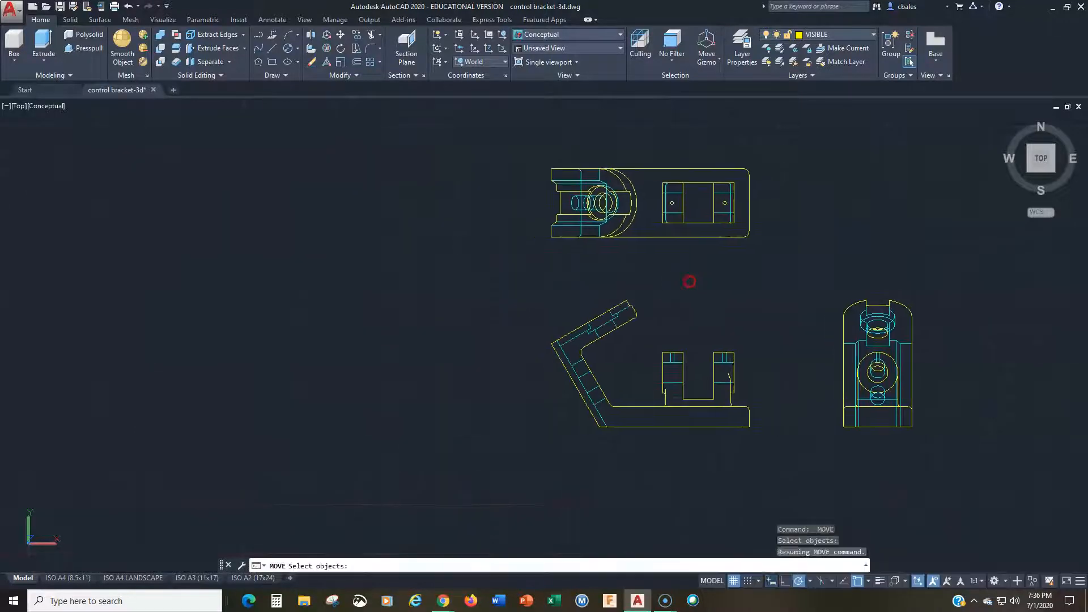
{"action": "key", "text": "Escape"}
{"action": "key", "text": "Escape"}
Step: Move the top view about 65 units straight up, away from the front view
{"action": "mouse_move", "coordinate": [440, 333]}
{"action": "middle_mouse_down"}
{"action": "mouse_move", "coordinate": [509, 418]}
{"action": "mouse_move", "coordinate": [529, 418]}
{"action": "middle_mouse_up"}
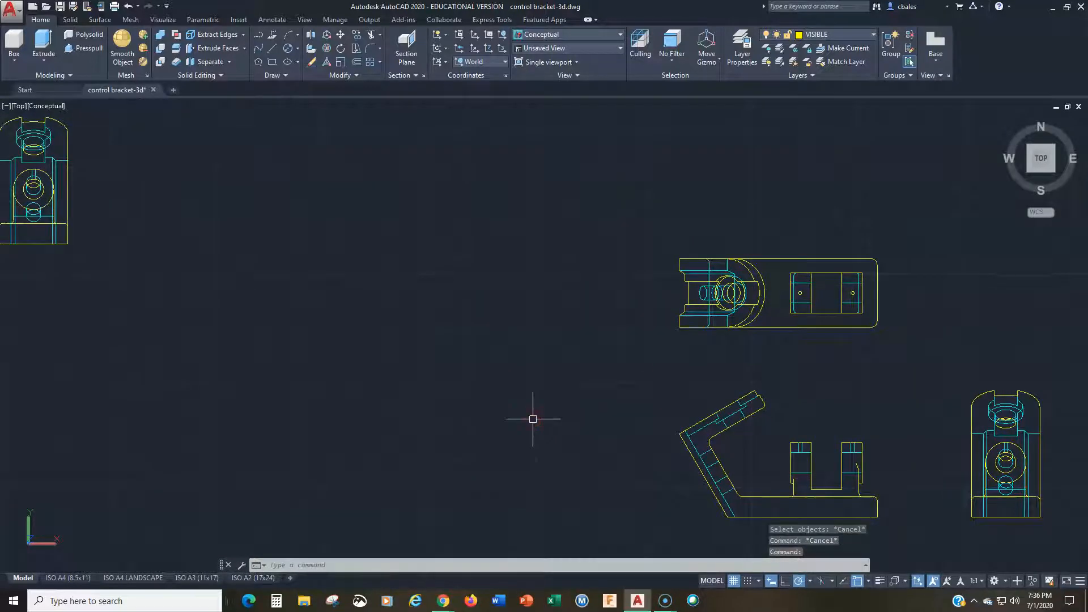
{"action": "scroll", "coordinate": [529, 418], "scroll_direction": "down", "scroll_amount": 2}
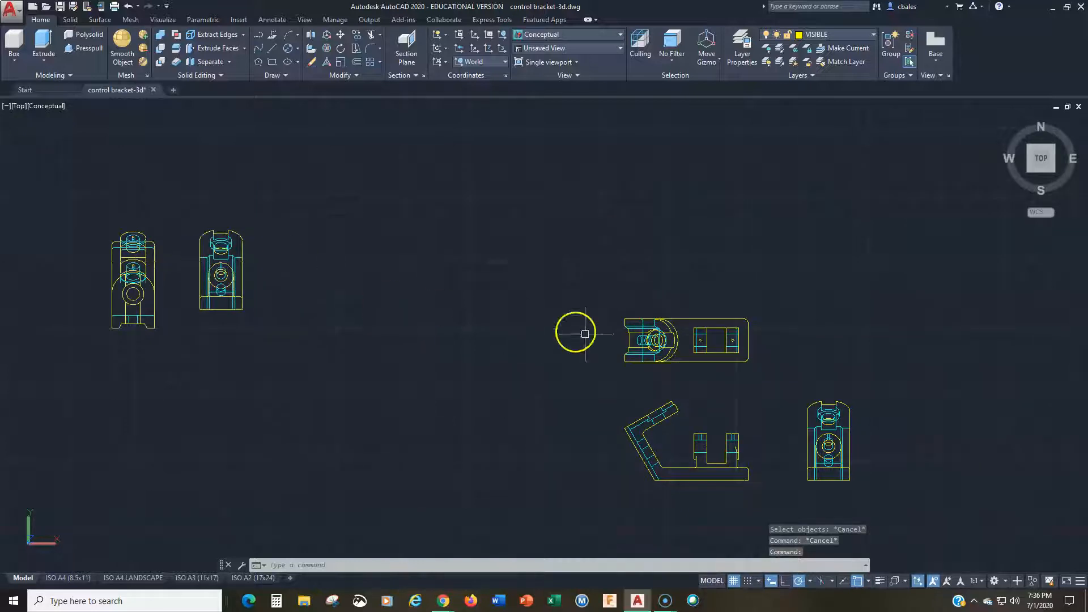
{"action": "type", "text": "m"}
{"action": "key", "text": "Return"}
{"action": "left_click", "coordinate": [792, 292]}
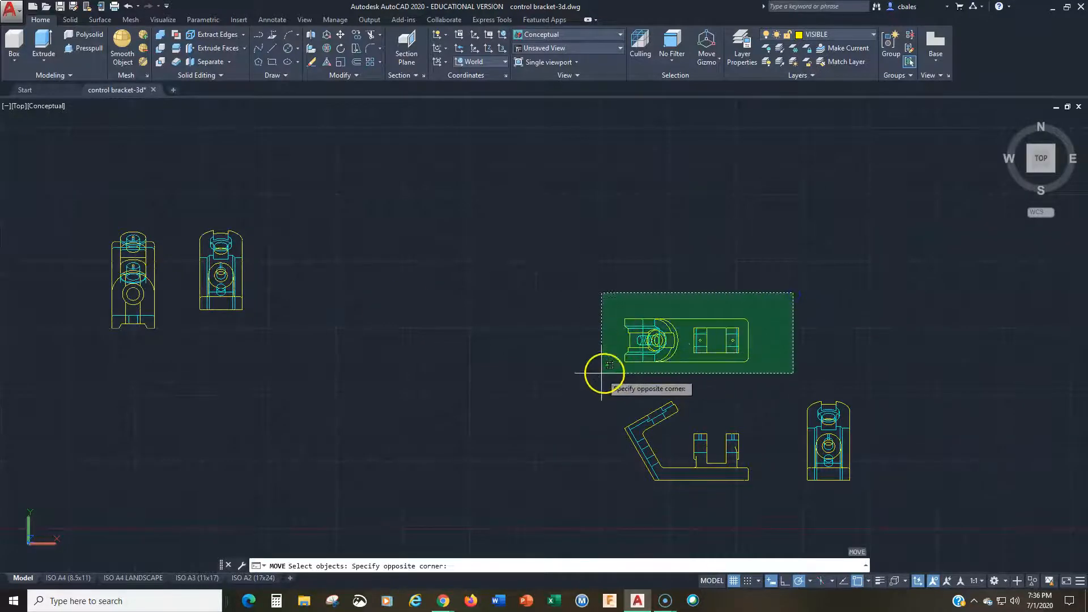
{"action": "left_click", "coordinate": [560, 384]}
{"action": "key", "text": "Return"}
{"action": "left_click", "coordinate": [837, 346]}
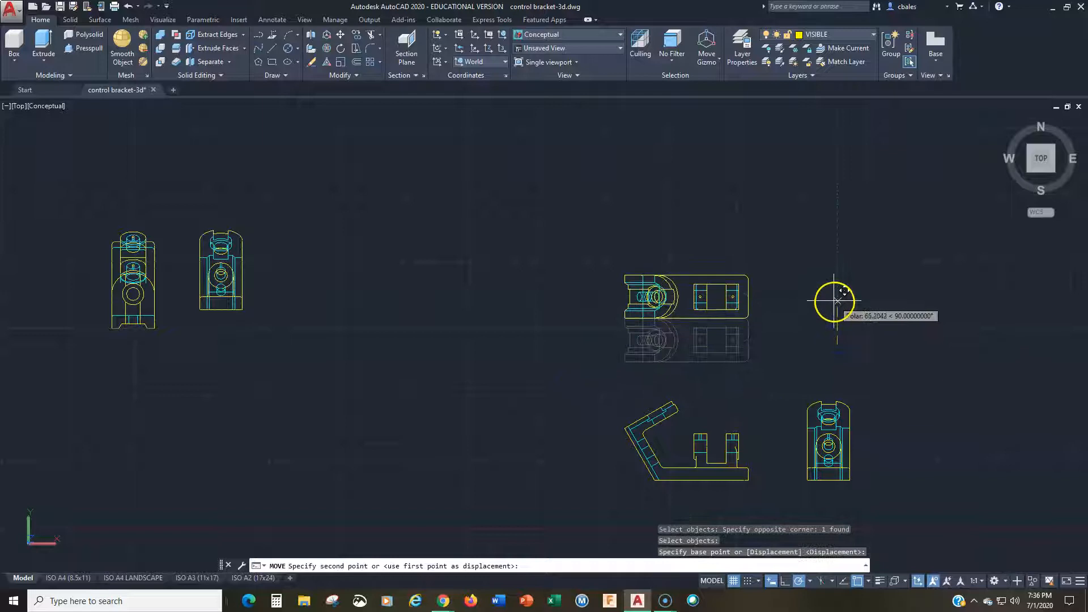
{"action": "left_click", "coordinate": [834, 300]}
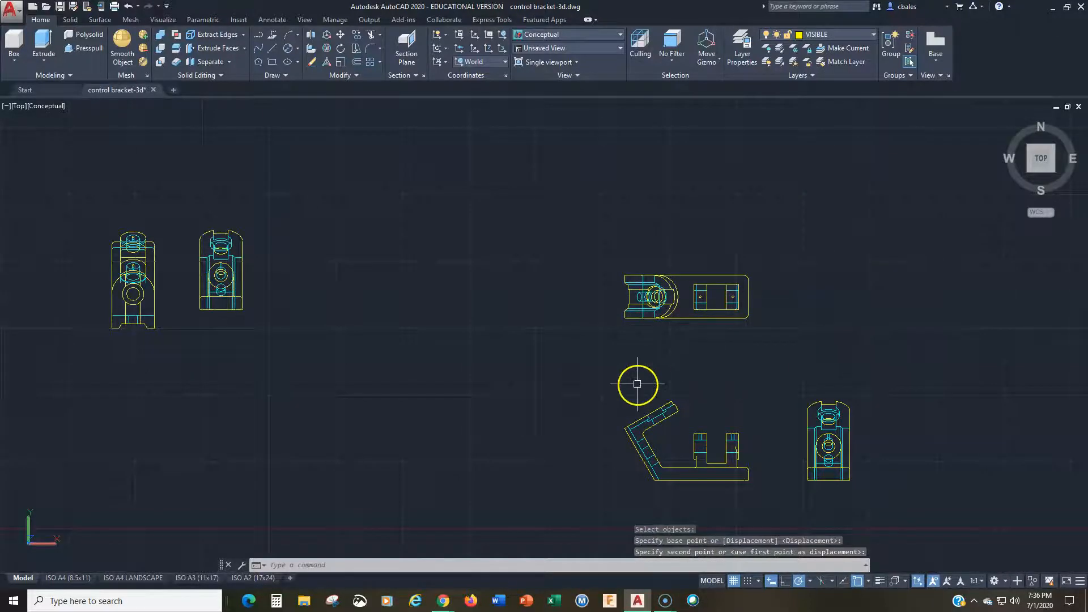
Step: Measure the outer edge of the front view's upper angled arm from the bend corner to its tip
{"action": "scroll", "coordinate": [600, 408], "scroll_direction": "up", "scroll_amount": 2}
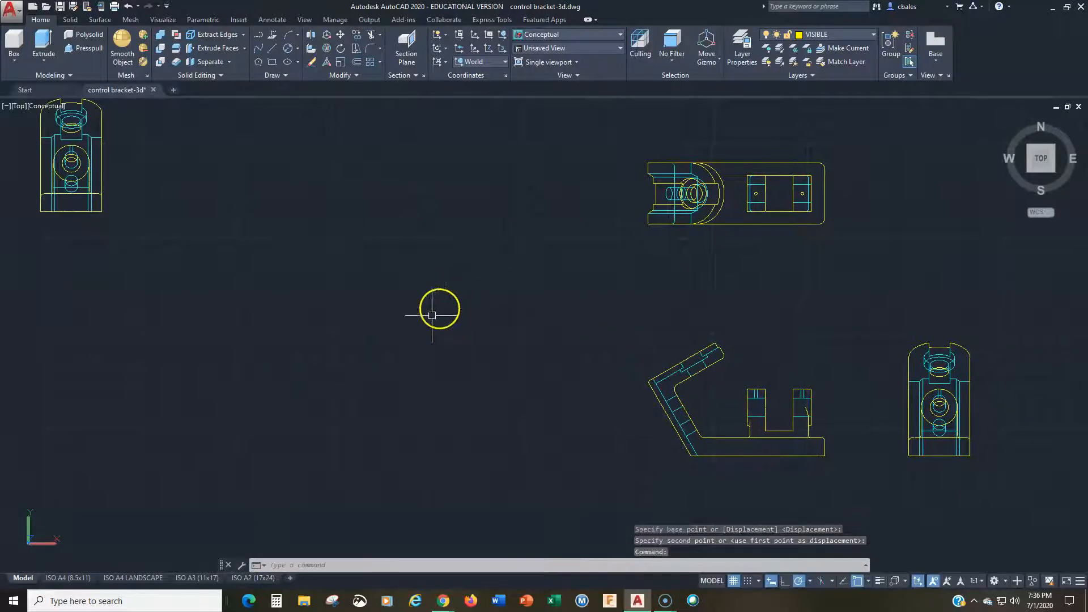
{"action": "middle_click_drag", "start_coordinate": [432, 315], "coordinate": [712, 376]}
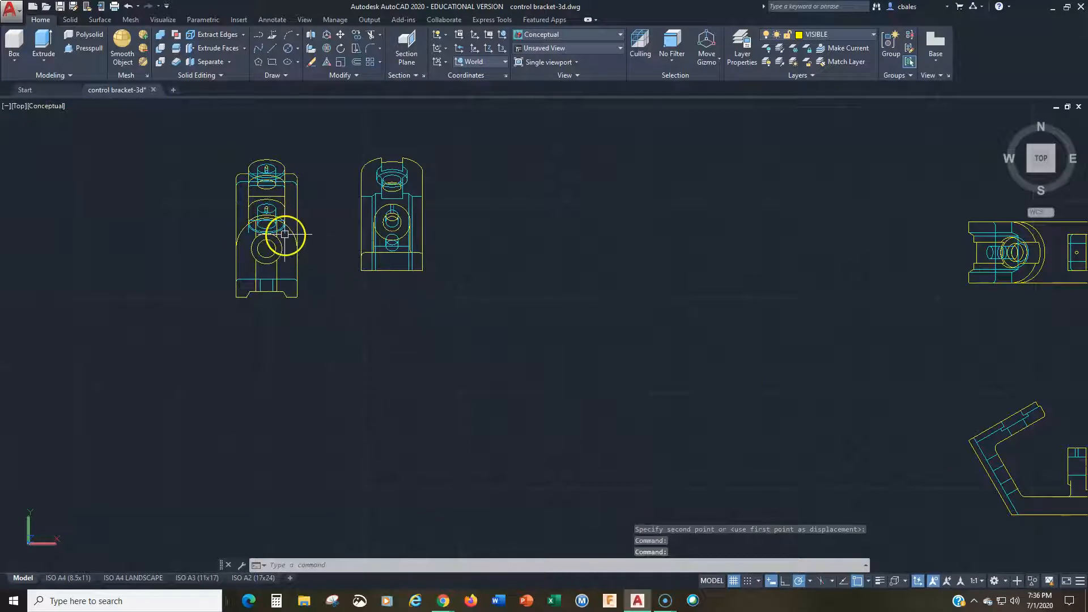
{"action": "middle_click_drag", "start_coordinate": [822, 391], "coordinate": [623, 359]}
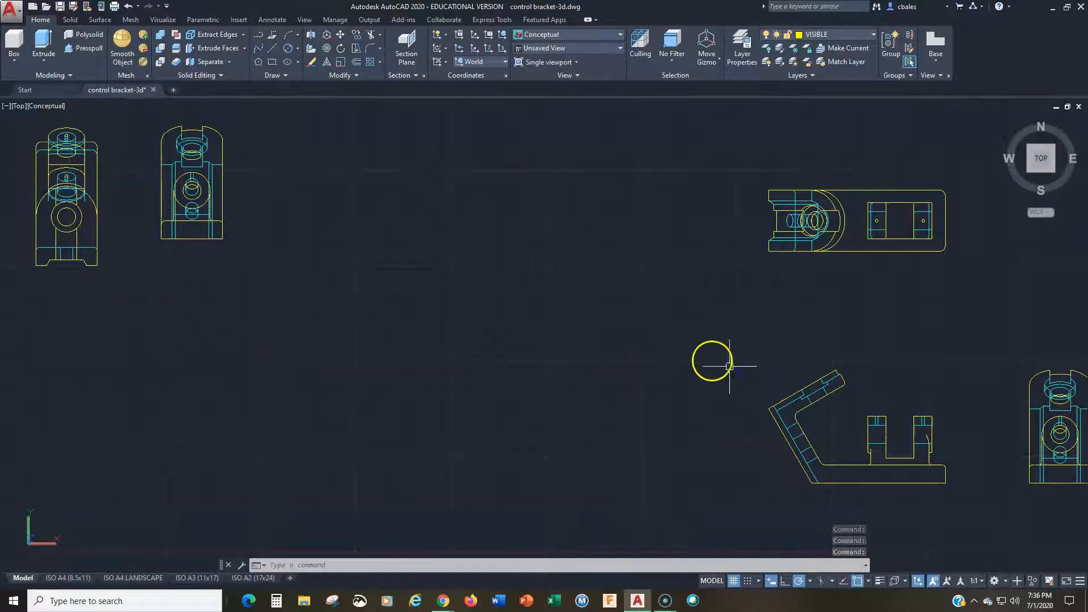
{"action": "left_click", "coordinate": [806, 391]}
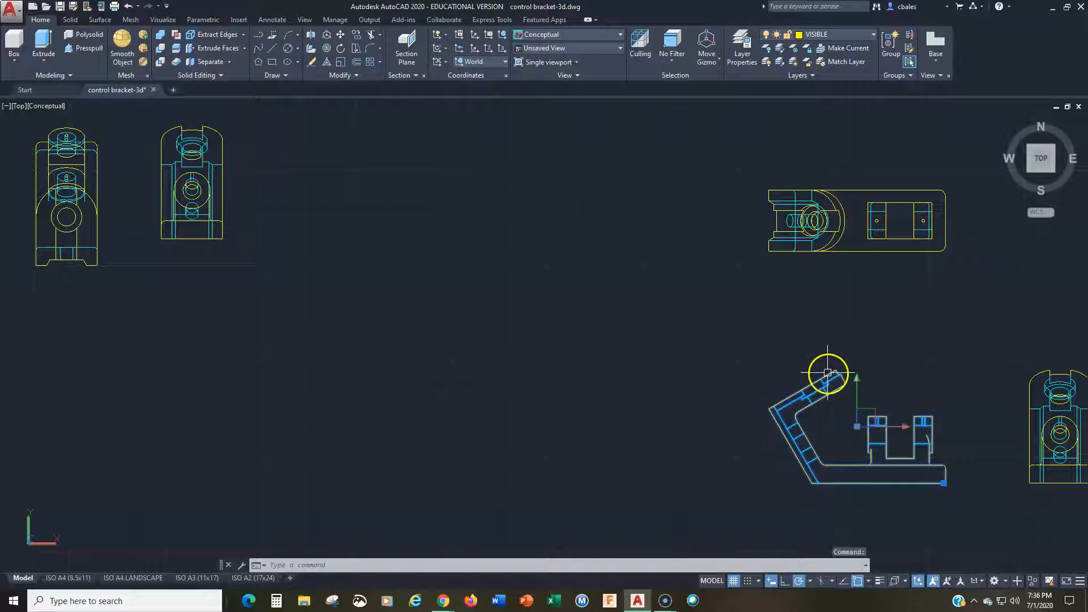
{"action": "scroll", "coordinate": [767, 384], "scroll_direction": "up", "scroll_amount": 5}
{"action": "middle_click_drag", "start_coordinate": [767, 383], "coordinate": [383, 263]}
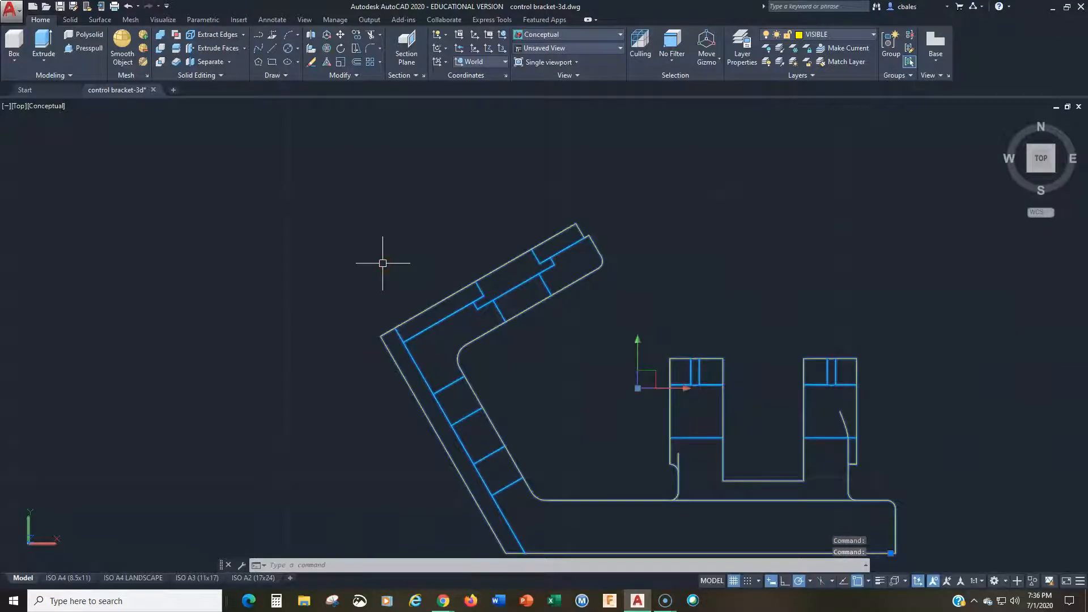
{"action": "key", "text": "Escape"}
{"action": "key", "text": "Escape"}
{"action": "type", "text": "di"}
{"action": "key", "text": "Return"}
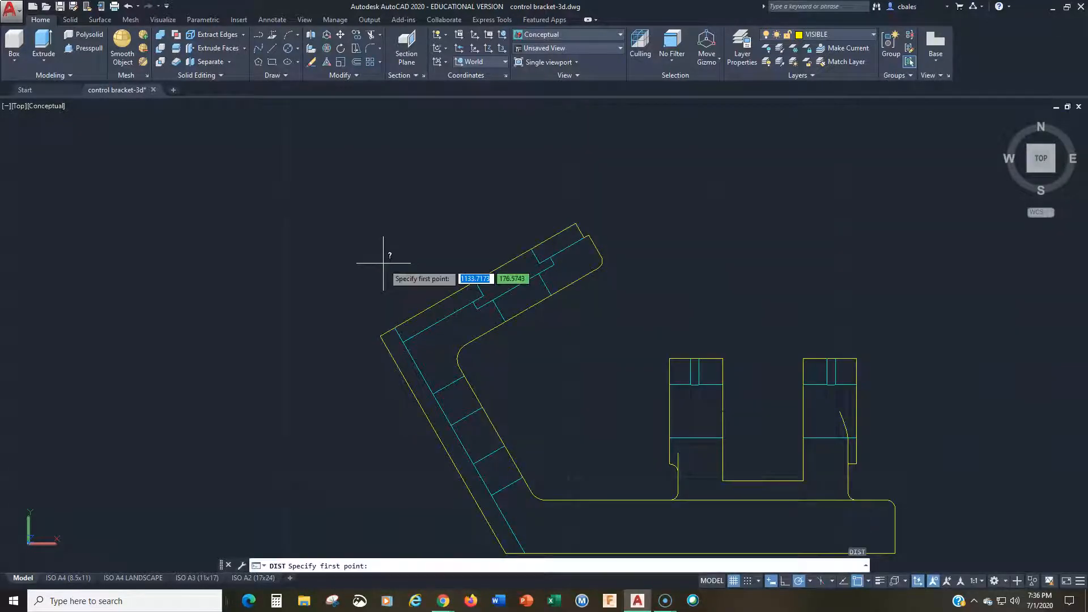
{"action": "left_click", "coordinate": [379, 335]}
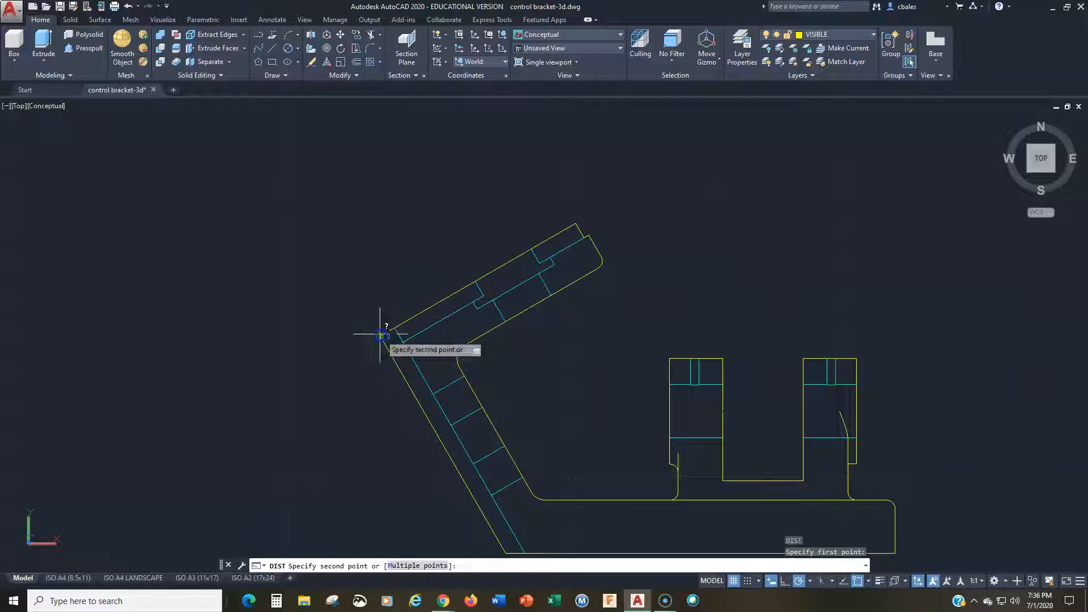
{"action": "left_click", "coordinate": [575, 225]}
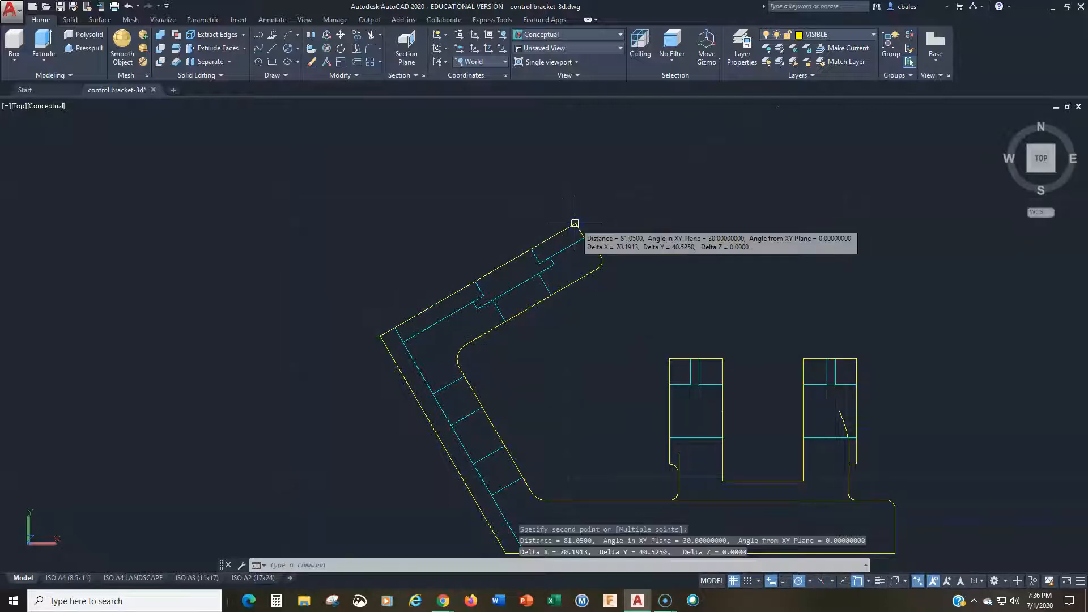
{"action": "key", "text": "Escape"}
{"action": "key", "text": "Escape"}
{"action": "scroll", "coordinate": [267, 271], "scroll_direction": "down", "scroll_amount": 5}
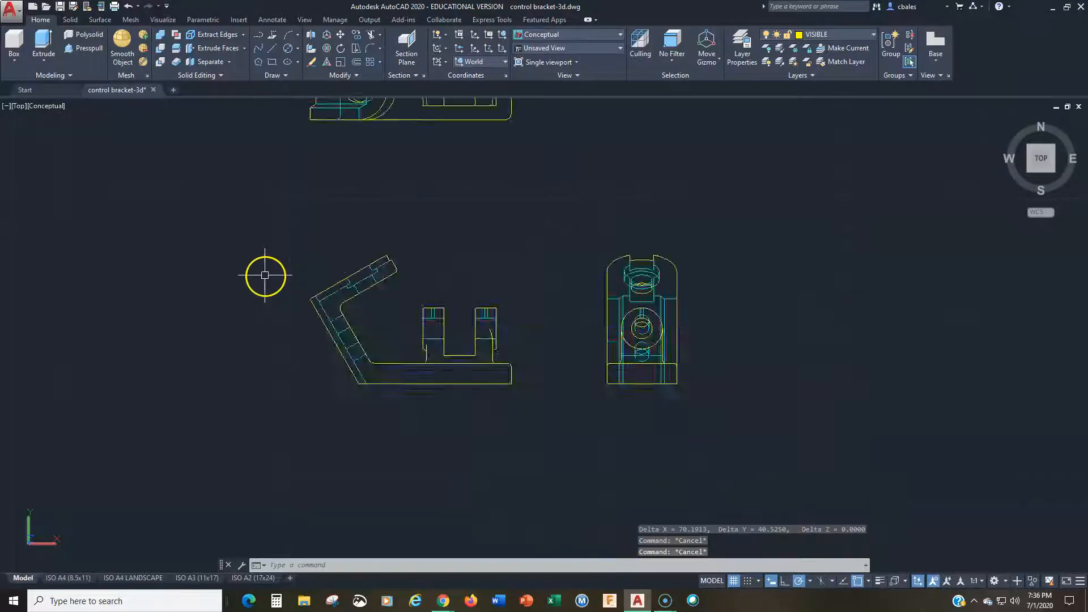
{"action": "mouse_move", "coordinate": [267, 272]}
{"action": "middle_mouse_down"}
{"action": "mouse_move", "coordinate": [512, 399]}
{"action": "mouse_move", "coordinate": [620, 403]}
{"action": "middle_mouse_up"}
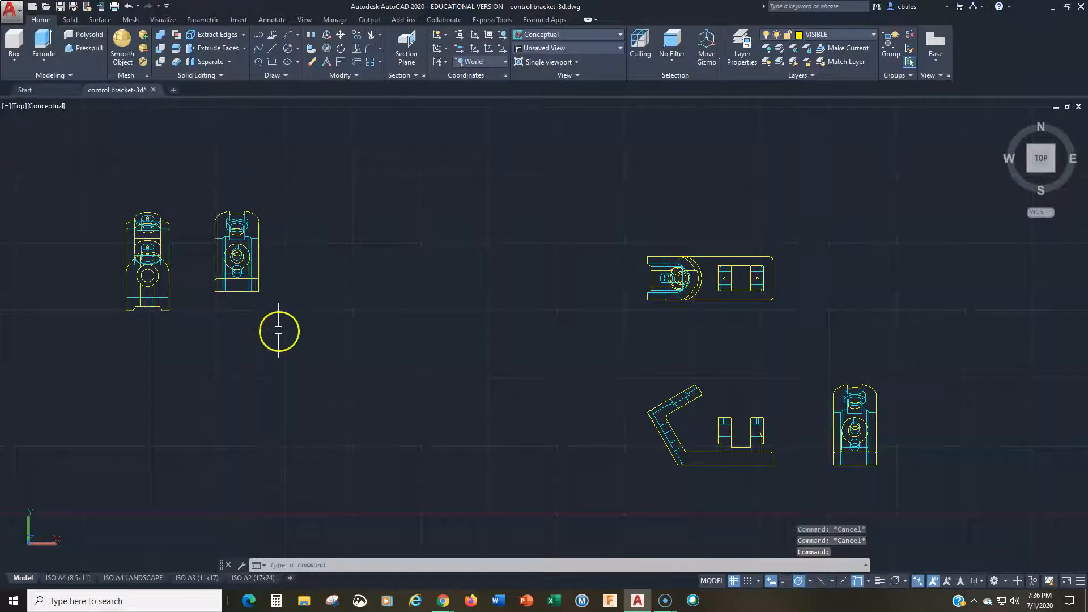
Step: Move the leftmost auxiliary view across into the open area left of the front and top views
{"action": "type", "text": "m"}
{"action": "key", "text": "Return"}
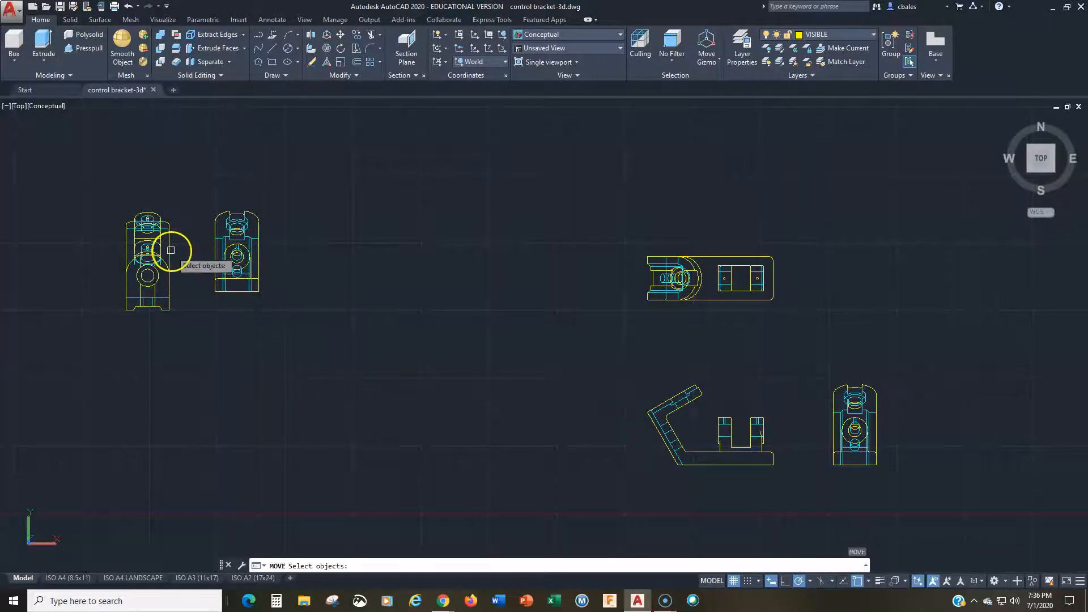
{"action": "left_click", "coordinate": [171, 250]}
{"action": "key", "text": "Return"}
{"action": "left_click", "coordinate": [170, 251]}
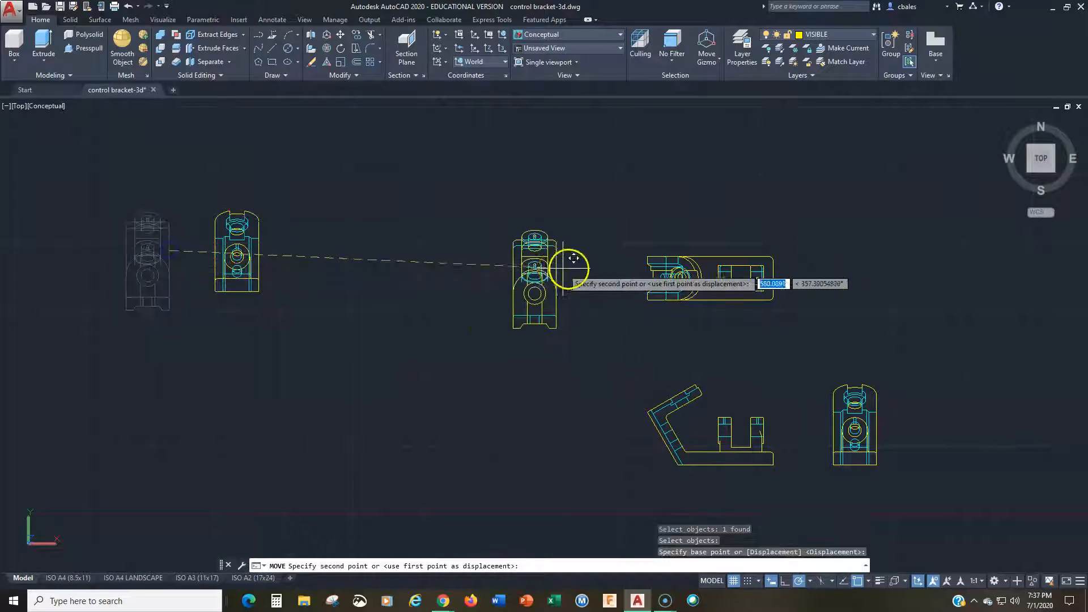
{"action": "left_click", "coordinate": [525, 323]}
{"action": "key", "text": "Escape"}
{"action": "key", "text": "Escape"}
Step: Rotate that auxiliary view to 300° about its lower-right corner so it runs parallel to the front view's upper angled arm
{"action": "type", "text": "ro"}
{"action": "key", "text": "Return"}
{"action": "left_click", "coordinate": [521, 334]}
{"action": "key", "text": "Return"}
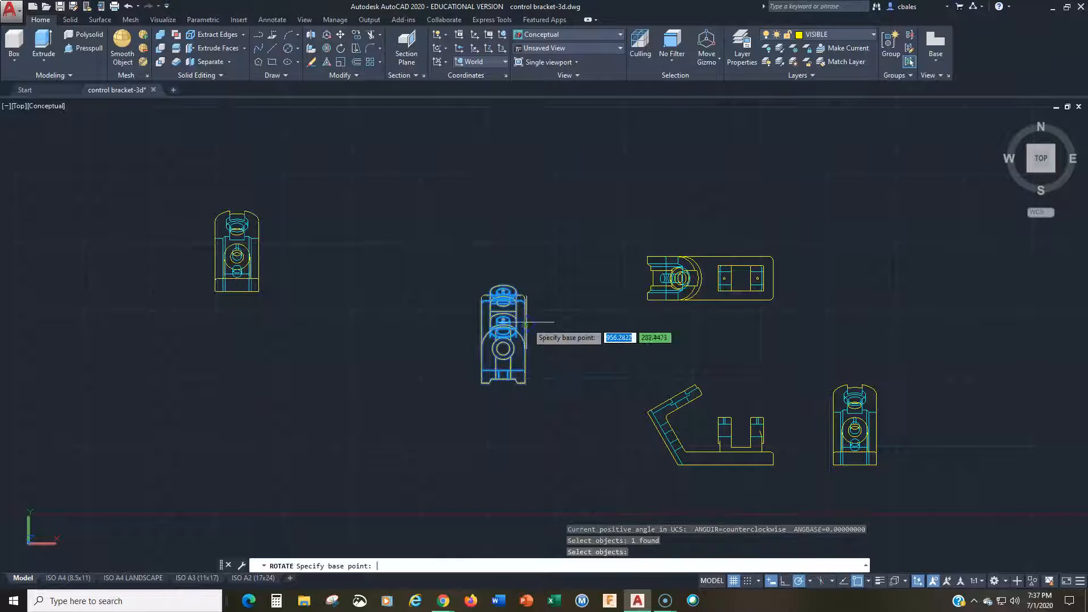
{"action": "left_click", "coordinate": [522, 382]}
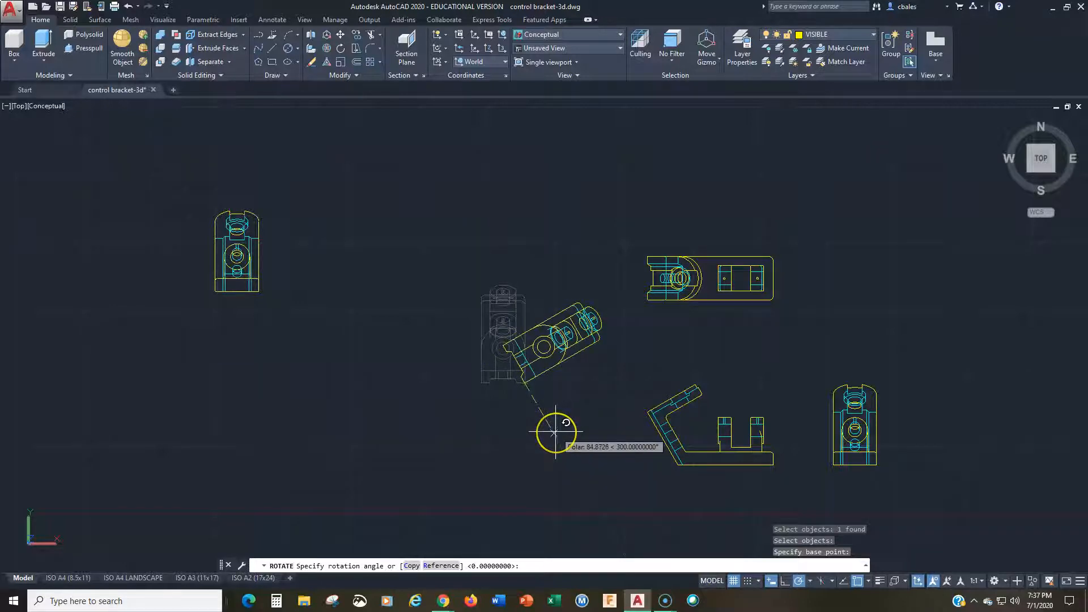
{"action": "left_click", "coordinate": [556, 432]}
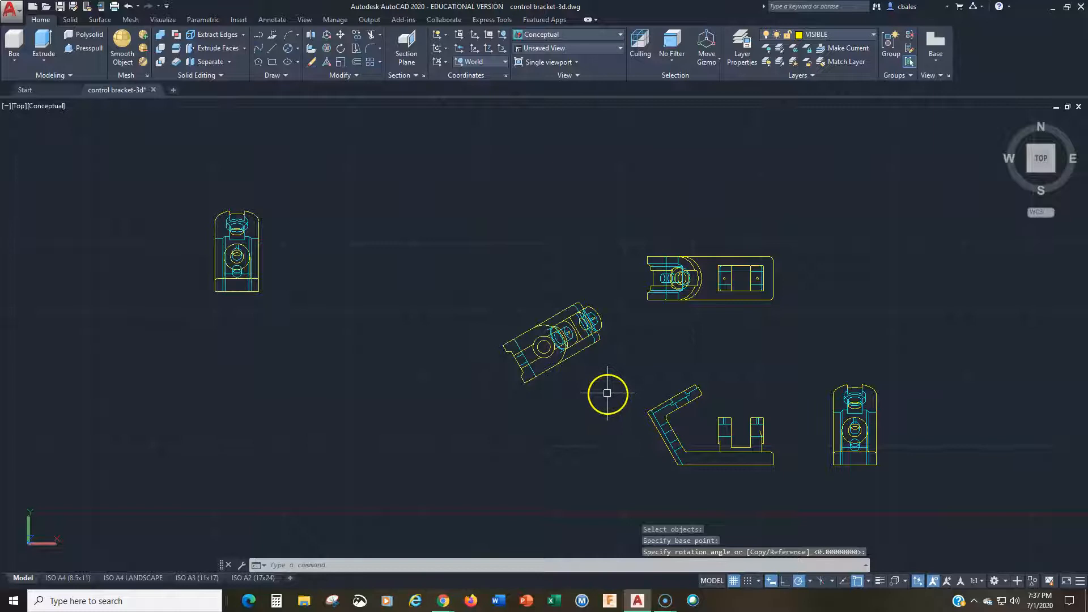
Step: Draw a construction line about 87 units long at 120° from the front view's outer bend corner, extending the lower arm's edge
{"action": "type", "text": "l"}
{"action": "key", "text": "Return"}
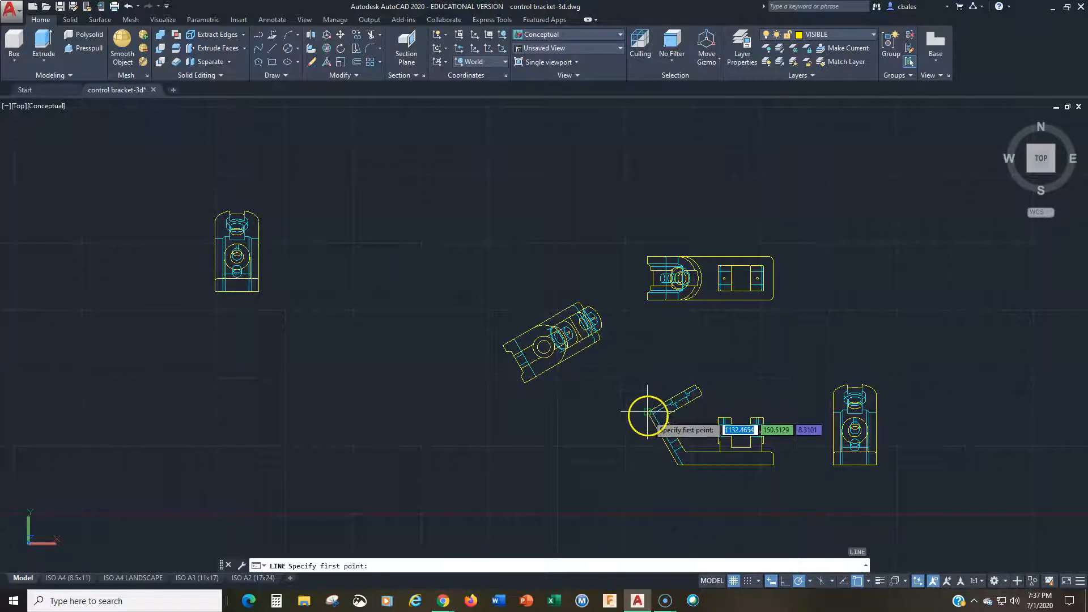
{"action": "left_click", "coordinate": [647, 414]}
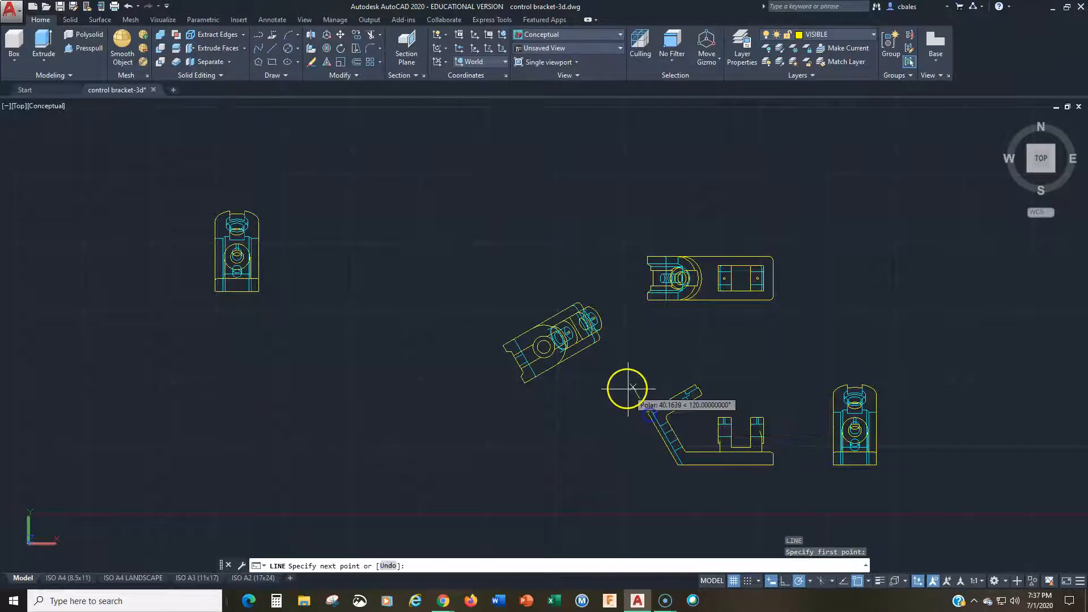
{"action": "left_click", "coordinate": [618, 361]}
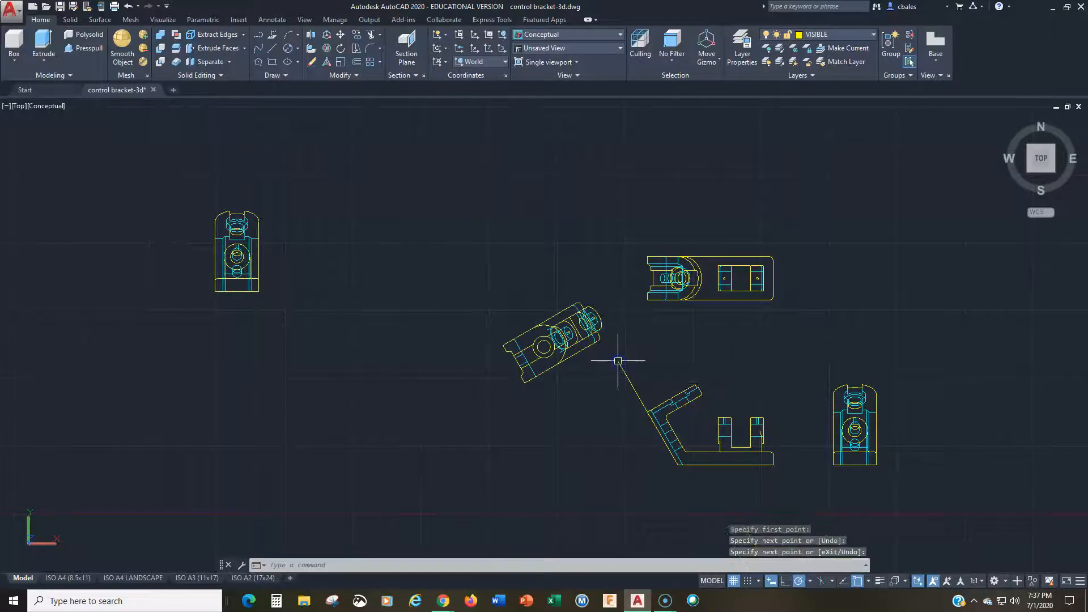
Step: Move the rotated auxiliary view by its lowest corner onto the construction line, above the front view's upper arm
{"action": "scroll", "coordinate": [619, 360], "scroll_direction": "up", "scroll_amount": 5}
{"action": "middle_click_drag", "start_coordinate": [437, 353], "coordinate": [337, 333]}
{"action": "key", "text": "Escape"}
{"action": "type", "text": "m"}
{"action": "key", "text": "Return"}
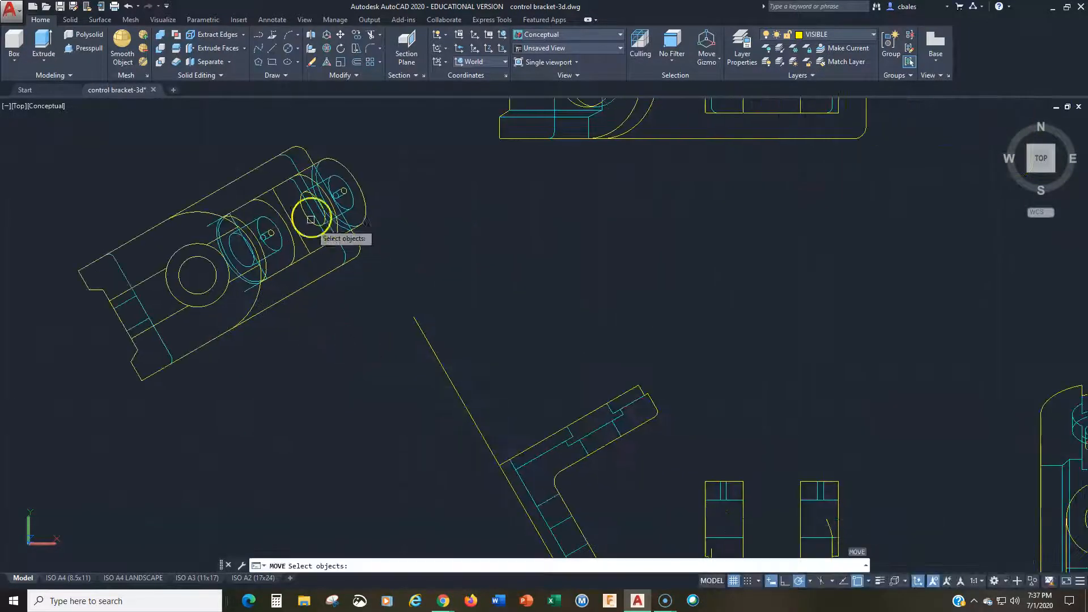
{"action": "left_click", "coordinate": [340, 166]}
{"action": "key", "text": "Return"}
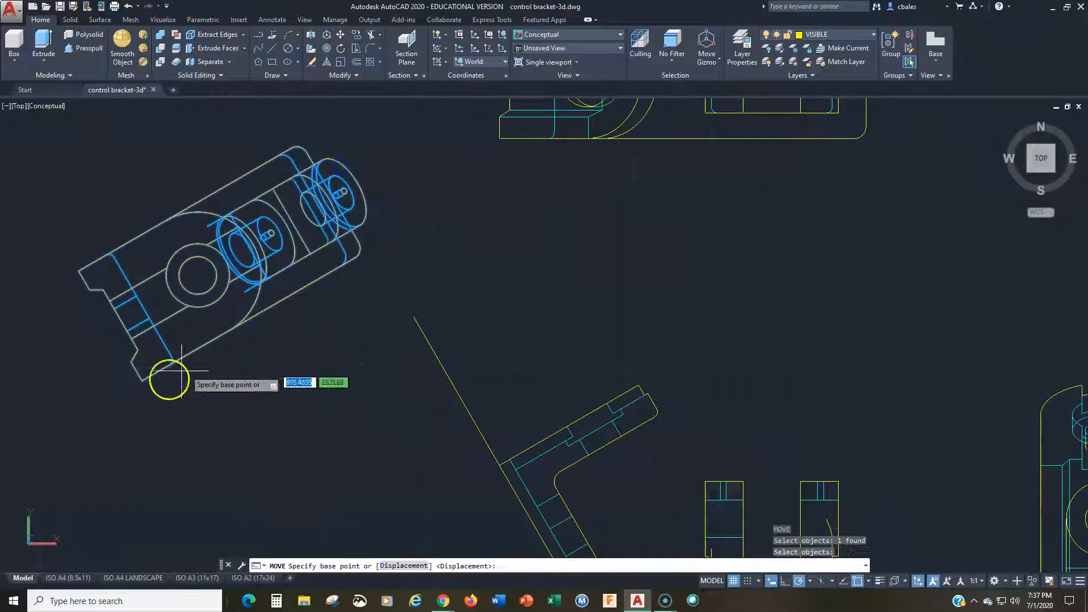
{"action": "left_click", "coordinate": [141, 381]}
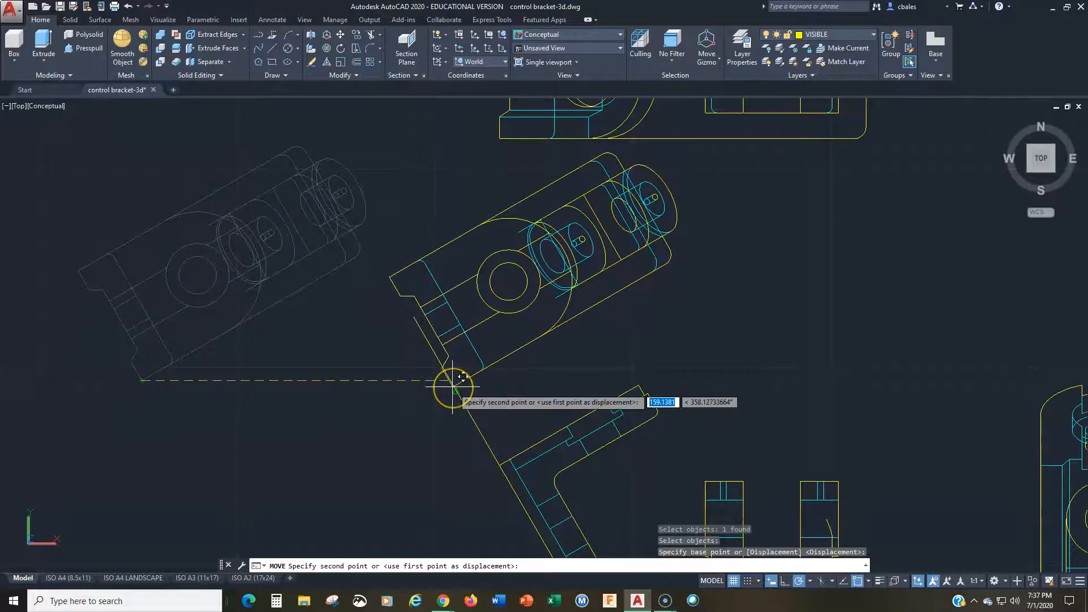
{"action": "left_click", "coordinate": [452, 388]}
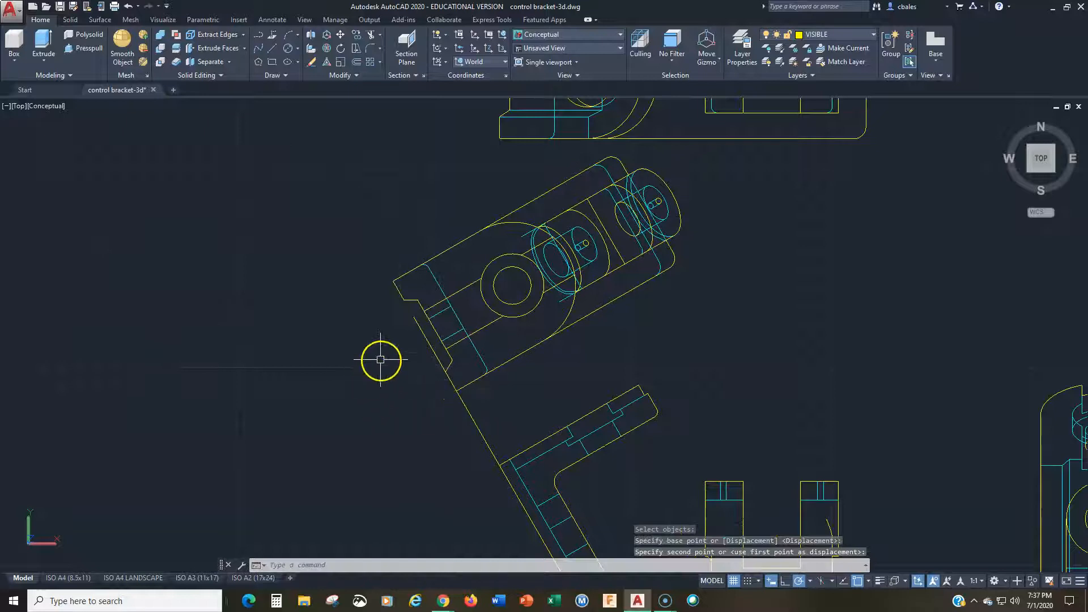
Step: Erase the construction line between the auxiliary view and the front view
{"action": "type", "text": "e"}
{"action": "key", "text": "Return"}
{"action": "left_click", "coordinate": [429, 338]}
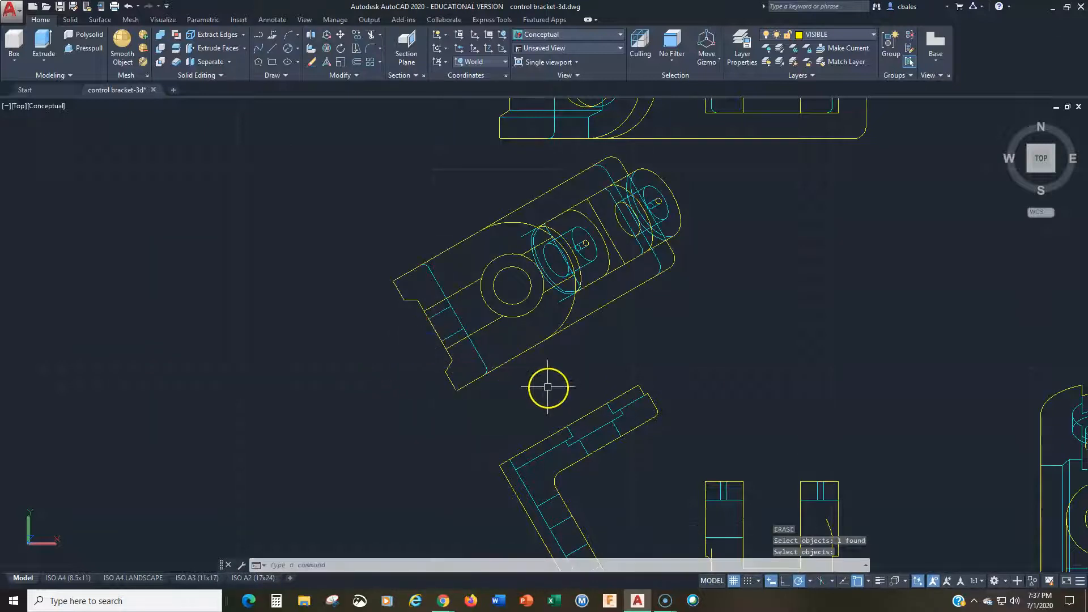
Step: Draw a construction line about 144 units long at 210° from the front view's lower-left base corner
{"action": "scroll", "coordinate": [542, 387], "scroll_direction": "down", "scroll_amount": 2}
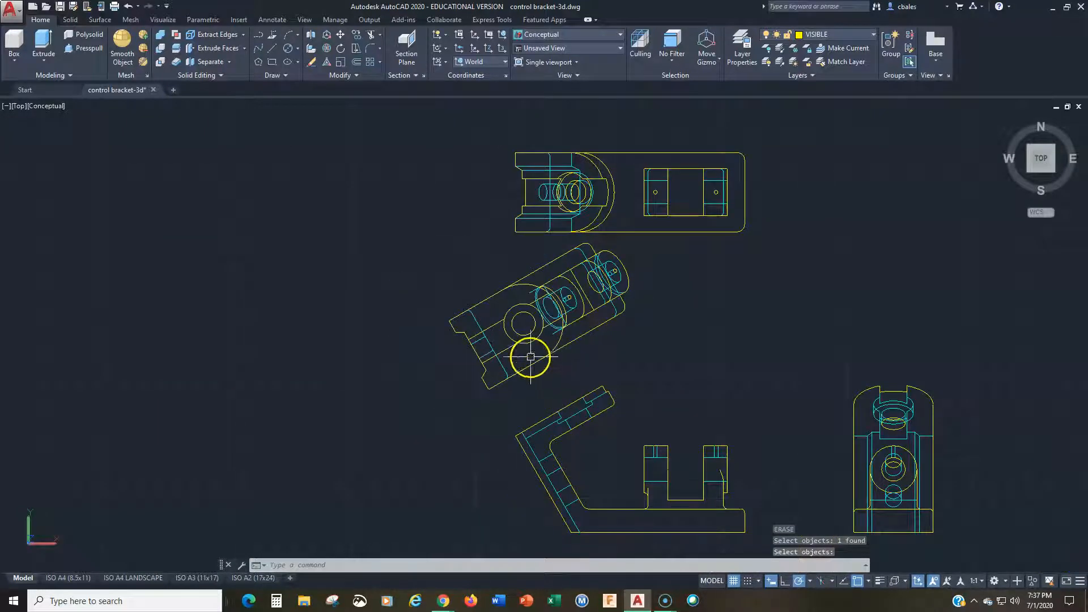
{"action": "middle_click_drag", "start_coordinate": [544, 327], "coordinate": [540, 297]}
{"action": "key", "text": "Return"}
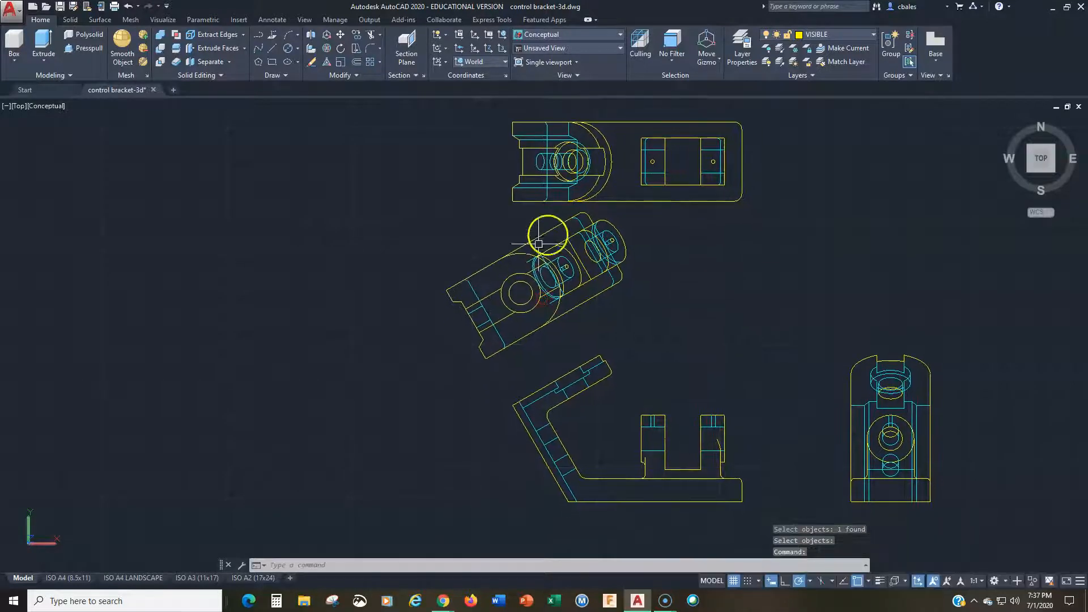
{"action": "scroll", "coordinate": [548, 255], "scroll_direction": "down", "scroll_amount": 2}
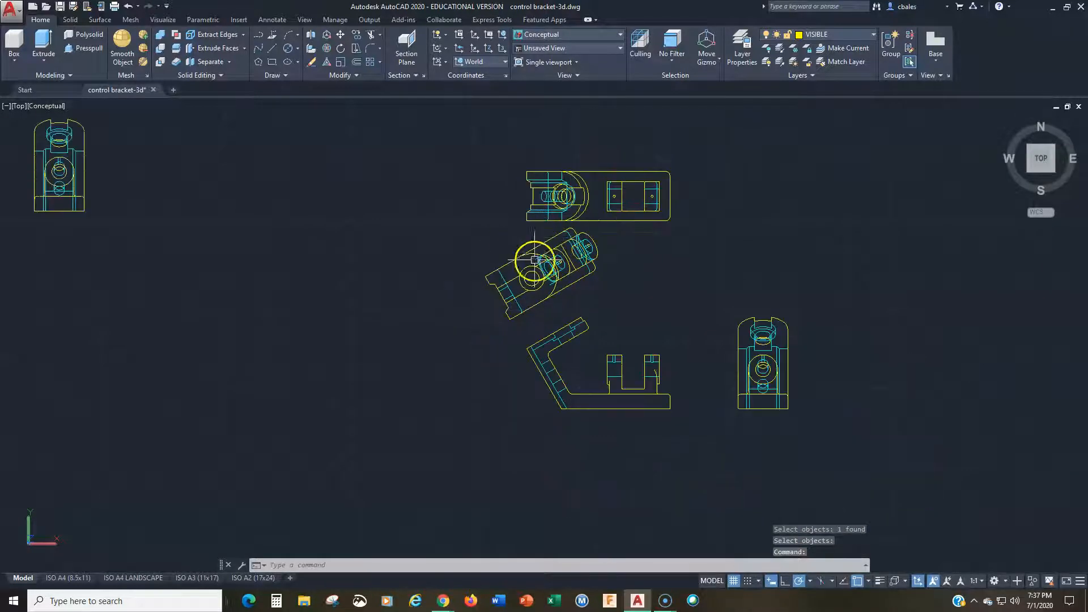
{"action": "middle_click_drag", "start_coordinate": [126, 297], "coordinate": [260, 309]}
{"action": "middle_click_drag", "start_coordinate": [572, 395], "coordinate": [539, 311]}
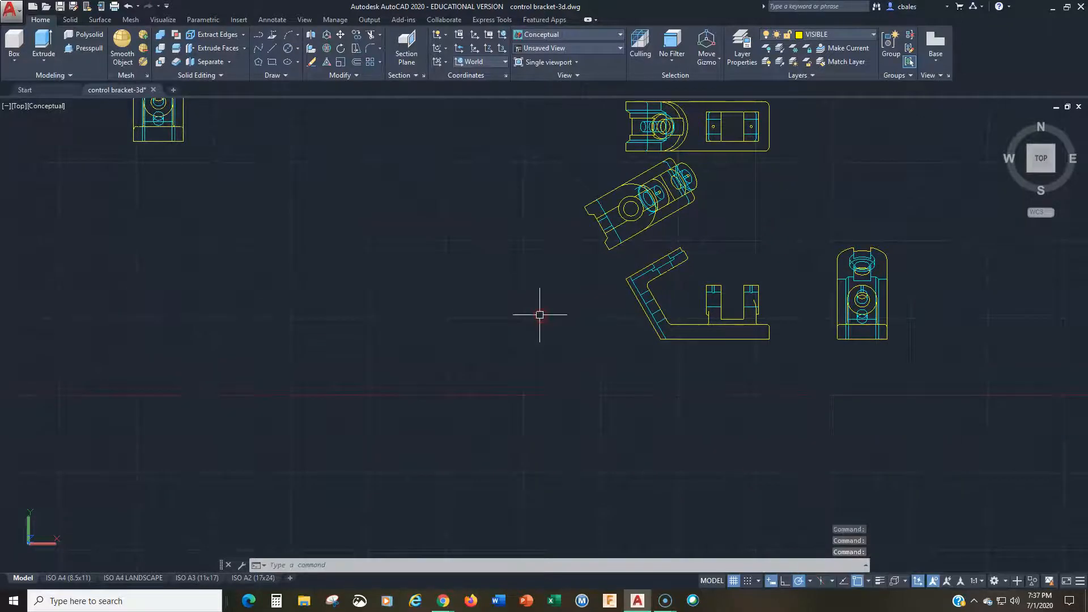
{"action": "type", "text": "l"}
{"action": "key", "text": "Return"}
{"action": "left_click", "coordinate": [660, 339]}
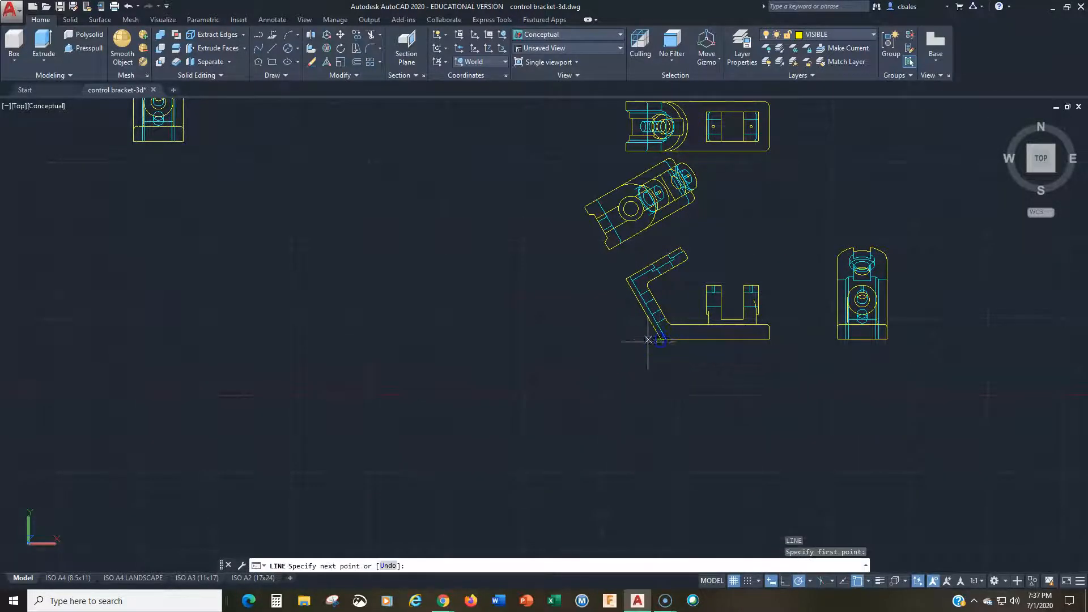
{"action": "left_click", "coordinate": [564, 394]}
{"action": "key", "text": "Return"}
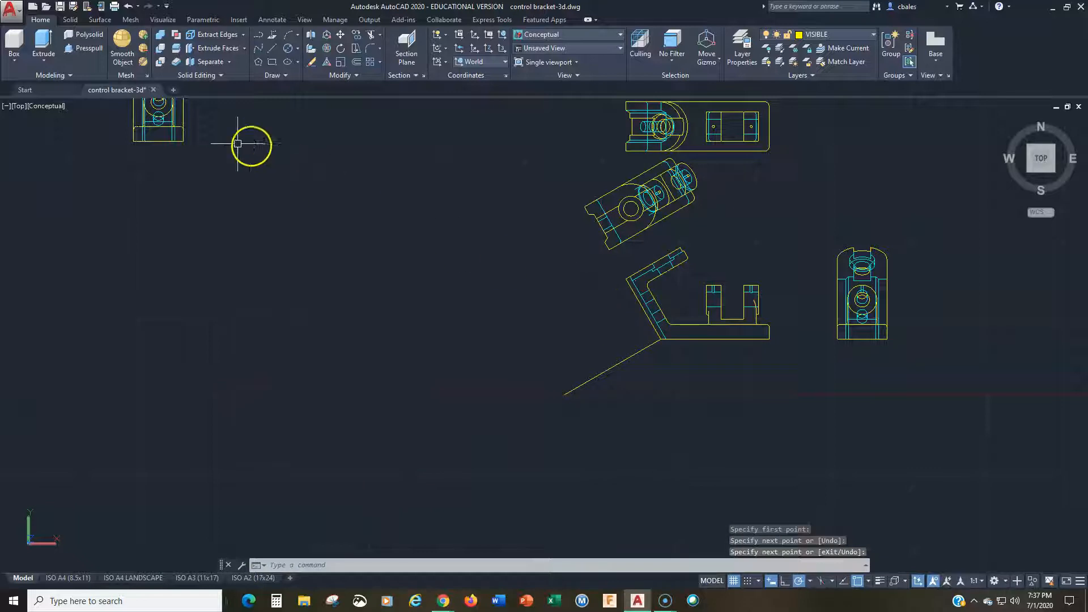
{"action": "middle_click_drag", "start_coordinate": [237, 179], "coordinate": [257, 250]}
{"action": "type", "text": "m"}
{"action": "key", "text": "Return"}
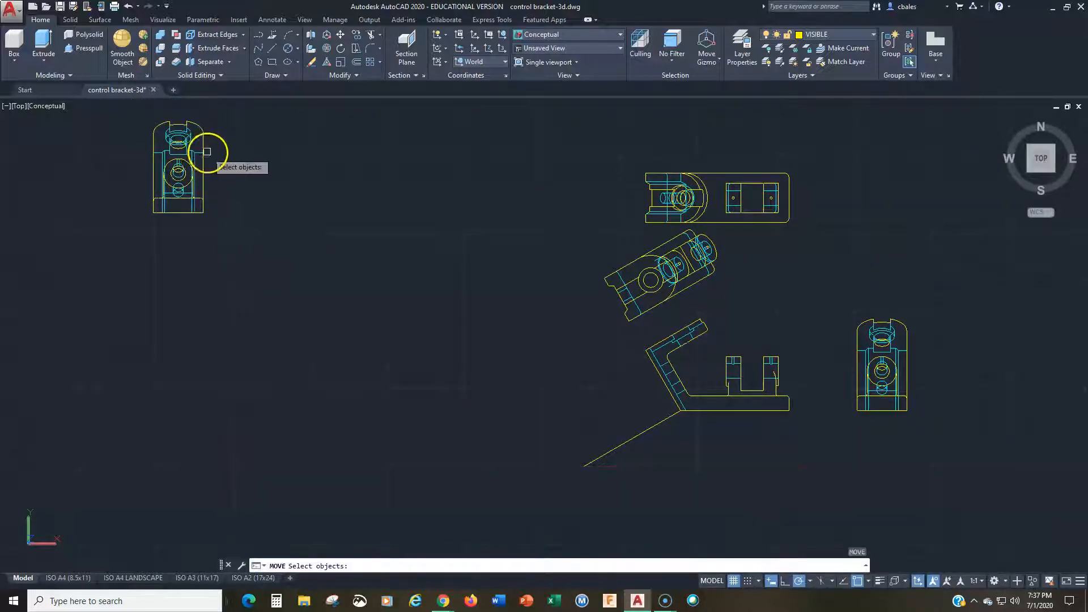
{"action": "left_click", "coordinate": [202, 154]}
{"action": "key", "text": "Return"}
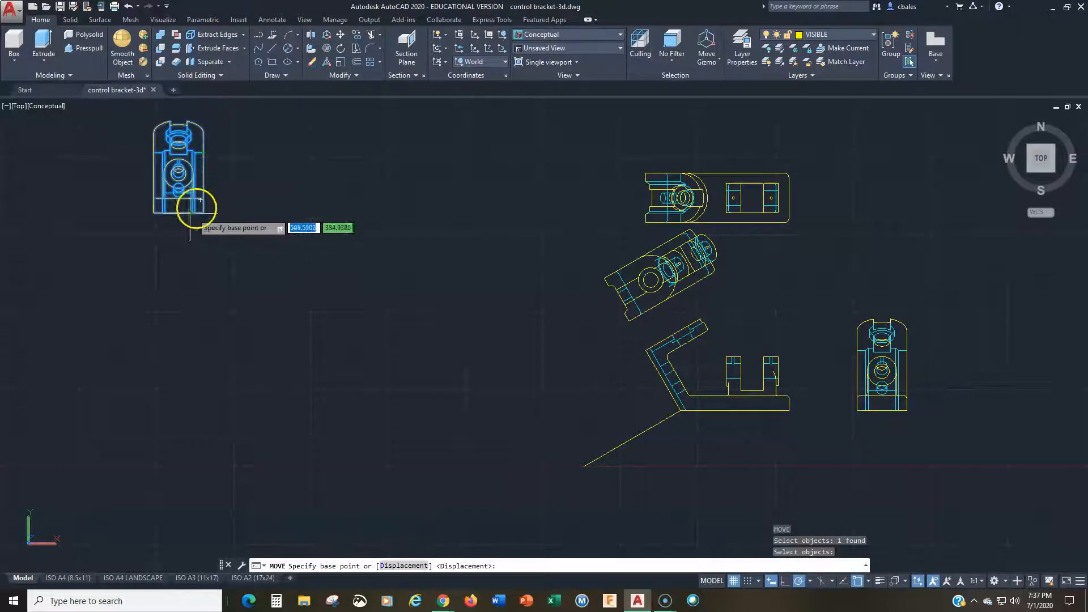
{"action": "left_click", "coordinate": [153, 214]}
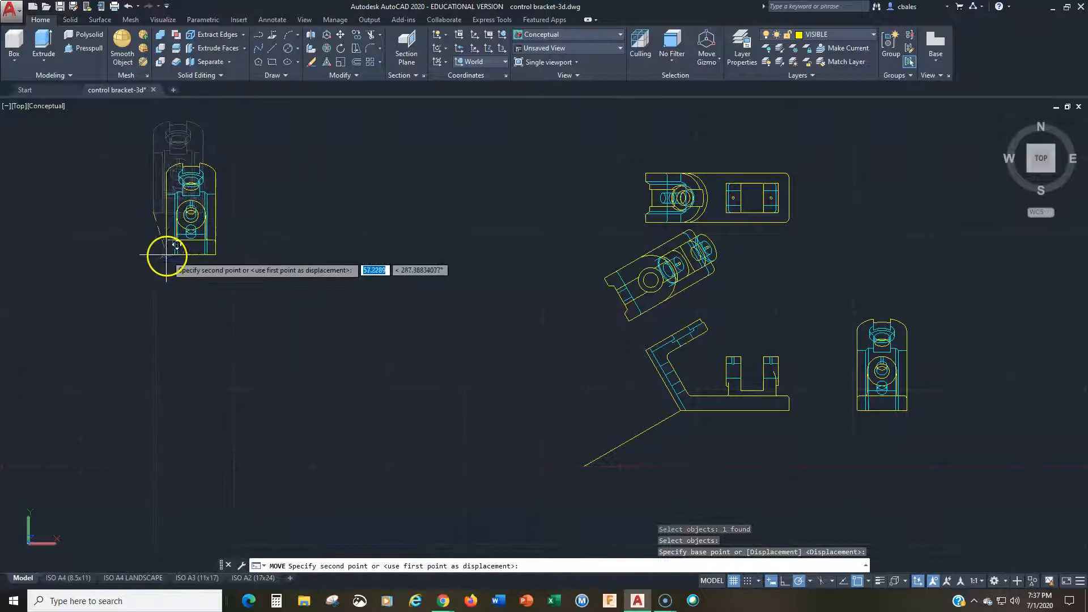
{"action": "key", "text": "Escape"}
Step: Move the remaining auxiliary view by its lower-left corner to the area beside the front view's lower angled arm
{"action": "type", "text": "m"}
{"action": "key", "text": "Return"}
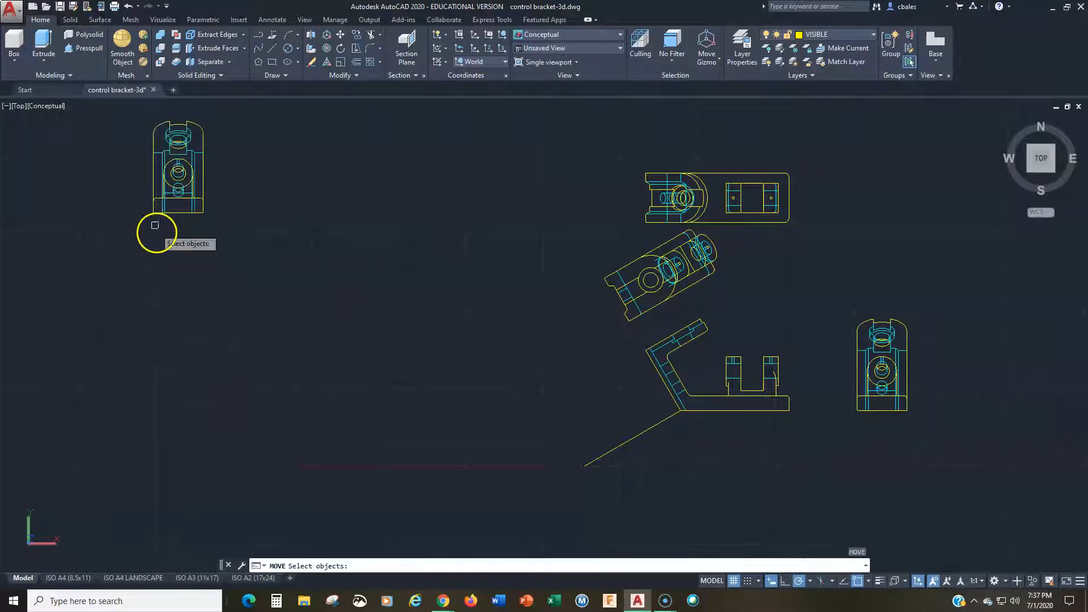
{"action": "left_click", "coordinate": [153, 207]}
{"action": "key", "text": "Return"}
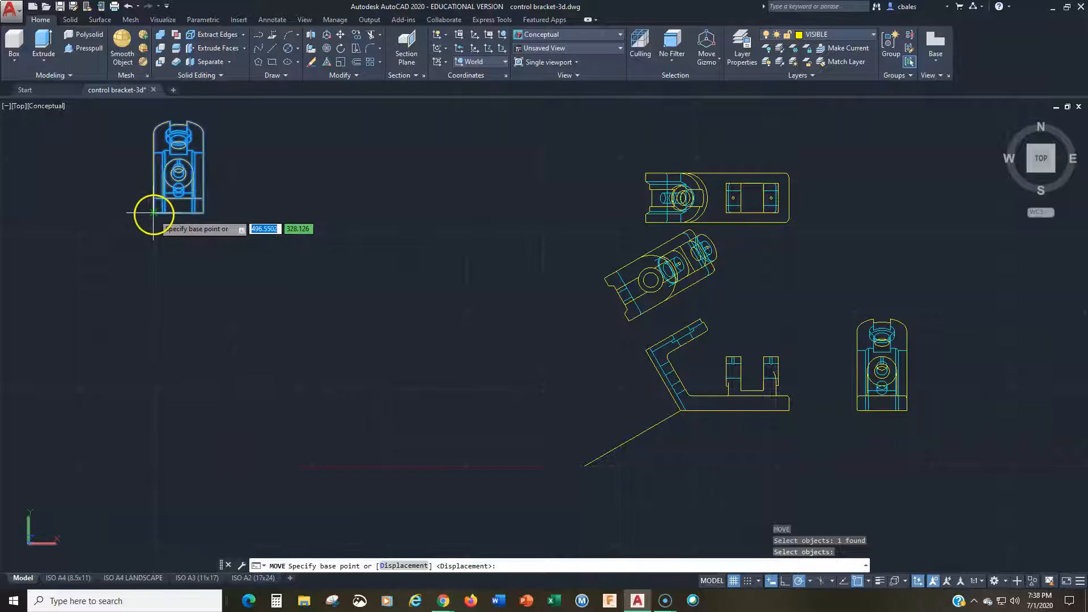
{"action": "left_click", "coordinate": [153, 213]}
{"action": "left_click", "coordinate": [507, 421]}
{"action": "right_click", "coordinate": [507, 421]}
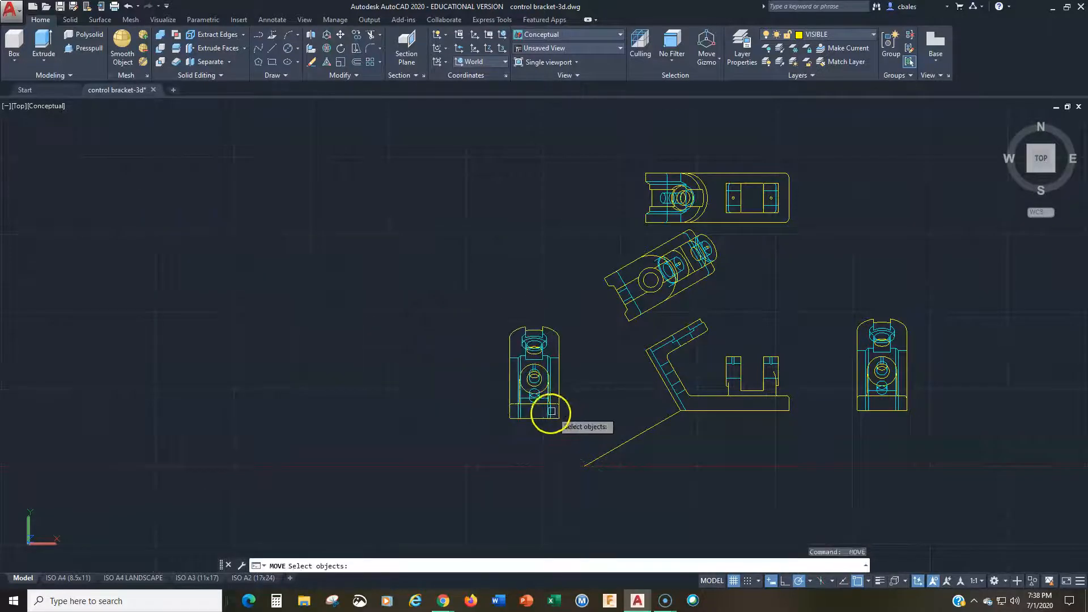
{"action": "type", "text": "r"}
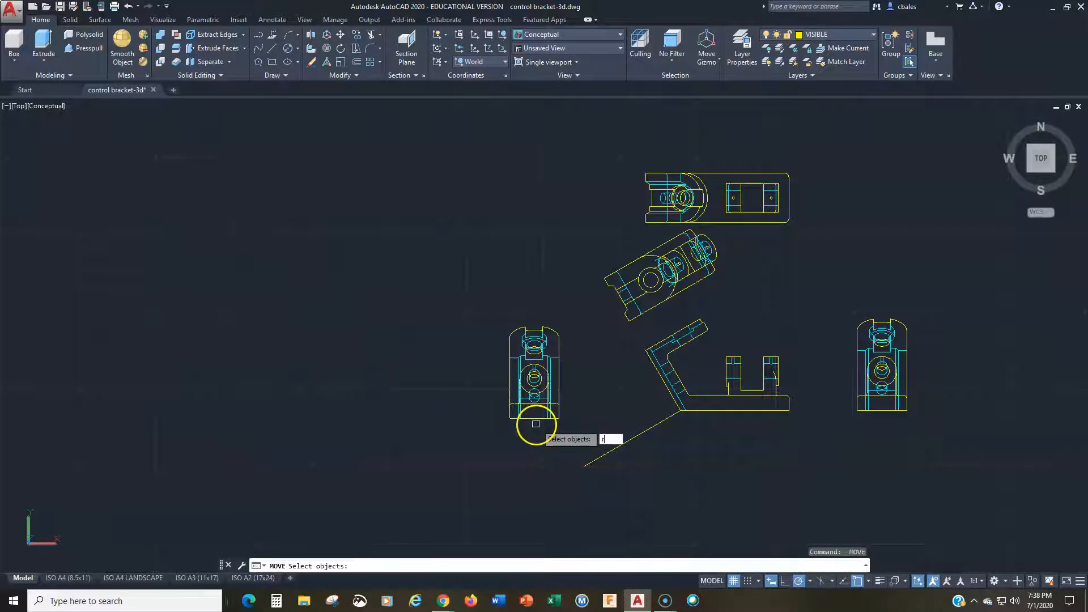
{"action": "type", "text": "o"}
{"action": "key", "text": "Return"}
{"action": "left_click", "coordinate": [540, 420]}
{"action": "key", "text": "Return"}
{"action": "left_click", "coordinate": [510, 418]}
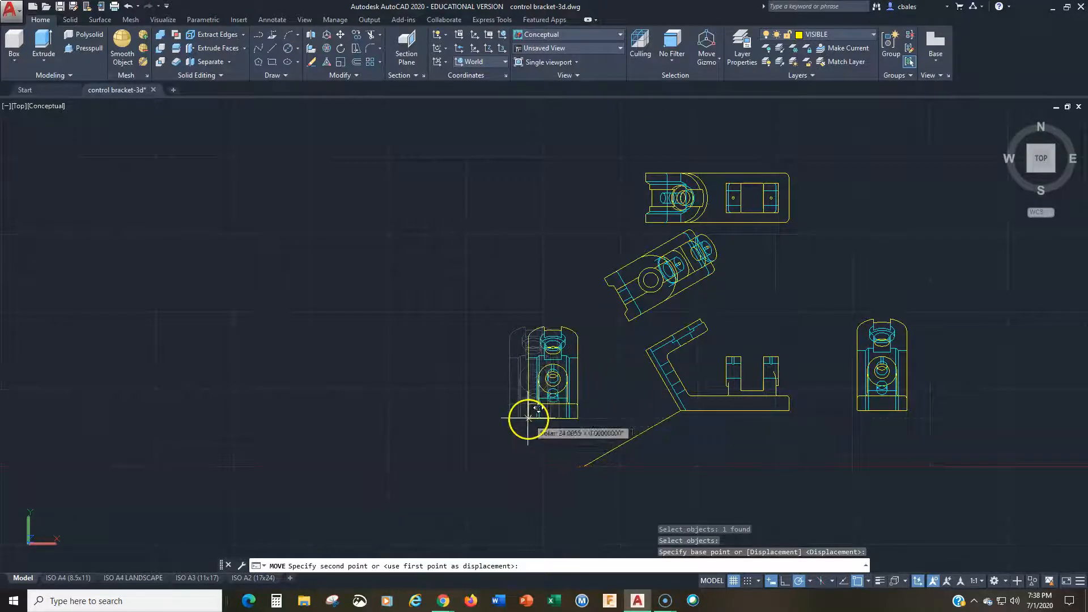
{"action": "key", "text": "Escape"}
Step: Rotate the second auxiliary view 30° about its lower-left corner so it runs parallel to the front view's lower arm
{"action": "type", "text": "ro"}
{"action": "key", "text": "Return"}
{"action": "left_click", "coordinate": [528, 418]}
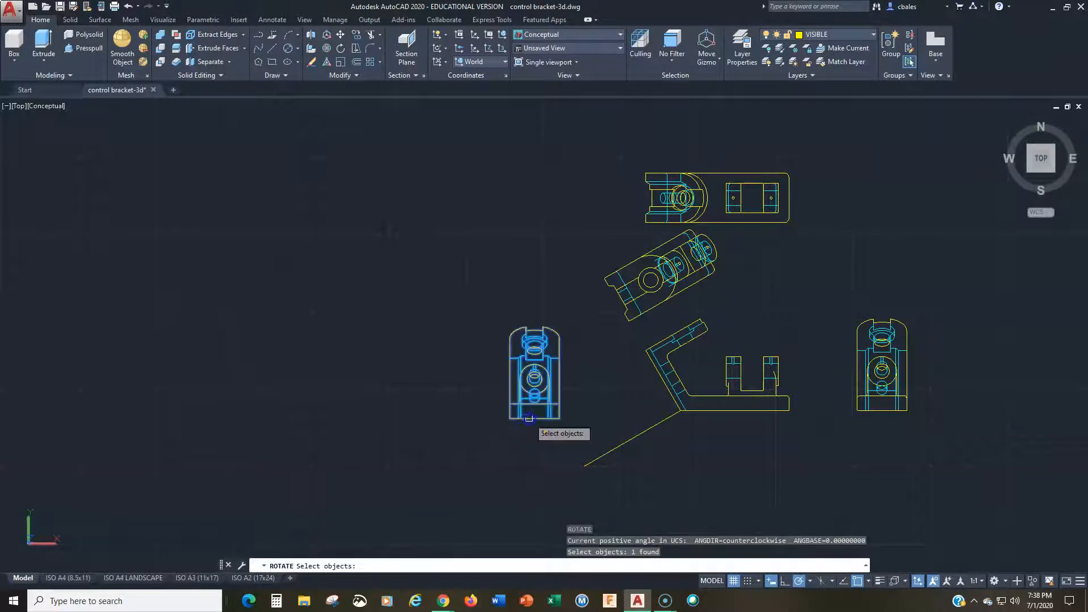
{"action": "key", "text": "Return"}
{"action": "left_click", "coordinate": [510, 419]}
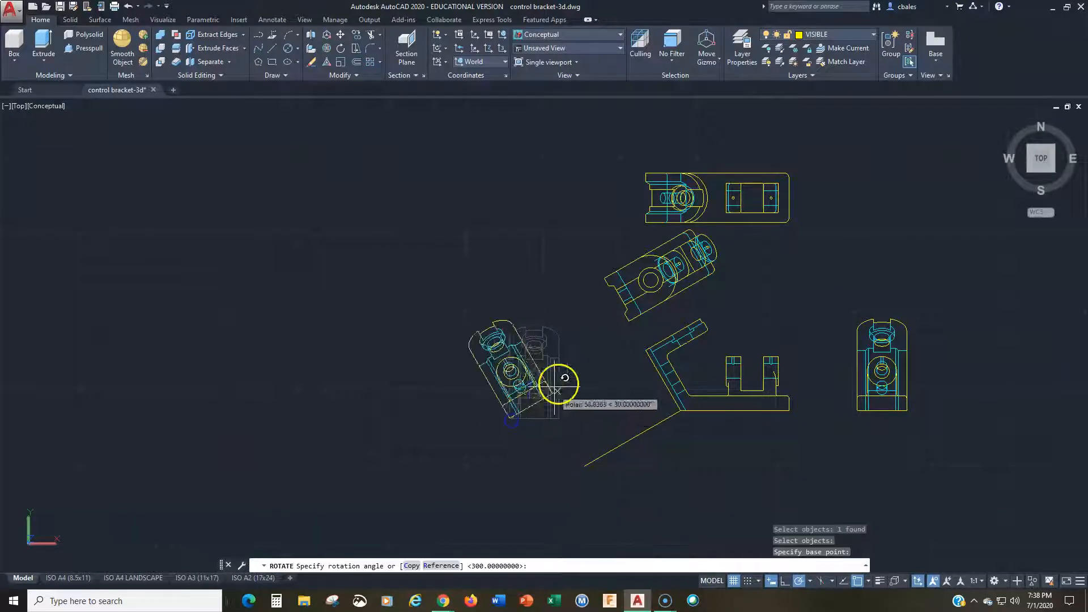
{"action": "left_click", "coordinate": [602, 364]}
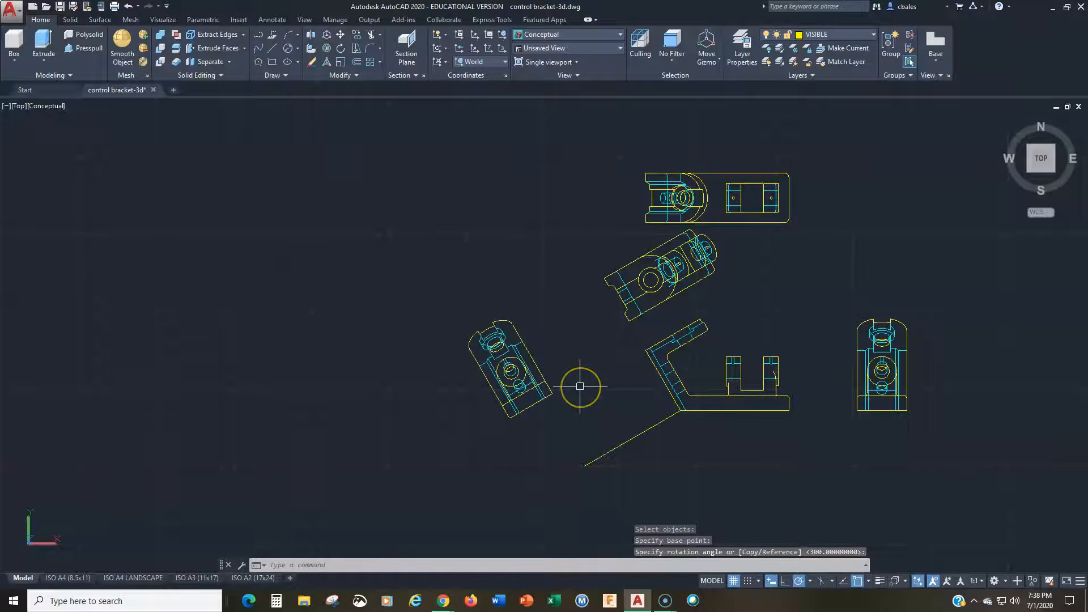
Step: Move the second auxiliary view by its lowest corner to the outer end of the 210° construction line
{"action": "type", "text": "m"}
{"action": "key", "text": "Return"}
{"action": "left_click", "coordinate": [533, 378]}
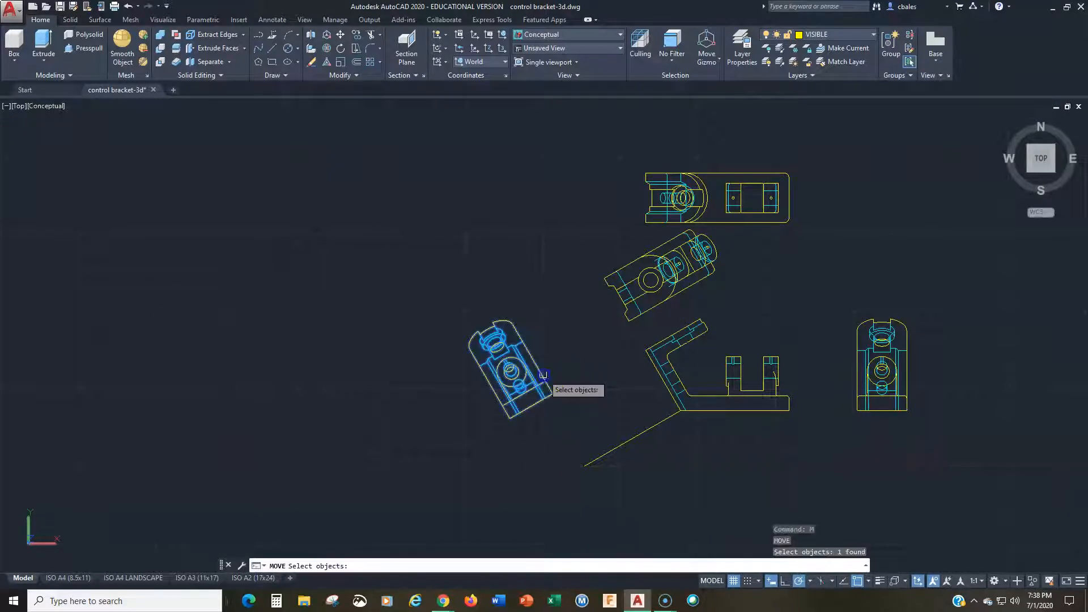
{"action": "key", "text": "Return"}
{"action": "left_click", "coordinate": [508, 422]}
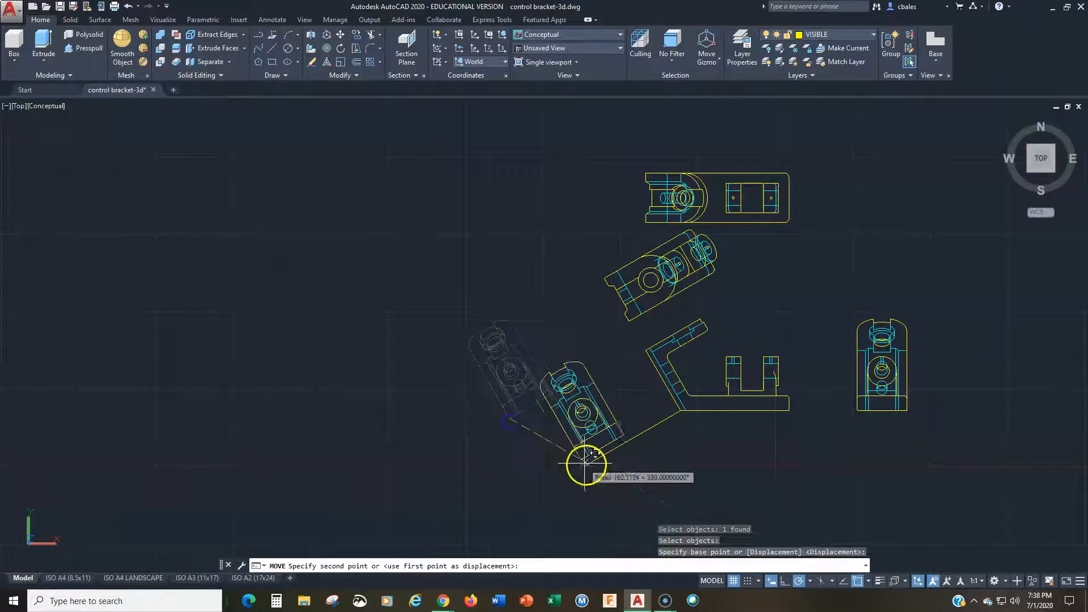
{"action": "left_click", "coordinate": [575, 460]}
{"action": "key", "text": "Escape"}
{"action": "key", "text": "Escape"}
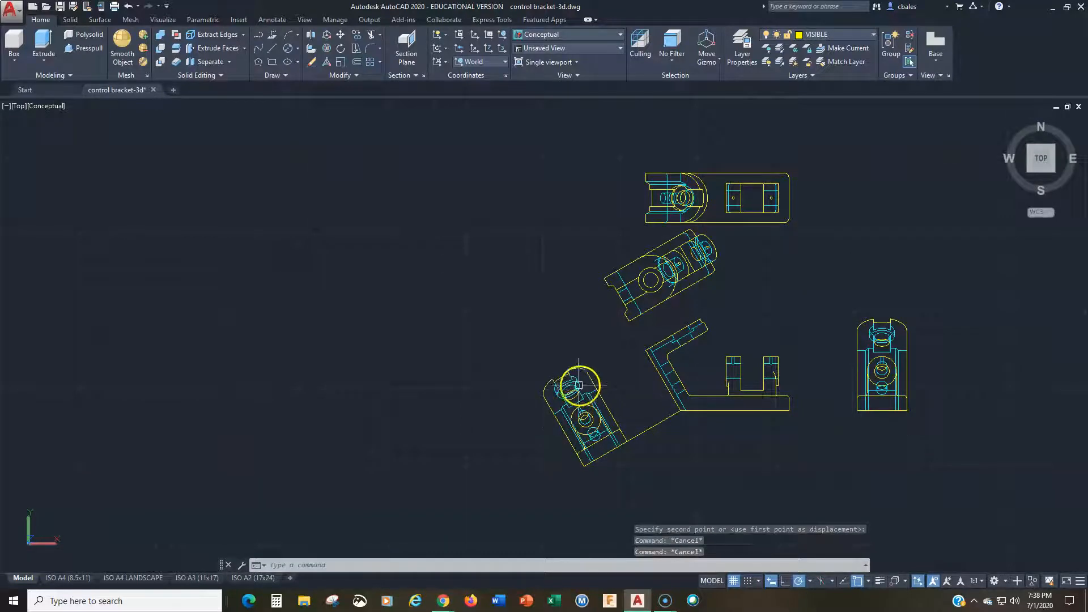
Step: Erase the 210° construction line joining the second auxiliary view to the front view
{"action": "scroll", "coordinate": [578, 388], "scroll_direction": "up", "scroll_amount": 2}
{"action": "middle_click_drag", "start_coordinate": [603, 403], "coordinate": [535, 372]}
{"action": "type", "text": "e"}
{"action": "key", "text": "Return"}
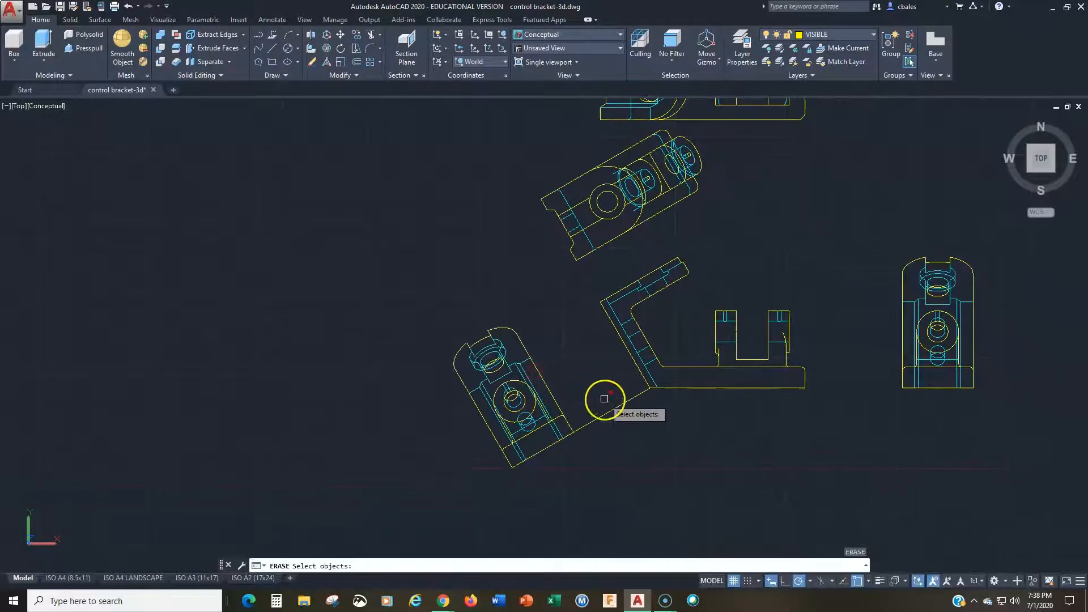
{"action": "left_click", "coordinate": [580, 379]}
{"action": "key", "text": "Return"}
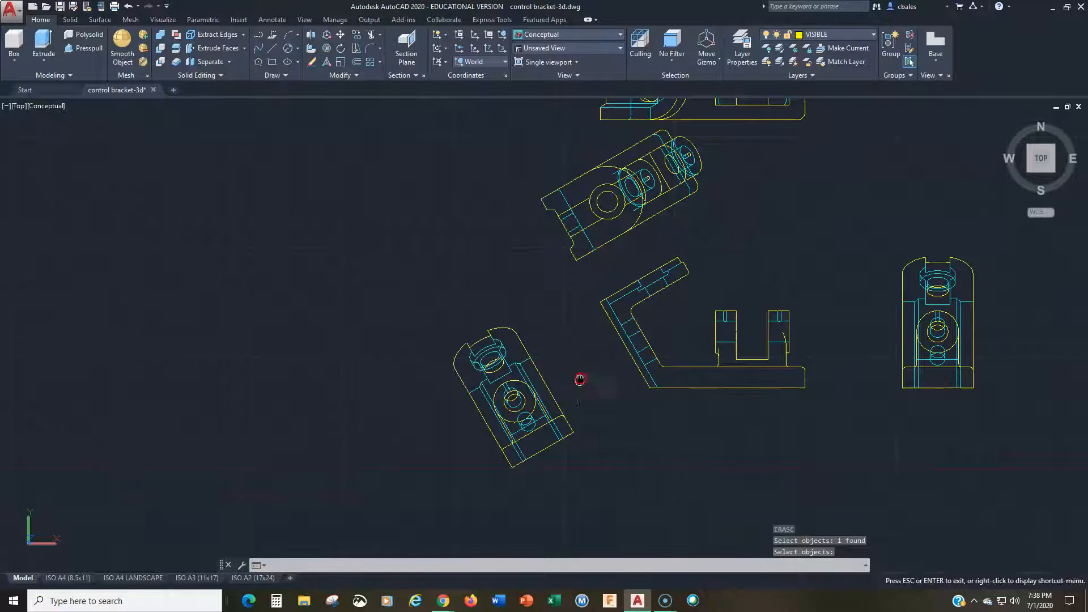
Step: Explode all five flattened views into individual lines and curves with a single window selection
{"action": "middle_click_drag", "start_coordinate": [582, 376], "coordinate": [522, 408]}
{"action": "mouse_move", "coordinate": [560, 284]}
{"action": "middle_mouse_down"}
{"action": "mouse_move", "coordinate": [505, 390]}
{"action": "mouse_move", "coordinate": [510, 359]}
{"action": "mouse_move", "coordinate": [493, 335]}
{"action": "middle_mouse_up"}
{"action": "scroll", "coordinate": [523, 342], "scroll_direction": "down", "scroll_amount": 2}
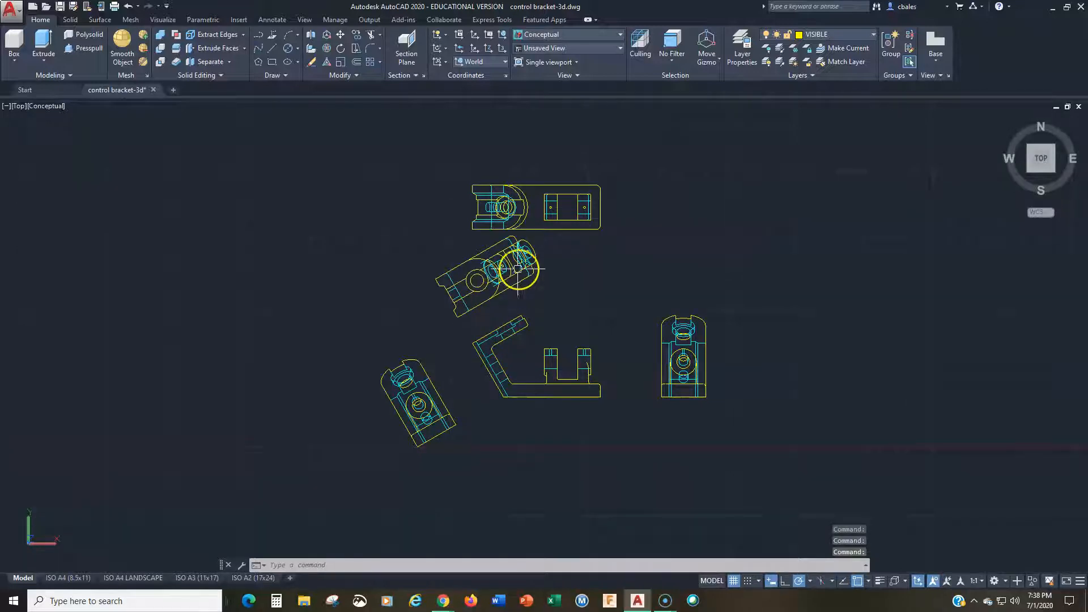
{"action": "scroll", "coordinate": [554, 228], "scroll_direction": "up", "scroll_amount": 5}
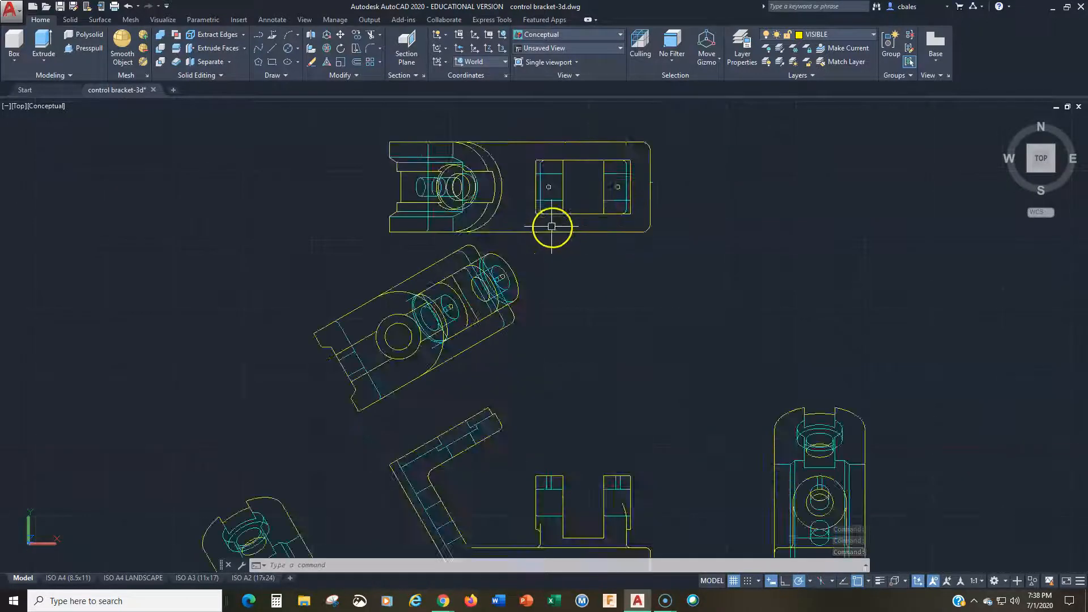
{"action": "scroll", "coordinate": [502, 245], "scroll_direction": "down", "scroll_amount": 4}
{"action": "mouse_move", "coordinate": [522, 328]}
{"action": "middle_mouse_down"}
{"action": "mouse_move", "coordinate": [478, 259]}
{"action": "mouse_move", "coordinate": [513, 311]}
{"action": "middle_mouse_up"}
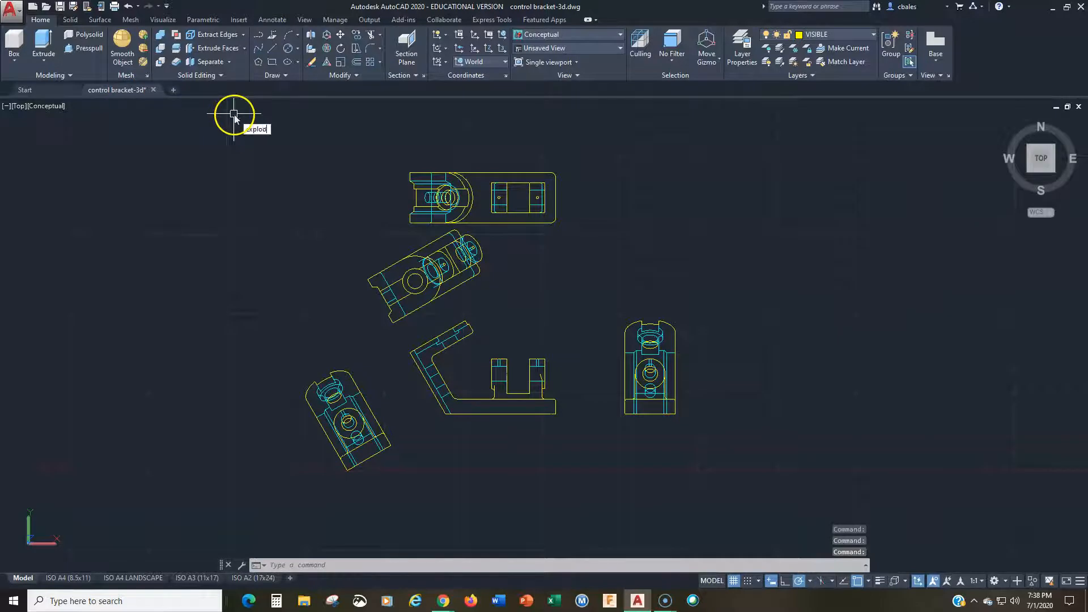
{"action": "key", "text": "Return"}
{"action": "left_click", "coordinate": [267, 131]}
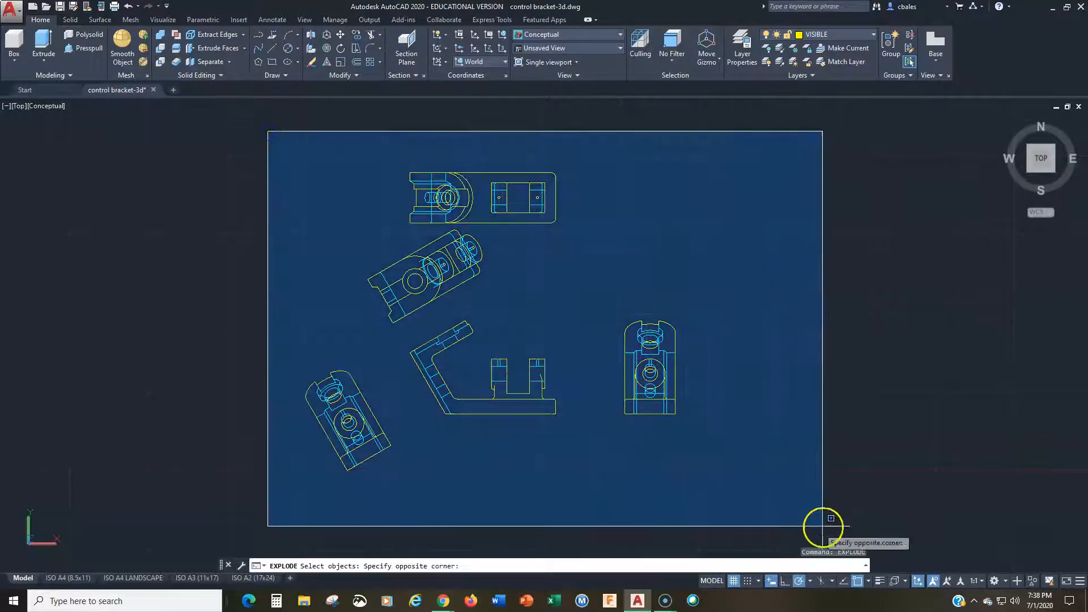
{"action": "left_click", "coordinate": [824, 524]}
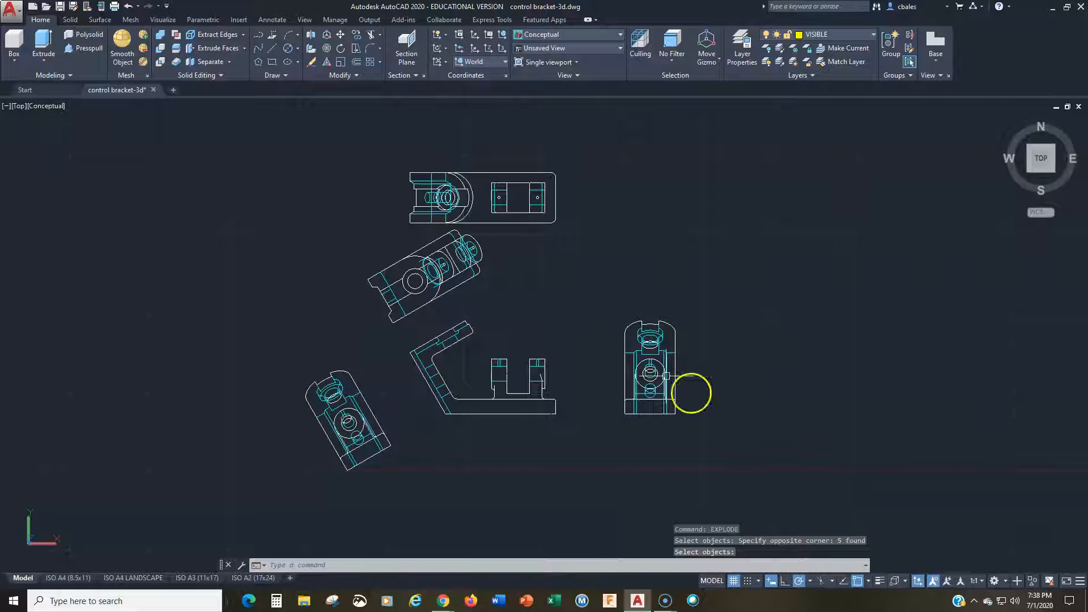
Step: Examine the top view's exploded linework up close and check the layer of its large outer curve
{"action": "scroll", "coordinate": [470, 223], "scroll_direction": "up", "scroll_amount": 3}
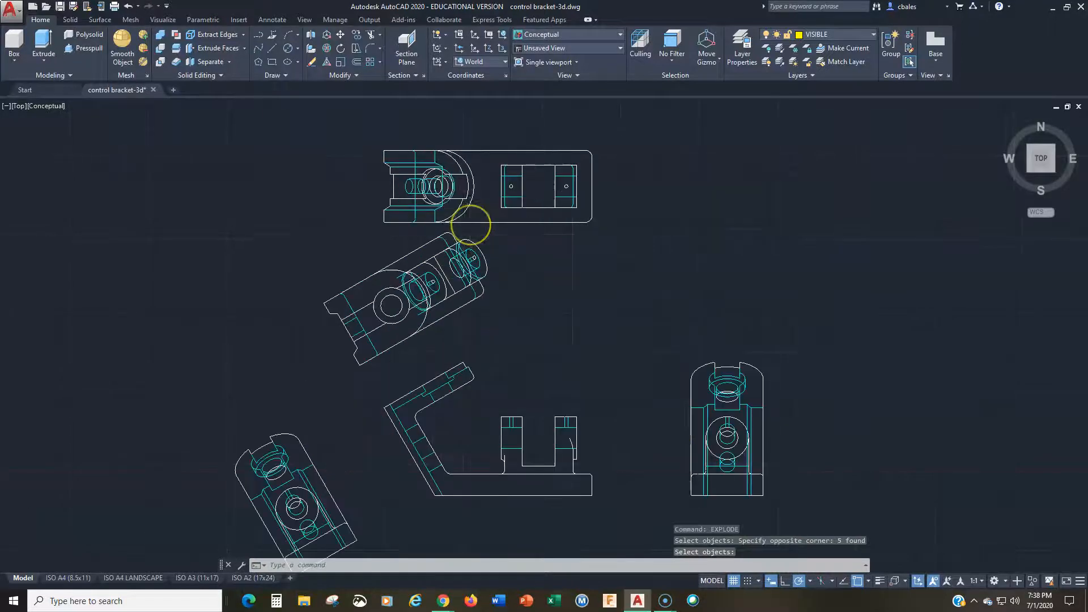
{"action": "scroll", "coordinate": [470, 223], "scroll_direction": "up", "scroll_amount": 2}
{"action": "scroll", "coordinate": [485, 232], "scroll_direction": "up", "scroll_amount": 4}
{"action": "middle_click_drag", "start_coordinate": [484, 232], "coordinate": [527, 345]}
{"action": "key", "text": "Return"}
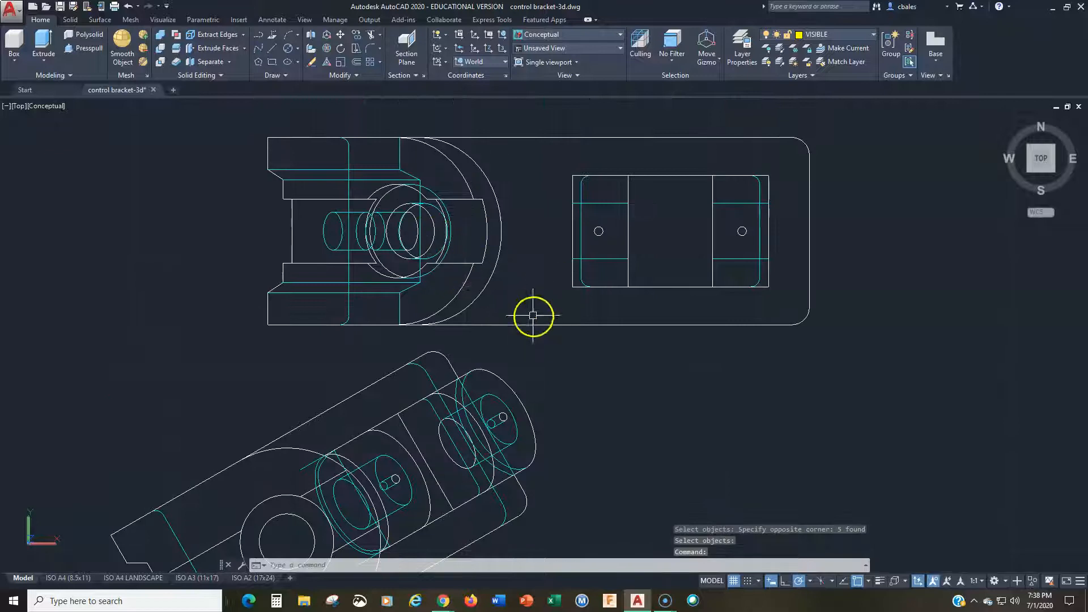
{"action": "left_click", "coordinate": [480, 296]}
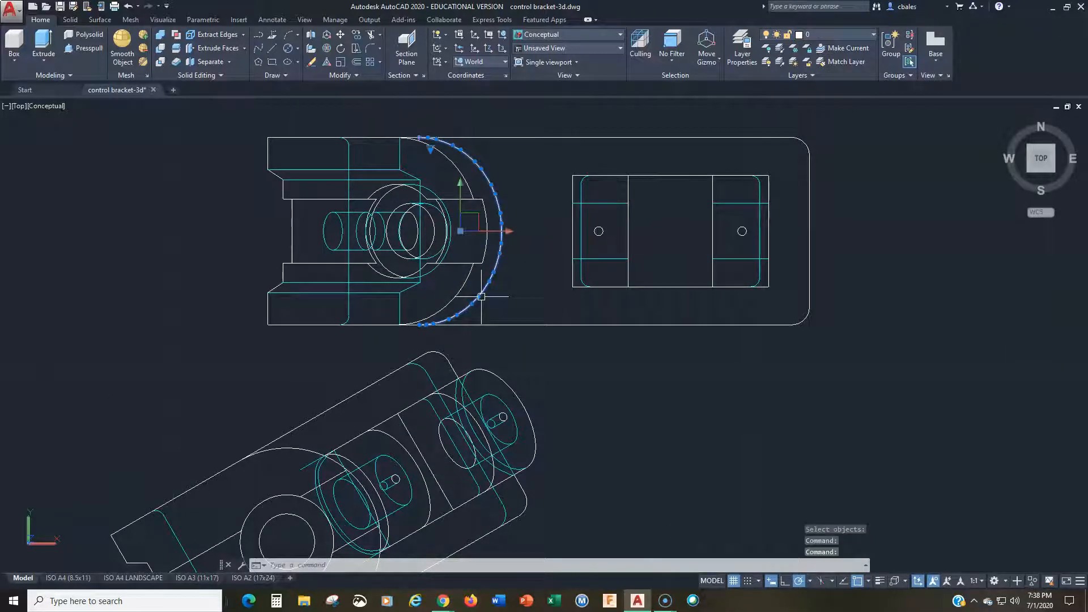
{"action": "key", "text": "Escape"}
{"action": "key", "text": "Escape"}
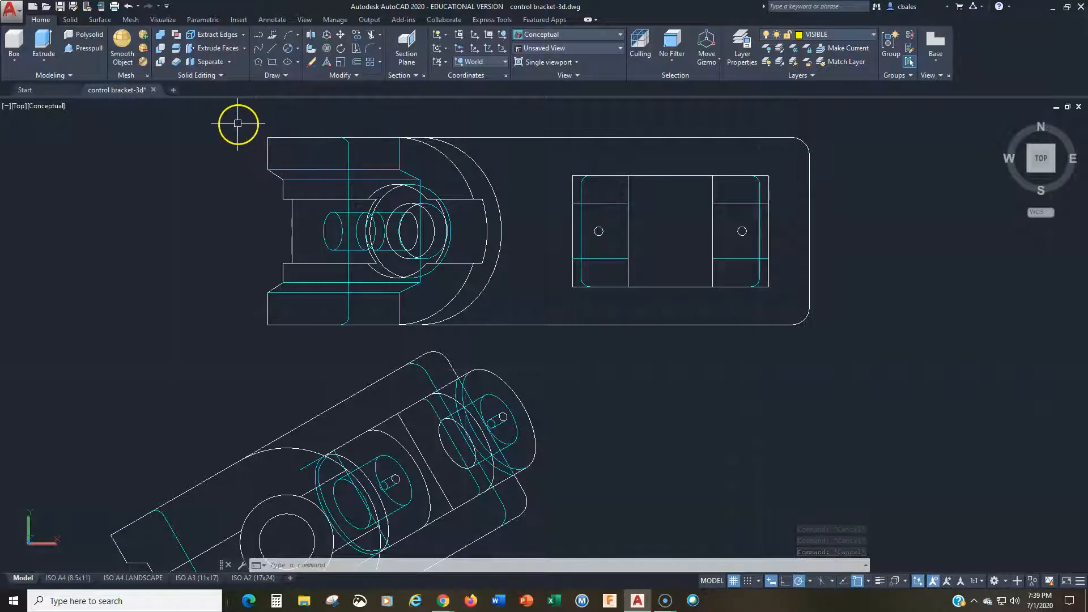
{"action": "left_click", "coordinate": [413, 150]}
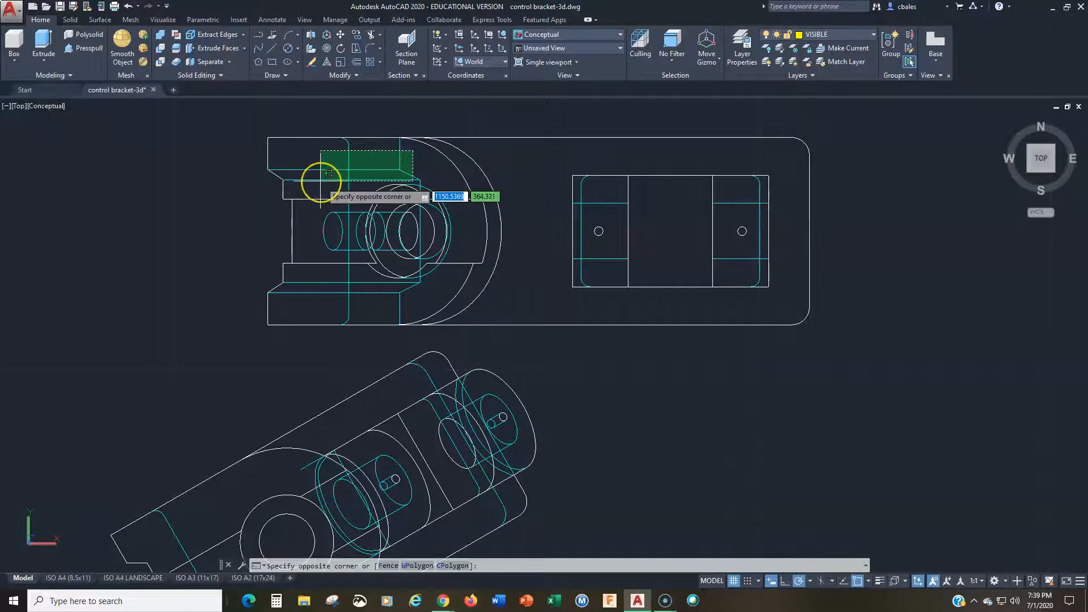
{"action": "key", "text": "Escape"}
{"action": "key", "text": "Escape"}
{"action": "key", "text": "Escape"}
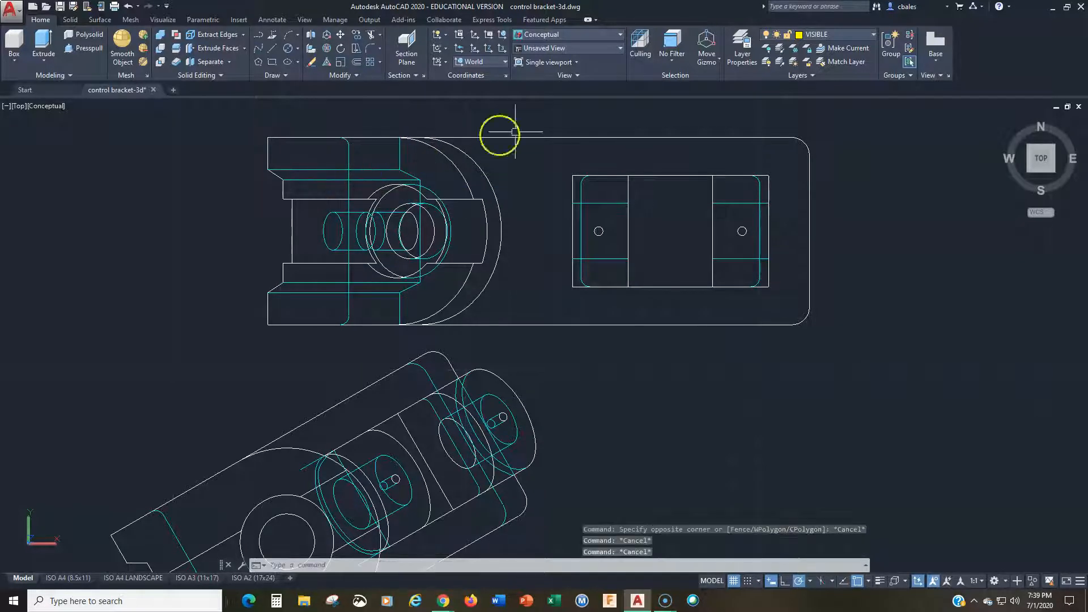
{"action": "left_click", "coordinate": [900, 77]}
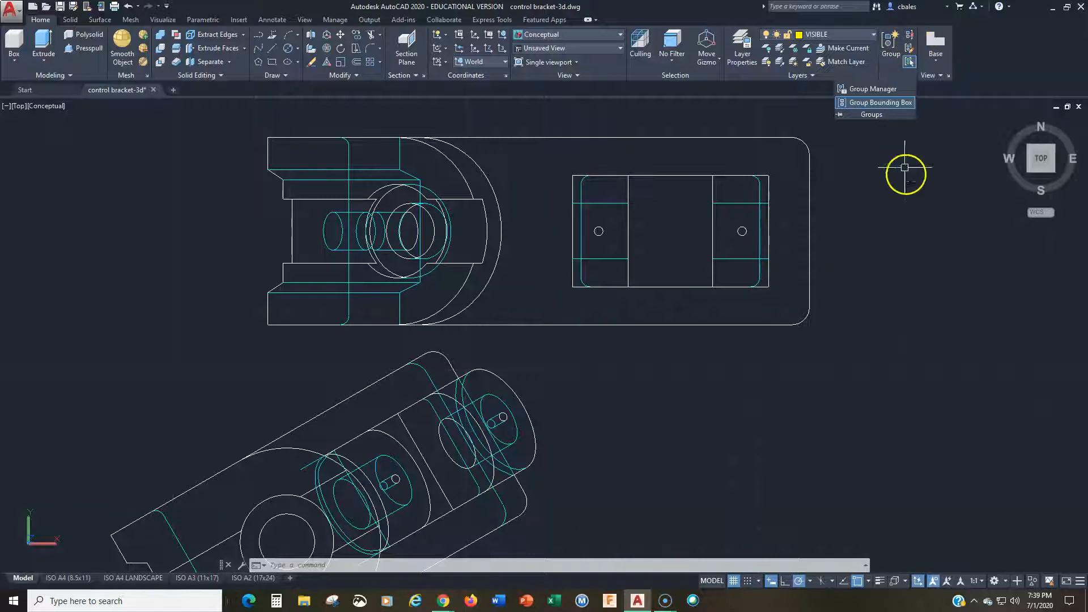
{"action": "left_click", "coordinate": [931, 201]}
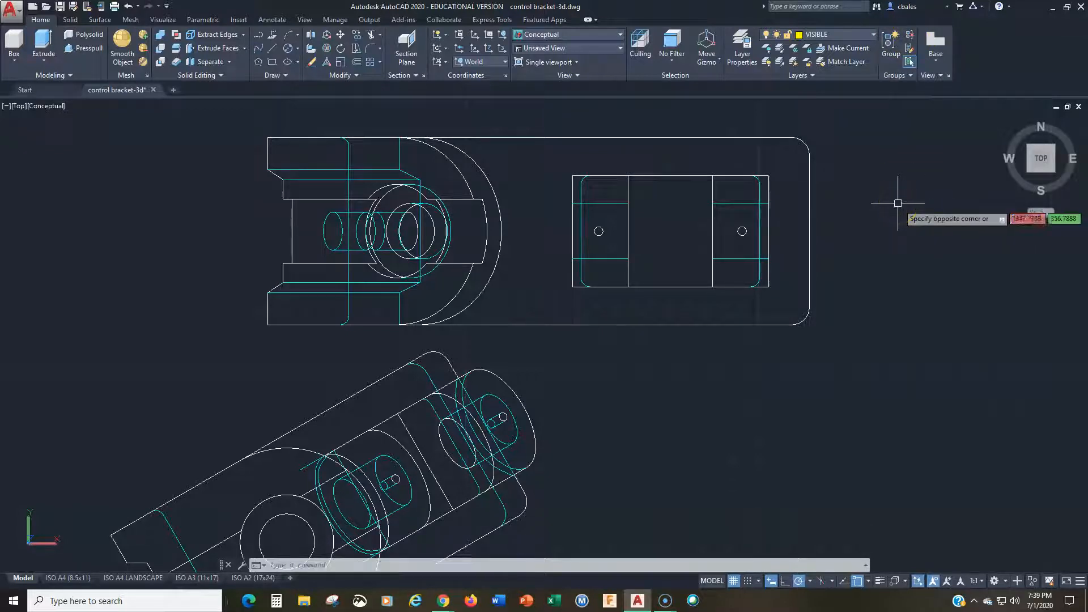
{"action": "key", "text": "Escape"}
{"action": "key", "text": "Escape"}
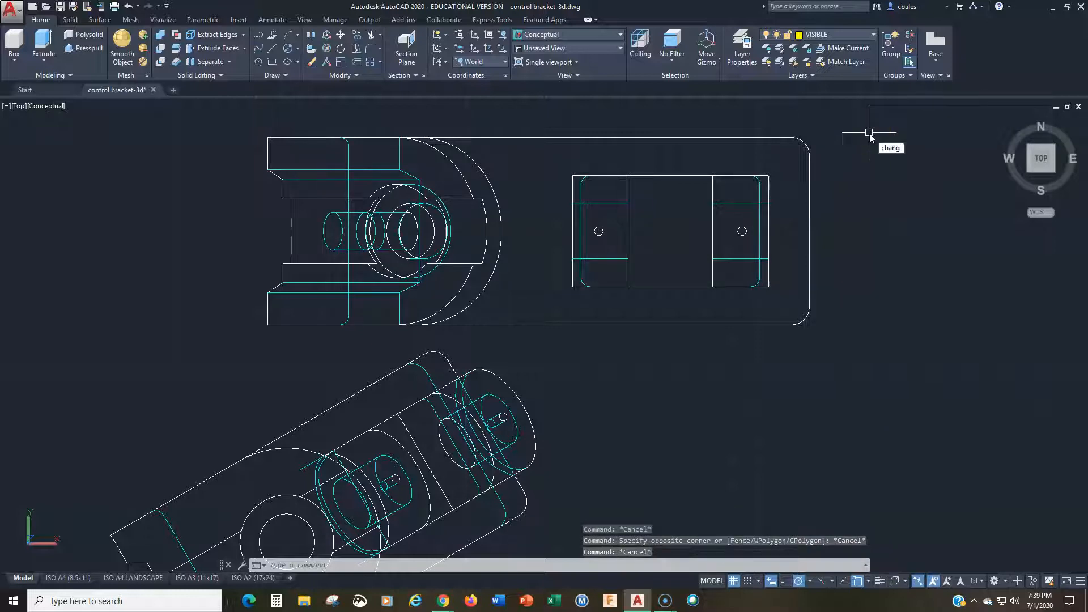
{"action": "key", "text": "Return"}
{"action": "key", "text": "Escape"}
{"action": "key", "text": "Escape"}
{"action": "key", "text": "Escape"}
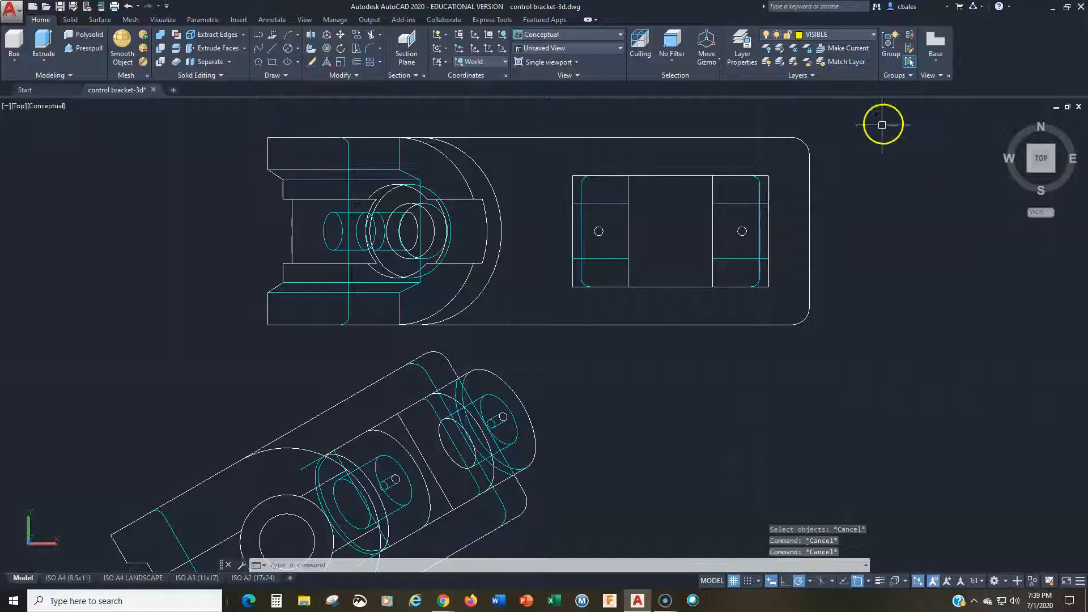
{"action": "left_click", "coordinate": [900, 77]}
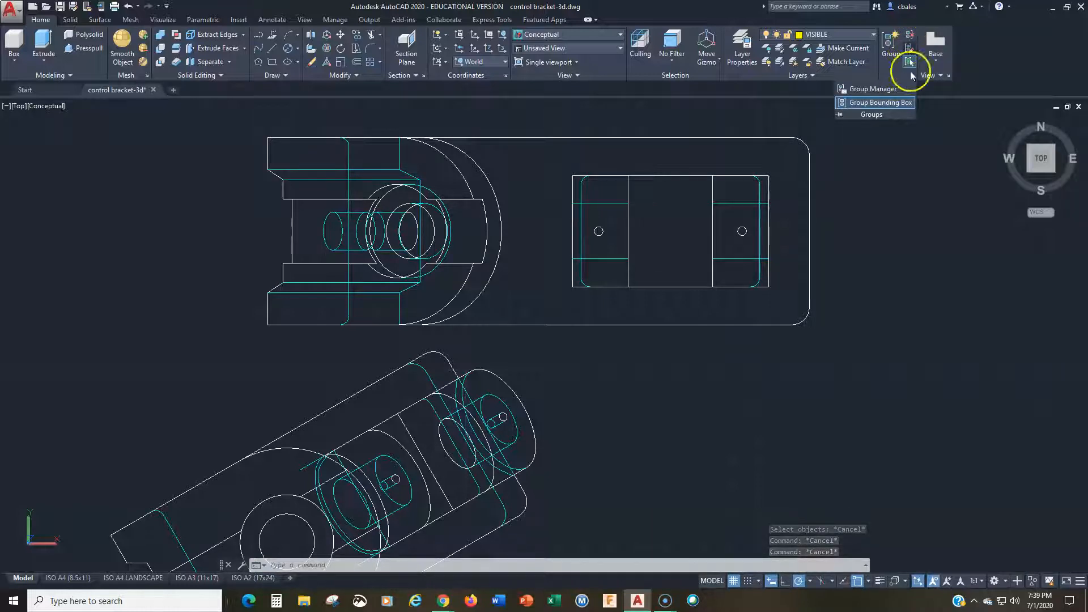
{"action": "left_click", "coordinate": [936, 194]}
{"action": "key", "text": "Escape"}
{"action": "key", "text": "Escape"}
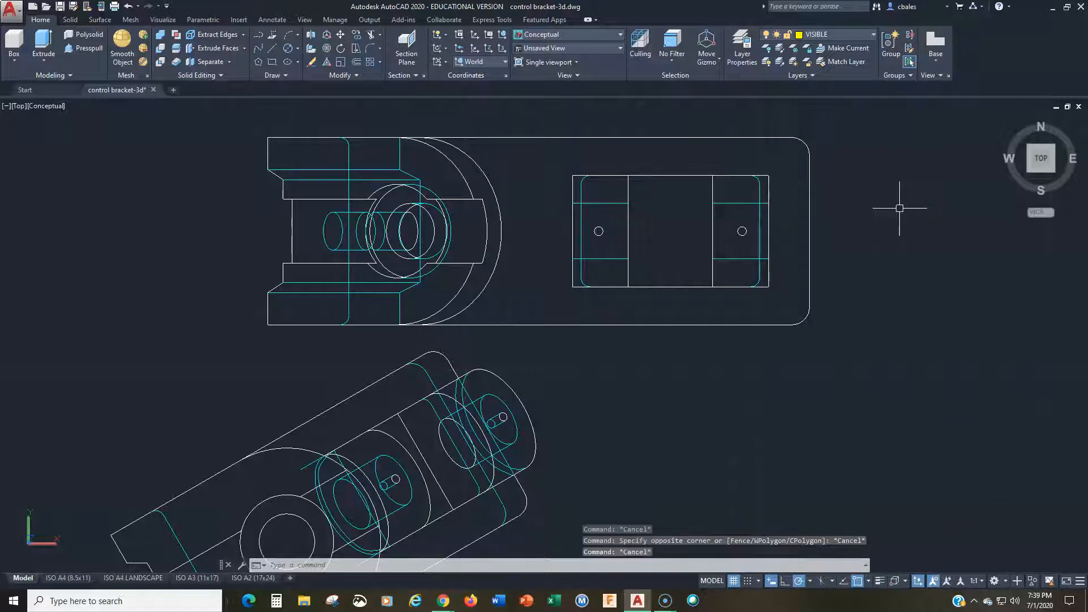
{"action": "left_click", "coordinate": [908, 50]}
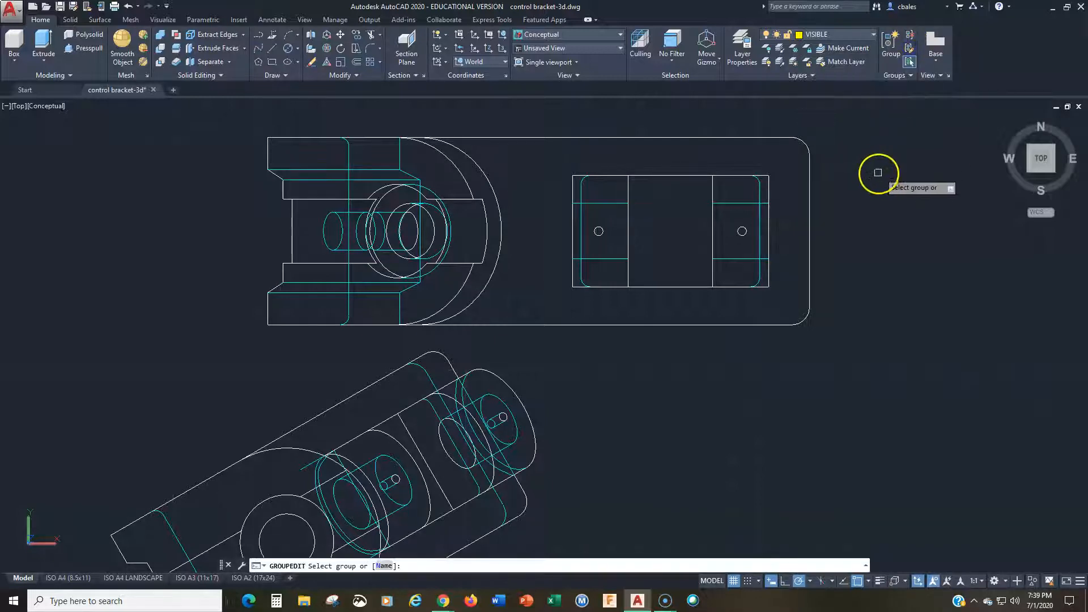
{"action": "key", "text": "Escape"}
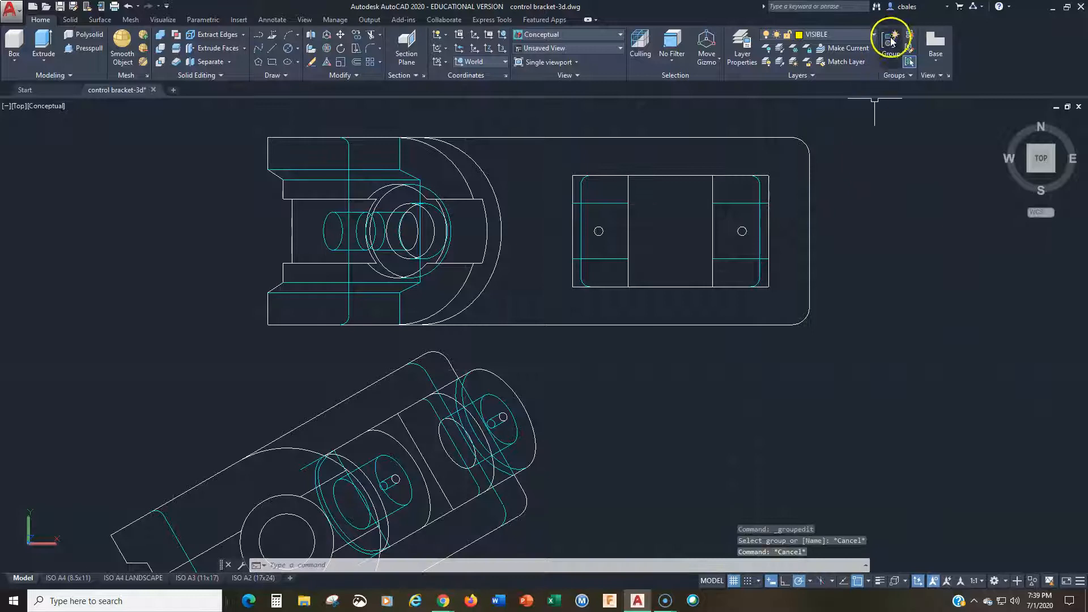
{"action": "left_click", "coordinate": [890, 39]}
{"action": "key", "text": "Escape"}
{"action": "key", "text": "Escape"}
{"action": "key", "text": "Escape"}
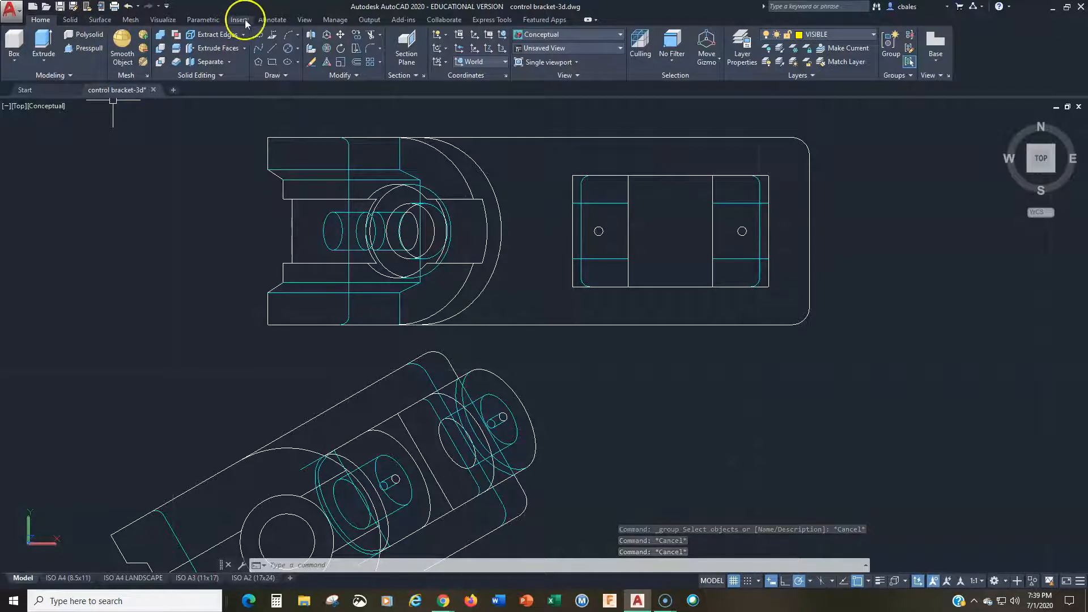
{"action": "left_click", "coordinate": [335, 20]}
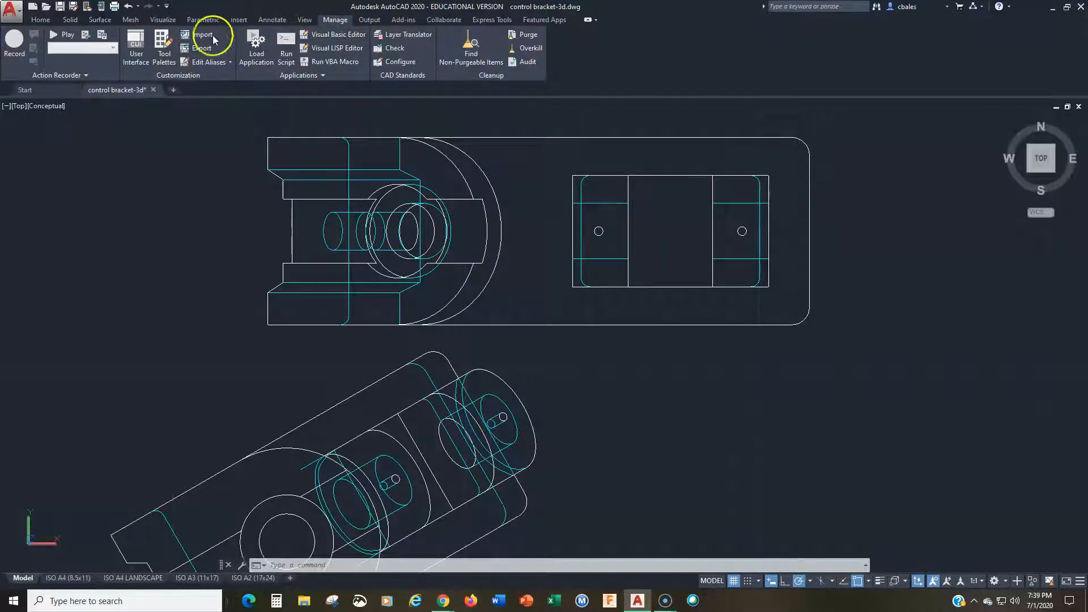
{"action": "key", "text": "Escape"}
{"action": "key", "text": "Escape"}
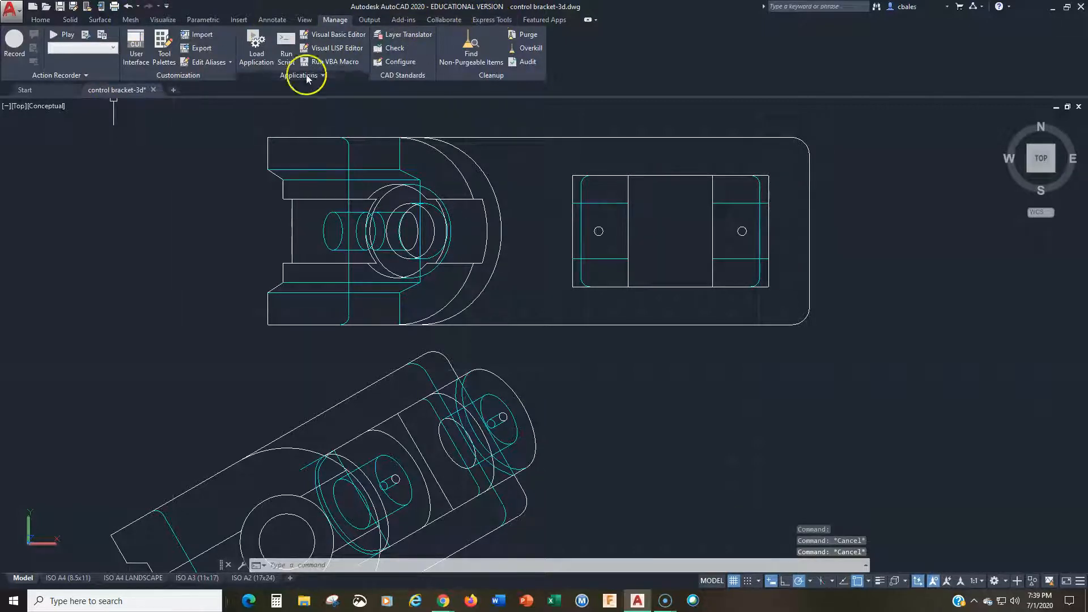
{"action": "left_click", "coordinate": [47, 21]}
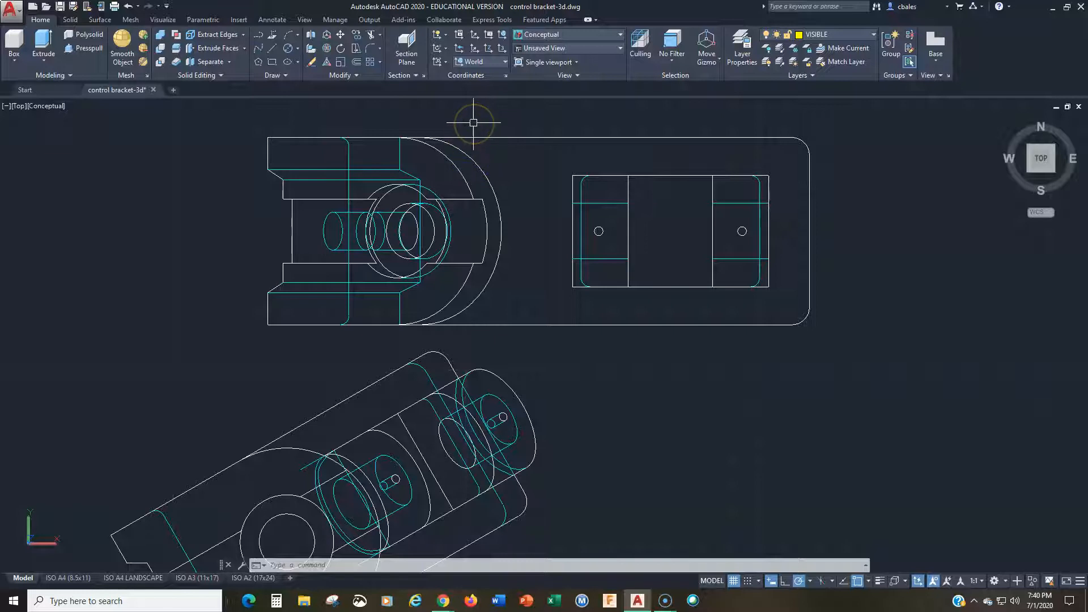
{"action": "key", "text": "Return"}
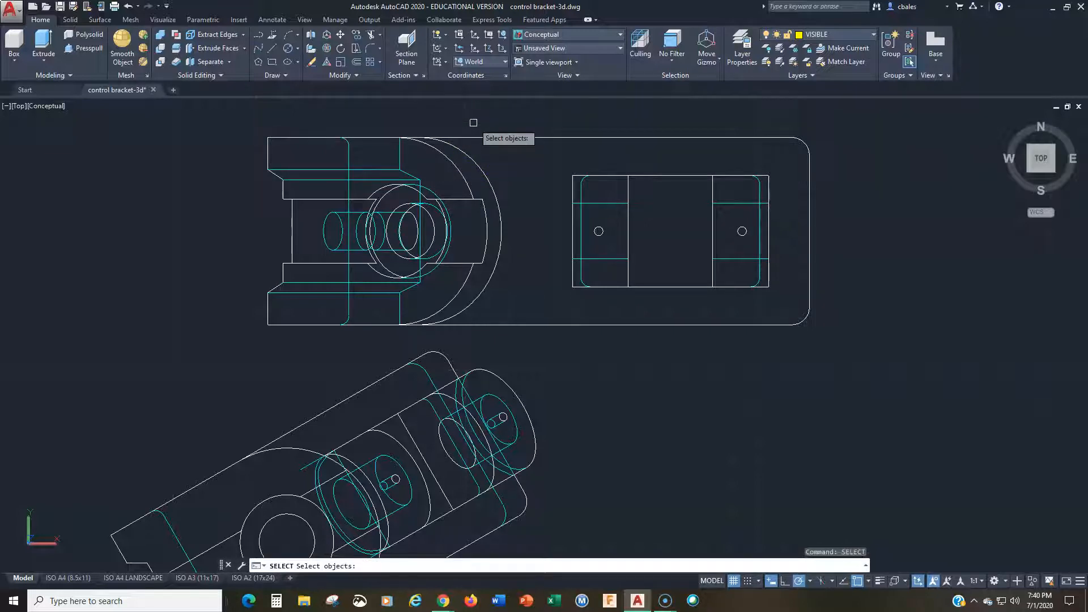
{"action": "key", "text": "Escape"}
{"action": "key", "text": "Escape"}
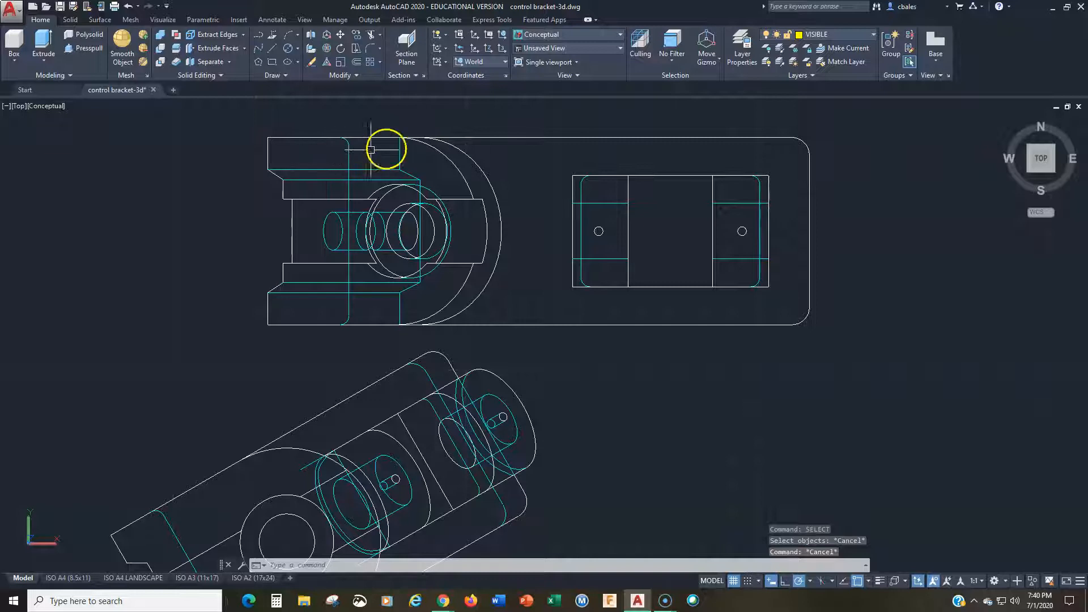
{"action": "left_click", "coordinate": [411, 146]}
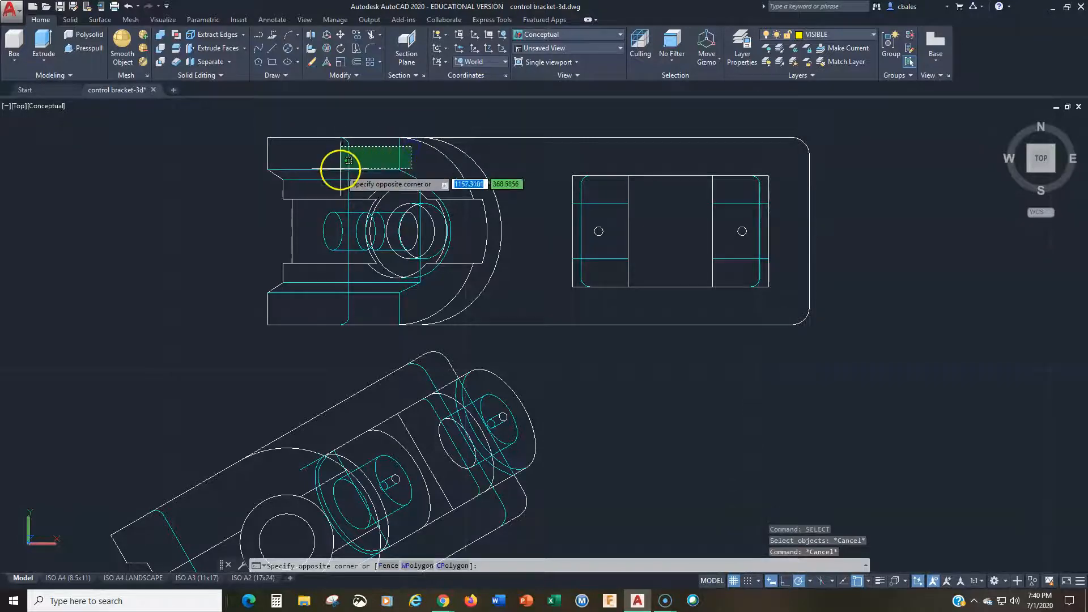
{"action": "left_click", "coordinate": [323, 182]}
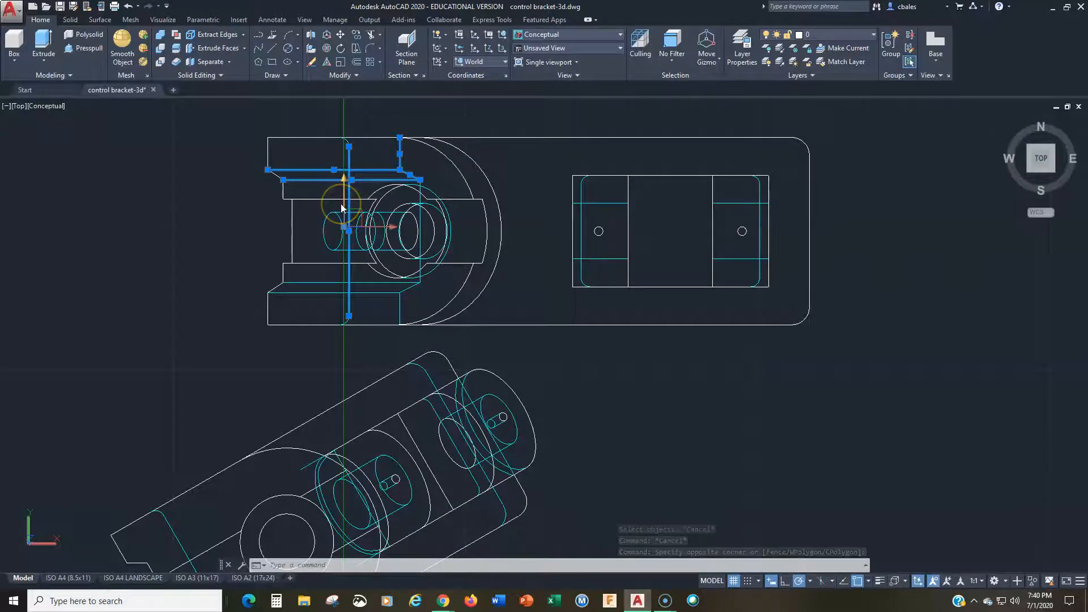
{"action": "key", "text": "Escape"}
{"action": "key", "text": "Escape"}
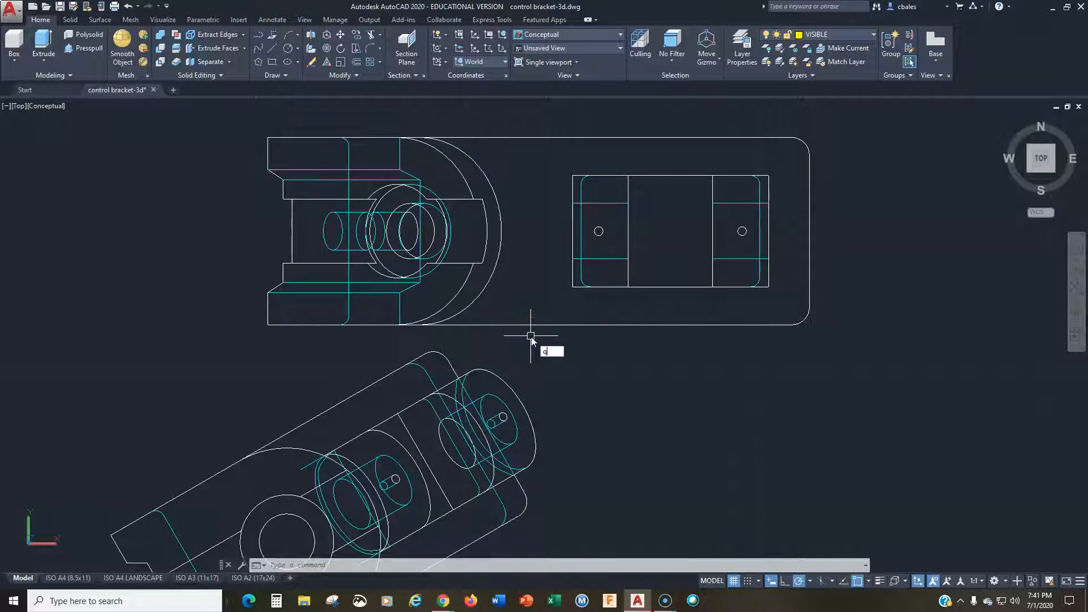
Step: Quick Select every object in the entire drawing whose color equals Cyan and assign them to the HIDDEN layer
{"action": "key", "text": "Return"}
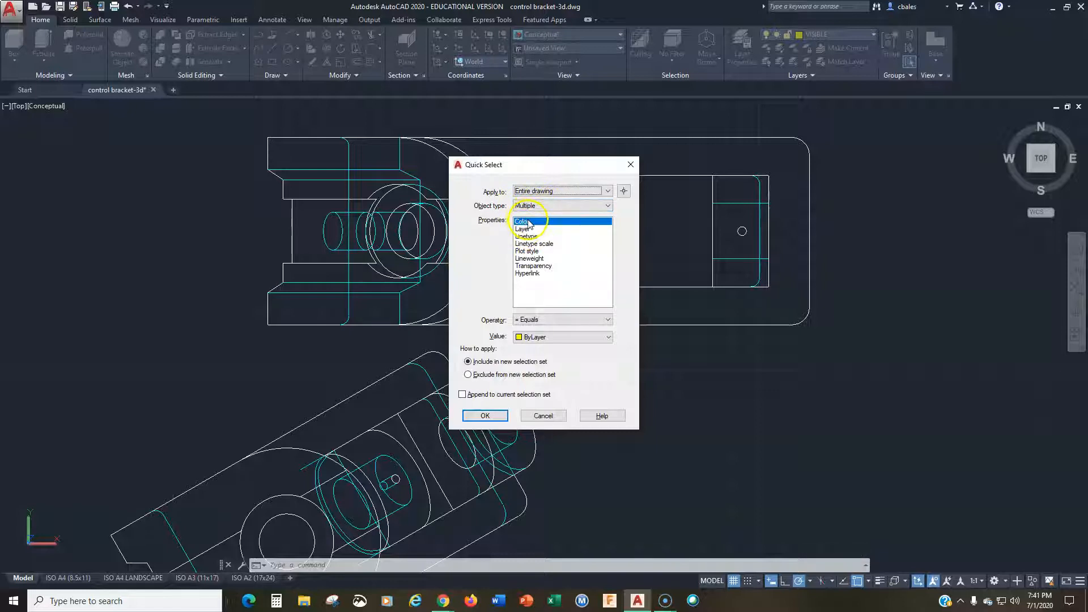
{"action": "left_click", "coordinate": [539, 339]}
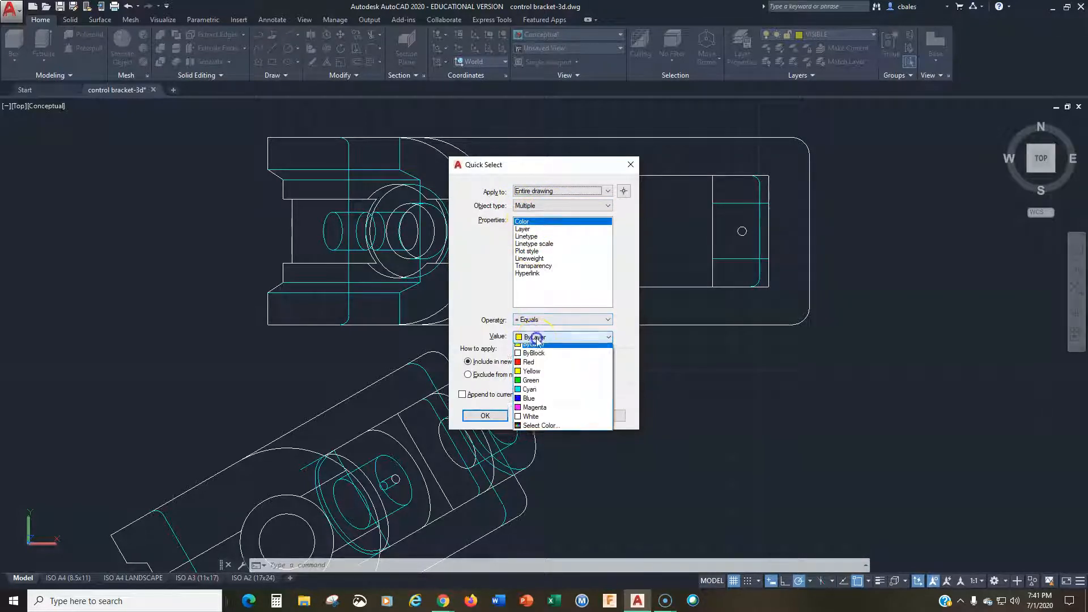
{"action": "left_click", "coordinate": [531, 394]}
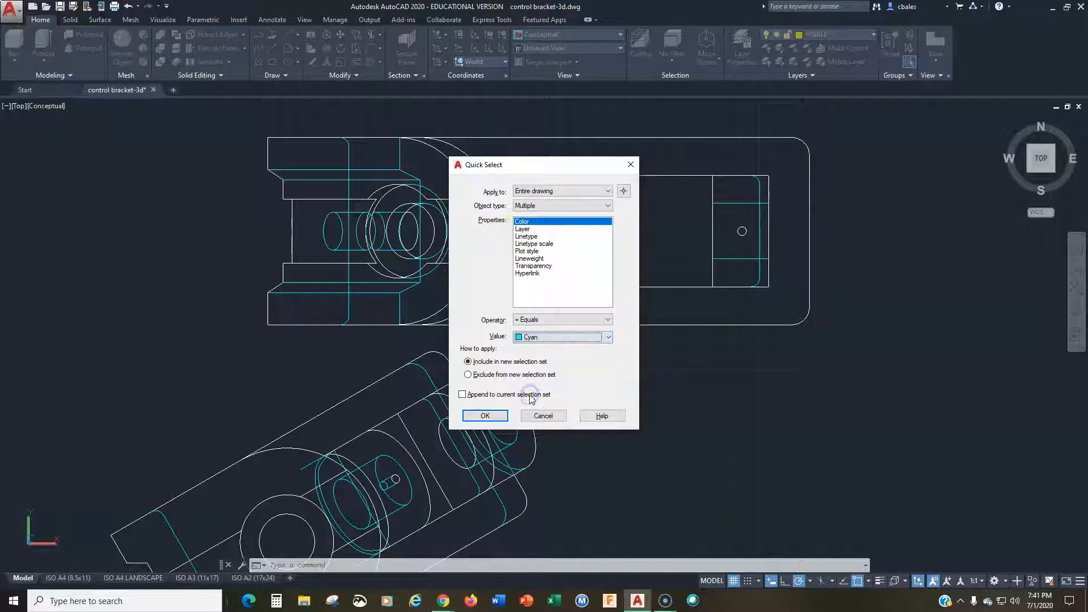
{"action": "left_click", "coordinate": [485, 416]}
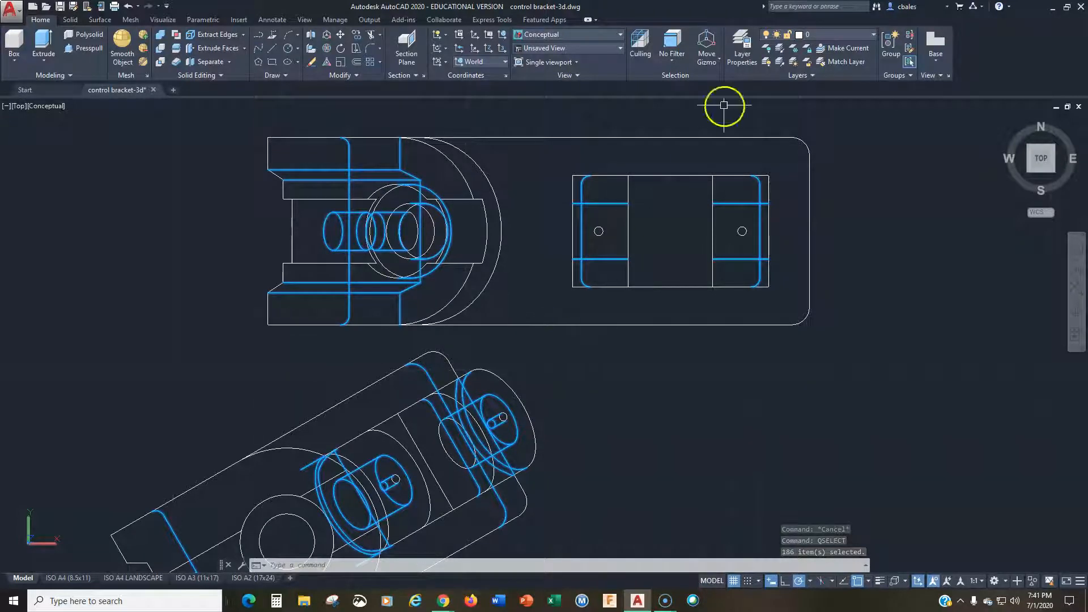
{"action": "left_click", "coordinate": [819, 36]}
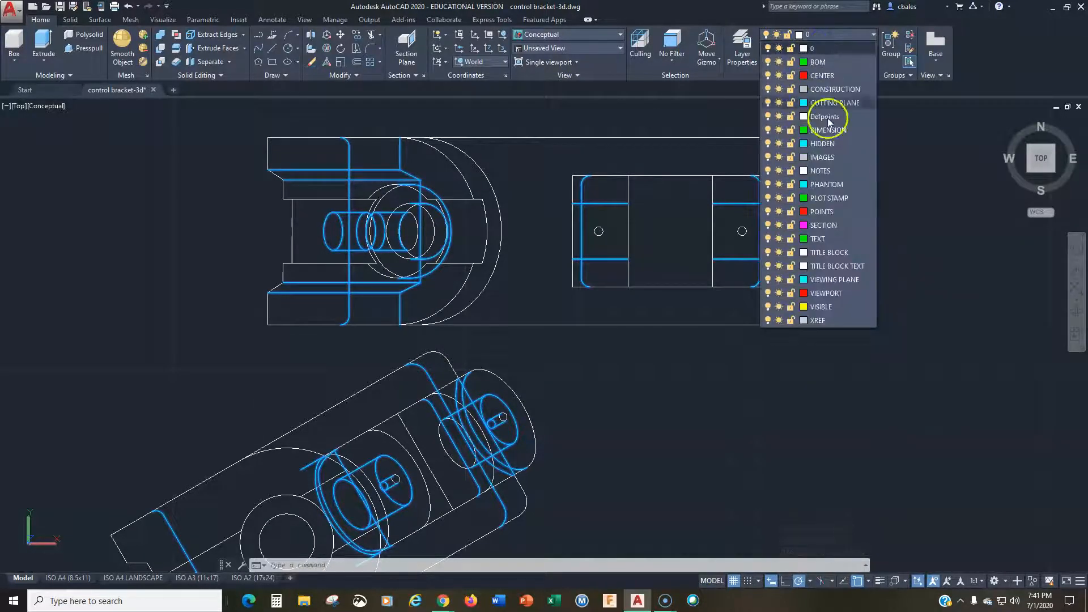
{"action": "left_click", "coordinate": [823, 145]}
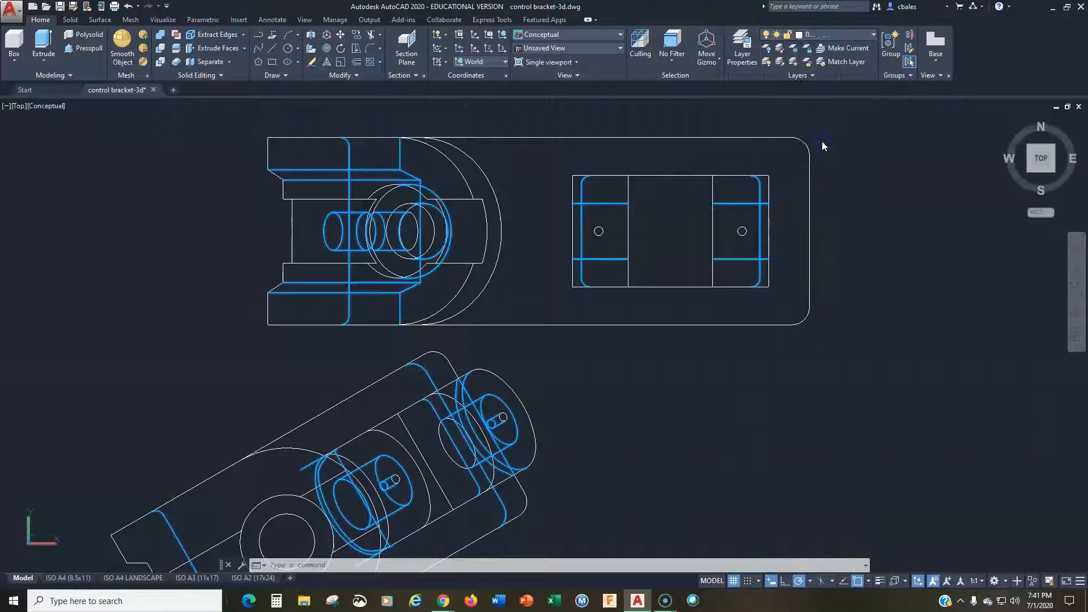
{"action": "type", "text": "qselect"}
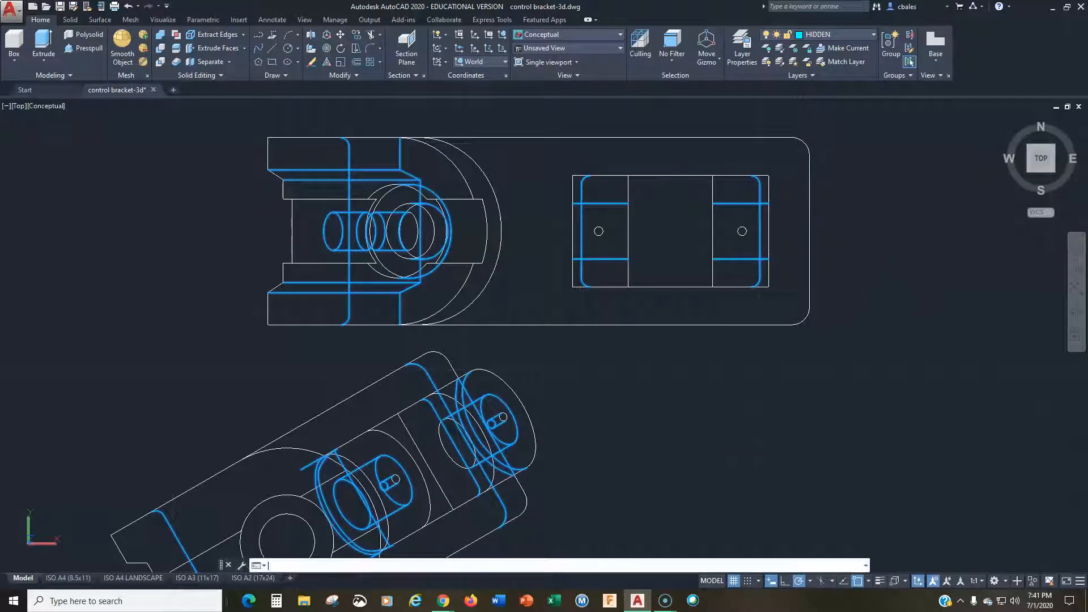
{"action": "key", "text": "Return"}
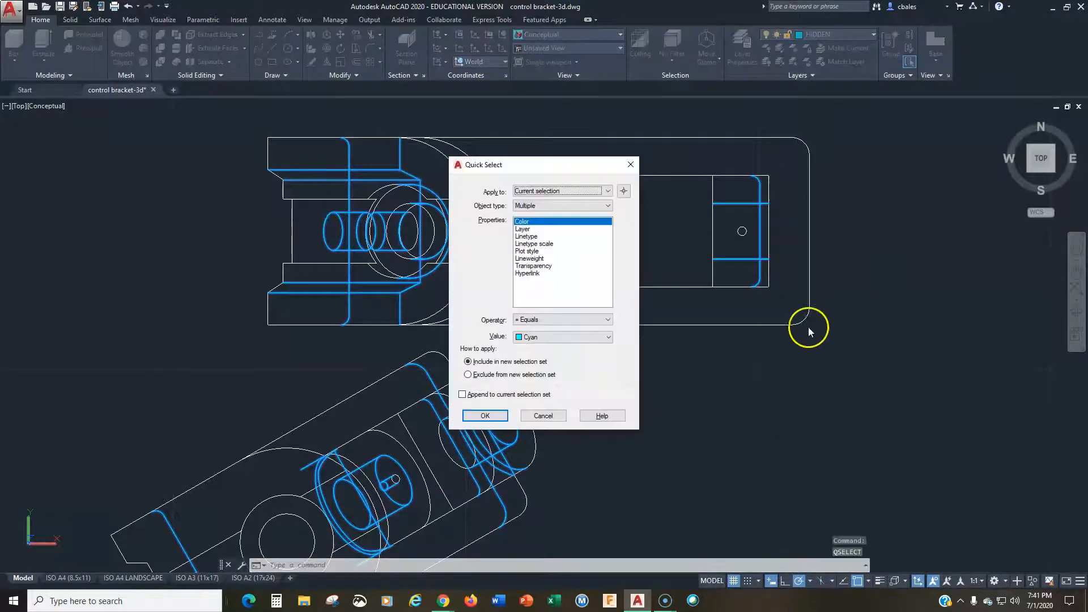
{"action": "left_click", "coordinate": [485, 414]}
{"action": "key", "text": "Escape"}
{"action": "key", "text": "Escape"}
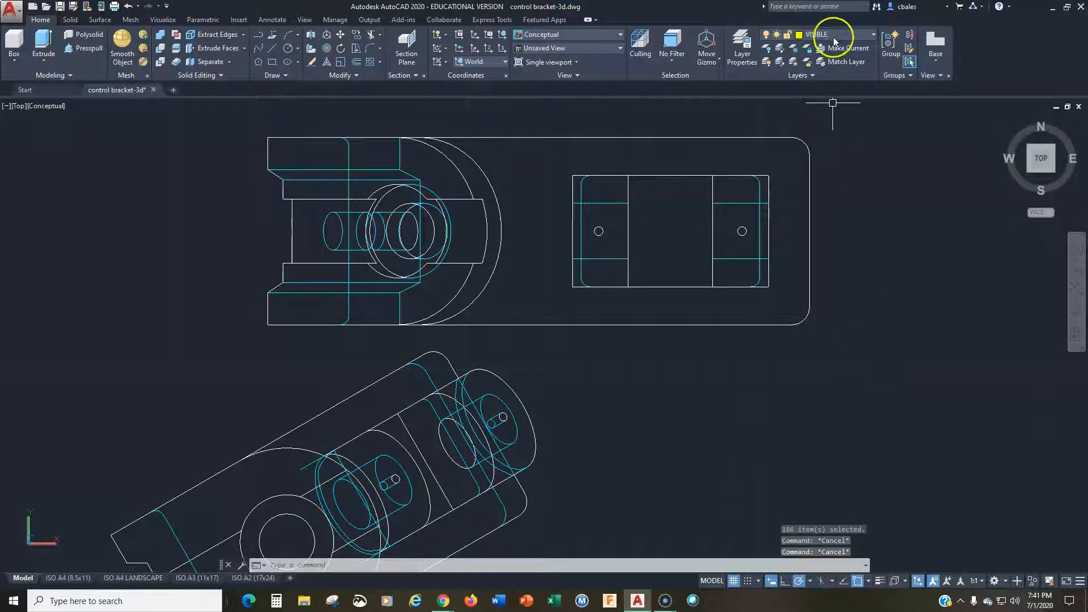
Step: Set the drawing's global linetype scale factor to 1 and check a hidden line in the top view
{"action": "type", "text": "LTSCALE"}
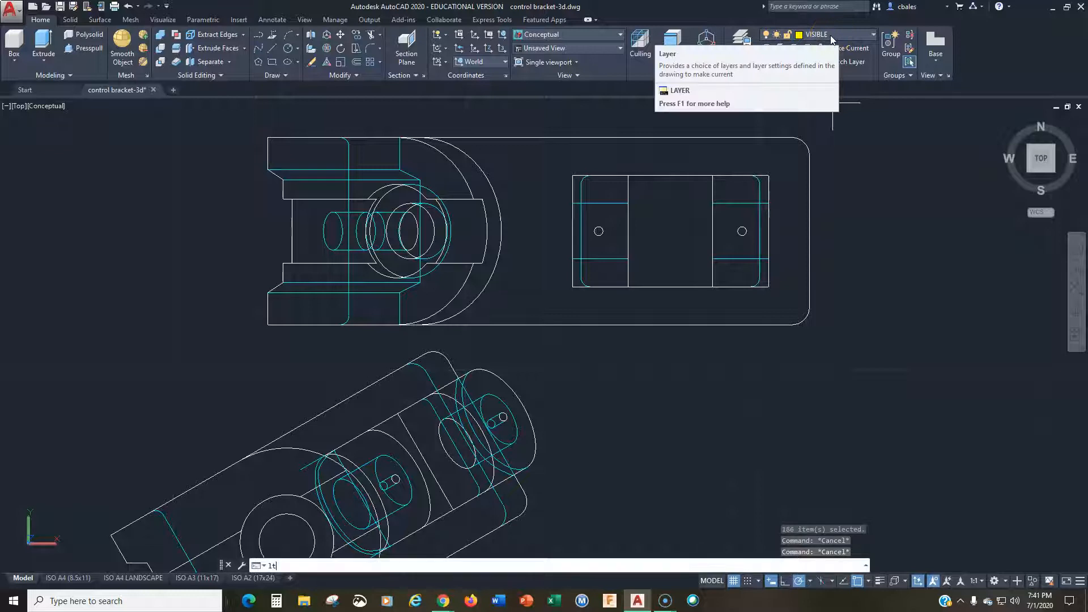
{"action": "key", "text": "Return"}
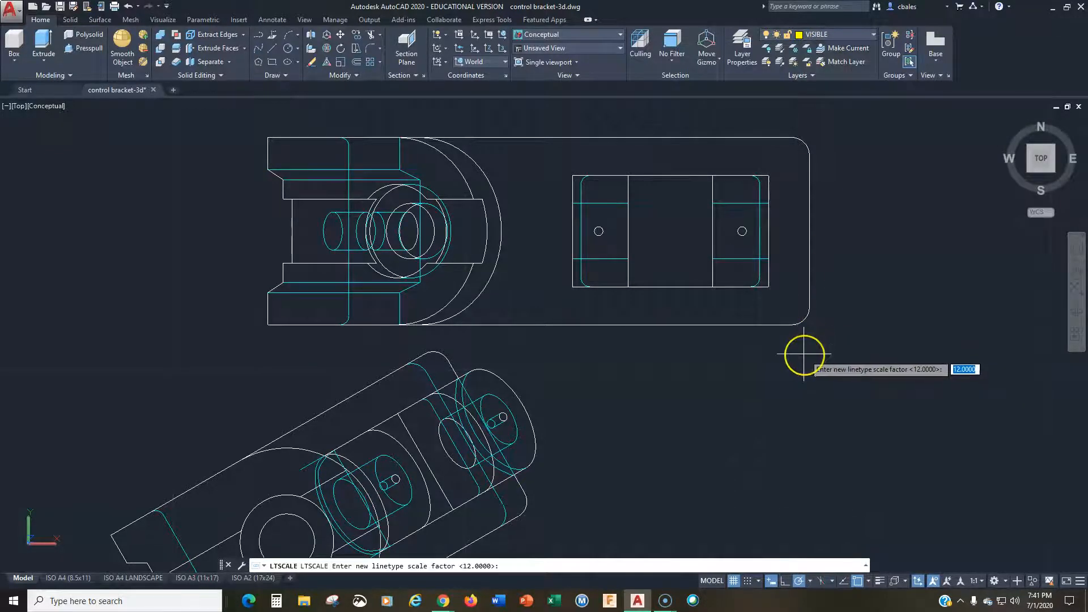
{"action": "type", "text": "1"}
{"action": "key", "text": "Return"}
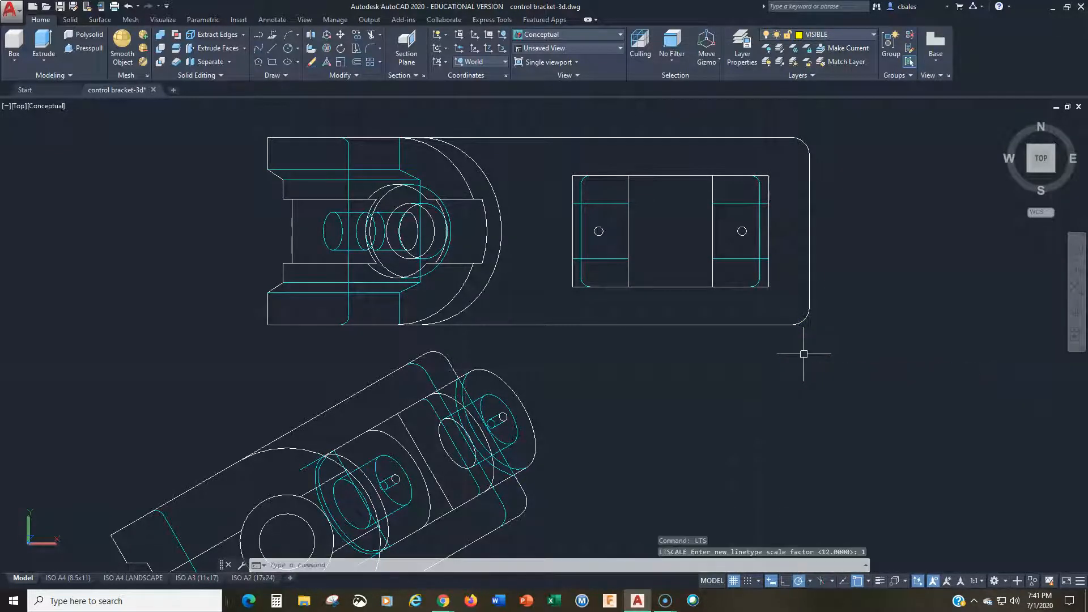
{"action": "key", "text": "Escape"}
{"action": "left_click", "coordinate": [759, 188]}
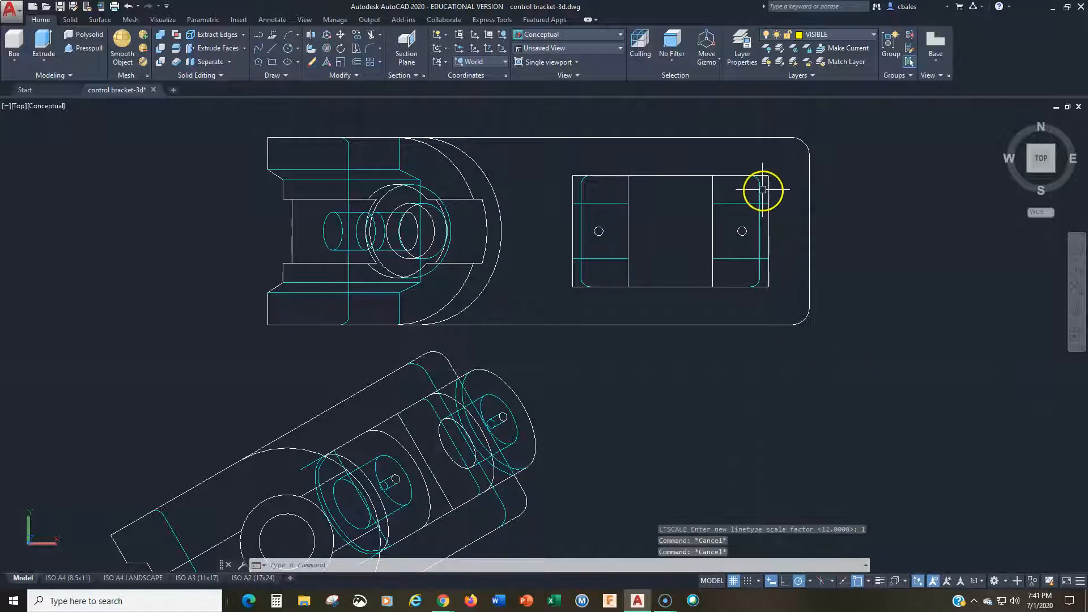
{"action": "key", "text": "Escape"}
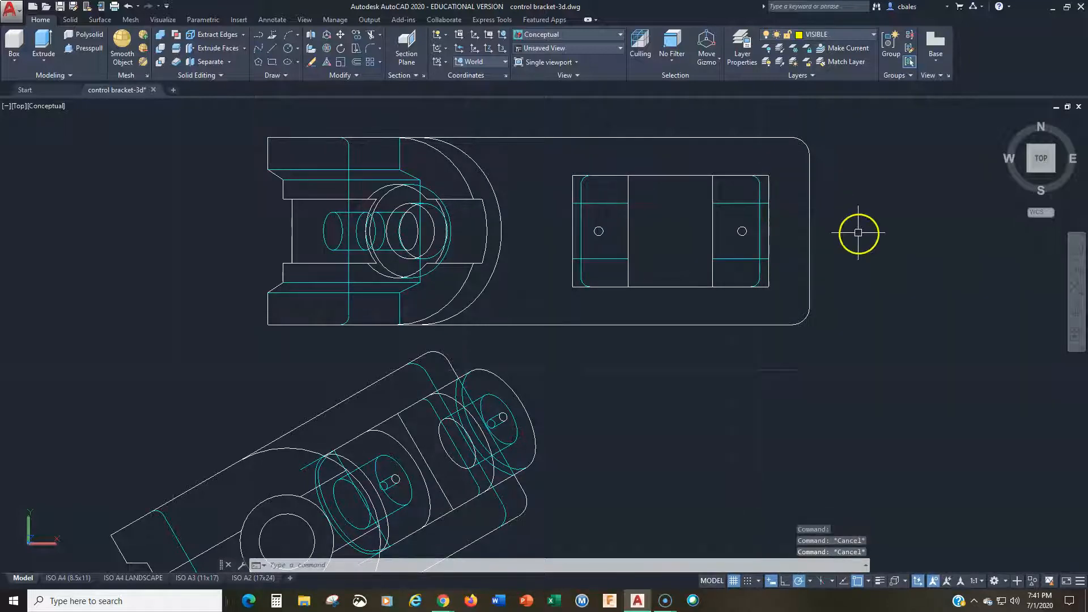
{"action": "type", "text": "lts"}
{"action": "key", "text": "Return"}
{"action": "key", "text": "Escape"}
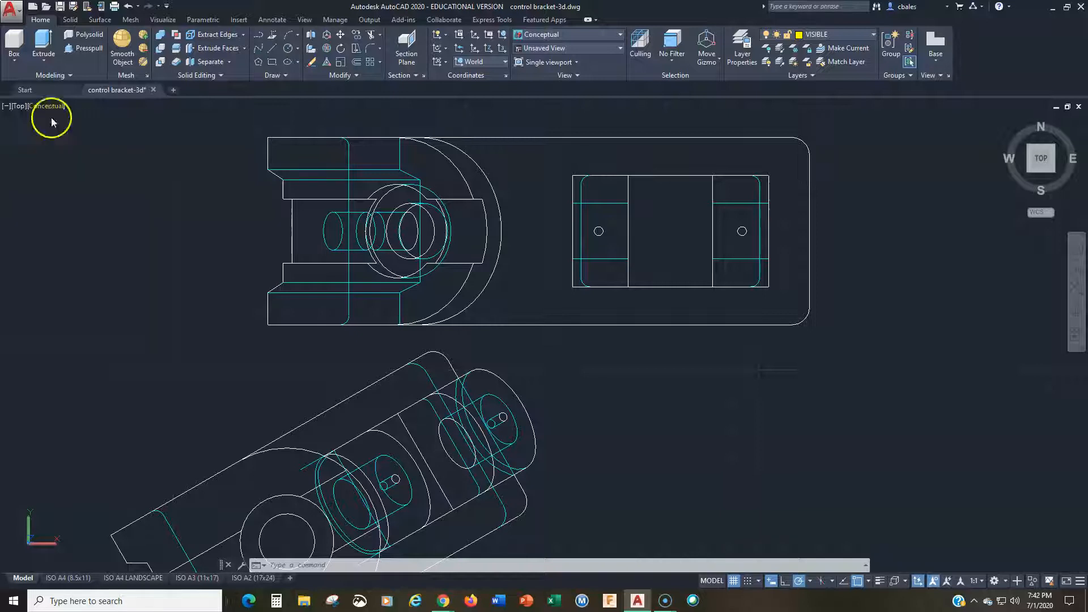
Step: Switch the viewport's visual style to 2D Wireframe with all the flattened views in sight
{"action": "scroll", "coordinate": [80, 206], "scroll_direction": "down", "scroll_amount": 2}
{"action": "mouse_move", "coordinate": [102, 236]}
{"action": "middle_mouse_down"}
{"action": "mouse_move", "coordinate": [180, 197]}
{"action": "mouse_move", "coordinate": [249, 214]}
{"action": "middle_mouse_up"}
{"action": "scroll", "coordinate": [181, 197], "scroll_direction": "down", "scroll_amount": 2}
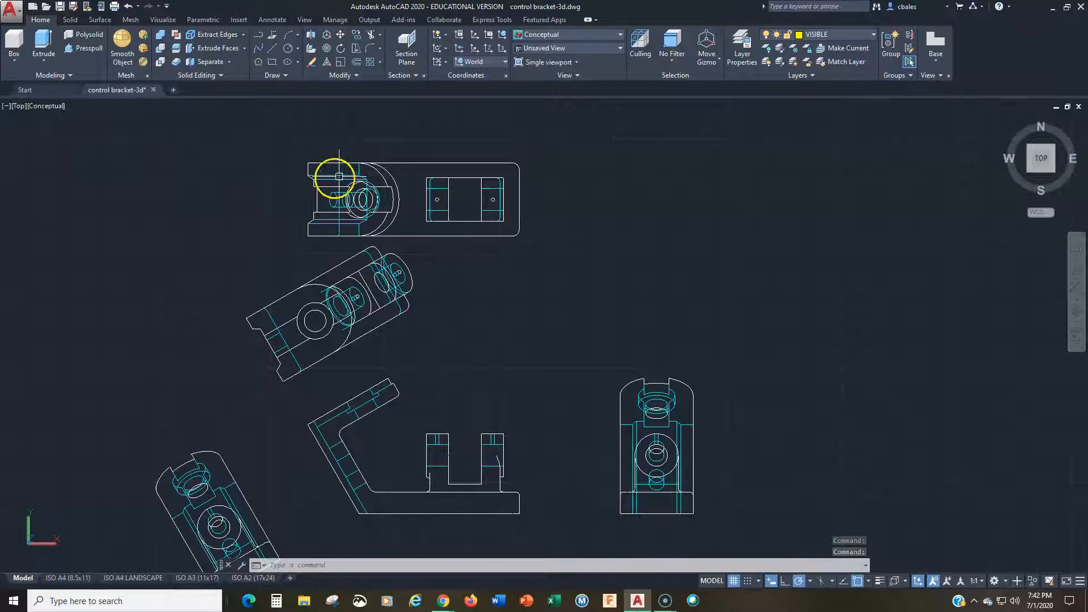
{"action": "left_click", "coordinate": [43, 105]}
{"action": "left_click", "coordinate": [67, 134]}
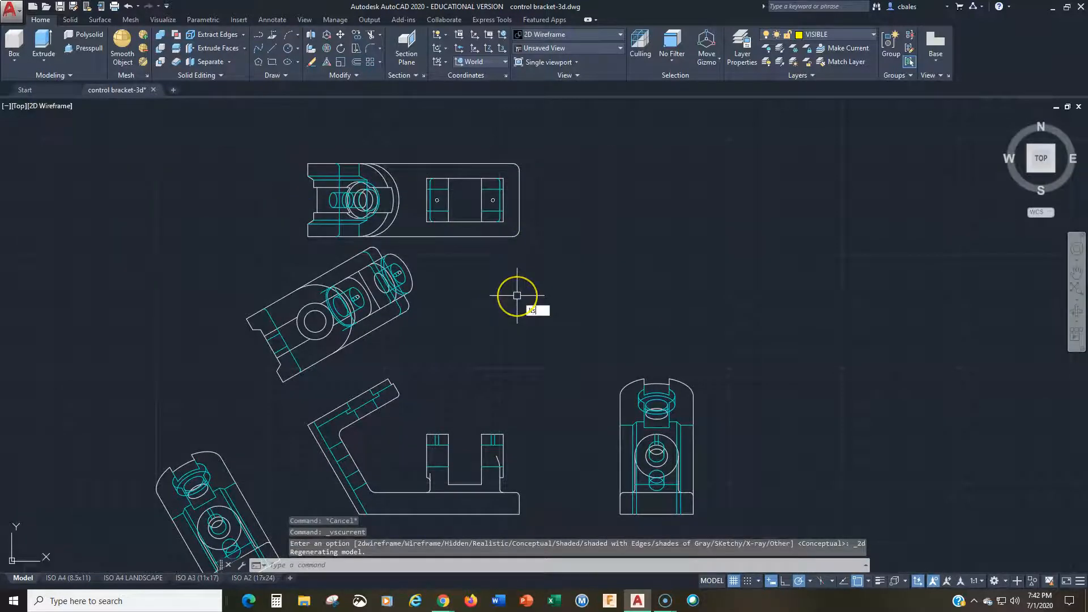
Step: Try global linetype scale factors of 25 and 12 on the flattened views' hidden lines
{"action": "key", "text": "Return"}
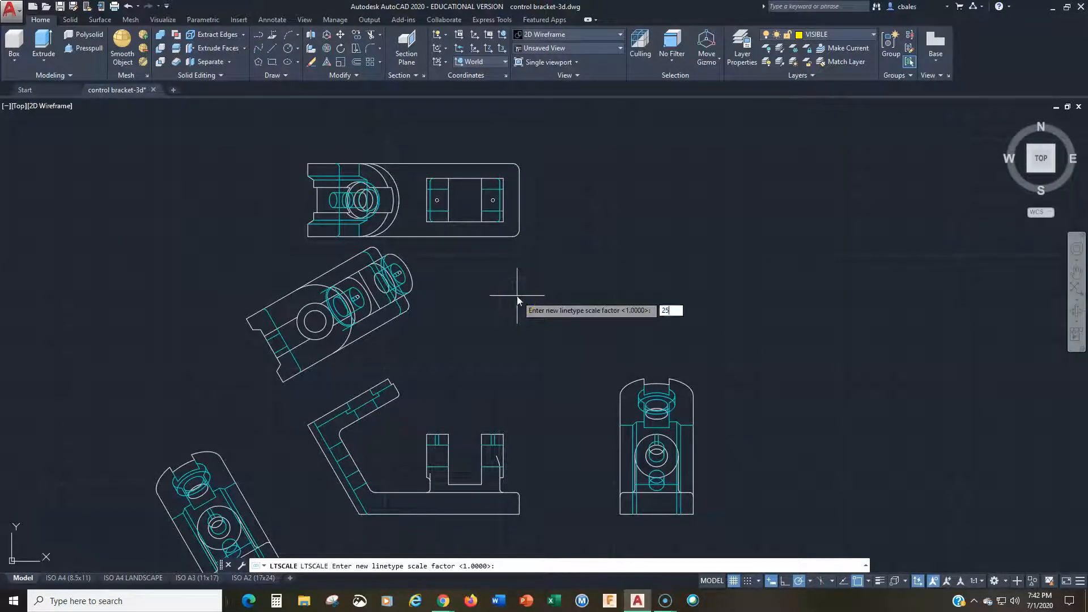
{"action": "key", "text": "Return"}
{"action": "key", "text": "Return"}
{"action": "type", "text": "12"}
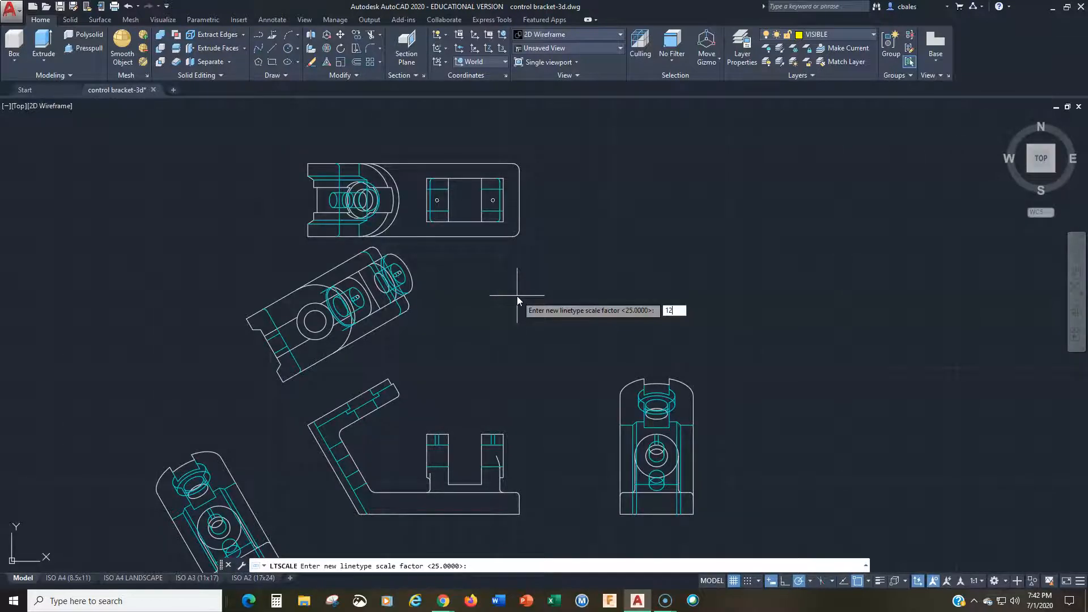
{"action": "key", "text": "Return"}
{"action": "key", "text": "Escape"}
{"action": "key", "text": "Escape"}
{"action": "key", "text": "Escape"}
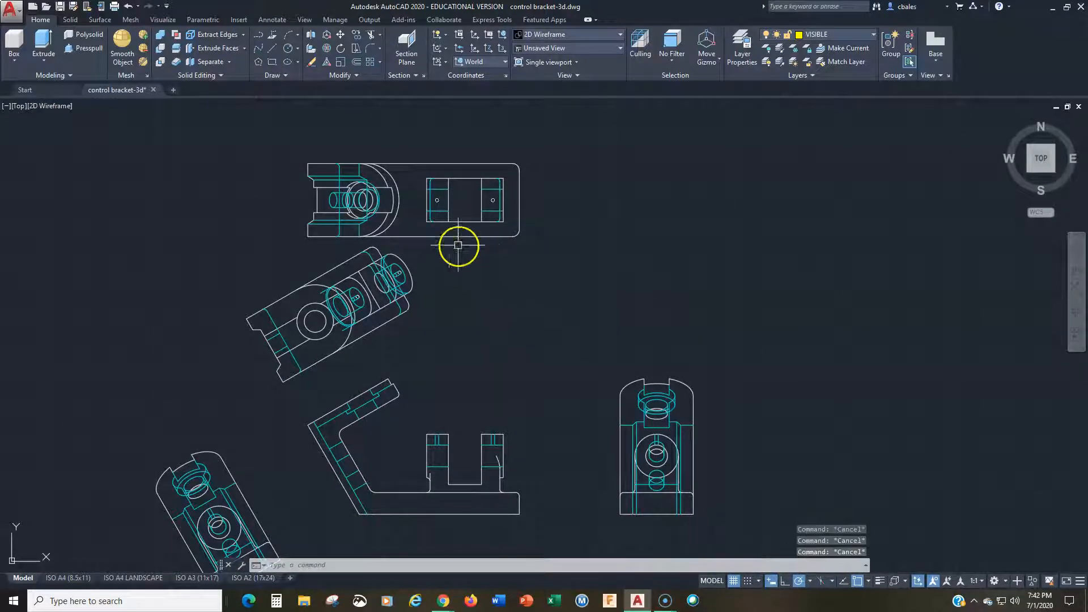
{"action": "left_click", "coordinate": [437, 211]}
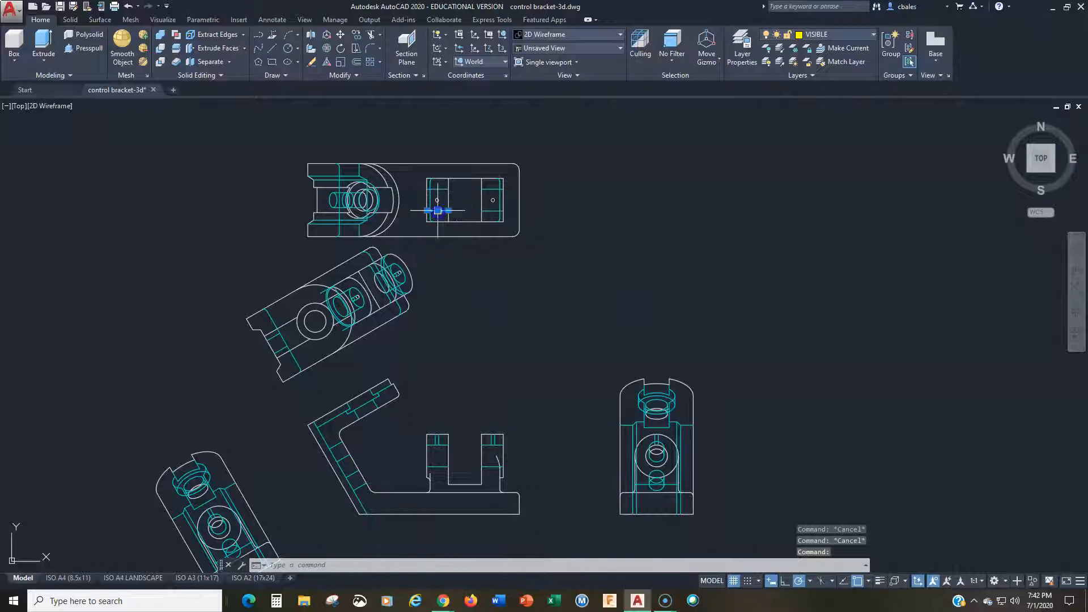
{"action": "key", "text": "Escape"}
{"action": "key", "text": "Escape"}
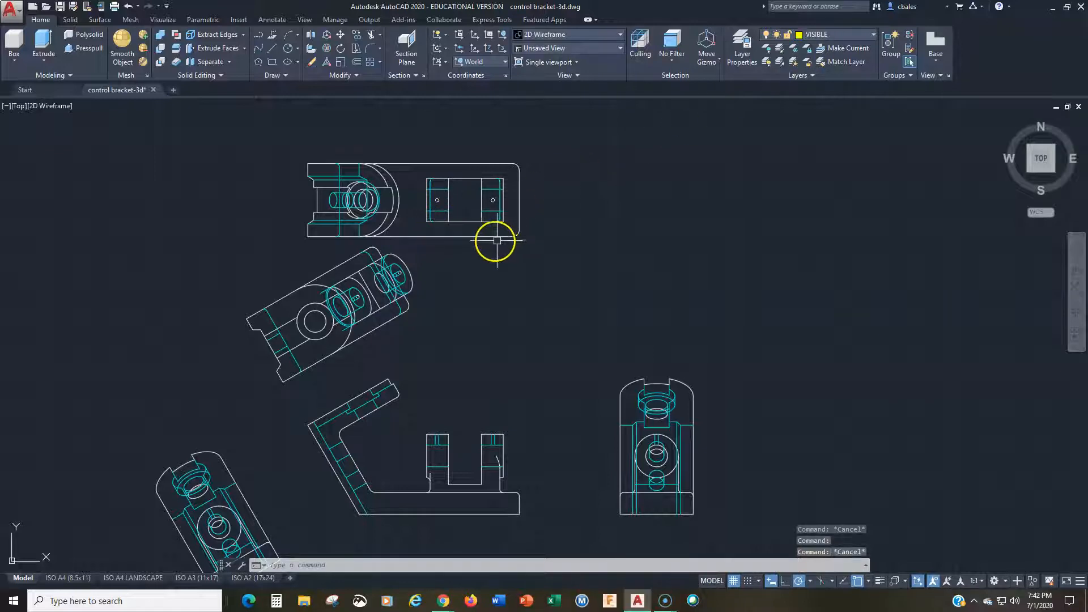
Step: Try a global linetype scale factor of 1 while viewing the top view up close
{"action": "scroll", "coordinate": [396, 233], "scroll_direction": "up", "scroll_amount": 5}
{"action": "middle_click_drag", "start_coordinate": [468, 245], "coordinate": [498, 323]}
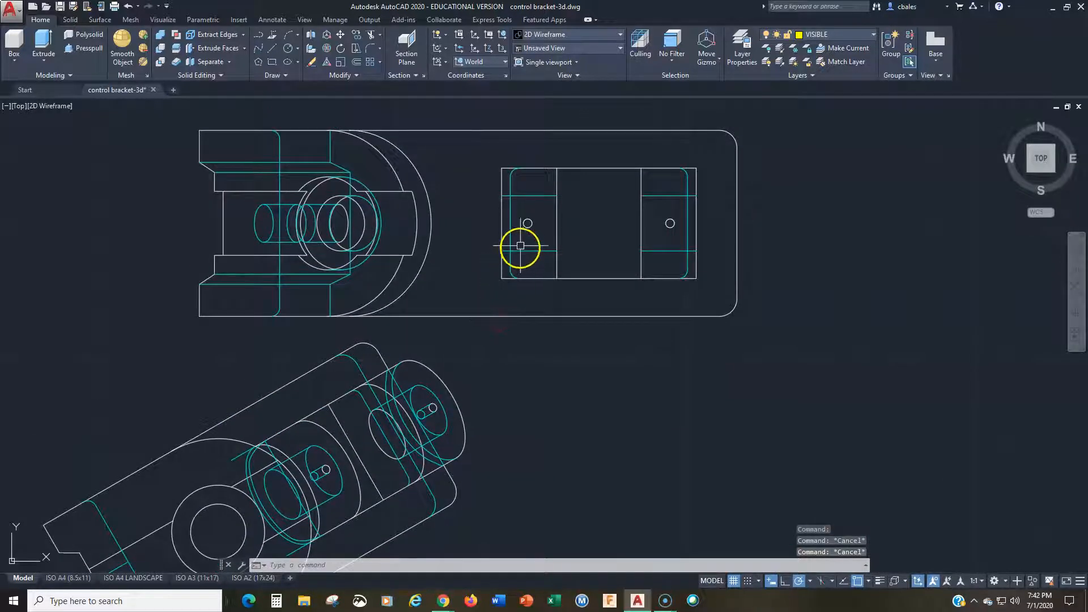
{"action": "type", "text": "LTSCALE"}
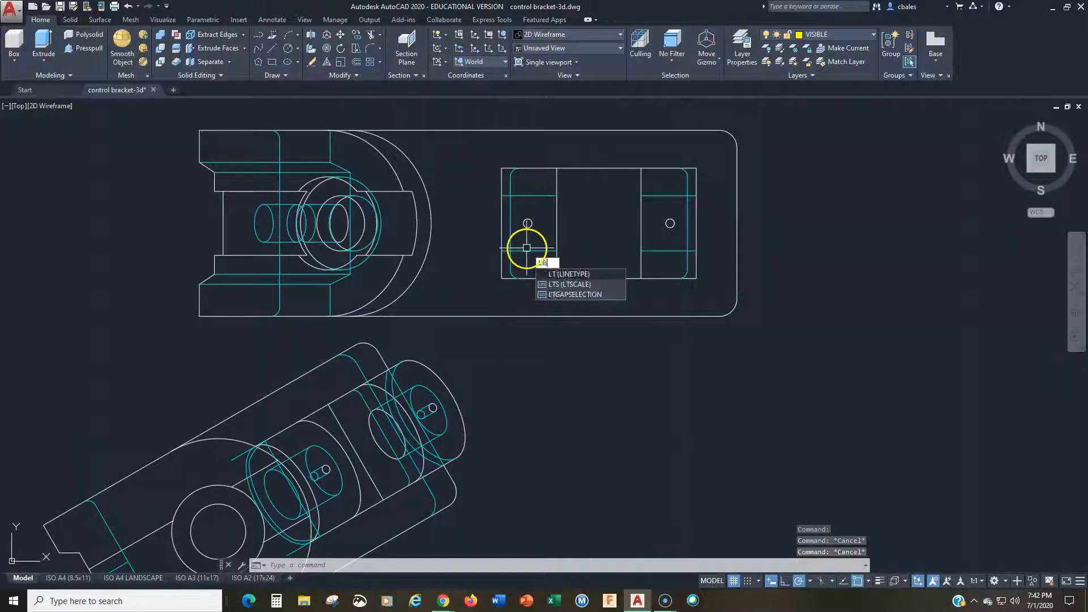
{"action": "key", "text": "Return"}
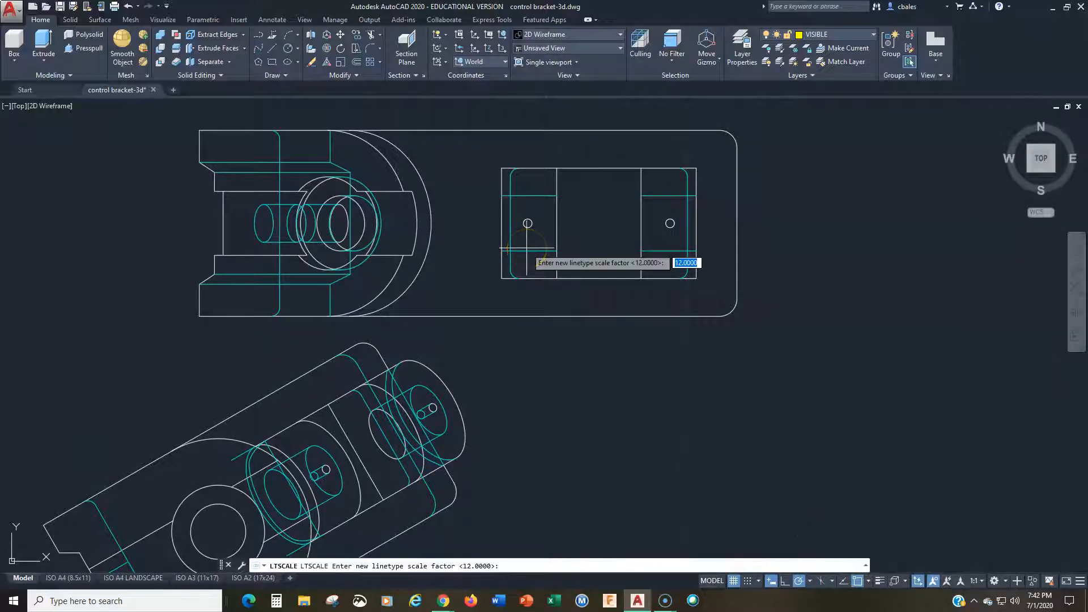
{"action": "type", "text": "1"}
{"action": "key", "text": "Return"}
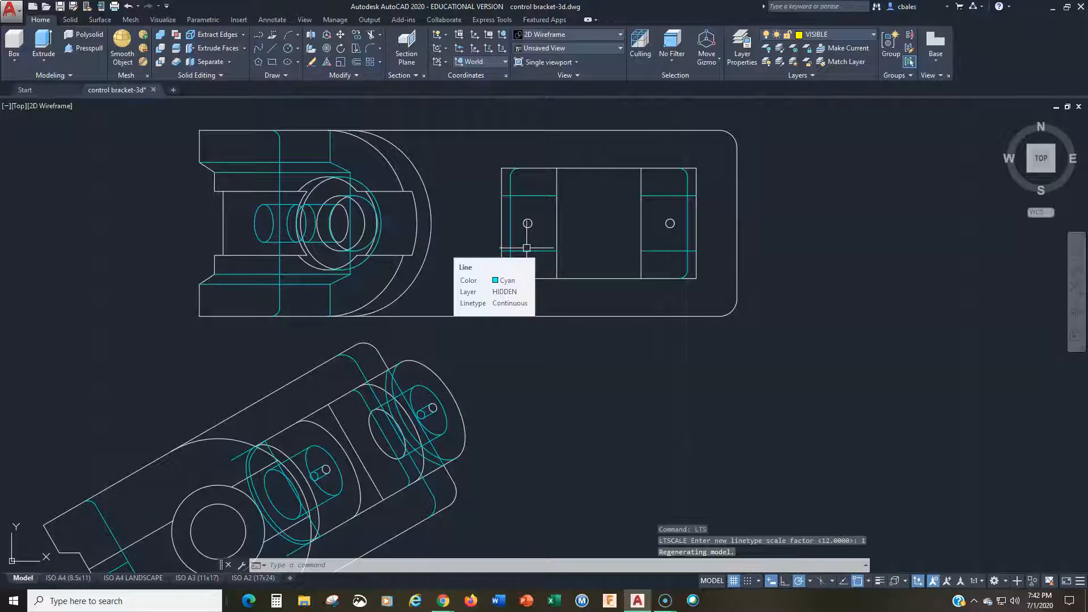
{"action": "key", "text": "Escape"}
{"action": "key", "text": "Escape"}
{"action": "key", "text": "Escape"}
Step: Review the linetypes assigned to the drawing's layers, including the HIDDEN layer
{"action": "left_click", "coordinate": [744, 46]}
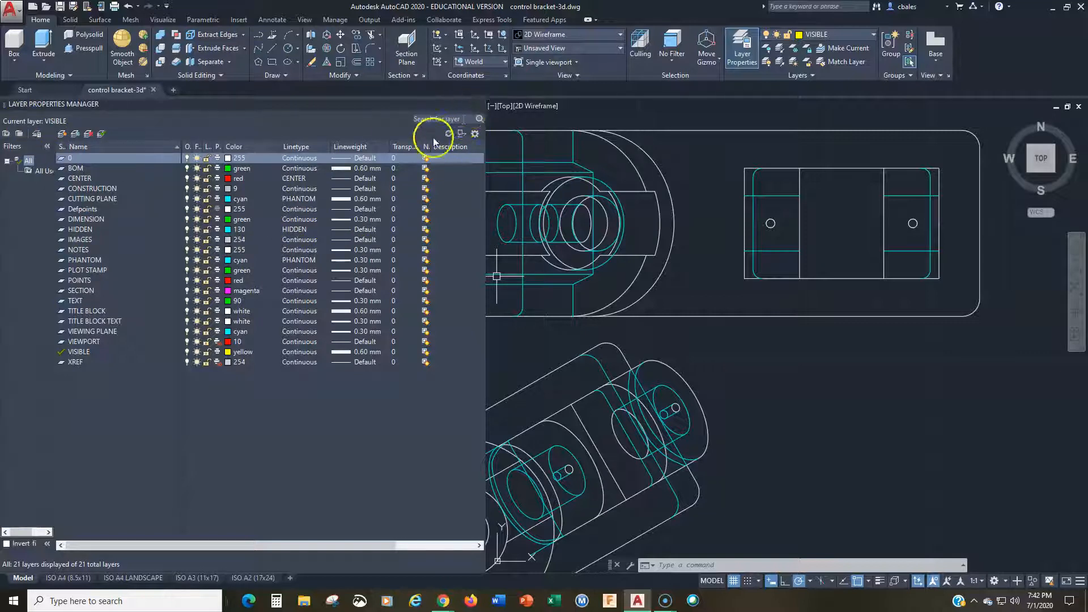
{"action": "left_click", "coordinate": [477, 105]}
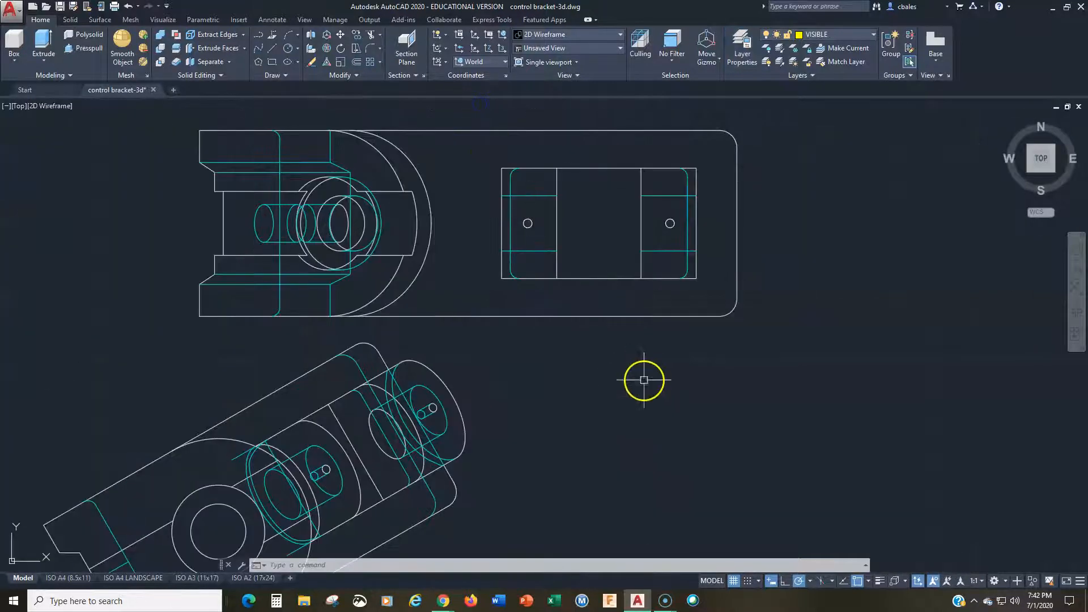
{"action": "key", "text": "Escape"}
{"action": "key", "text": "Escape"}
{"action": "key", "text": "Escape"}
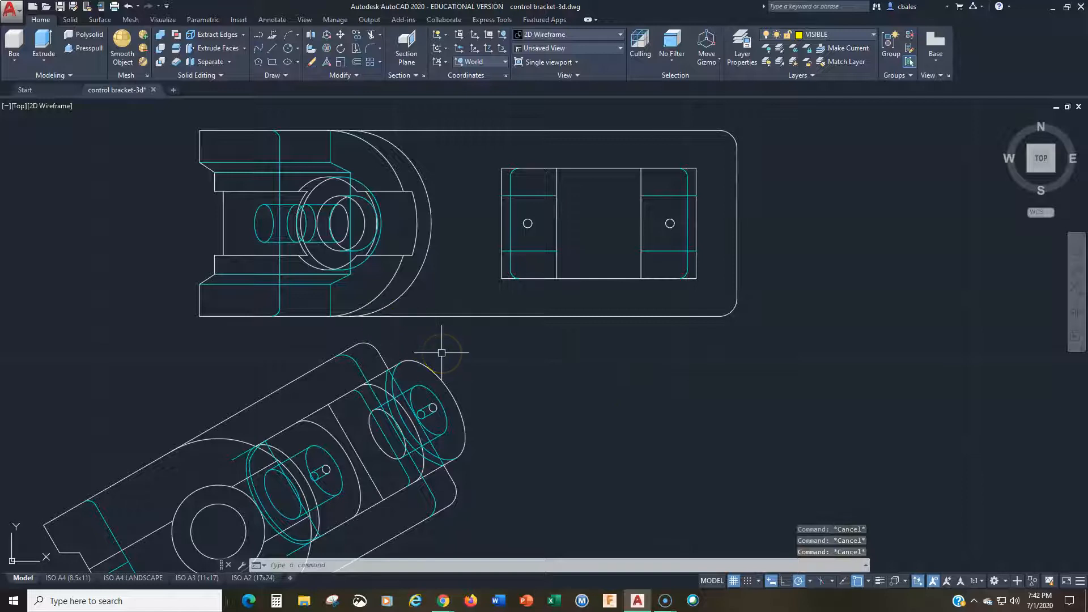
Step: Try global linetype scale factors of 100 and 0.1 on the drawing
{"action": "type", "text": "lts"}
{"action": "key", "text": "Return"}
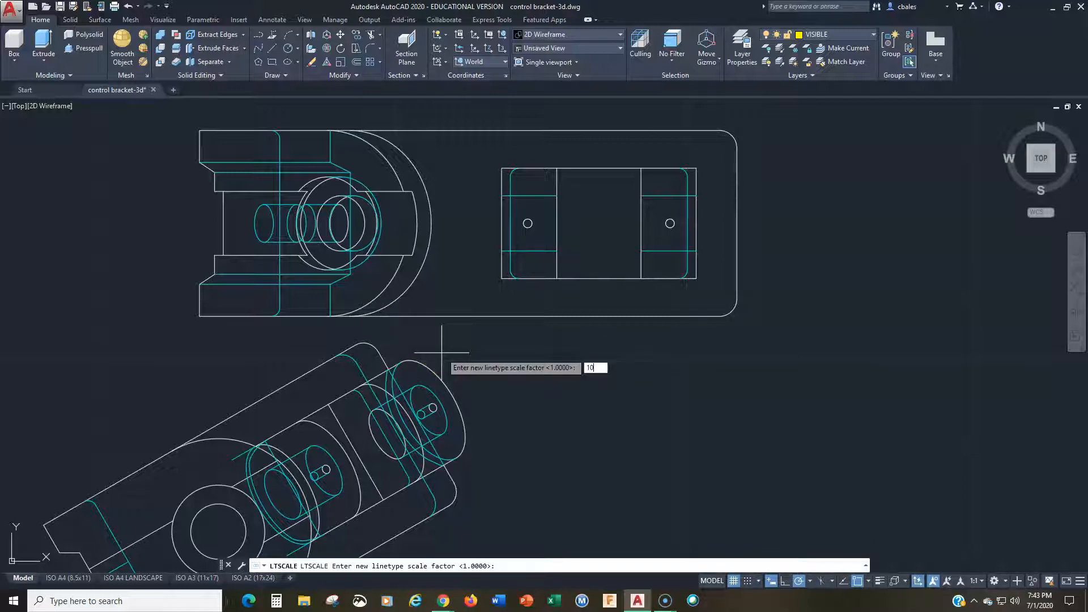
{"action": "type", "text": "100"}
{"action": "key", "text": "Return"}
{"action": "key", "text": "Return"}
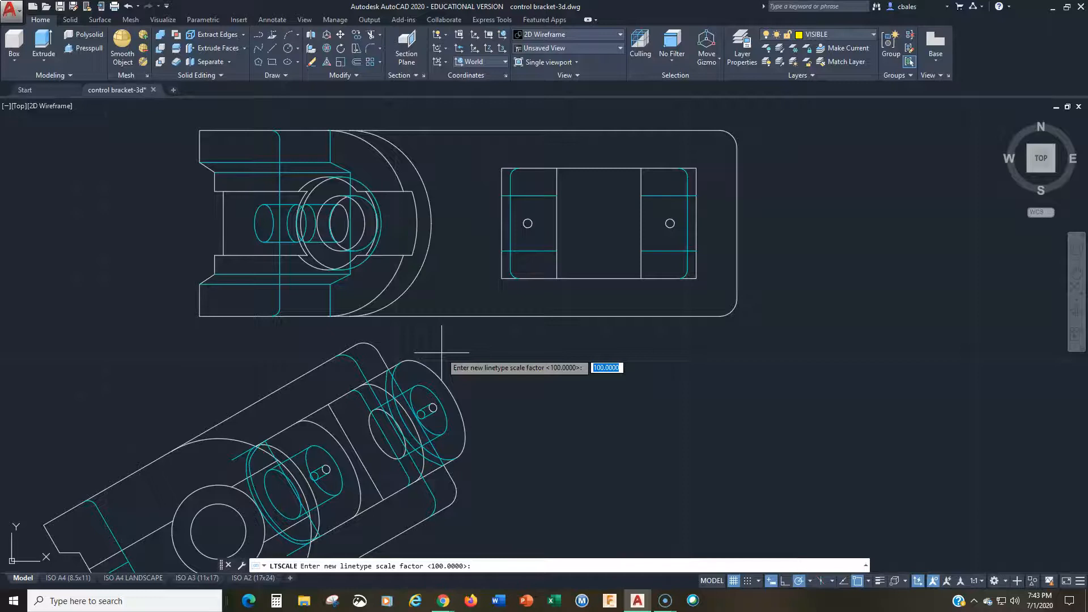
{"action": "type", "text": ".1"}
Step: Regenerate the drawing to refresh how the linetypes are displayed
{"action": "key", "text": "Return"}
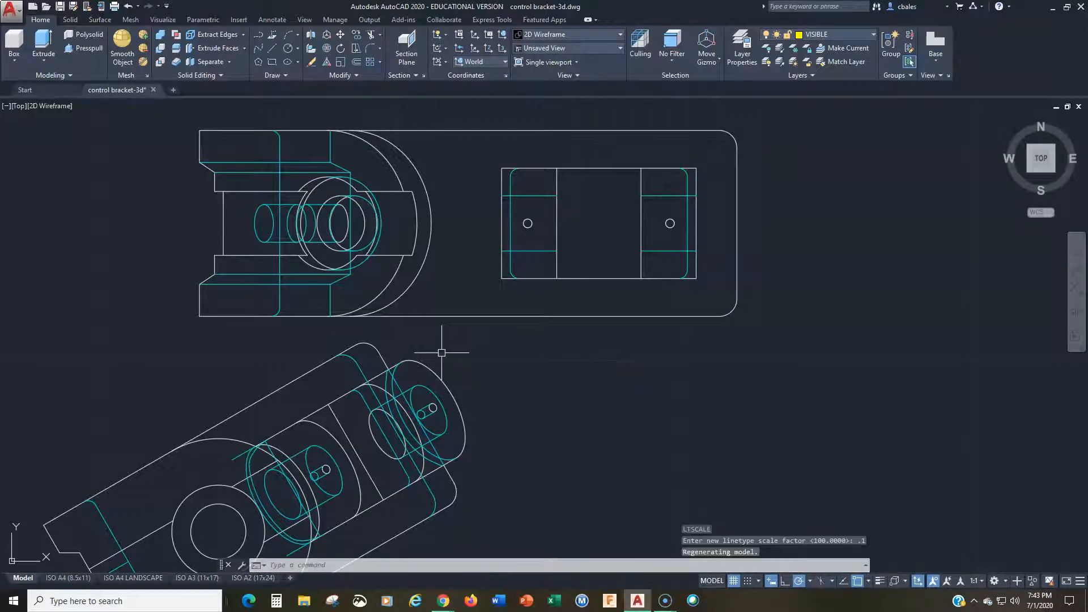
{"action": "key", "text": "Escape"}
{"action": "key", "text": "Escape"}
{"action": "key", "text": "Escape"}
{"action": "type", "text": "re"}
{"action": "key", "text": "Return"}
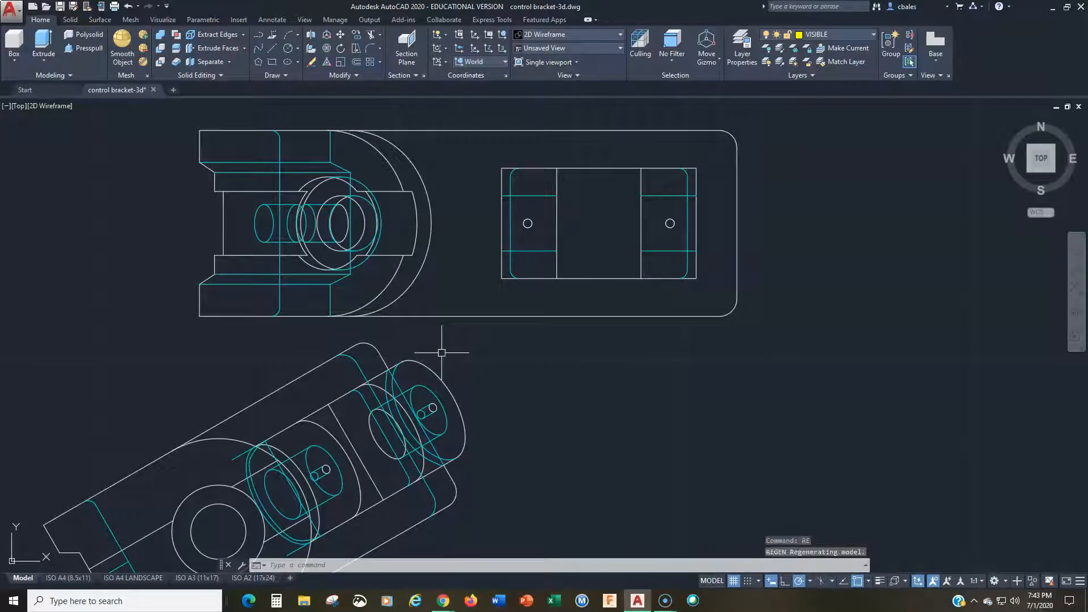
{"action": "key", "text": "Return"}
{"action": "key", "text": "Escape"}
{"action": "key", "text": "Escape"}
Step: Inspect the color, layer and linetype properties of a short horizontal cyan line in the top view
{"action": "left_click", "coordinate": [537, 250]}
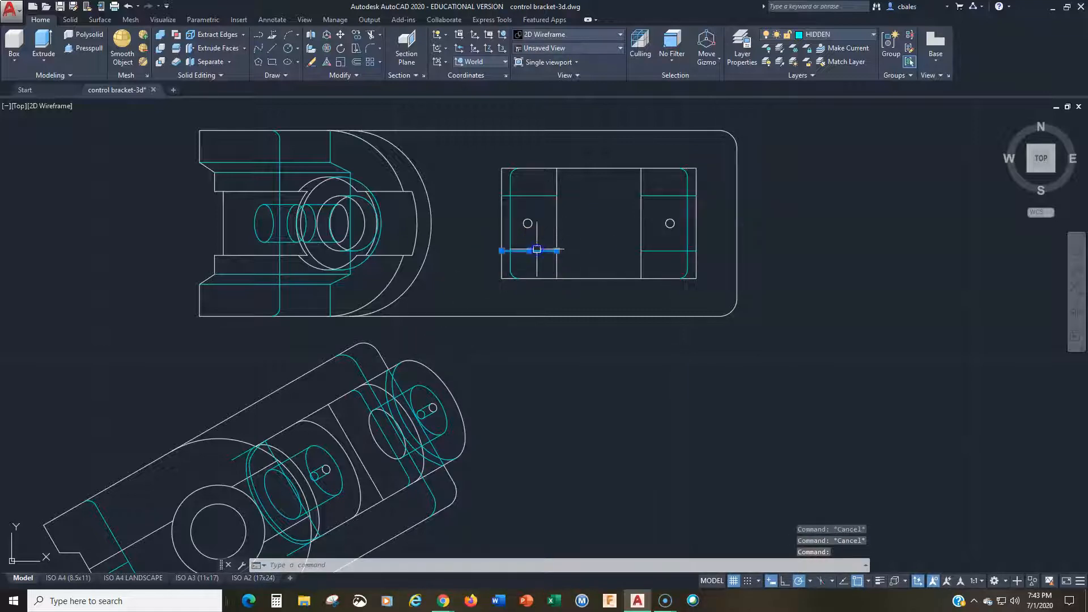
{"action": "right_click", "coordinate": [480, 213]}
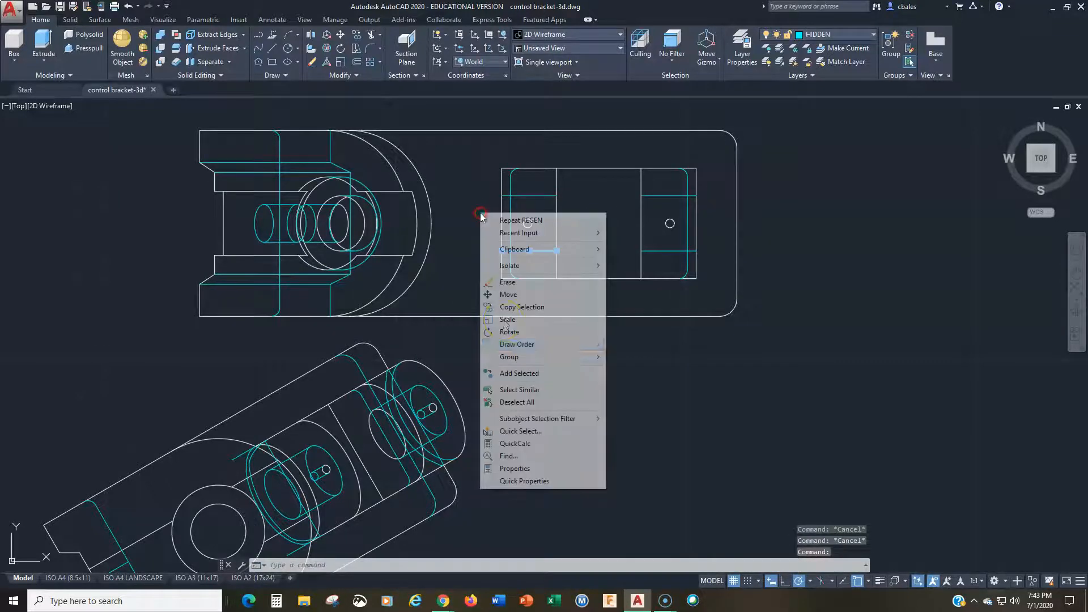
{"action": "left_click", "coordinate": [516, 468]}
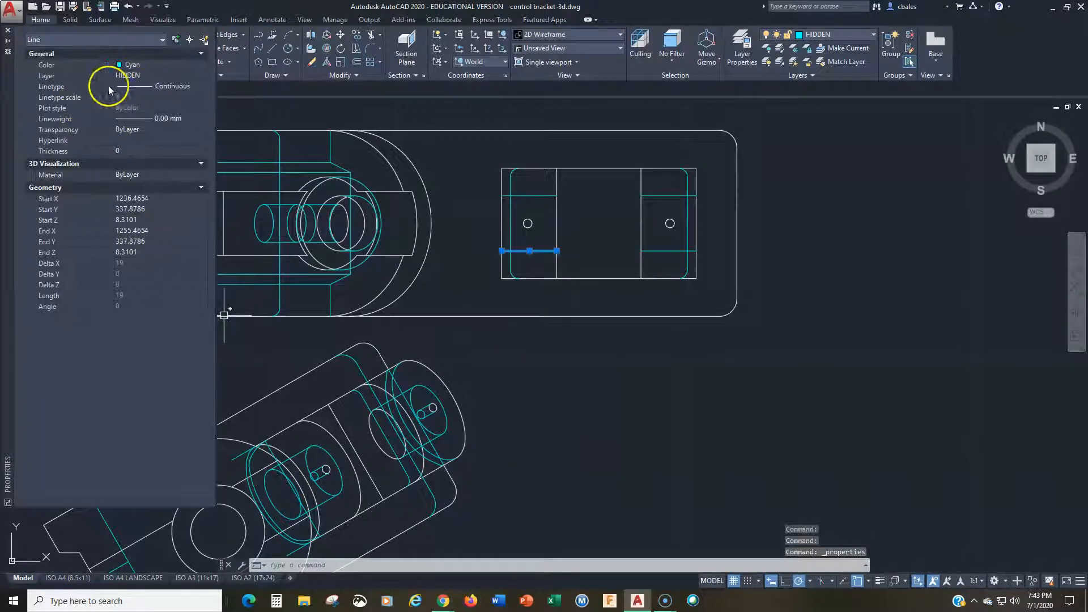
{"action": "key", "text": "Escape"}
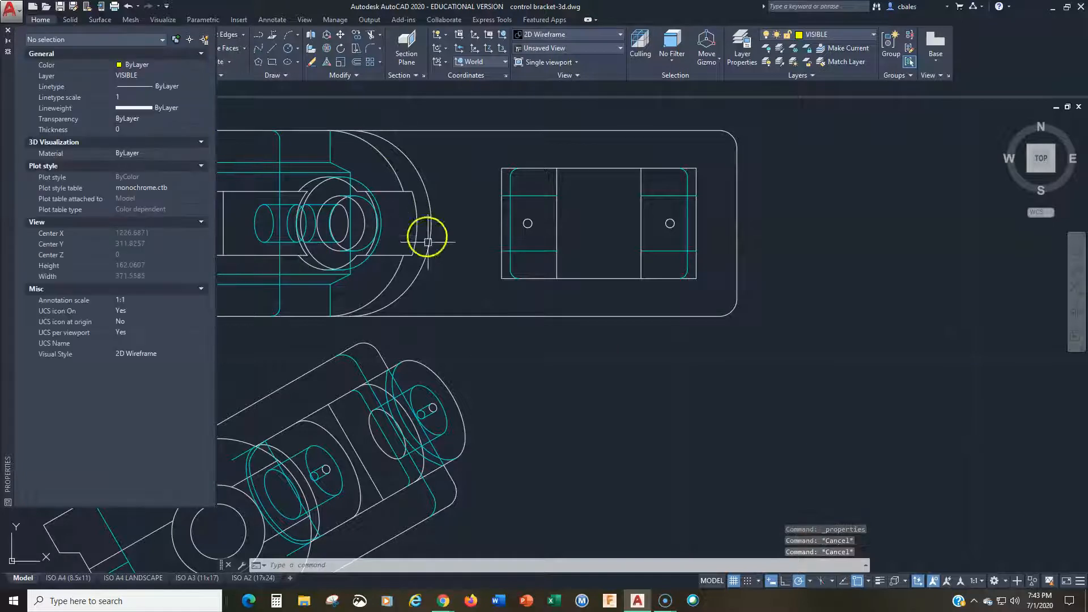
{"action": "left_click", "coordinate": [7, 31]}
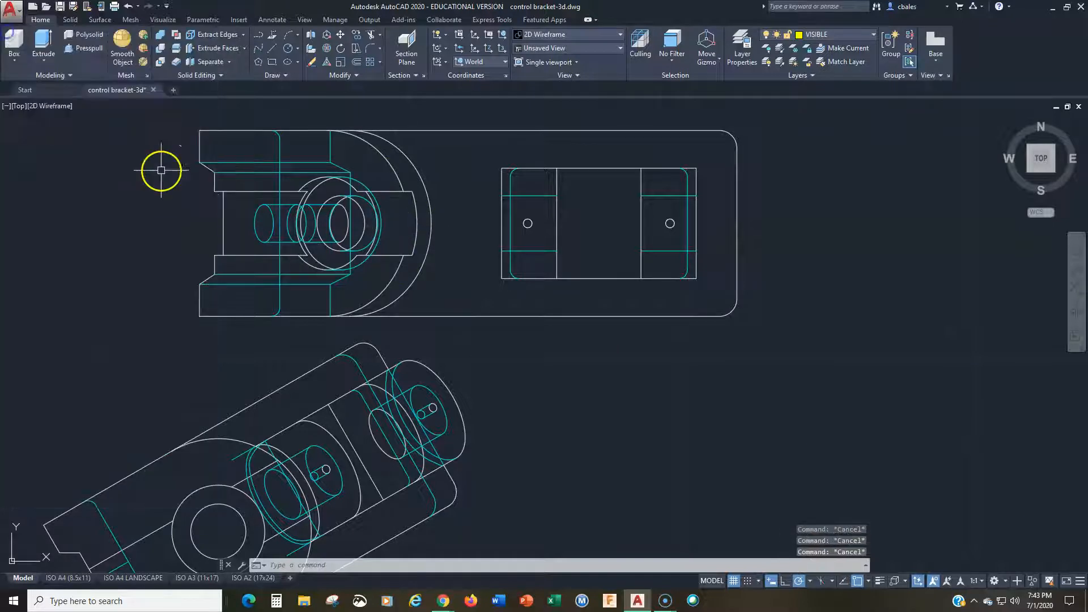
Step: Set the global linetype scale factor back to 1
{"action": "type", "text": "ltscale"}
{"action": "key", "text": "Return"}
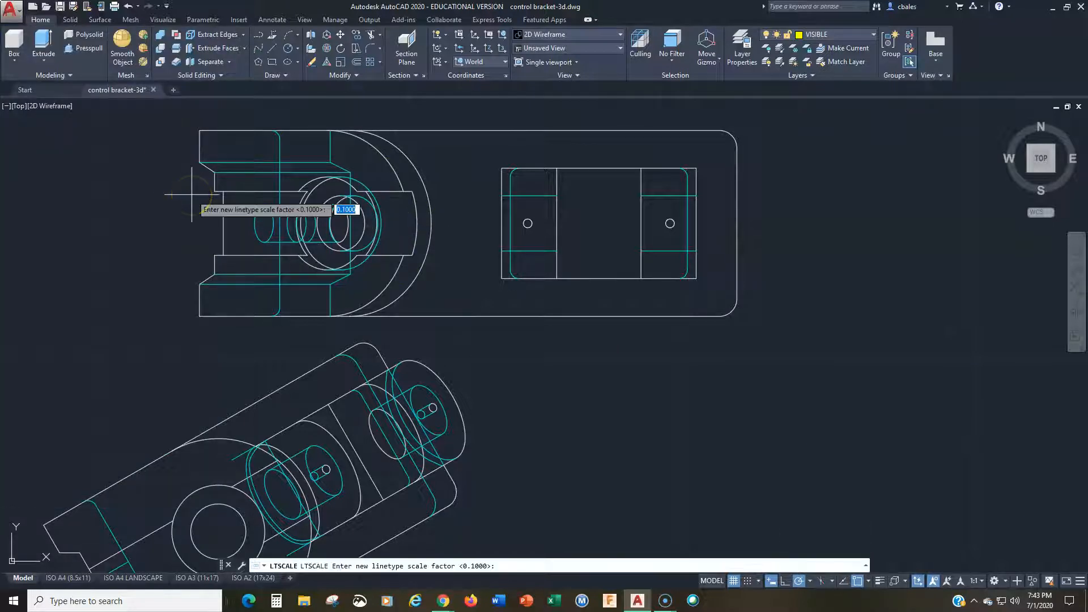
{"action": "type", "text": "1"}
{"action": "key", "text": "Return"}
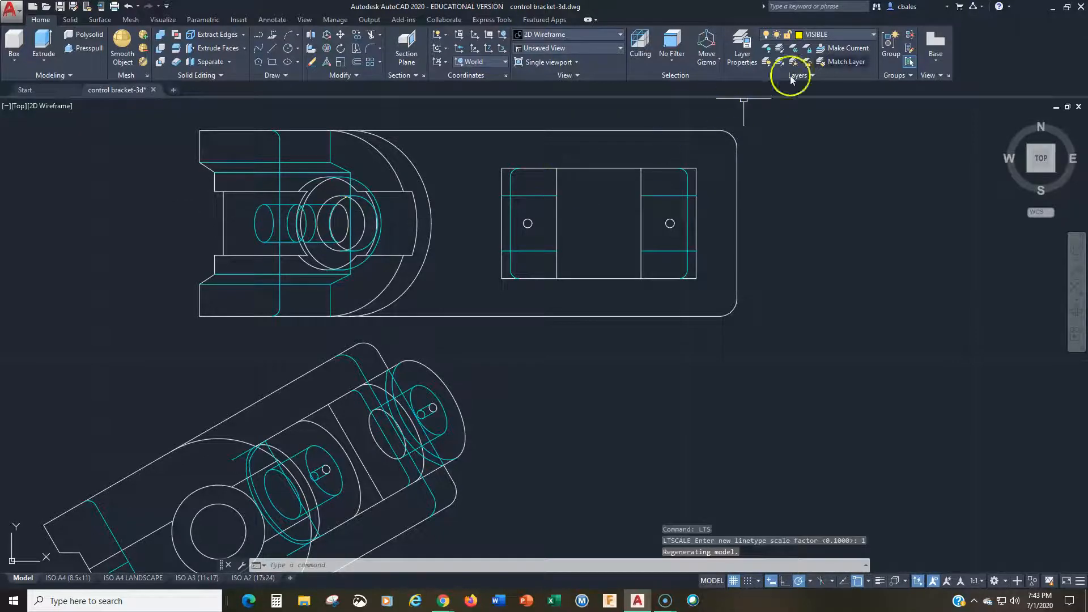
Step: Quick Select every object in the entire drawing whose color equals Cyan
{"action": "type", "text": "flatshot"}
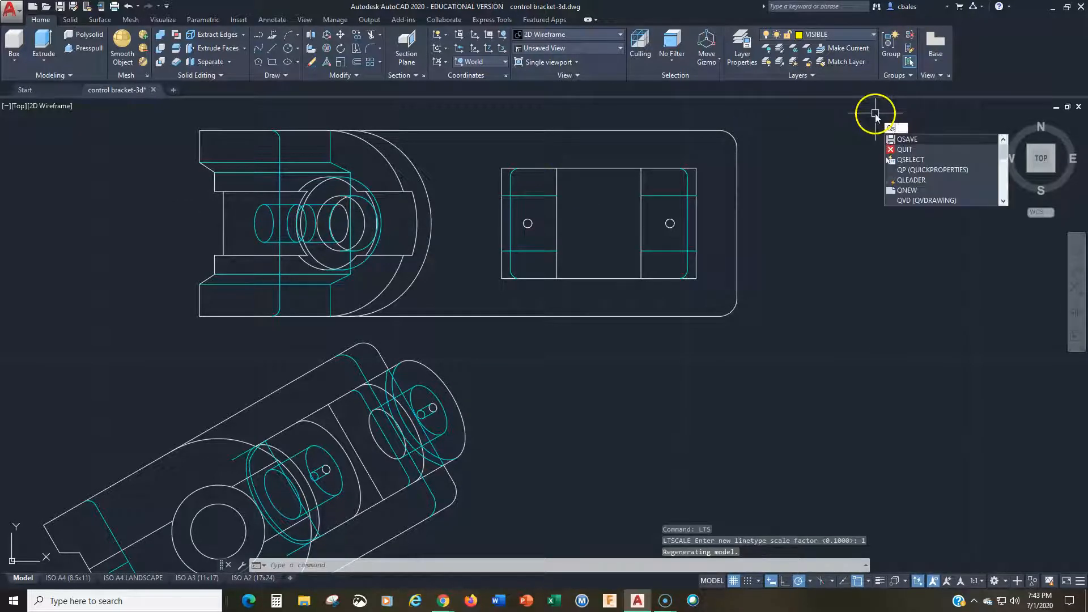
{"action": "key", "text": "Return"}
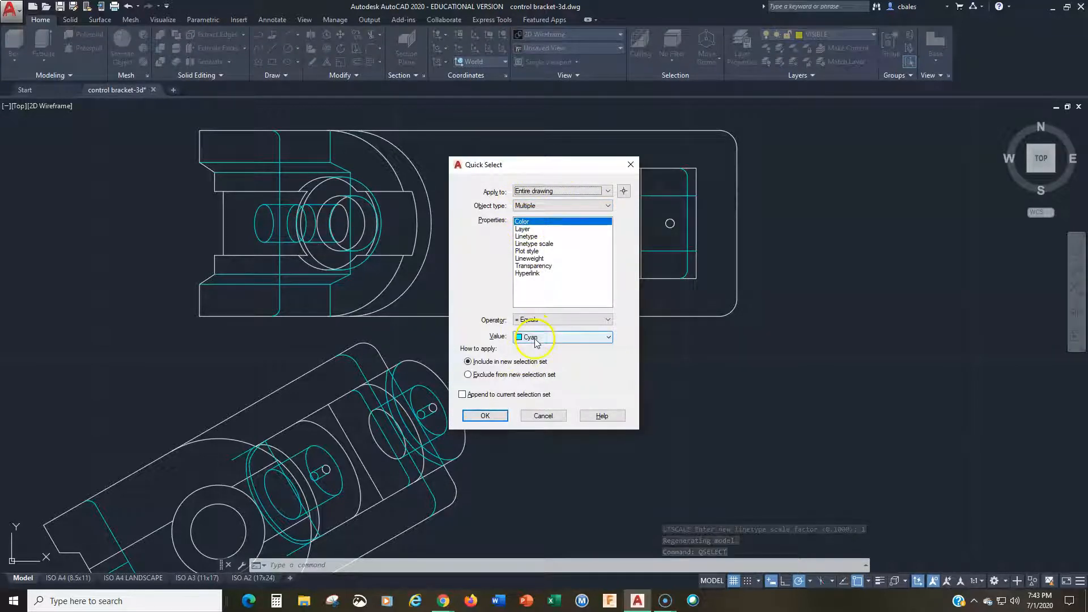
{"action": "left_click", "coordinate": [485, 416]}
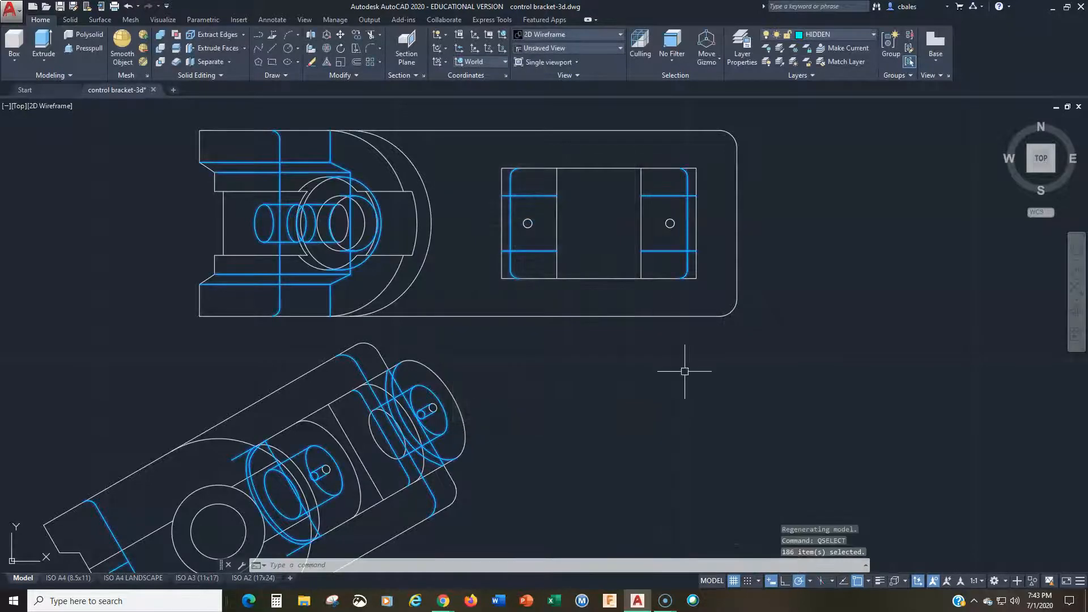
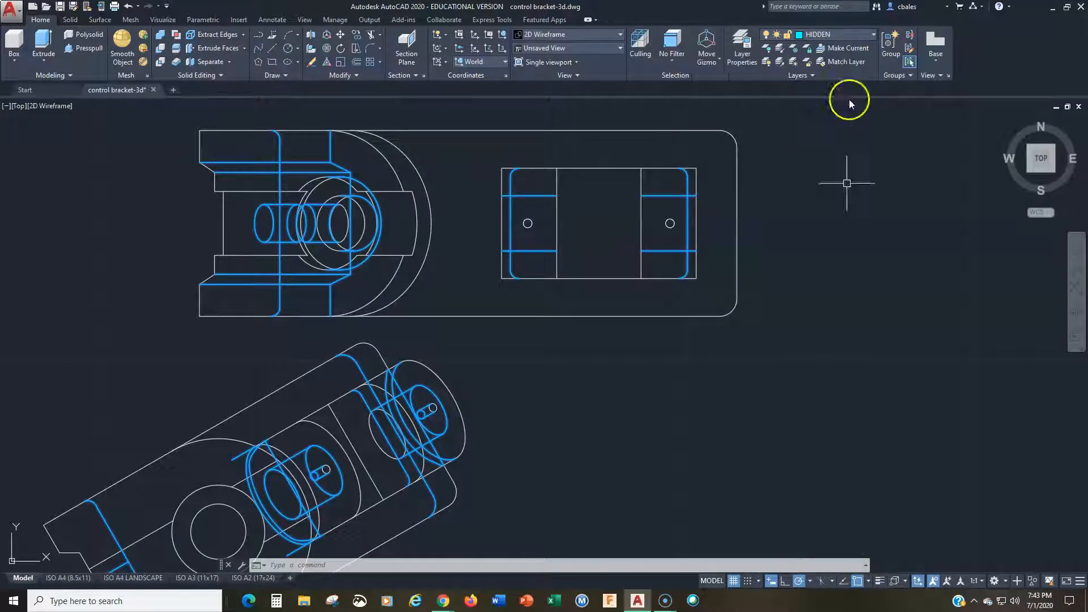
Step: Set the linetype of all the selected cyan hidden-line objects to ByLayer and clear the selection
{"action": "right_click", "coordinate": [839, 260]}
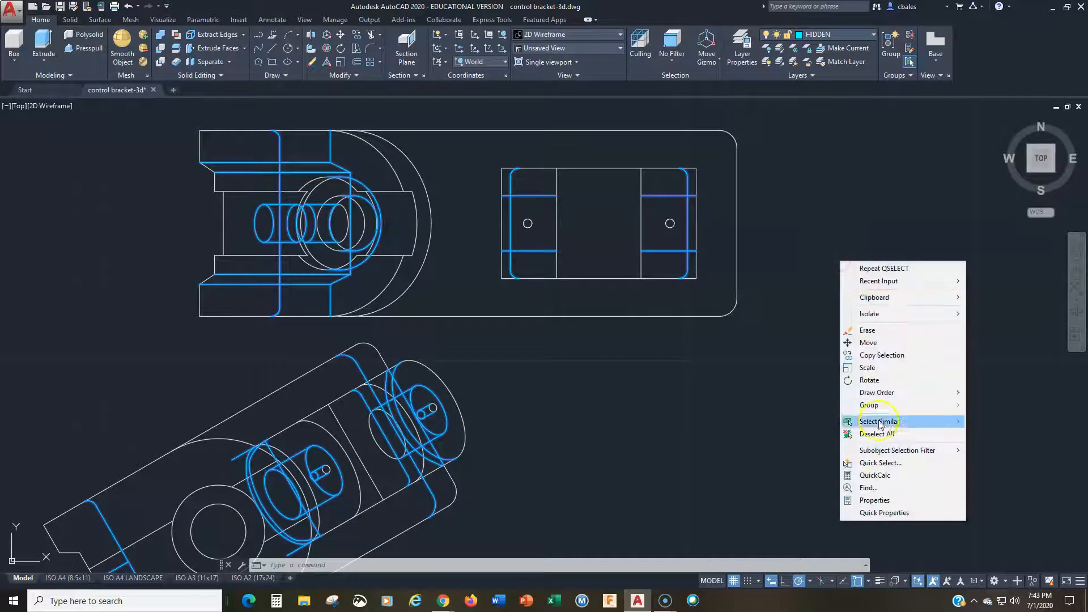
{"action": "left_click", "coordinate": [874, 500]}
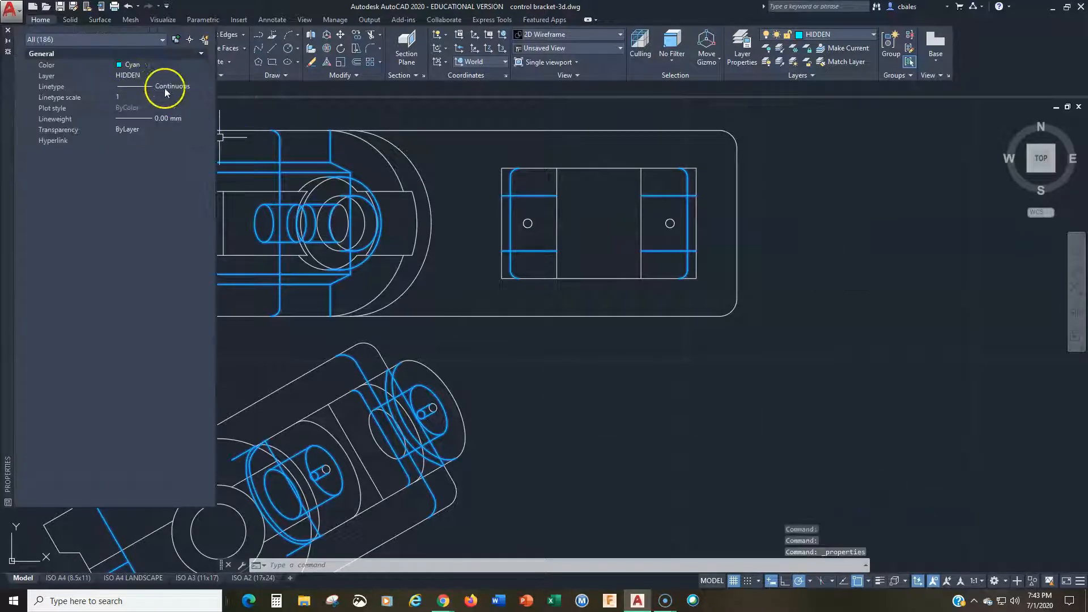
{"action": "left_click", "coordinate": [156, 87]}
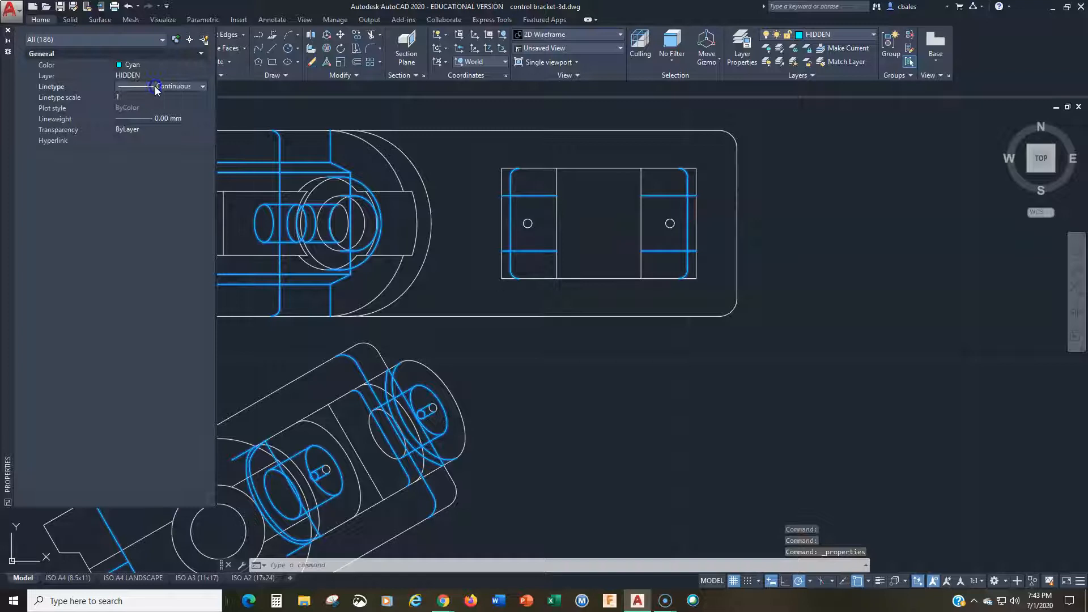
{"action": "left_click", "coordinate": [155, 86]}
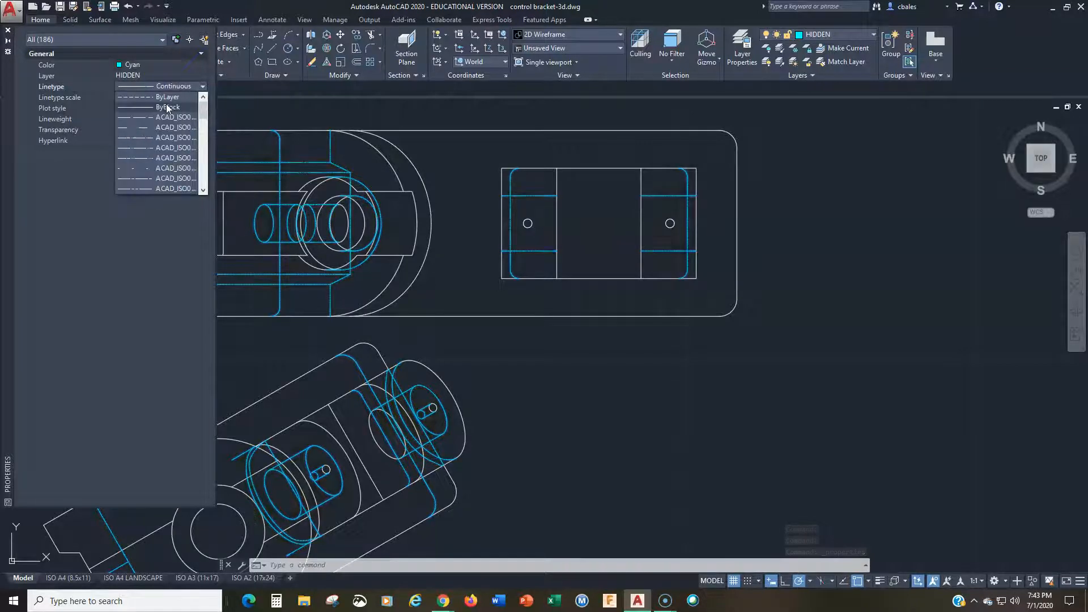
{"action": "left_click", "coordinate": [165, 97]}
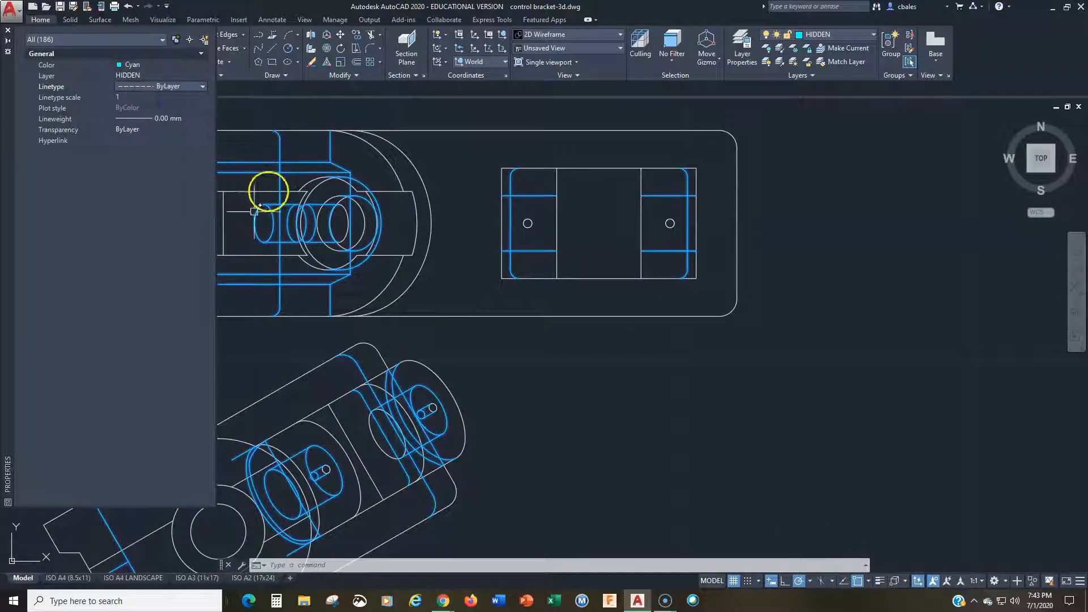
{"action": "key", "text": "Escape"}
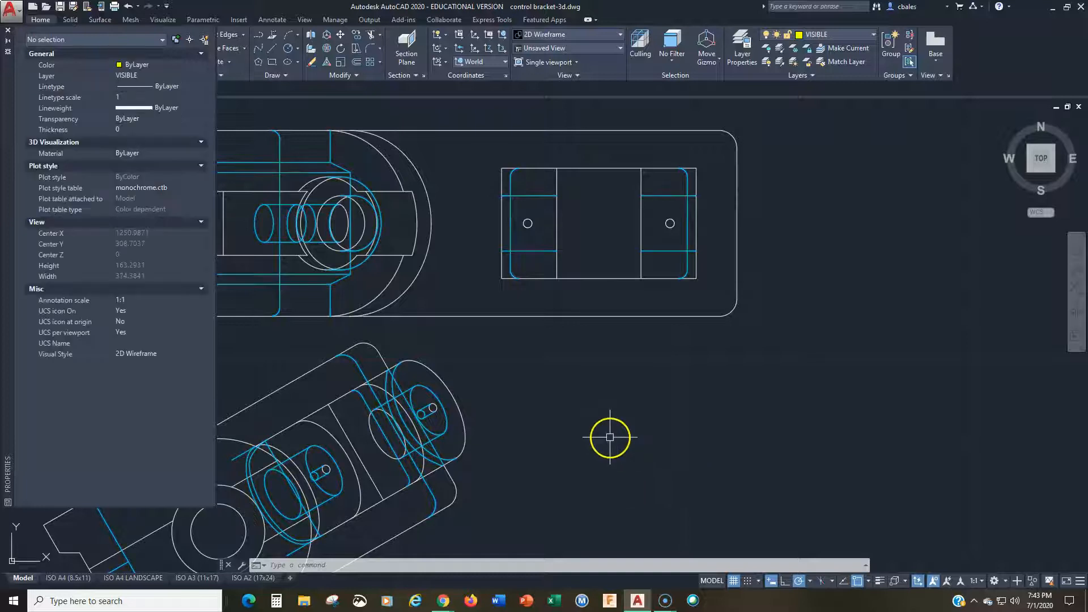
{"action": "left_click", "coordinate": [610, 436]}
{"action": "key", "text": "Escape"}
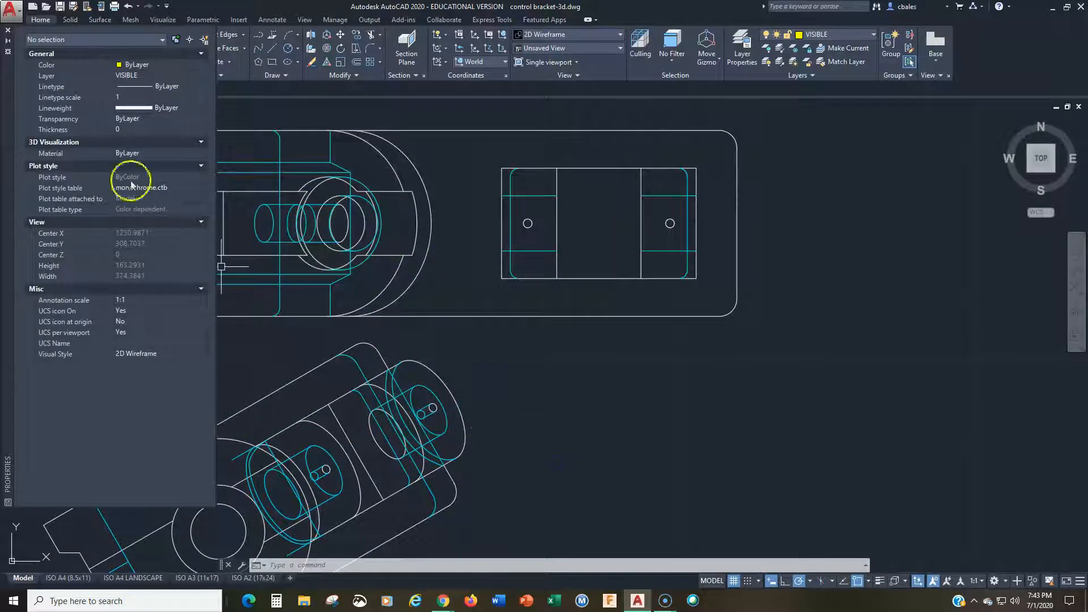
{"action": "left_click", "coordinate": [7, 53]}
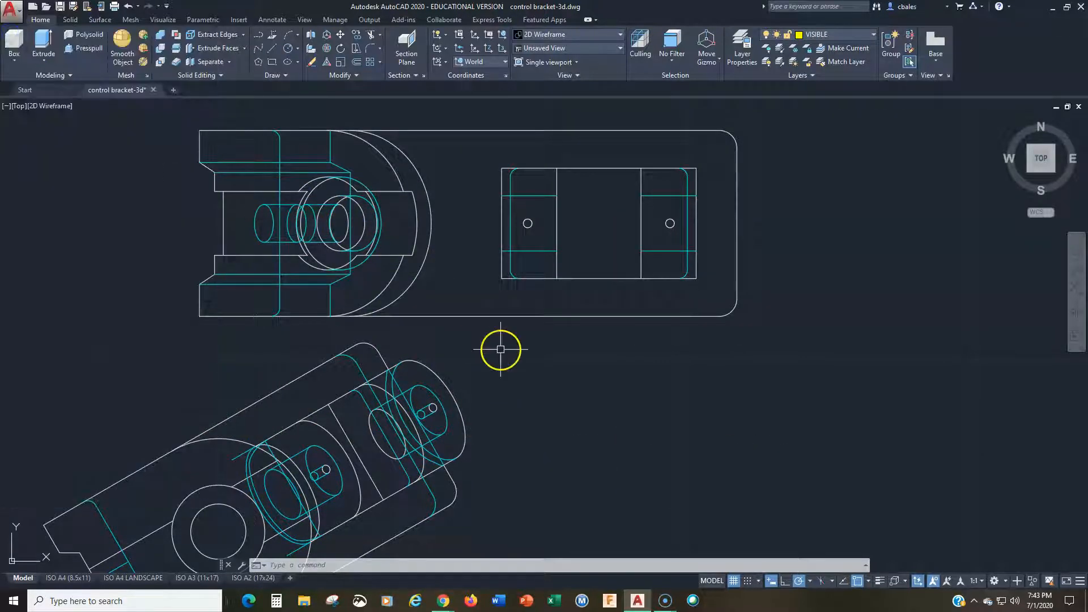
Step: Set the global linetype scale factor to 10
{"action": "key", "text": "Return"}
{"action": "type", "text": "10"}
{"action": "key", "text": "Return"}
{"action": "scroll", "coordinate": [500, 349], "scroll_direction": "down", "scroll_amount": 4}
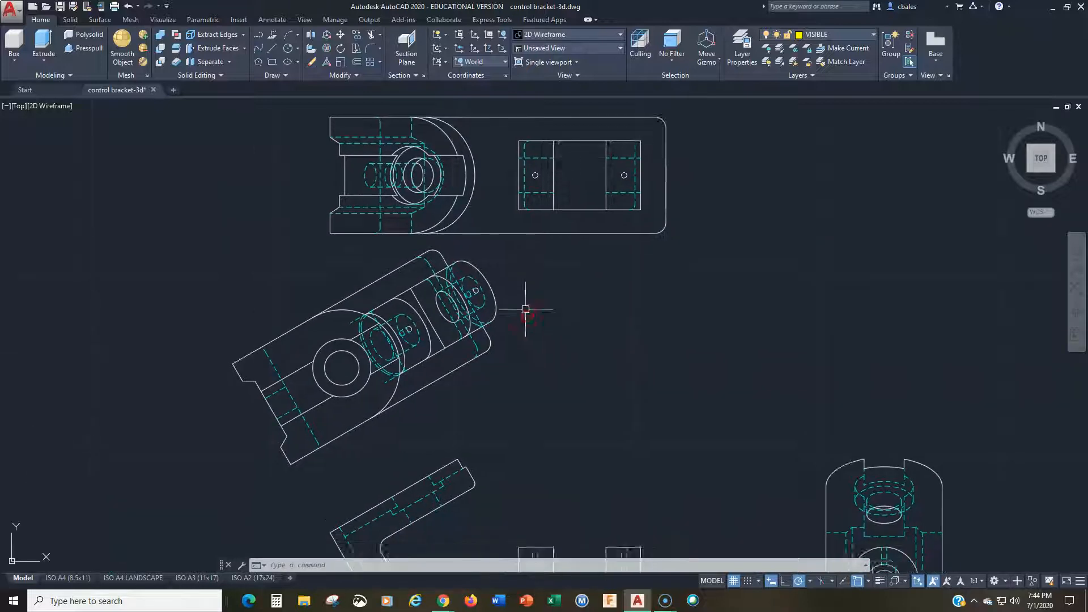
Step: Try to Quick Select every object in the entire drawing whose color equals White
{"action": "left_click", "coordinate": [470, 409]}
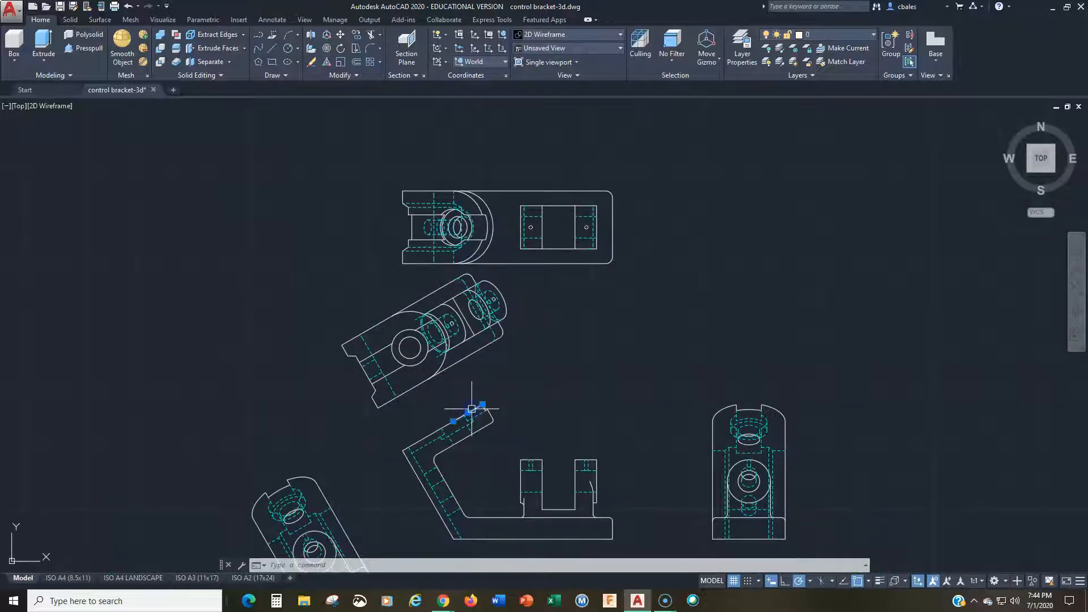
{"action": "key", "text": "Delete"}
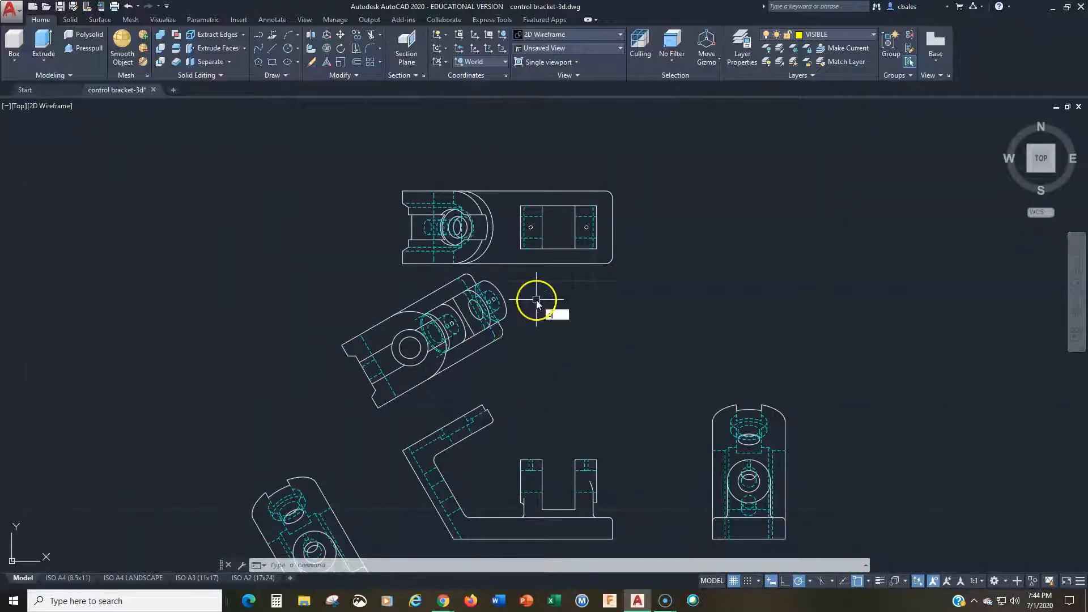
{"action": "type", "text": "Select"}
{"action": "key", "text": "Return"}
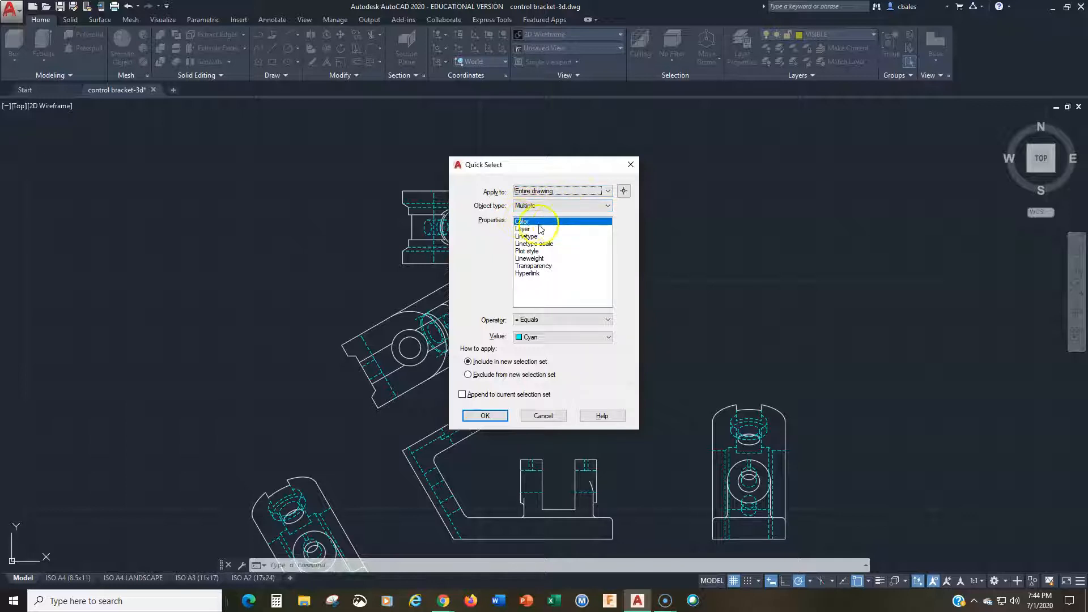
{"action": "left_click", "coordinate": [542, 336]}
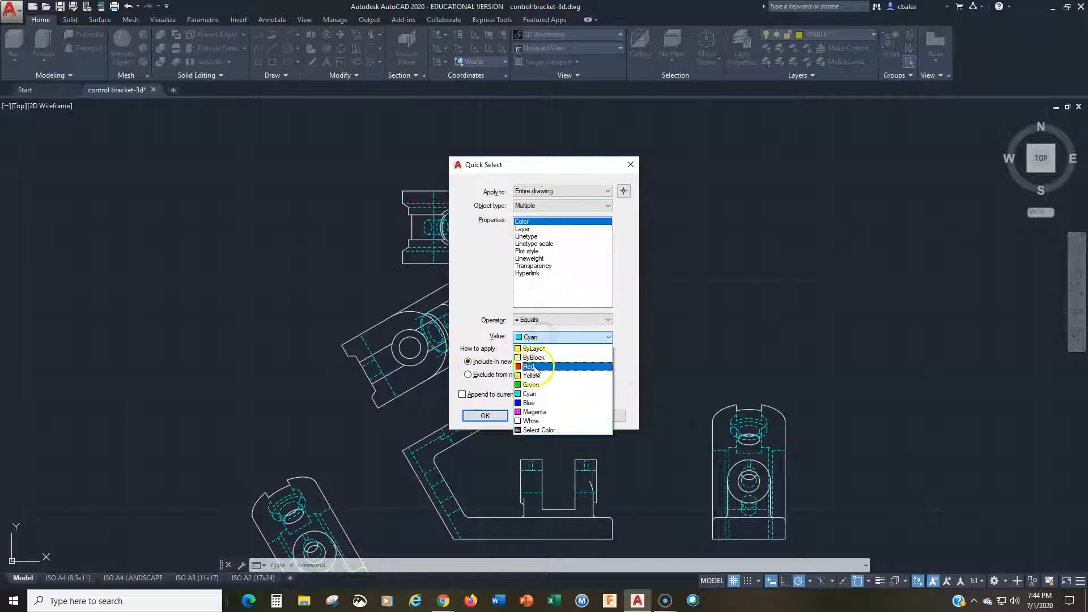
{"action": "left_click", "coordinate": [530, 420]}
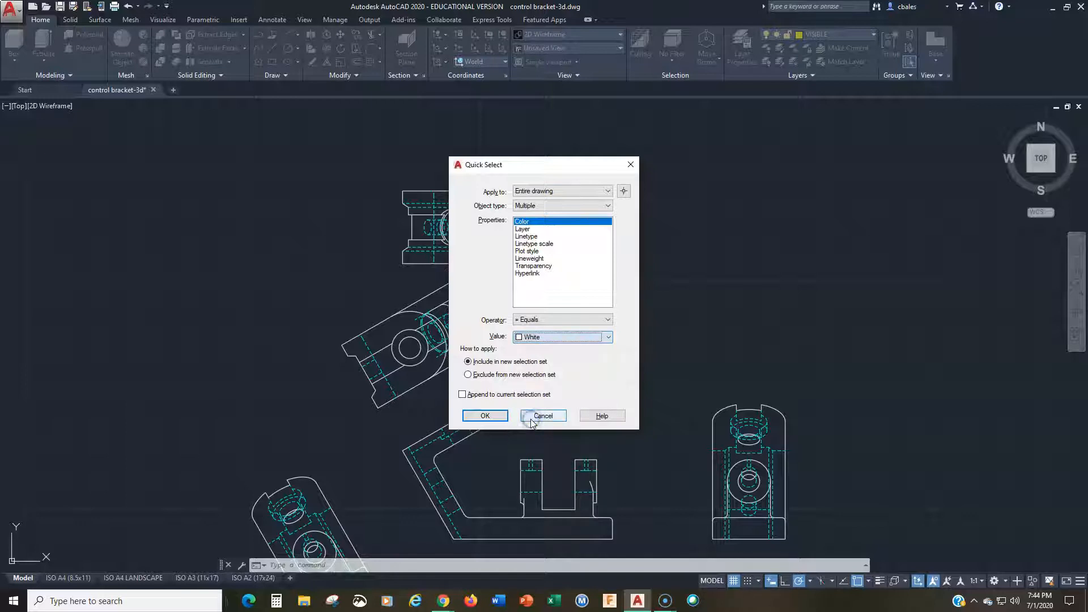
{"action": "left_click", "coordinate": [488, 416]}
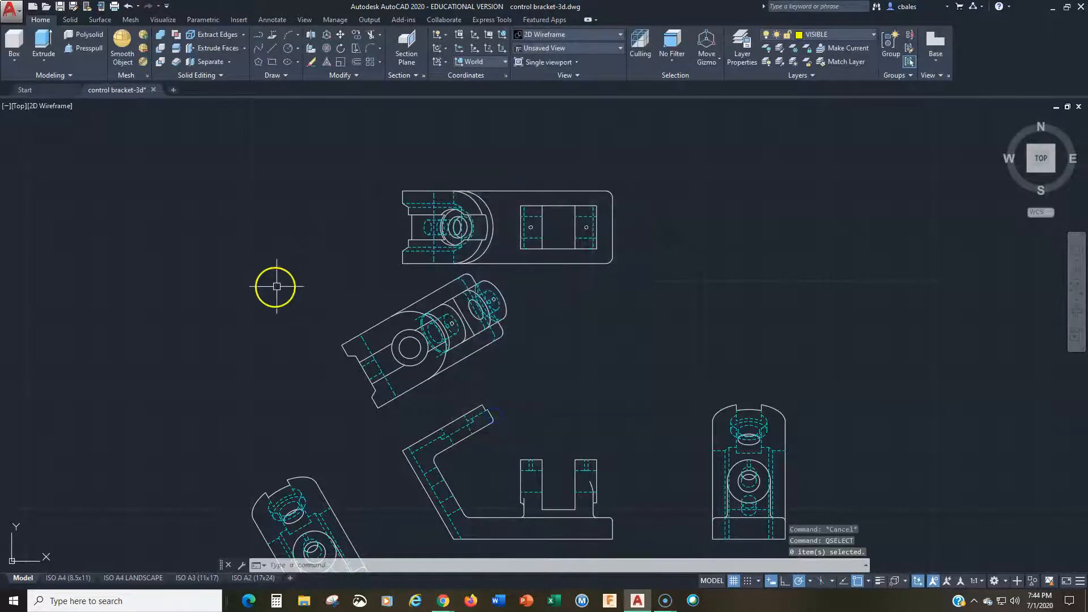
{"action": "key", "text": "Escape"}
{"action": "key", "text": "Escape"}
{"action": "key", "text": "Escape"}
Step: Inspect the color, layer and linetype properties of the long upper edge line in the top view
{"action": "left_click", "coordinate": [503, 192]}
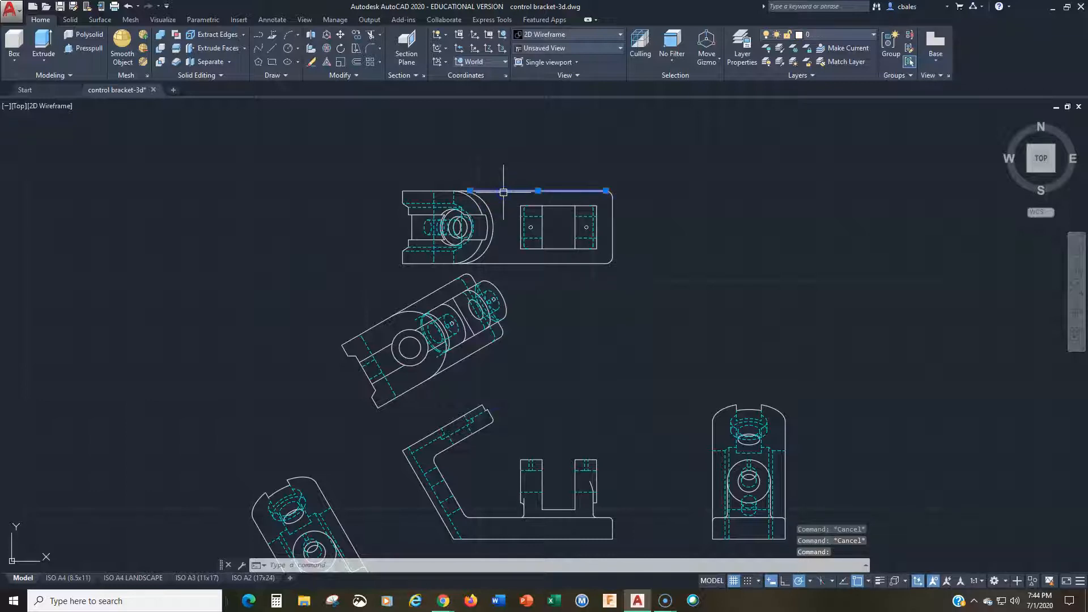
{"action": "right_click", "coordinate": [503, 192]}
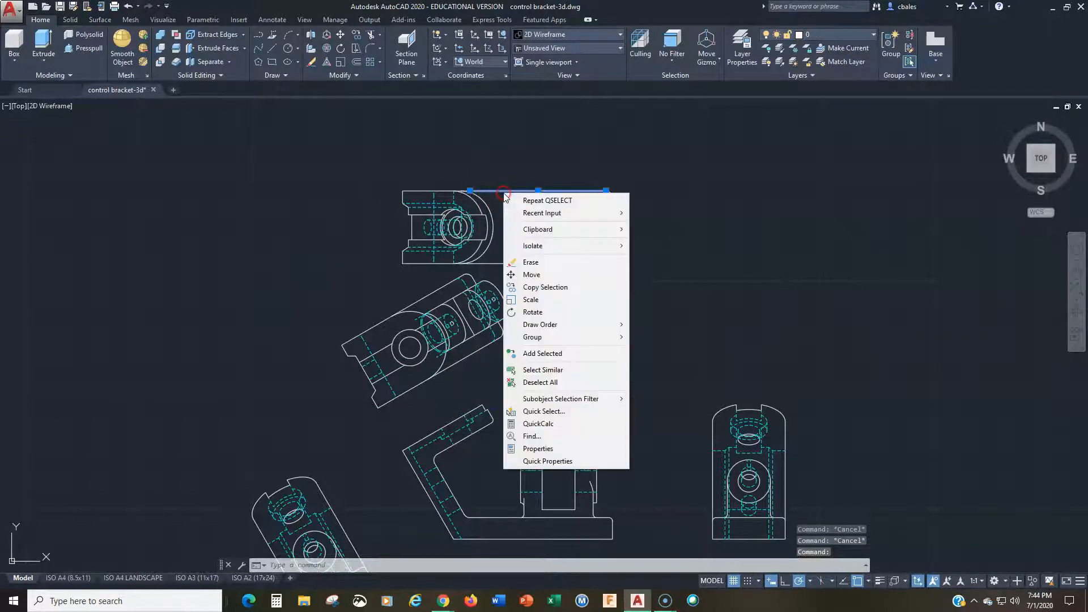
{"action": "left_click", "coordinate": [538, 449]}
{"action": "key", "text": "Escape"}
{"action": "key", "text": "Escape"}
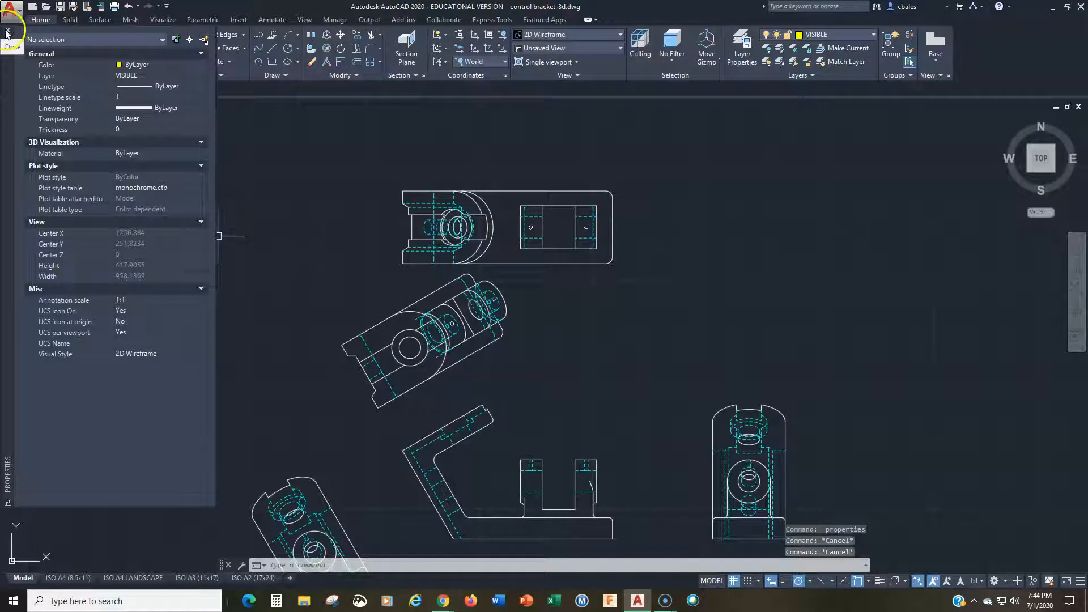
{"action": "left_click", "coordinate": [7, 31]}
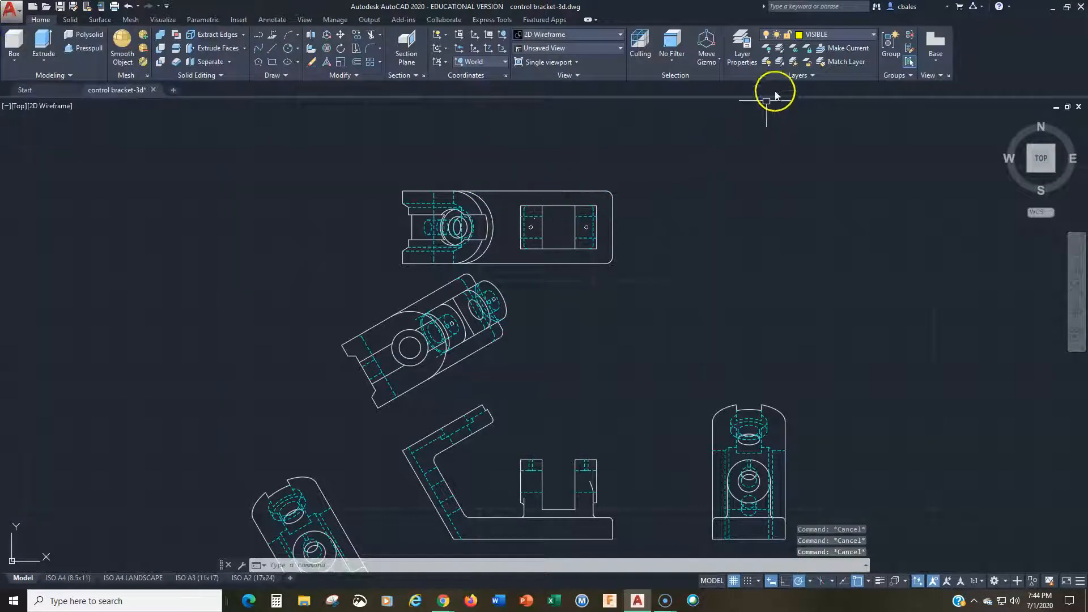
{"action": "mouse_move", "coordinate": [589, 187]}
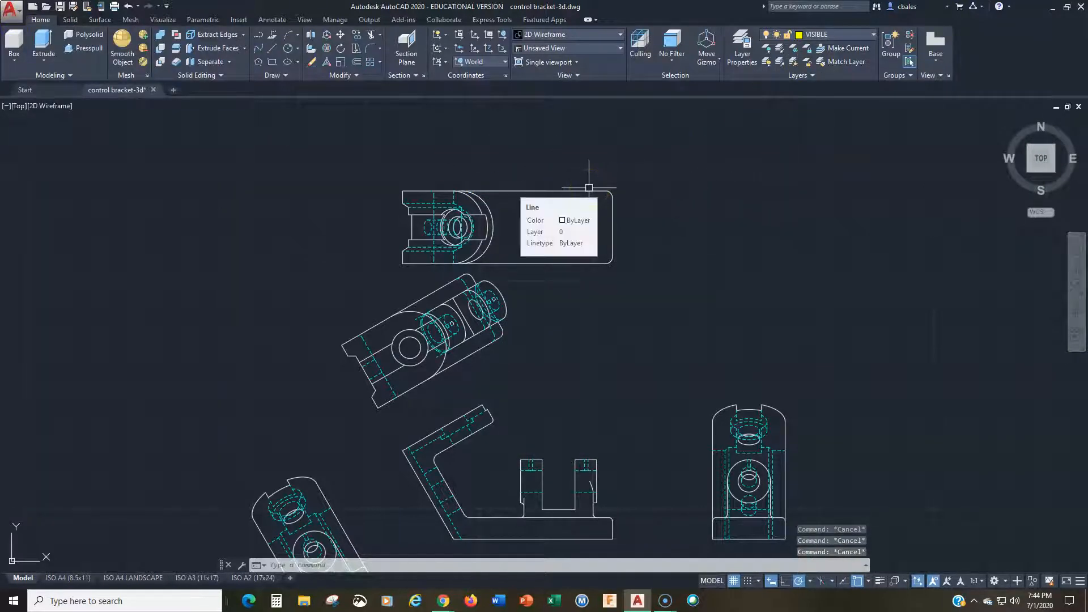
Step: Quick Select every object in the entire drawing whose layer equals 0 and reassign them to the VISIBLE layer
{"action": "type", "text": "qselect"}
{"action": "key", "text": "Return"}
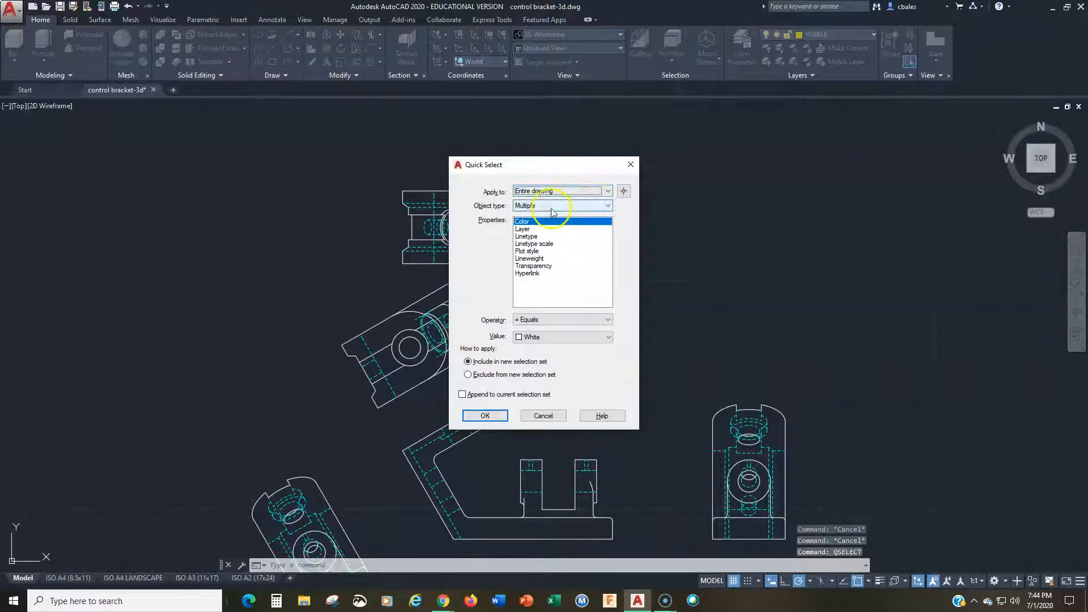
{"action": "left_click", "coordinate": [523, 229]}
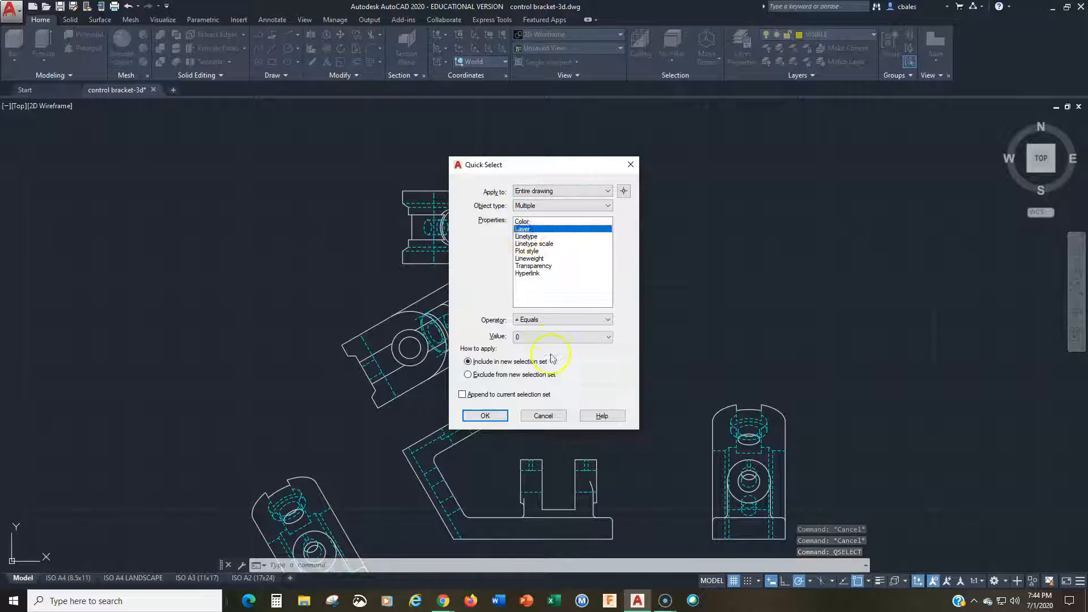
{"action": "left_click", "coordinate": [485, 415]}
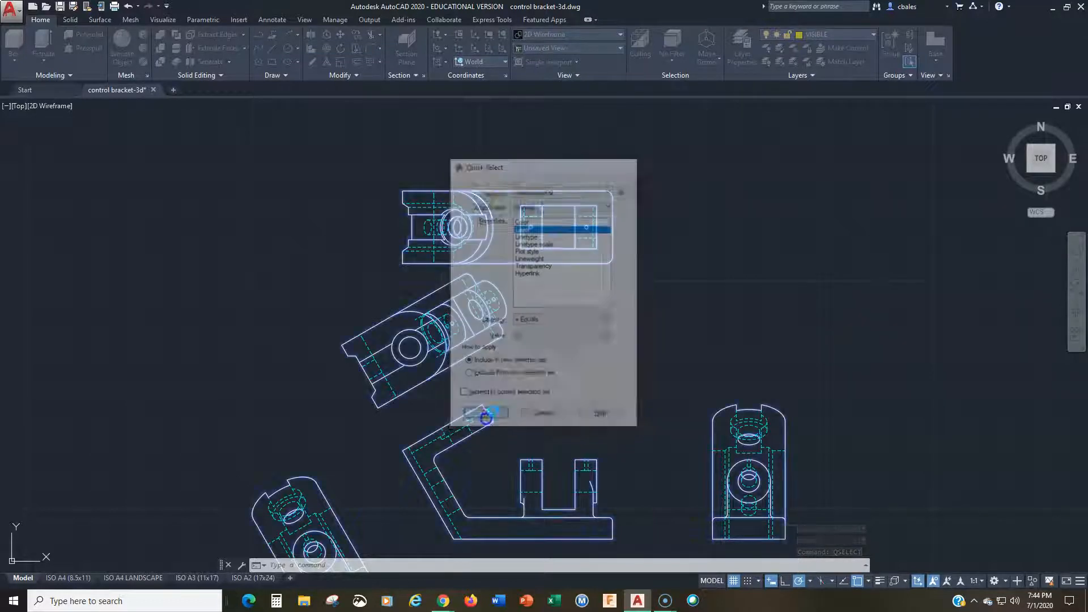
{"action": "left_click", "coordinate": [831, 34]}
{"action": "left_click", "coordinate": [819, 306]}
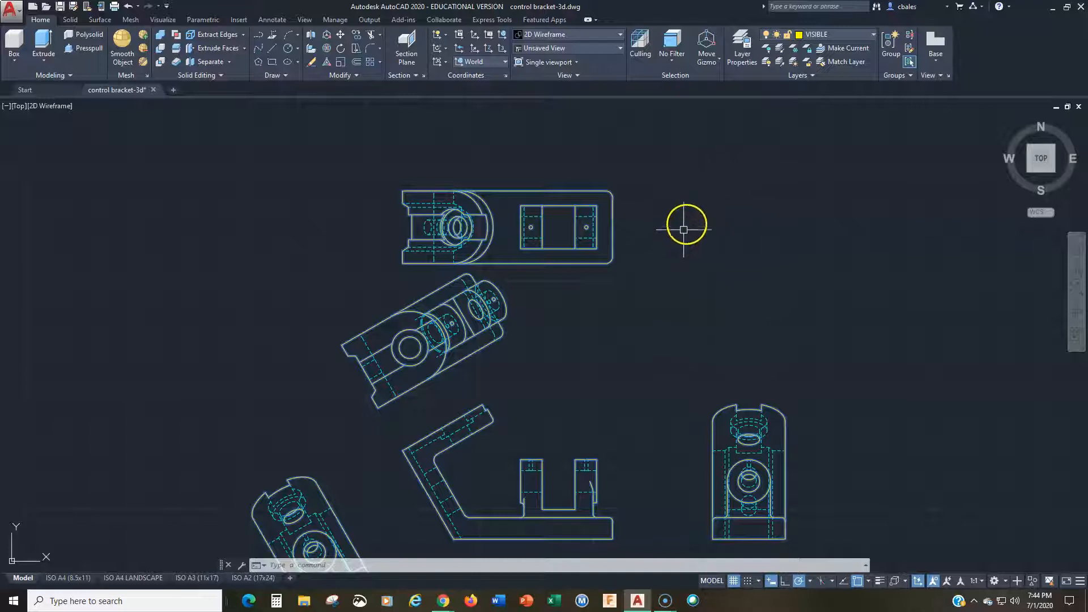
Step: Set the lineweight of all the selected visible-line objects to 0.60 mm and clear the selection
{"action": "right_click", "coordinate": [691, 255]}
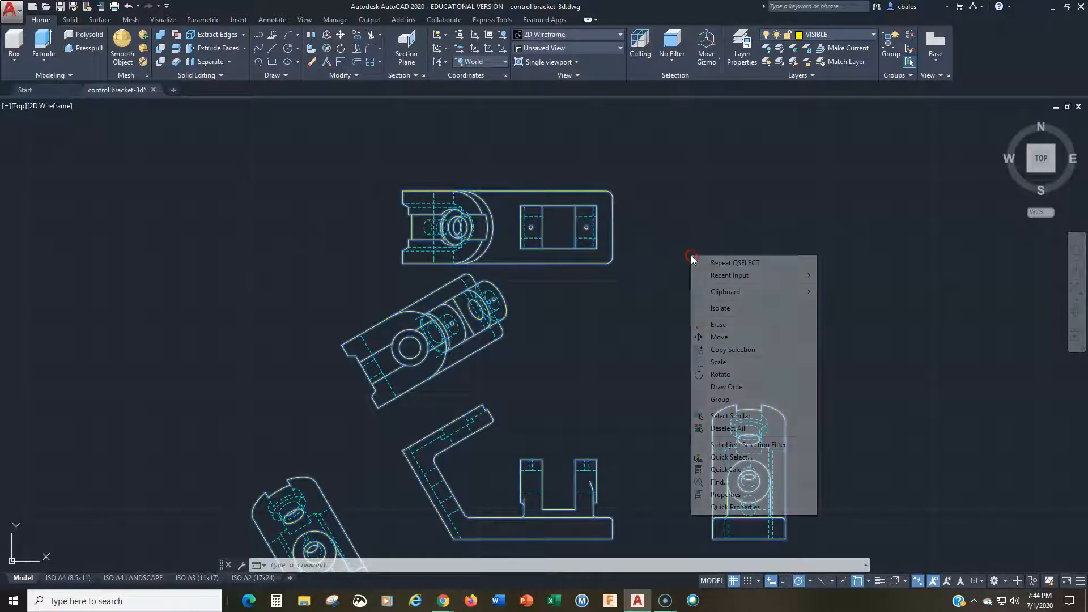
{"action": "left_click", "coordinate": [745, 495]}
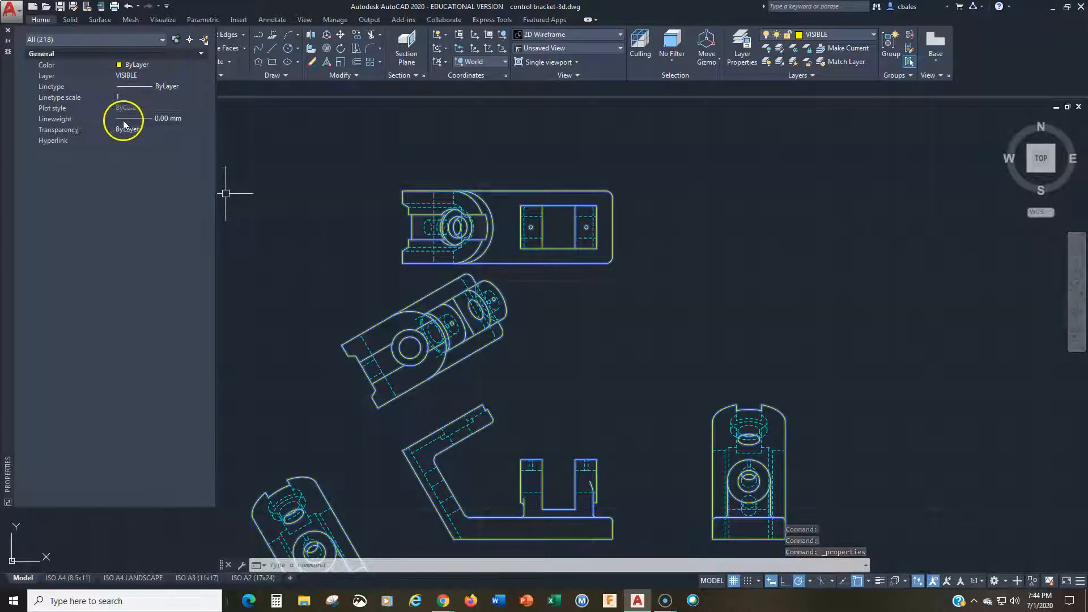
{"action": "left_click", "coordinate": [179, 115]}
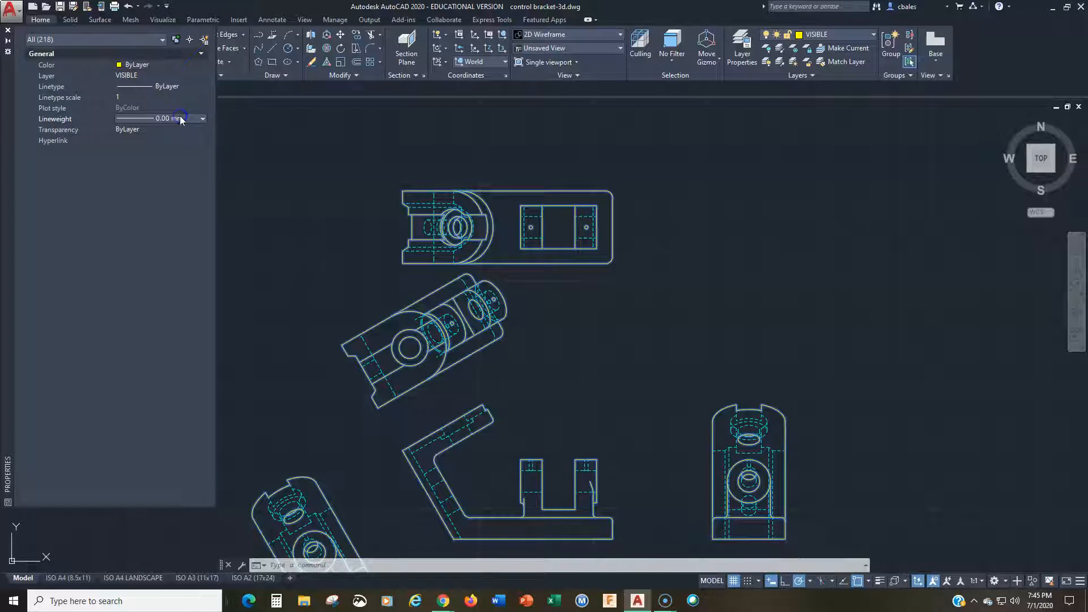
{"action": "left_click", "coordinate": [185, 117]}
{"action": "scroll", "coordinate": [175, 203], "scroll_direction": "down", "scroll_amount": 2}
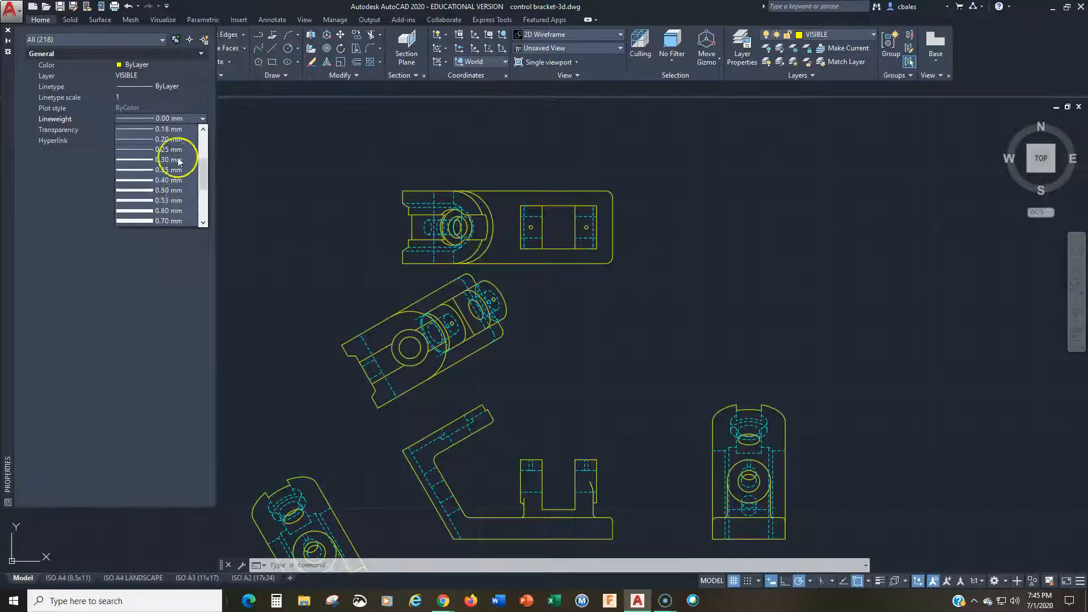
{"action": "left_click", "coordinate": [171, 214]}
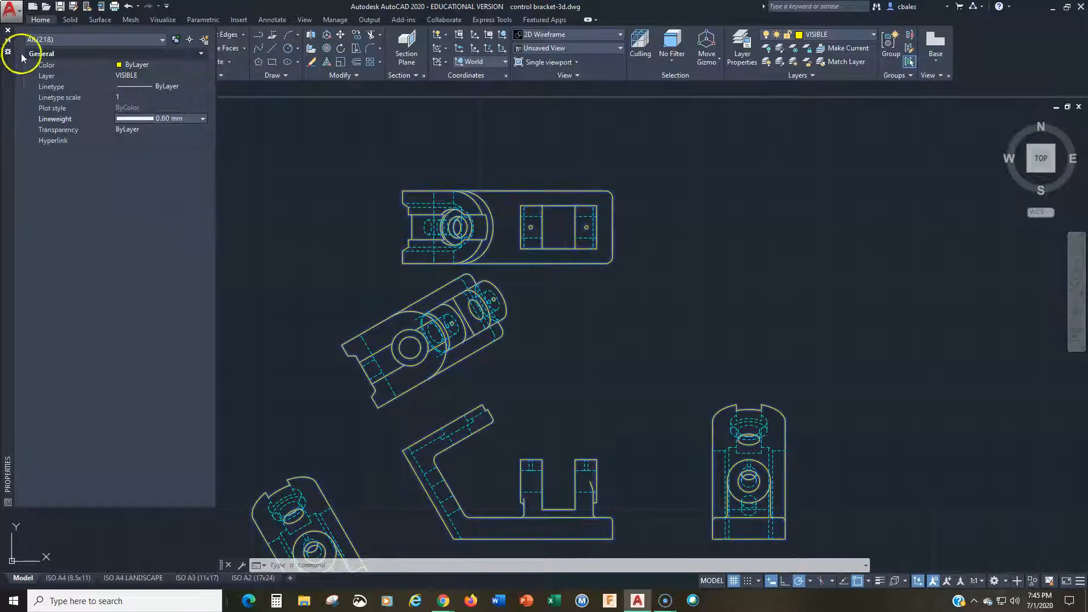
{"action": "left_click", "coordinate": [7, 30]}
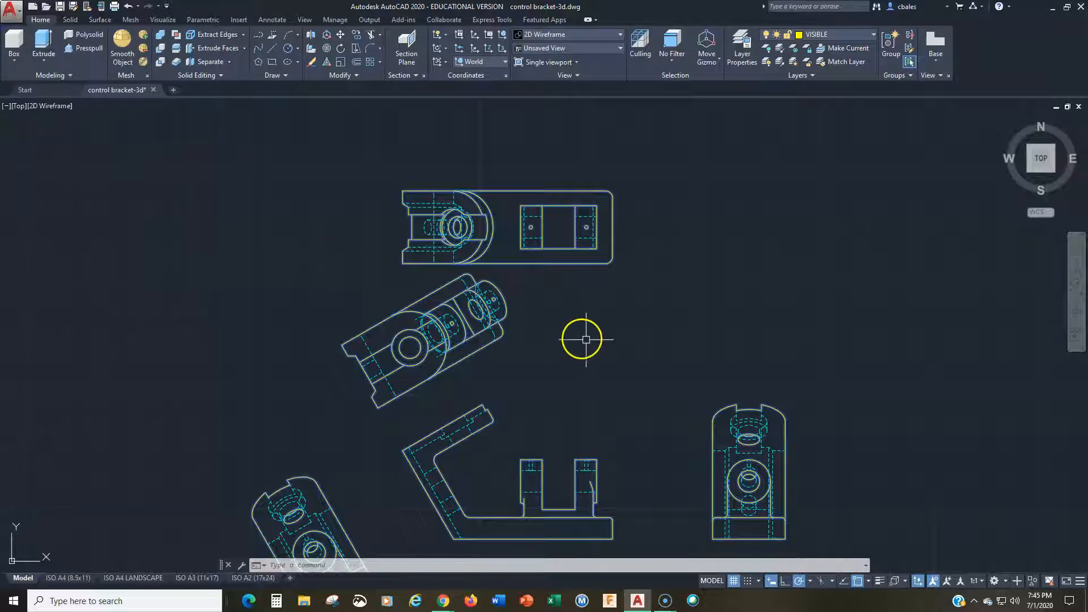
{"action": "key", "text": "Escape"}
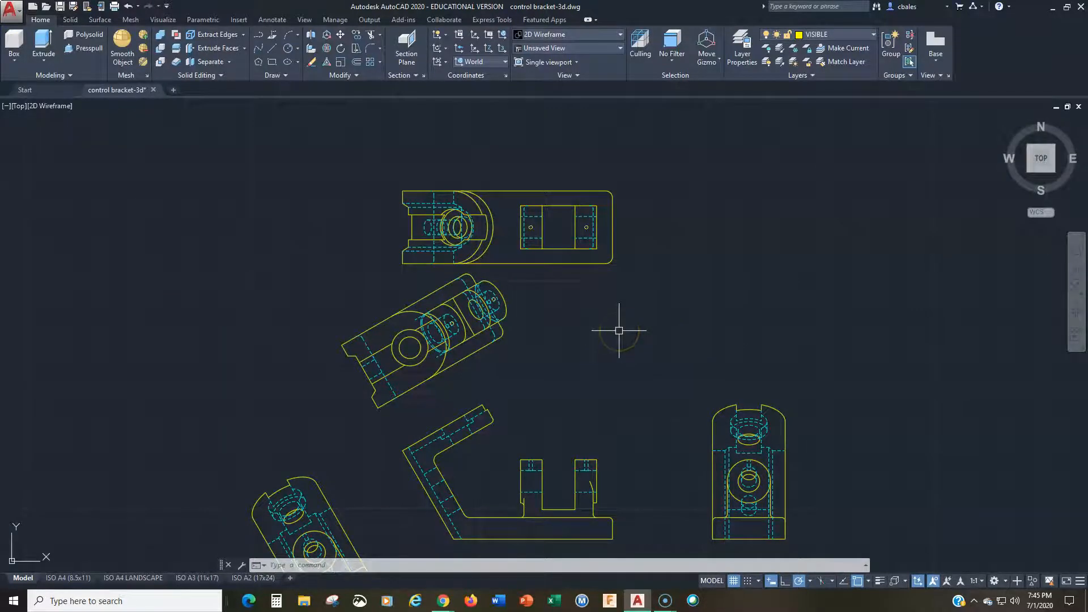
Step: Move the tilted auxiliary view beside the front view closer to it along the 30° polar direction
{"action": "middle_click_drag", "start_coordinate": [619, 330], "coordinate": [660, 194]}
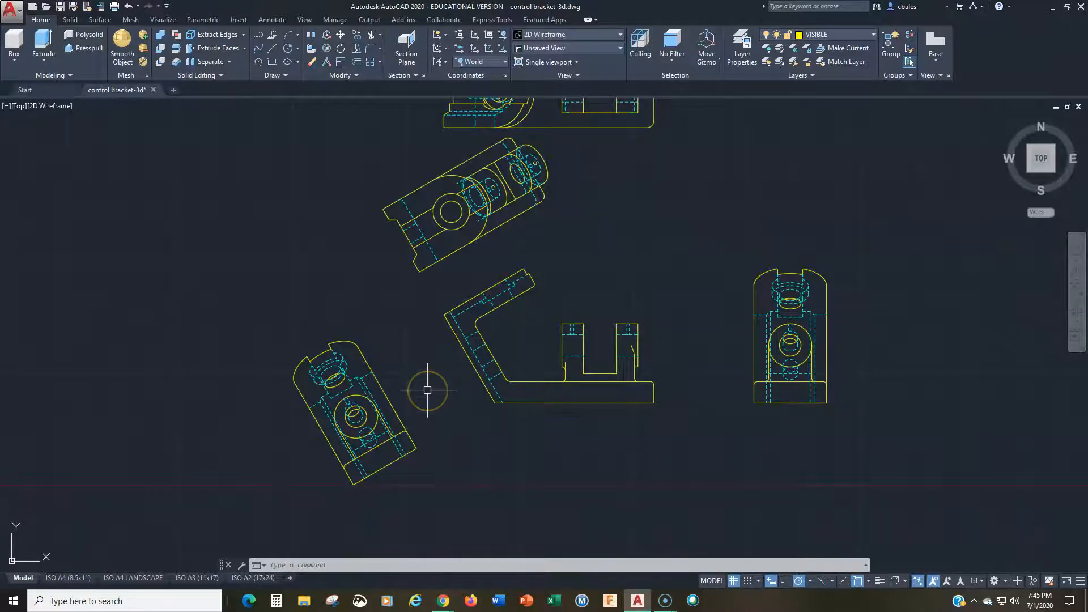
{"action": "type", "text": "m"}
{"action": "key", "text": "Return"}
{"action": "left_click", "coordinate": [388, 315]}
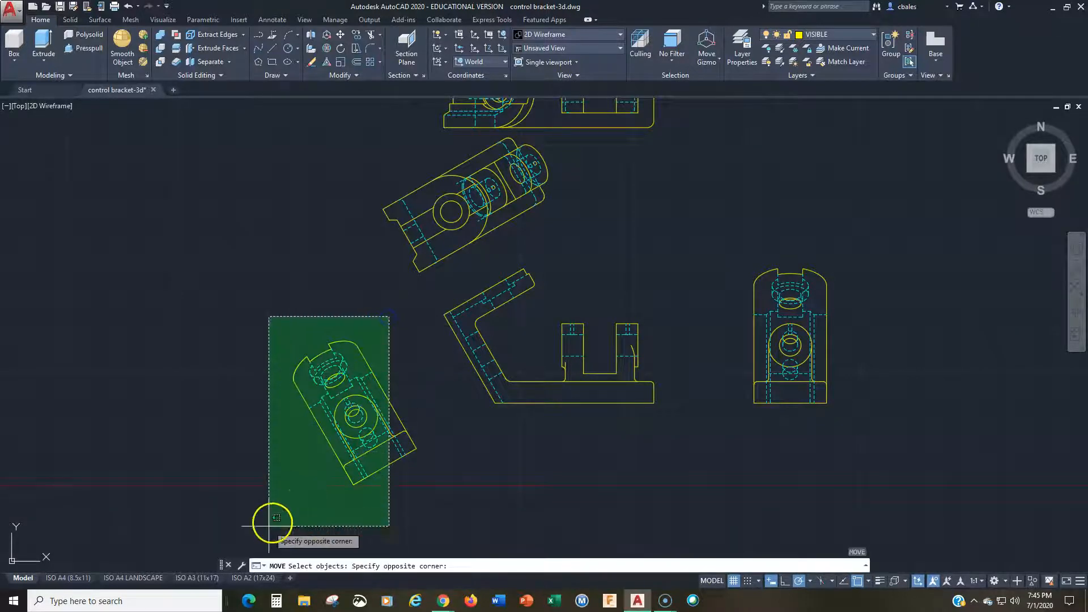
{"action": "left_click", "coordinate": [263, 522]}
{"action": "left_click", "coordinate": [414, 385]}
{"action": "left_click", "coordinate": [220, 531]}
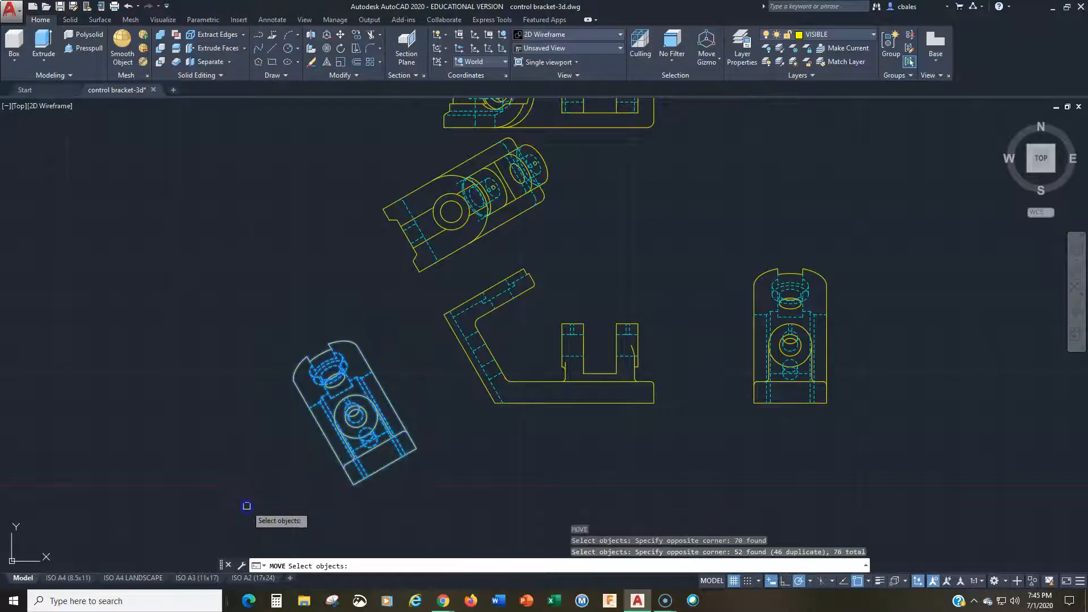
{"action": "key", "text": "Return"}
{"action": "left_click", "coordinate": [393, 509]}
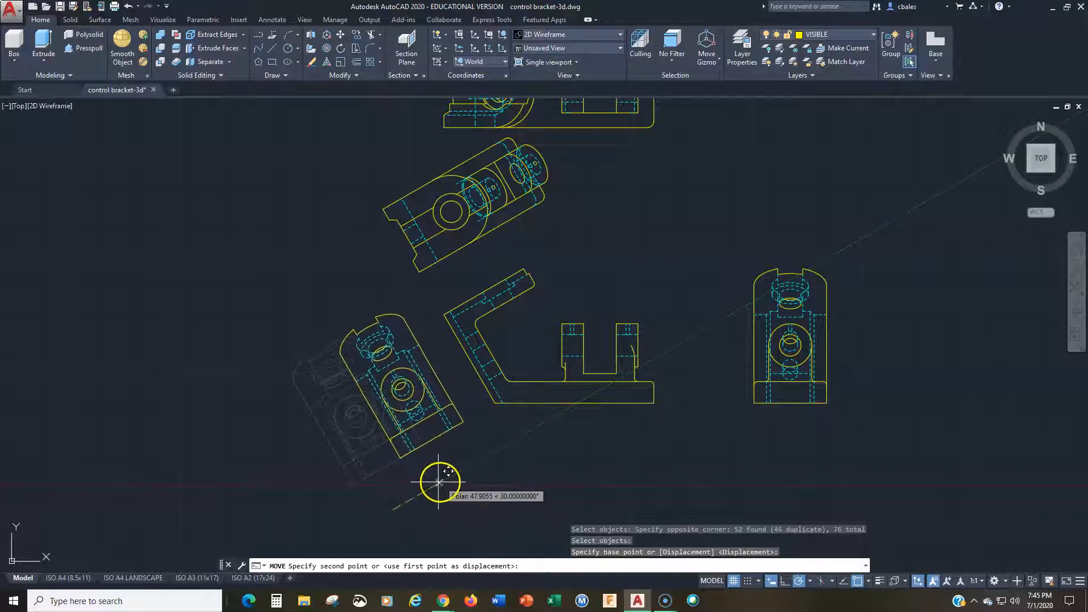
{"action": "key", "text": "Escape"}
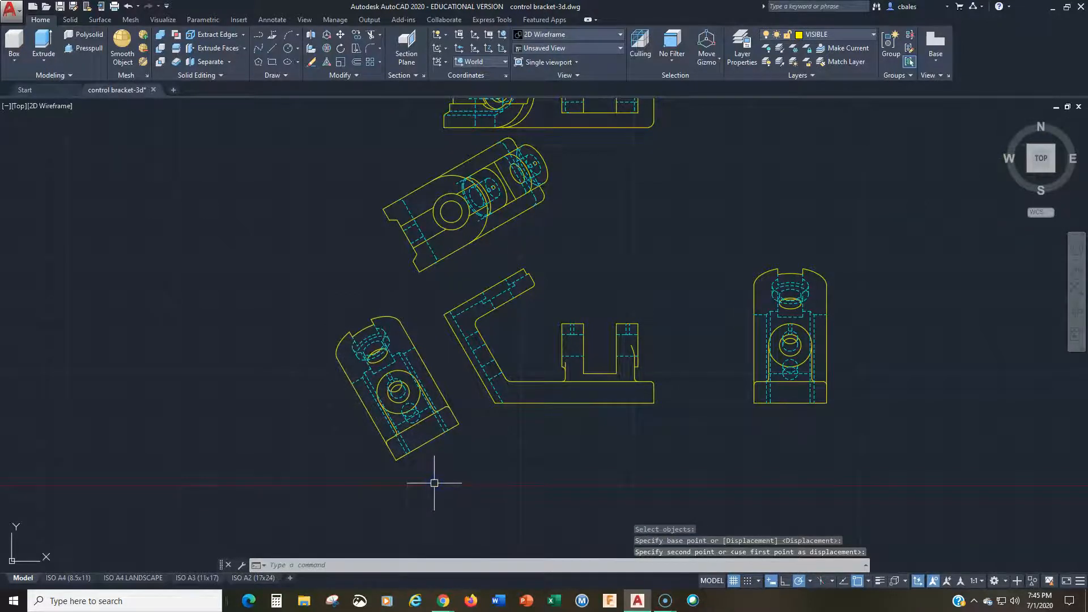
{"action": "key", "text": "Escape"}
Step: Examine the moved auxiliary view and its alignment with the front, right side and upper auxiliary views
{"action": "scroll", "coordinate": [415, 394], "scroll_direction": "up", "scroll_amount": 4}
{"action": "middle_click_drag", "start_coordinate": [384, 335], "coordinate": [418, 321]}
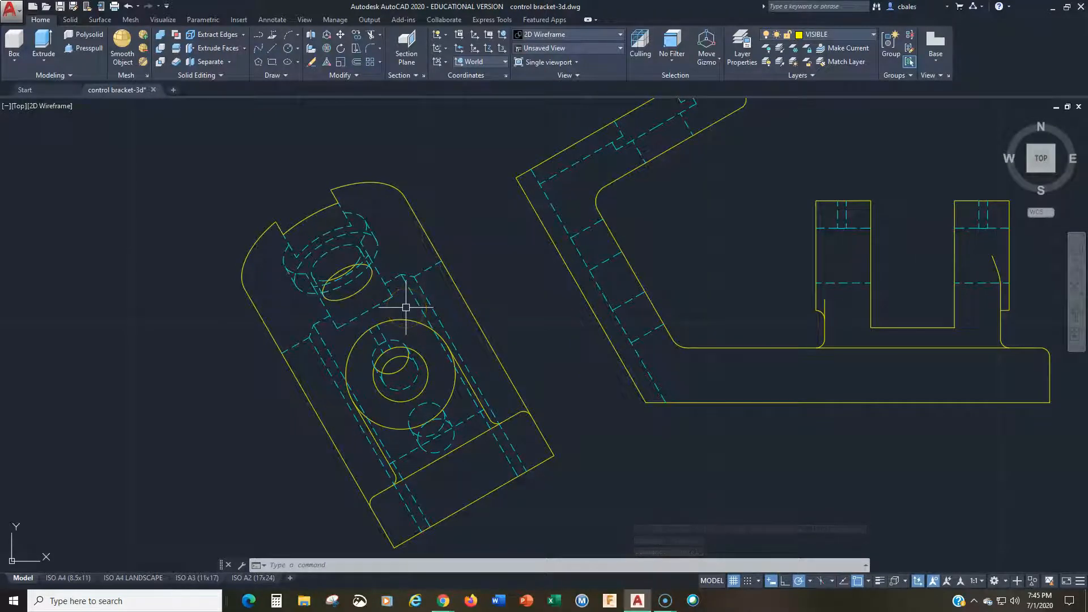
{"action": "scroll", "coordinate": [504, 348], "scroll_direction": "down", "scroll_amount": 3}
{"action": "scroll", "coordinate": [527, 383], "scroll_direction": "down", "scroll_amount": 2}
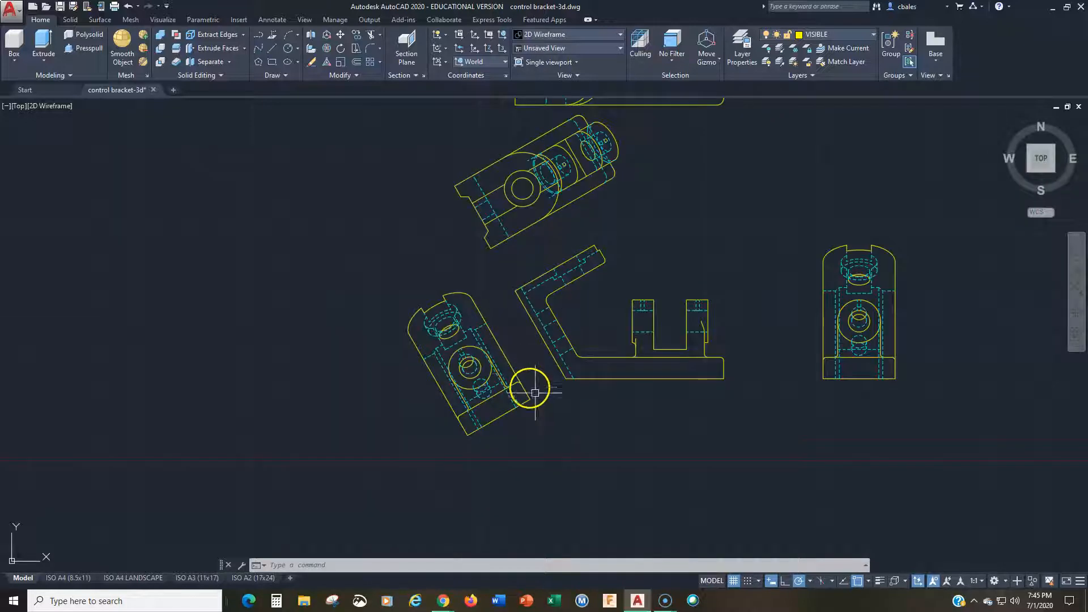
{"action": "middle_click_drag", "start_coordinate": [535, 392], "coordinate": [489, 416]}
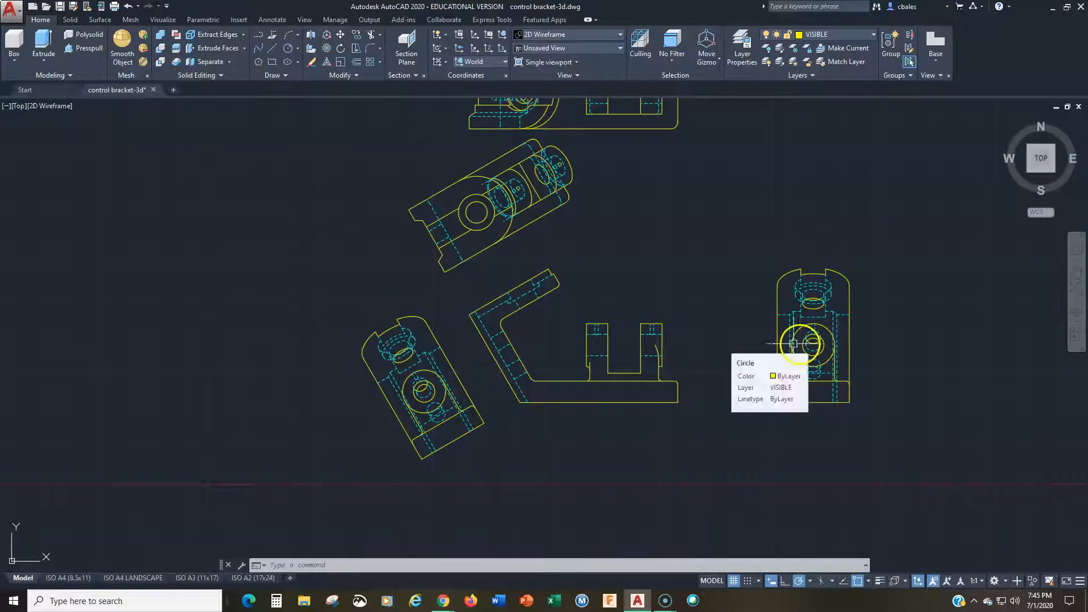
{"action": "middle_click_drag", "start_coordinate": [609, 305], "coordinate": [645, 419]}
{"action": "middle_click_drag", "start_coordinate": [474, 462], "coordinate": [446, 369]}
{"action": "key", "text": "Escape"}
{"action": "key", "text": "Escape"}
{"action": "key", "text": "Escape"}
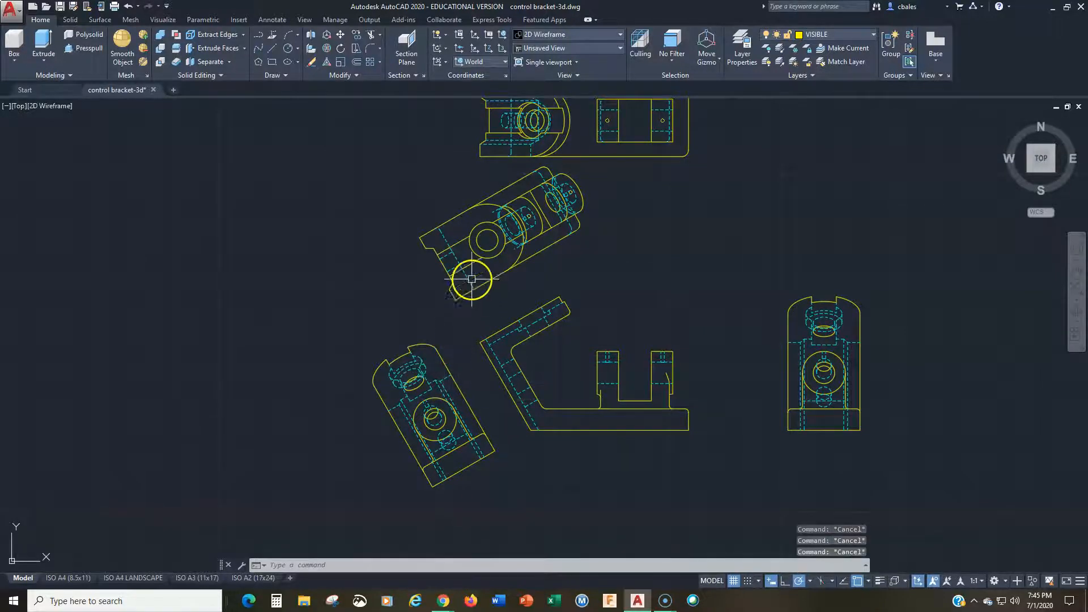
Step: Erase the long base edges and the far-end base and lug geometry from the upper auxiliary view
{"action": "scroll", "coordinate": [472, 279], "scroll_direction": "up", "scroll_amount": 5}
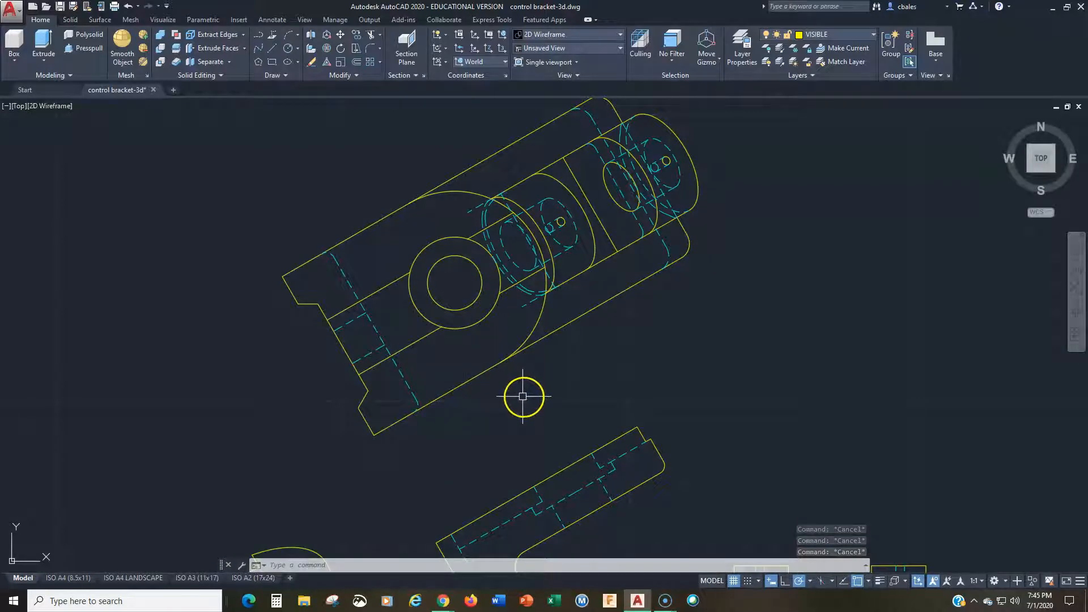
{"action": "mouse_move", "coordinate": [522, 397]}
{"action": "middle_mouse_down"}
{"action": "mouse_move", "coordinate": [527, 339]}
{"action": "mouse_move", "coordinate": [515, 320]}
{"action": "mouse_move", "coordinate": [513, 394]}
{"action": "middle_mouse_up"}
{"action": "type", "text": "e"}
{"action": "key", "text": "Return"}
{"action": "left_click", "coordinate": [568, 327]}
{"action": "left_click", "coordinate": [457, 182]}
{"action": "right_click", "coordinate": [667, 155]}
{"action": "left_click", "coordinate": [675, 141]}
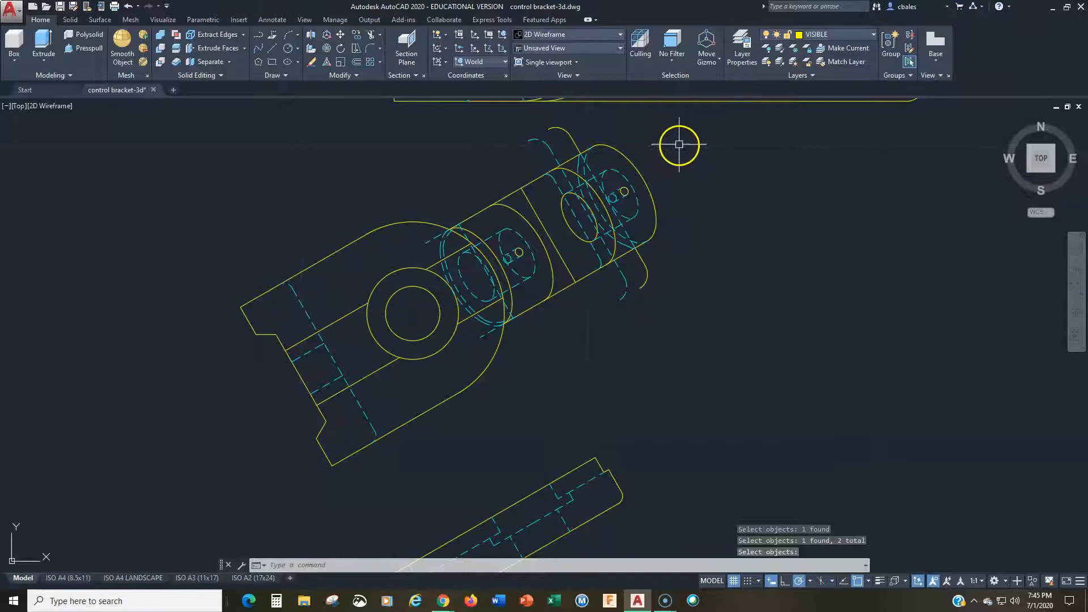
{"action": "left_click", "coordinate": [539, 328]}
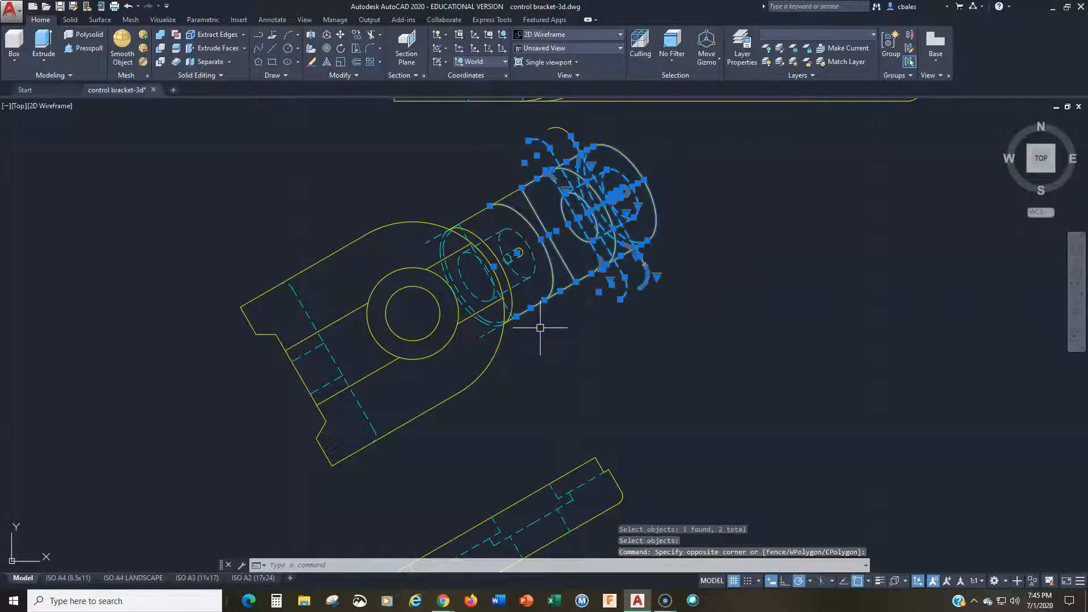
{"action": "right_click", "coordinate": [538, 325]}
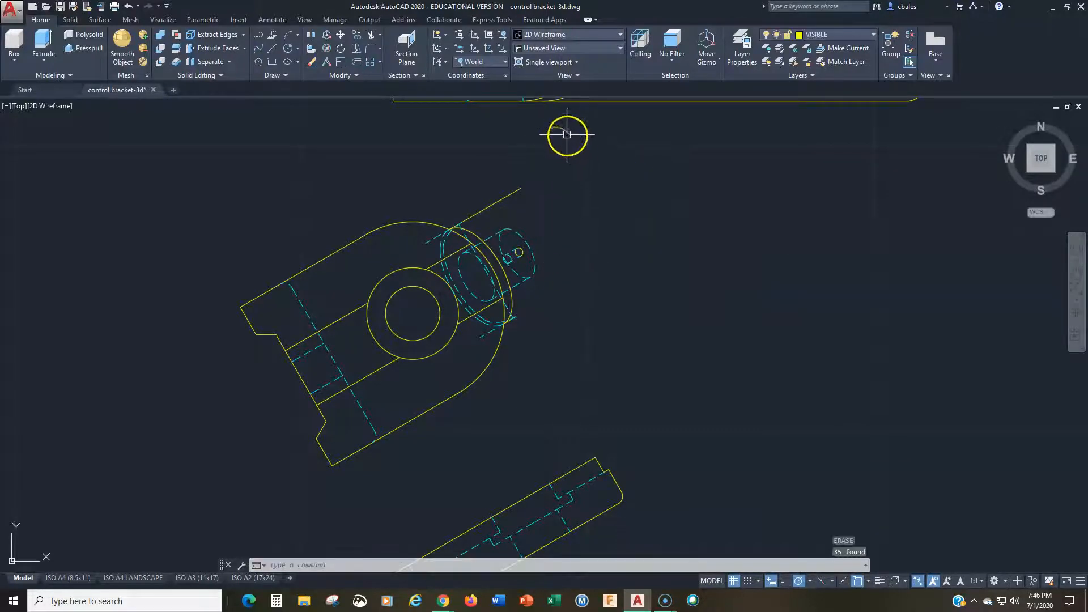
Step: Erase the leftover hidden arc, projecting edge lines and small hole marks beyond the upper auxiliary view's rounded end
{"action": "right_click", "coordinate": [533, 234]}
{"action": "left_click", "coordinate": [523, 237]}
{"action": "right_click", "coordinate": [523, 237]}
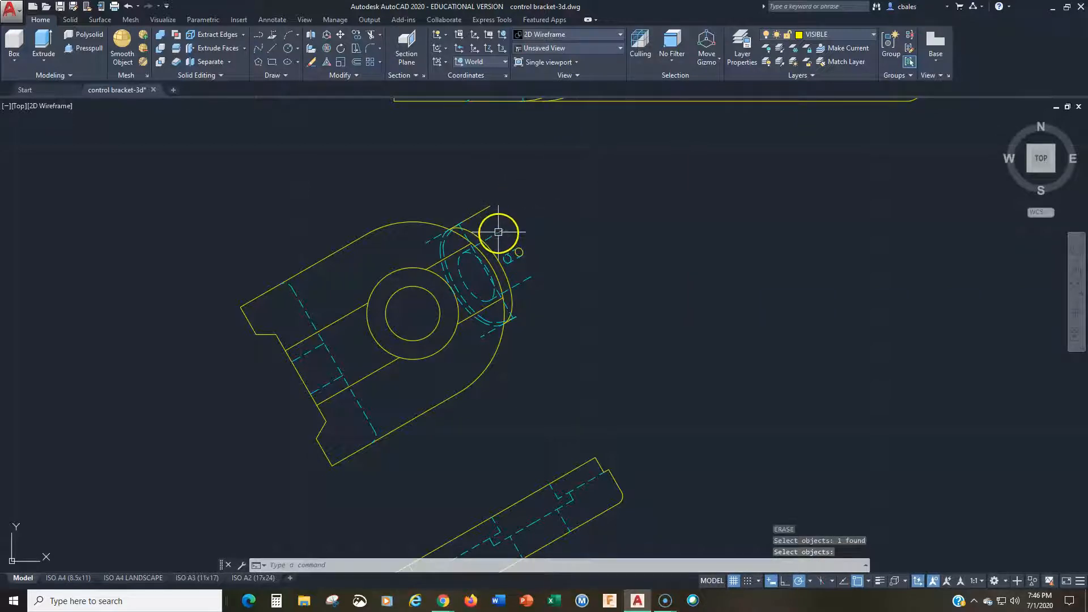
{"action": "left_click", "coordinate": [481, 212]}
{"action": "right_click", "coordinate": [481, 212]}
{"action": "left_click", "coordinate": [521, 282]}
{"action": "right_click", "coordinate": [521, 281]}
{"action": "left_click", "coordinate": [535, 228]}
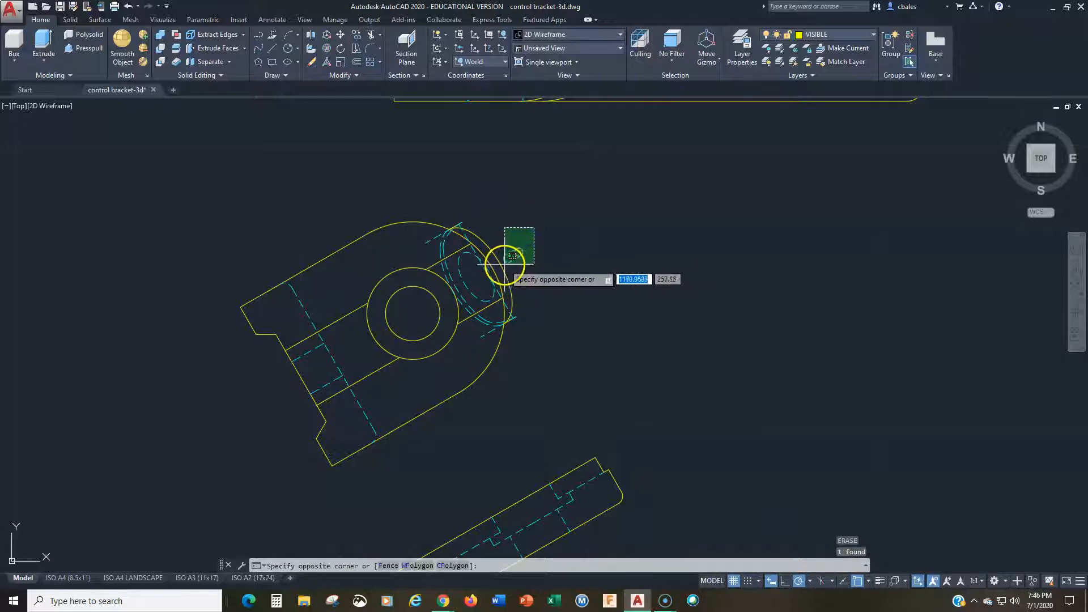
{"action": "left_click", "coordinate": [499, 258]}
{"action": "right_click", "coordinate": [502, 260]}
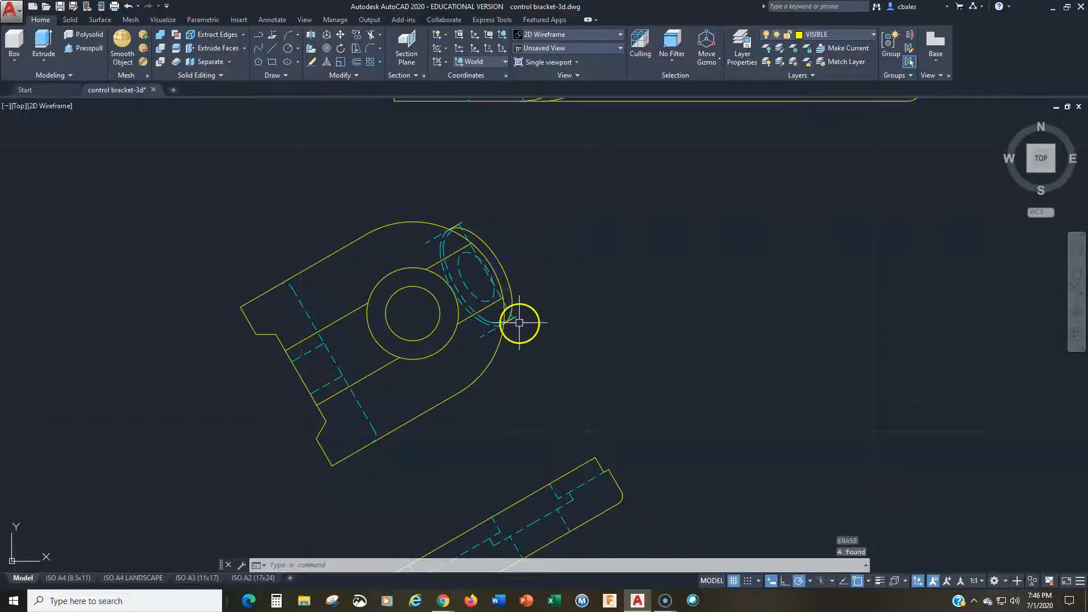
Step: Erase the hidden ellipses, short hidden lines and outer arc overlapping the rounded end of the upper auxiliary view
{"action": "left_click", "coordinate": [488, 315]}
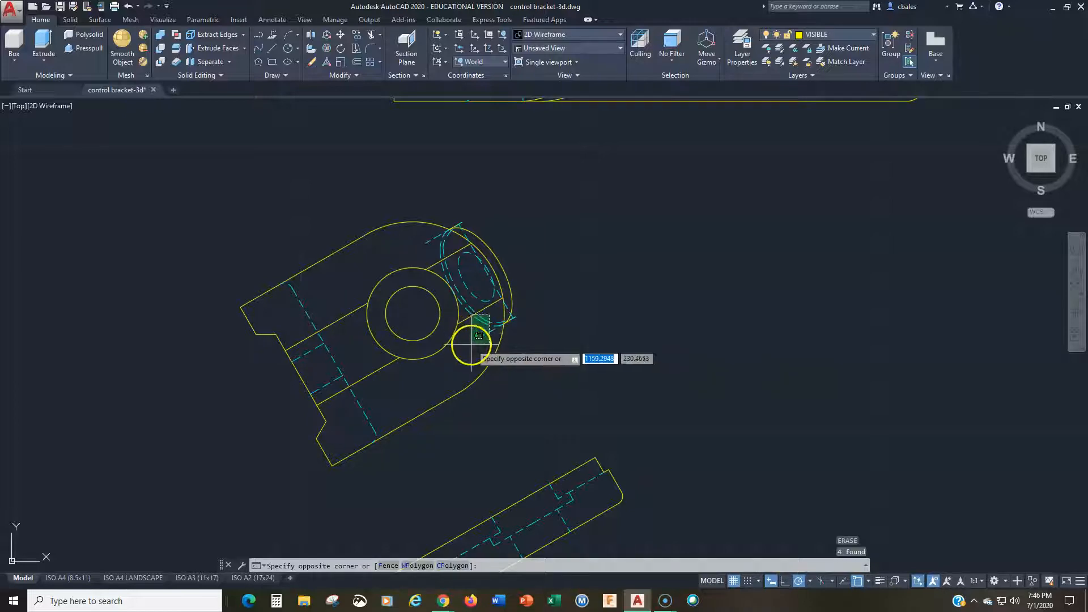
{"action": "left_click", "coordinate": [481, 340]}
{"action": "right_click", "coordinate": [480, 331]}
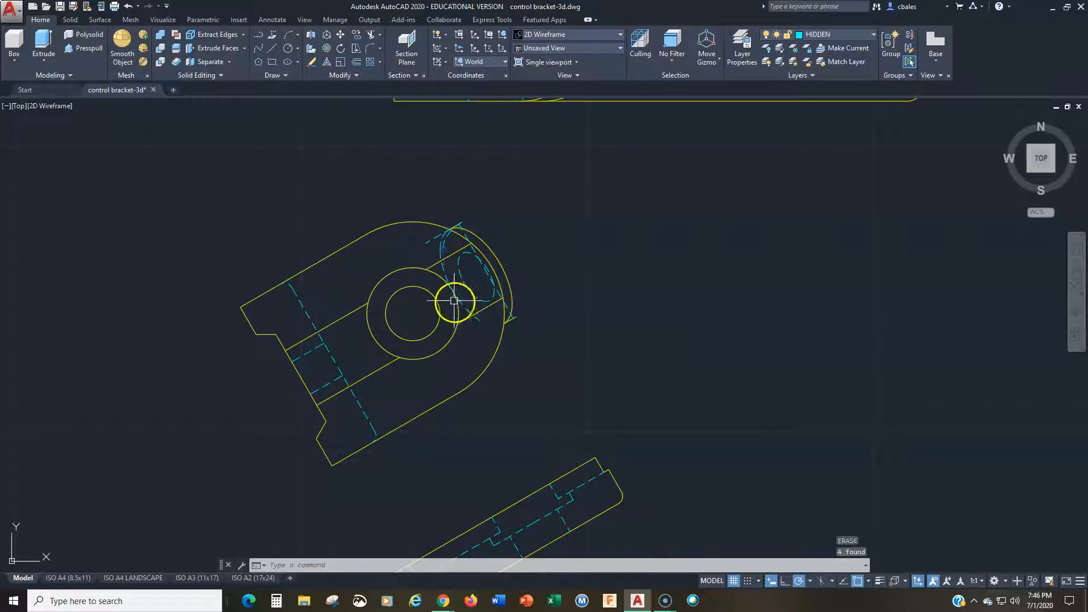
{"action": "left_click", "coordinate": [460, 271]}
{"action": "key", "text": "Delete"}
{"action": "key", "text": "Delete"}
{"action": "left_click", "coordinate": [432, 239]}
{"action": "key", "text": "Delete"}
{"action": "left_click", "coordinate": [462, 232]}
{"action": "left_click", "coordinate": [470, 234]}
{"action": "key", "text": "Delete"}
{"action": "left_click", "coordinate": [461, 223]}
{"action": "key", "text": "Delete"}
{"action": "key", "text": "Delete"}
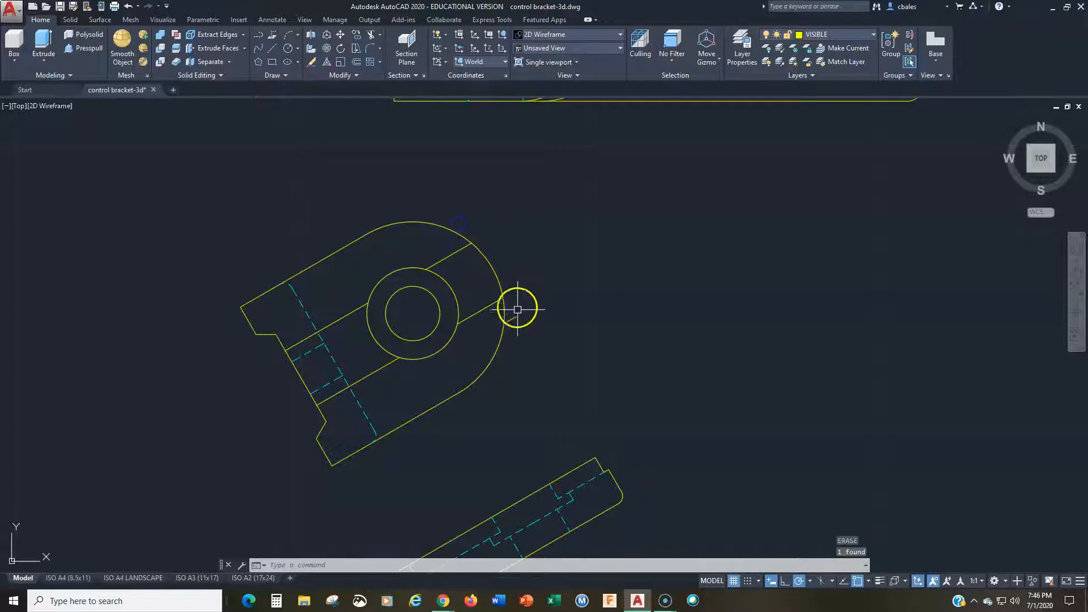
Step: Erase the hidden lines across the notched end of the upper auxiliary view
{"action": "key", "text": "Delete"}
{"action": "left_click", "coordinate": [366, 417]}
{"action": "key", "text": "Delete"}
{"action": "left_click", "coordinate": [316, 343]}
{"action": "key", "text": "Delete"}
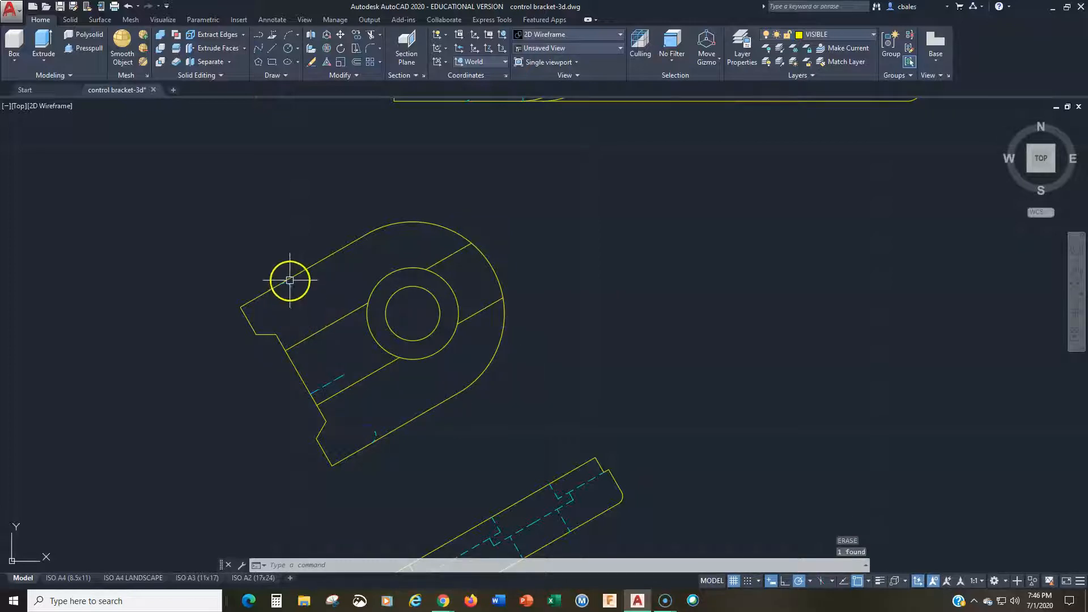
{"action": "key", "text": "Delete"}
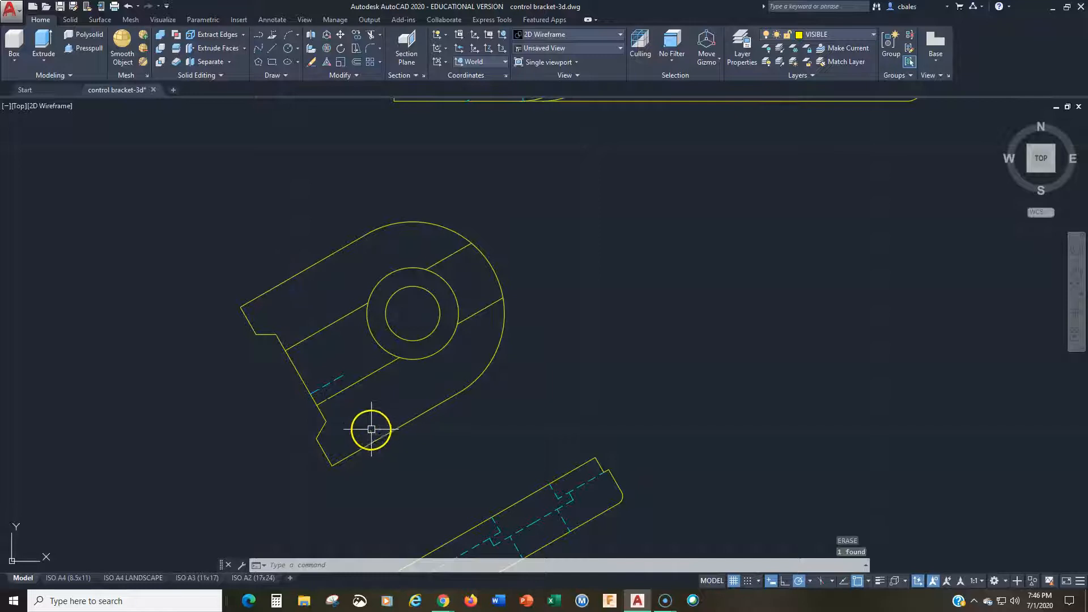
{"action": "left_click", "coordinate": [373, 433]}
{"action": "key", "text": "Delete"}
Step: Erase the entire lower tilted auxiliary view beside the angled arm of the front view
{"action": "scroll", "coordinate": [513, 397], "scroll_direction": "down", "scroll_amount": 3}
{"action": "middle_click_drag", "start_coordinate": [501, 437], "coordinate": [512, 259]}
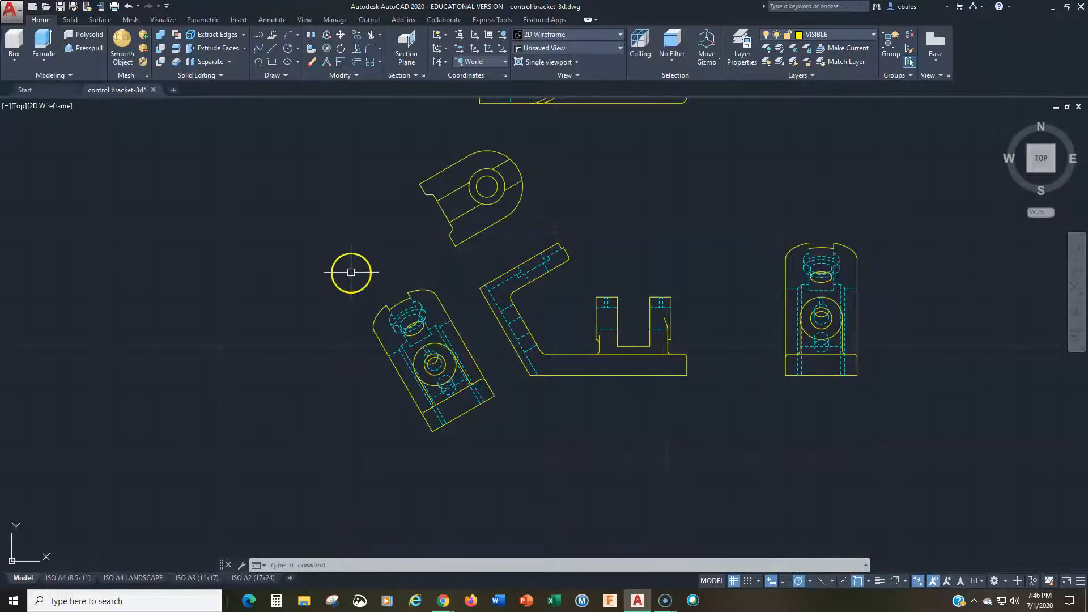
{"action": "left_click", "coordinate": [341, 269]}
{"action": "left_click", "coordinate": [468, 452]}
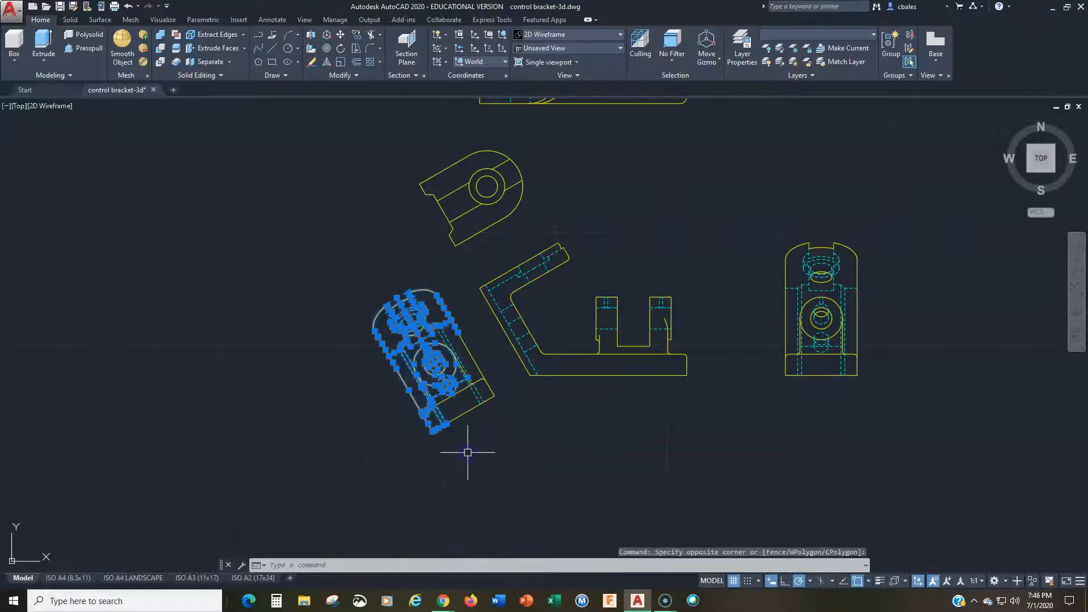
{"action": "key", "text": "Delete"}
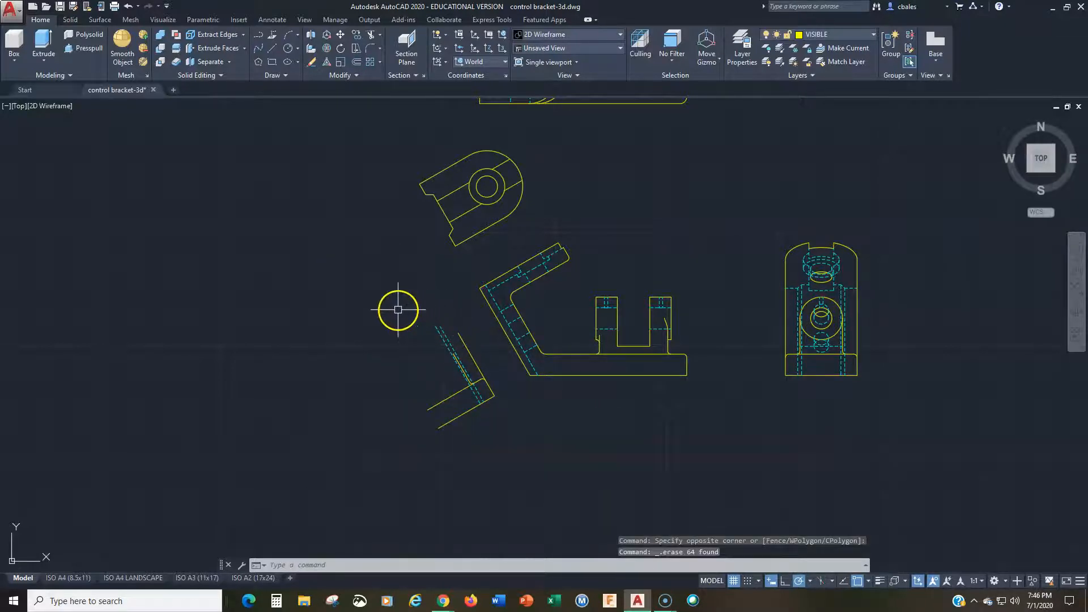
{"action": "left_click", "coordinate": [398, 309]}
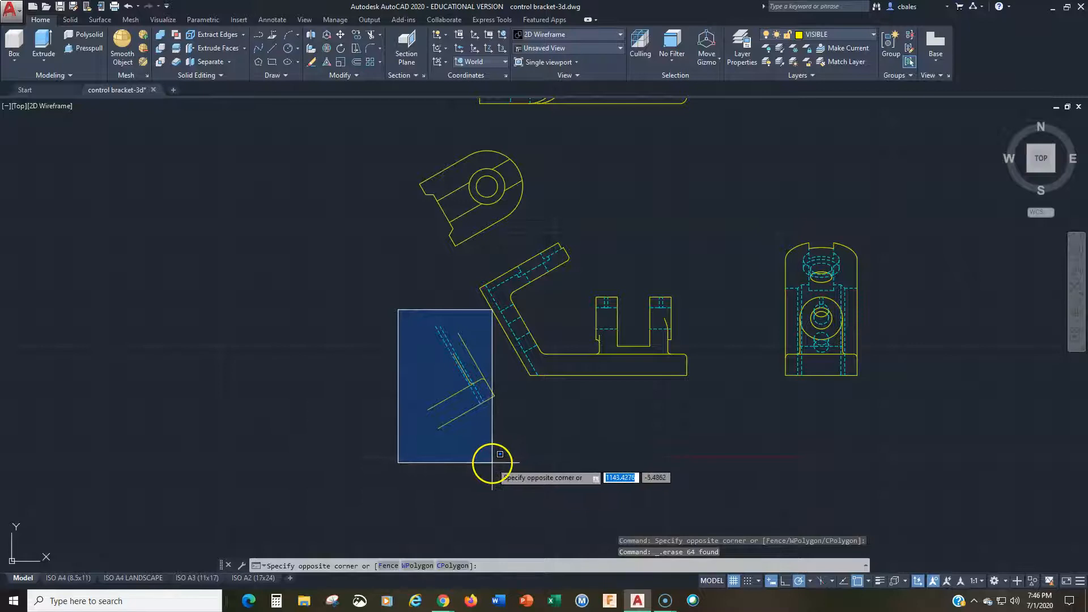
{"action": "left_click", "coordinate": [499, 463]}
{"action": "key", "text": "Delete"}
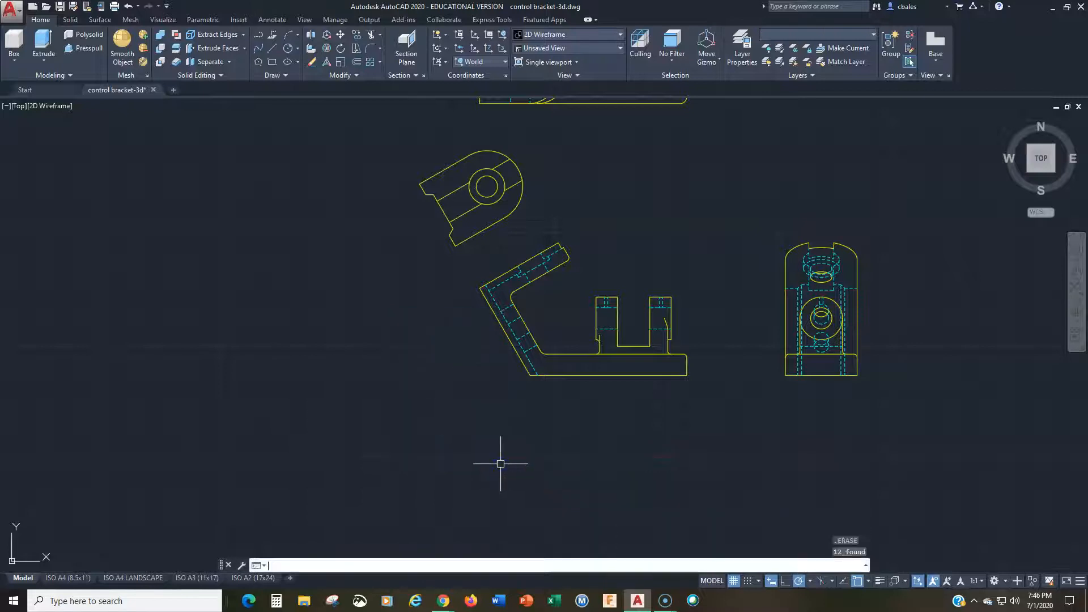
Step: Reassign the upper lines of both upright lugs in the front view to the VISIBLE layer, leaving the geometry in place
{"action": "middle_click_drag", "start_coordinate": [433, 308], "coordinate": [304, 465]}
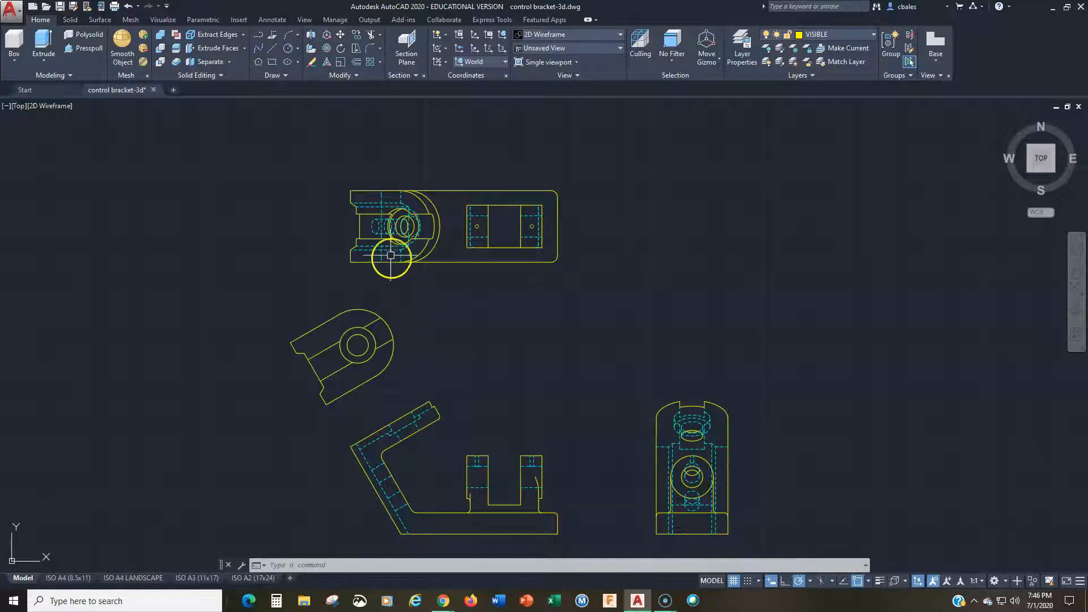
{"action": "scroll", "coordinate": [393, 246], "scroll_direction": "up", "scroll_amount": 2}
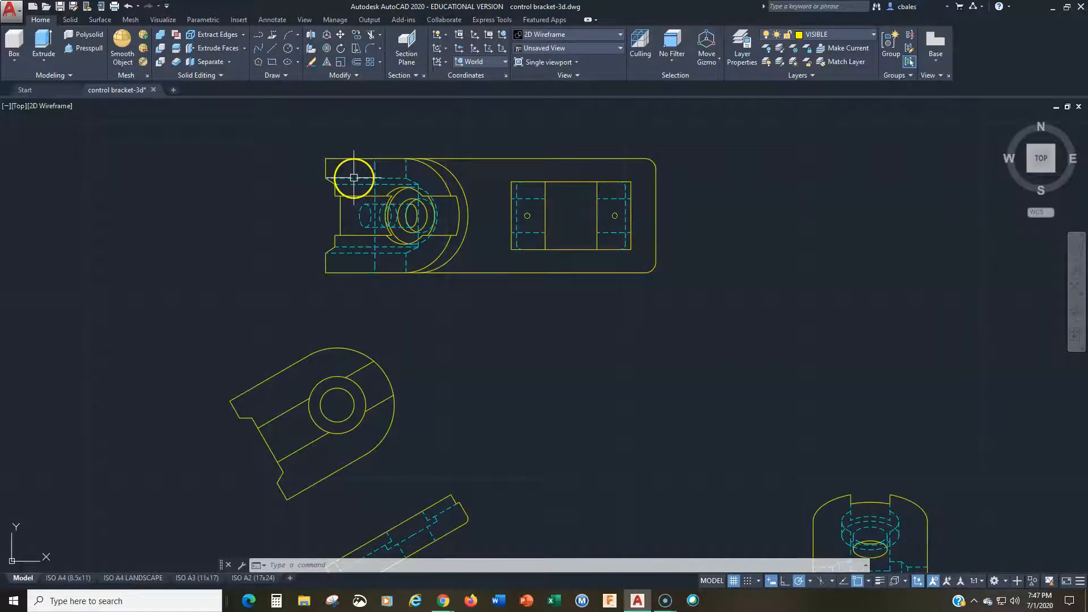
{"action": "scroll", "coordinate": [382, 247], "scroll_direction": "down", "scroll_amount": 1}
{"action": "scroll", "coordinate": [429, 300], "scroll_direction": "down", "scroll_amount": 1}
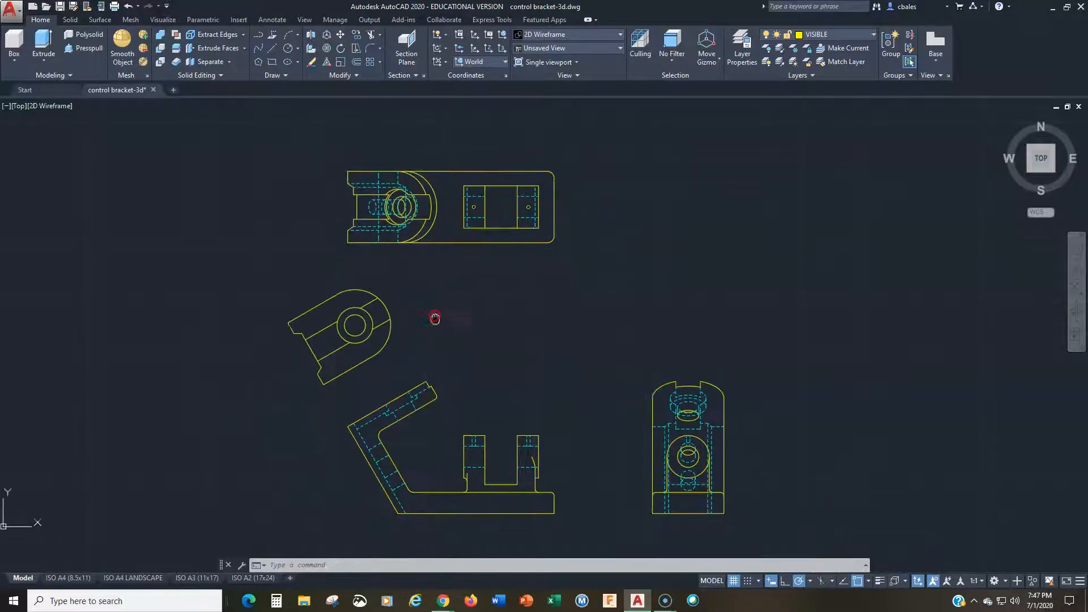
{"action": "mouse_move", "coordinate": [443, 418]}
{"action": "middle_mouse_down"}
{"action": "mouse_move", "coordinate": [455, 284]}
{"action": "mouse_move", "coordinate": [396, 388]}
{"action": "middle_mouse_up"}
{"action": "scroll", "coordinate": [429, 313], "scroll_direction": "up", "scroll_amount": 4}
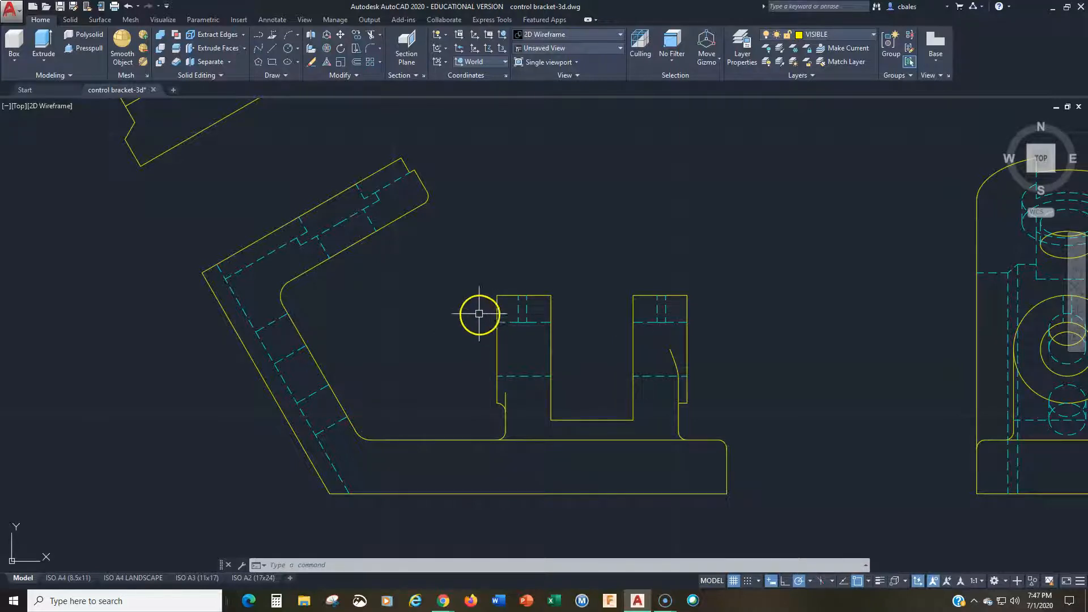
{"action": "left_click", "coordinate": [459, 255]}
{"action": "left_click", "coordinate": [721, 401]}
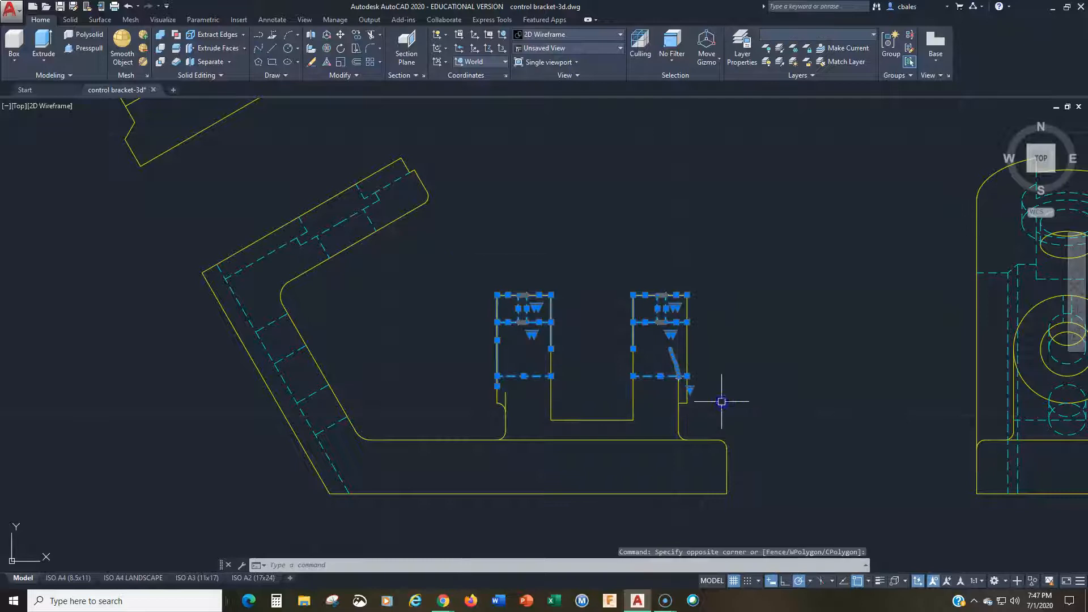
{"action": "left_click", "coordinate": [839, 34]}
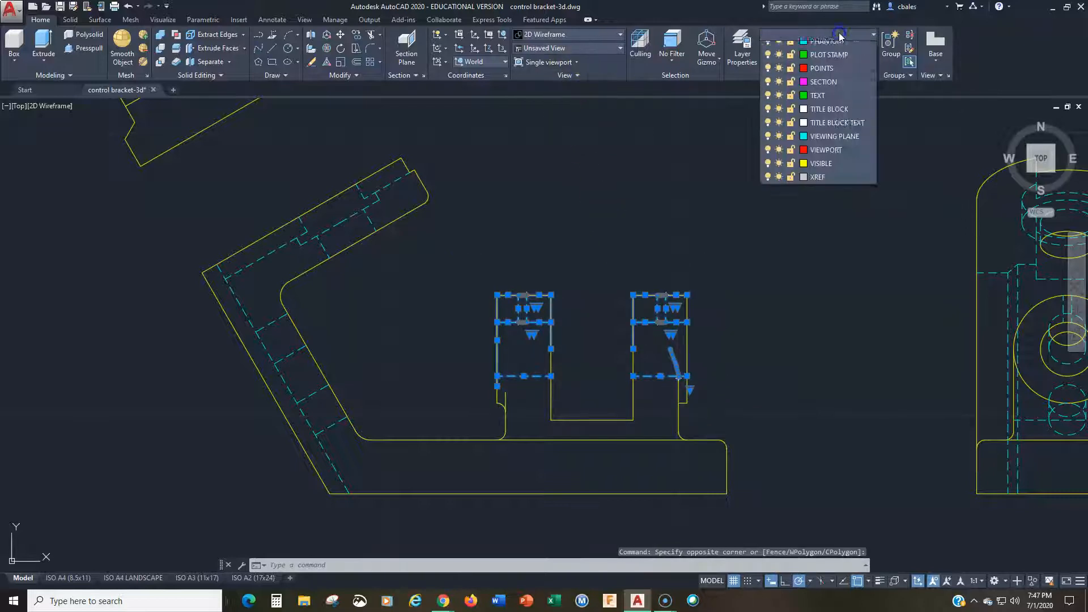
{"action": "left_click", "coordinate": [821, 306]}
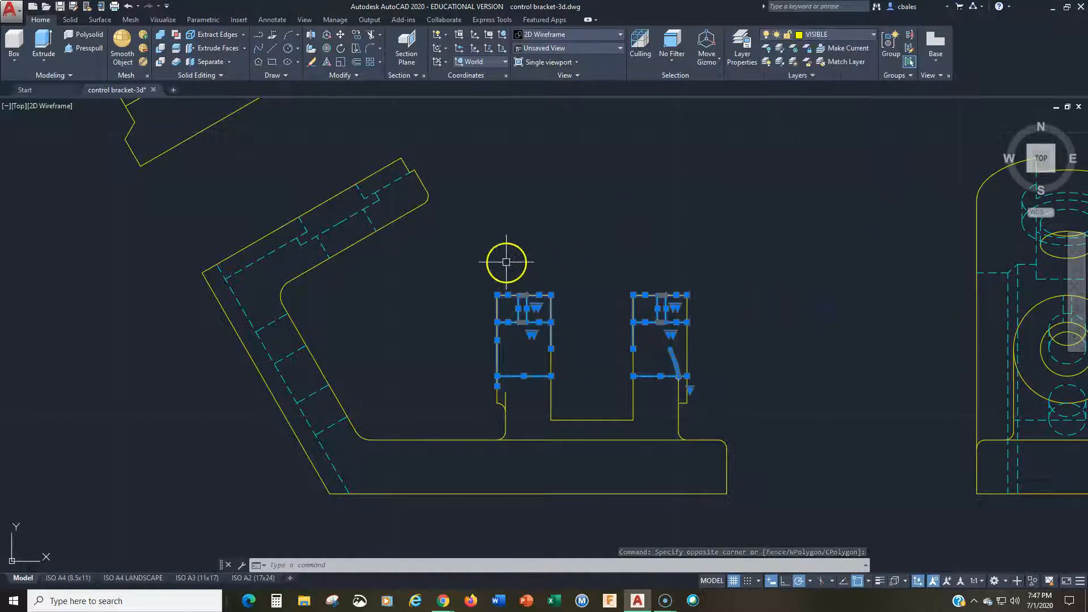
{"action": "key", "text": "Delete"}
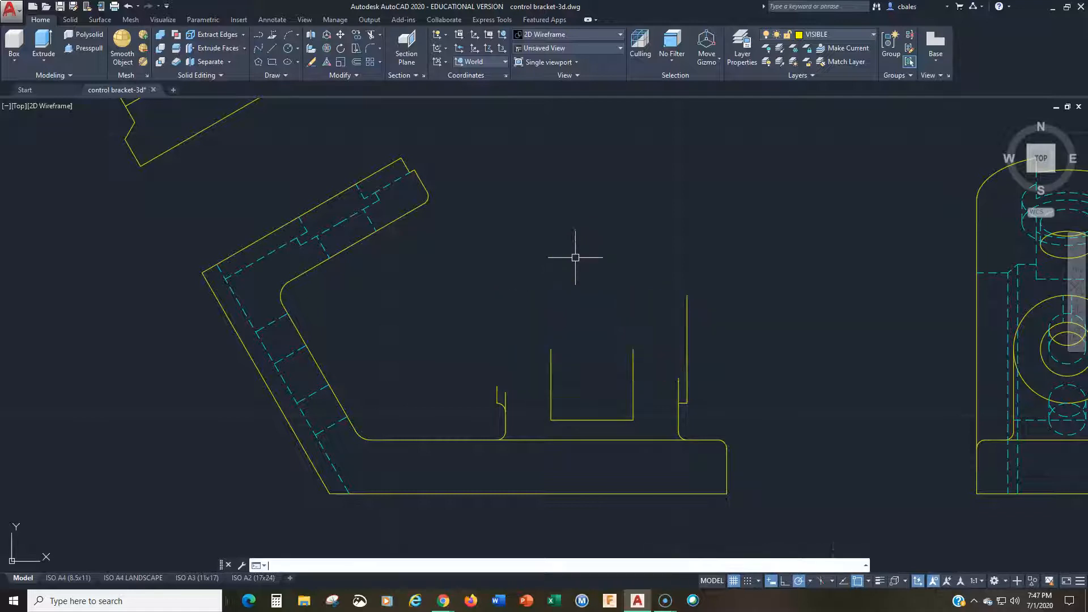
{"action": "key", "text": "ctrl+z"}
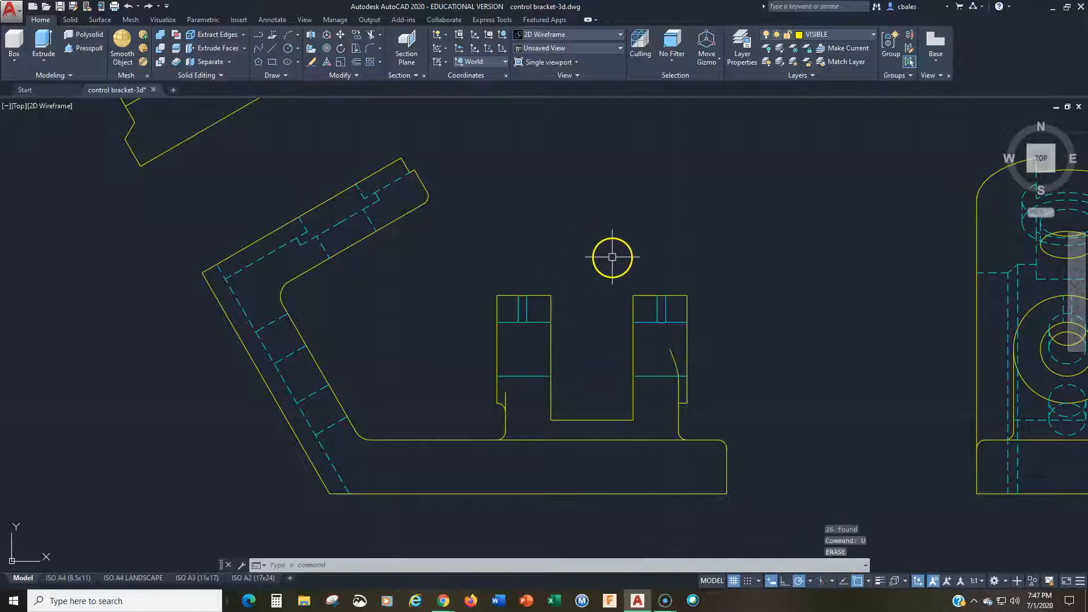
Step: Set the color of the upper lines of both upright lugs in the front view to ByLayer, keeping them on VISIBLE
{"action": "key", "text": "Escape"}
{"action": "key", "text": "Escape"}
{"action": "left_click", "coordinate": [455, 271]}
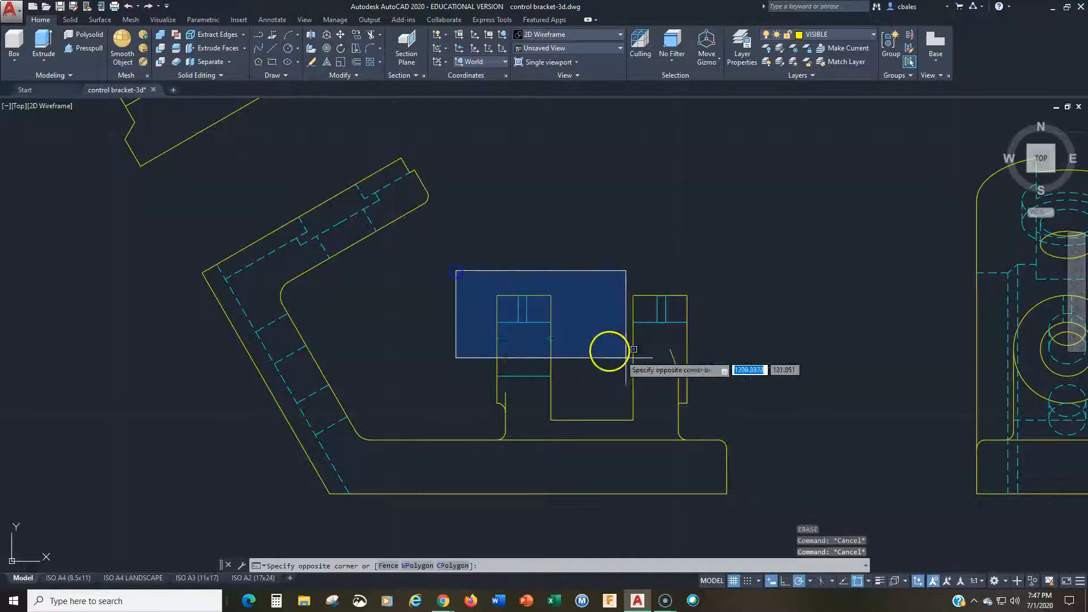
{"action": "left_click", "coordinate": [714, 396]}
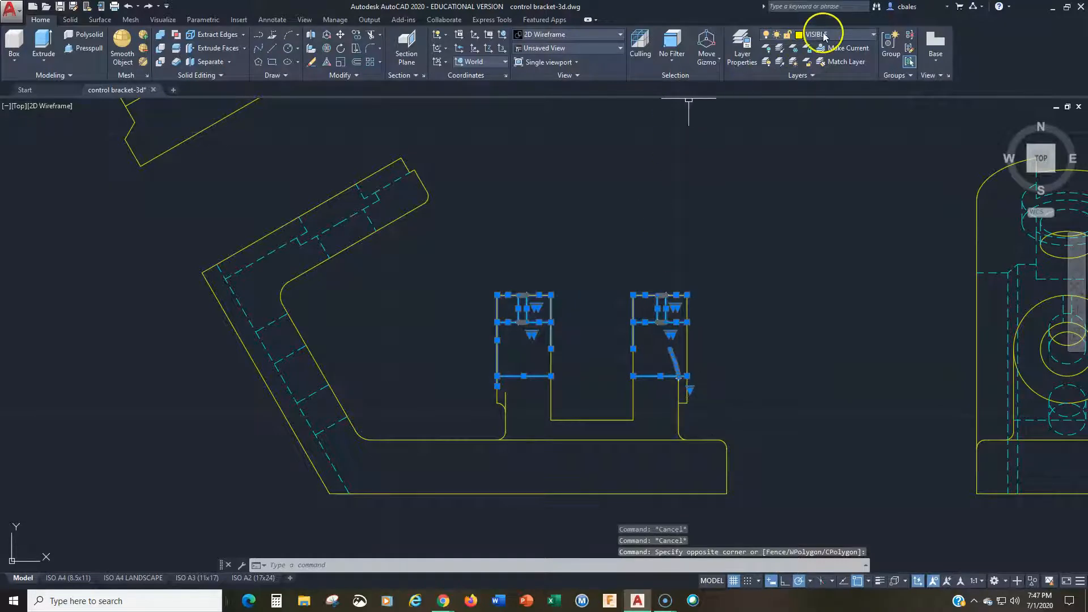
{"action": "right_click", "coordinate": [595, 231]}
{"action": "left_click", "coordinate": [640, 471]}
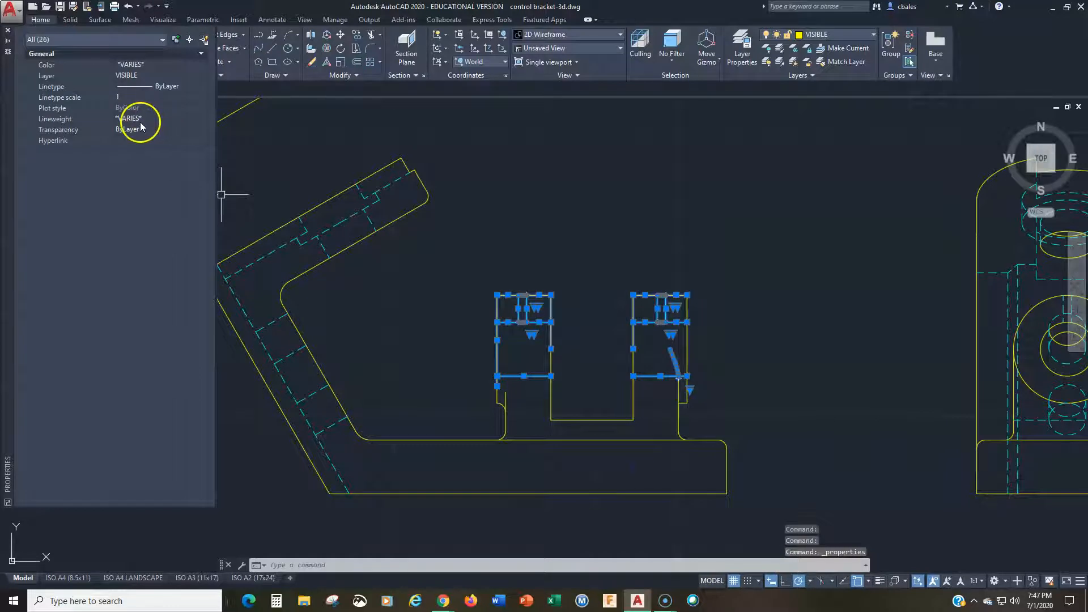
{"action": "left_click", "coordinate": [152, 66]}
{"action": "left_click", "coordinate": [152, 65]}
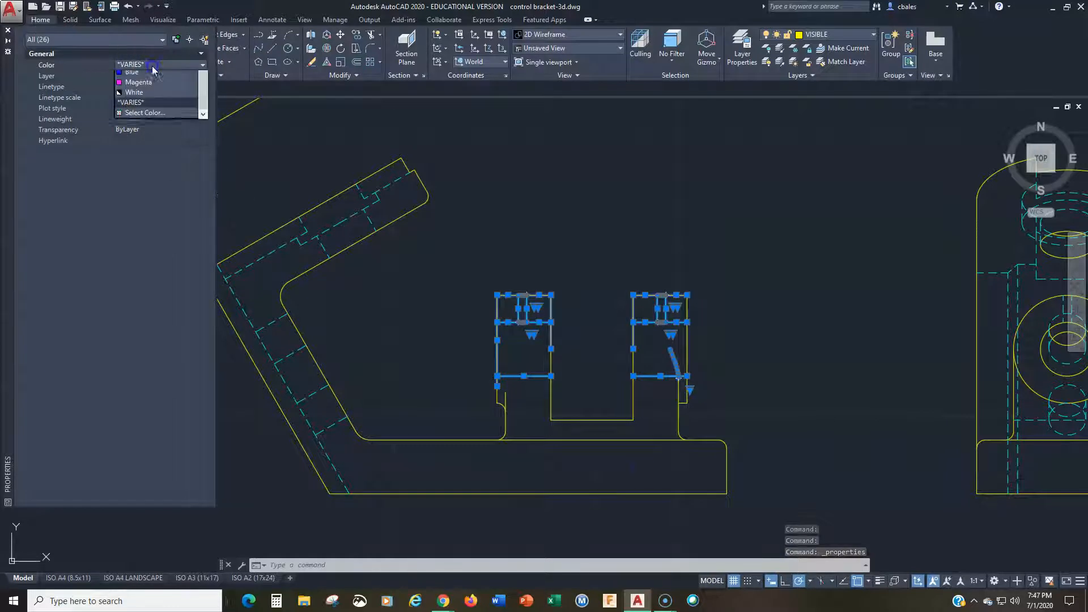
{"action": "scroll", "coordinate": [151, 80], "scroll_direction": "up", "scroll_amount": 1}
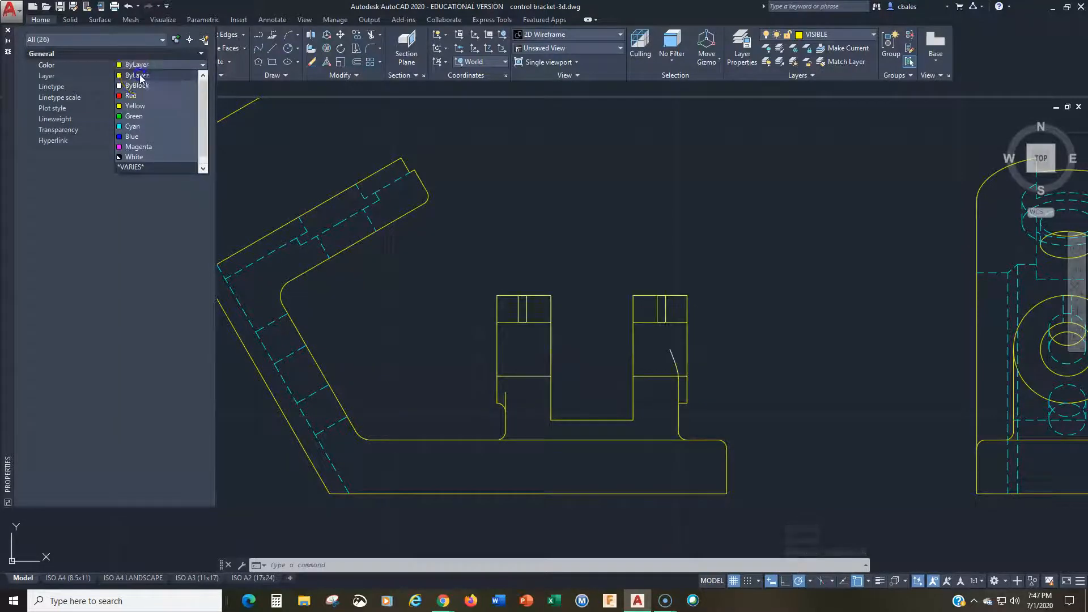
{"action": "left_click", "coordinate": [144, 76]}
{"action": "left_click", "coordinate": [145, 76]}
{"action": "left_click", "coordinate": [146, 75]}
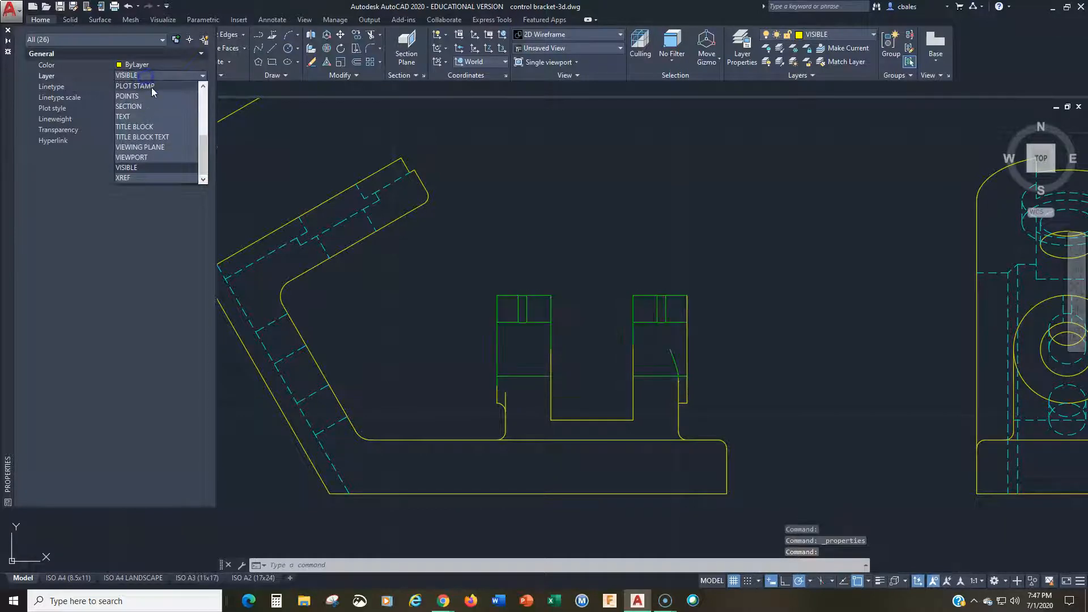
{"action": "left_click", "coordinate": [151, 74]}
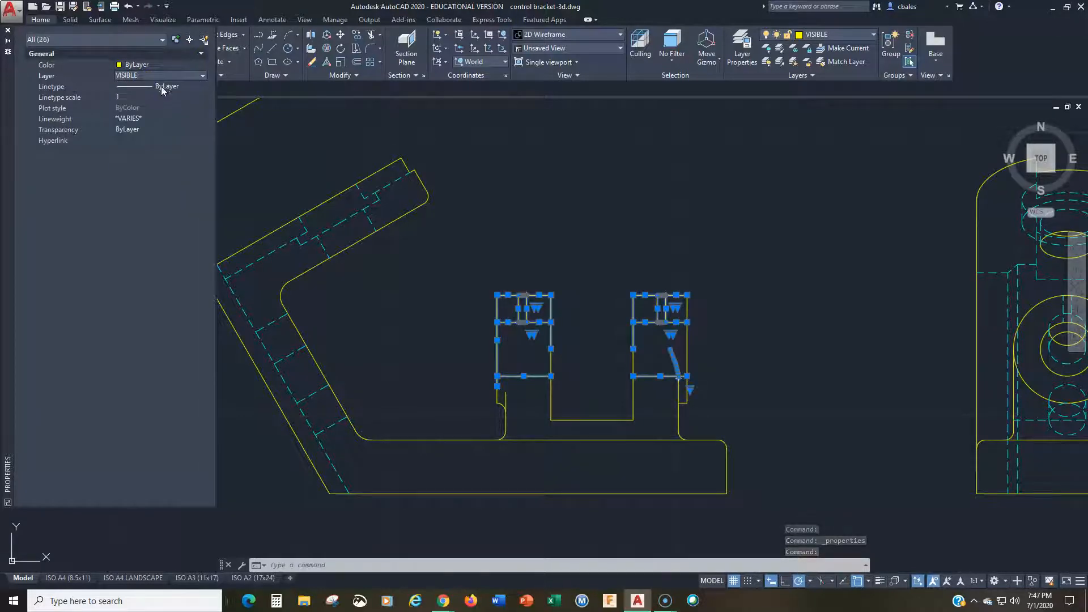
Step: Set the lineweight of the selected lug lines to ByLayer and clear the selection
{"action": "left_click", "coordinate": [147, 121]}
{"action": "left_click", "coordinate": [152, 118]}
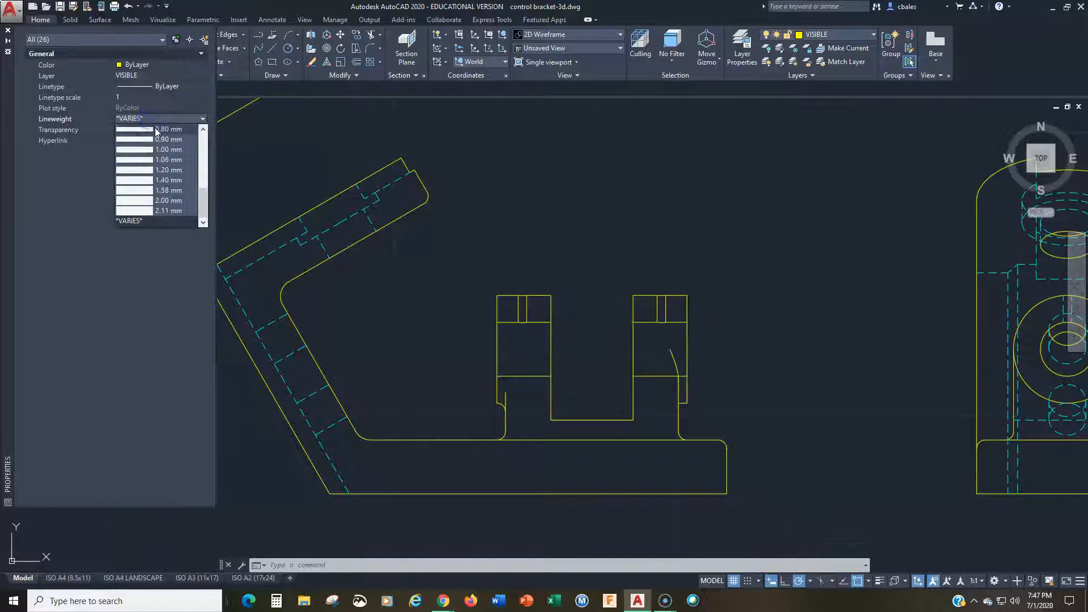
{"action": "left_click", "coordinate": [161, 129]}
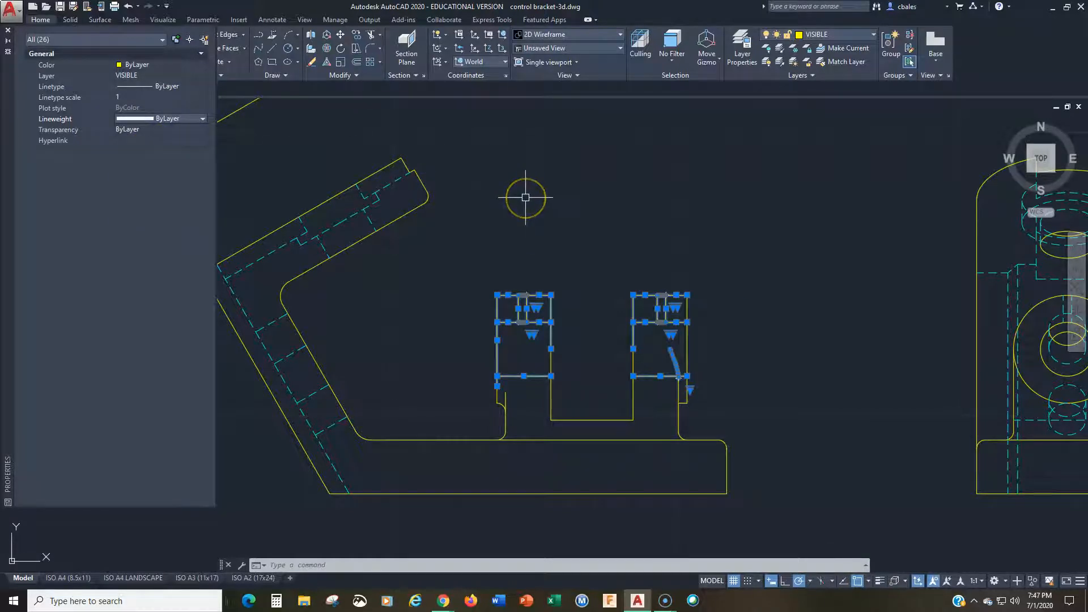
{"action": "left_click", "coordinate": [506, 212]}
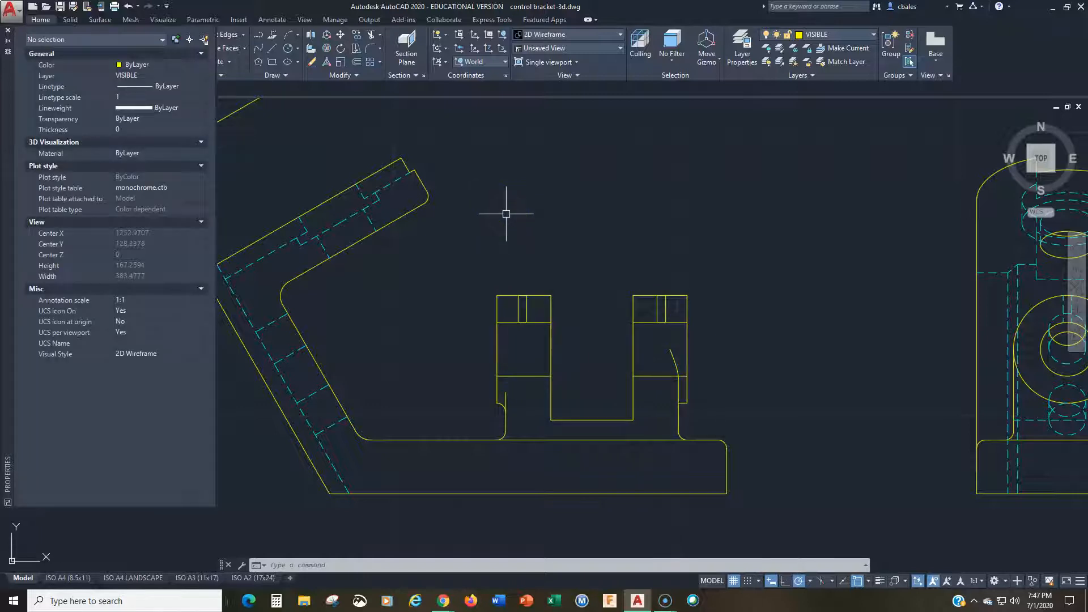
Step: Set all lines of the front view's angled arm, including the hidden ones, to color ByLayer and layer VISIBLE
{"action": "middle_click_drag", "start_coordinate": [468, 227], "coordinate": [721, 243]}
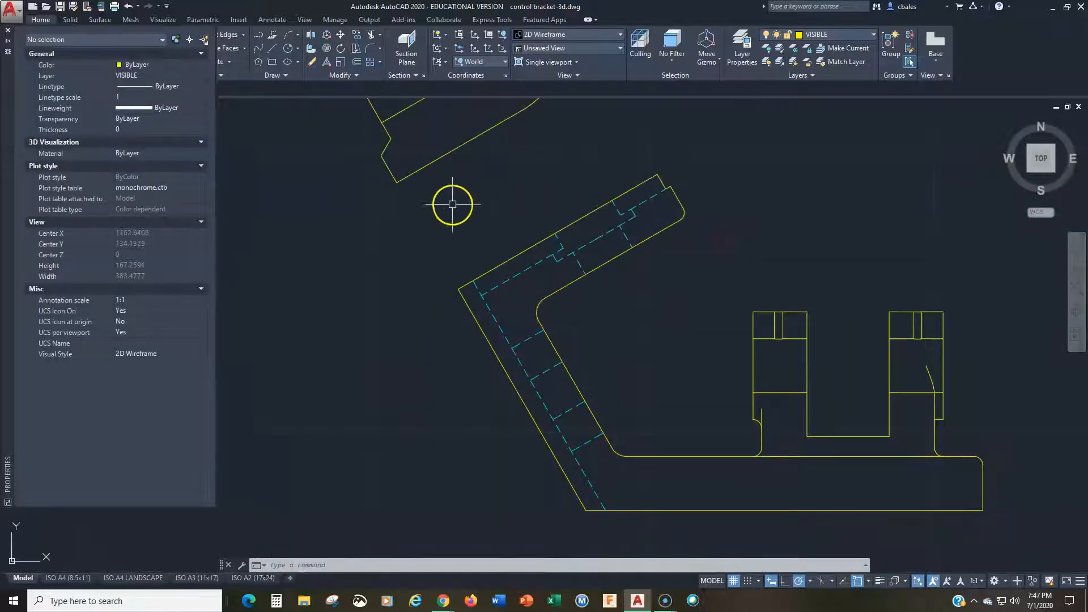
{"action": "left_click_drag", "start_coordinate": [408, 198], "coordinate": [717, 512]}
{"action": "left_click_drag", "start_coordinate": [561, 167], "coordinate": [742, 273]}
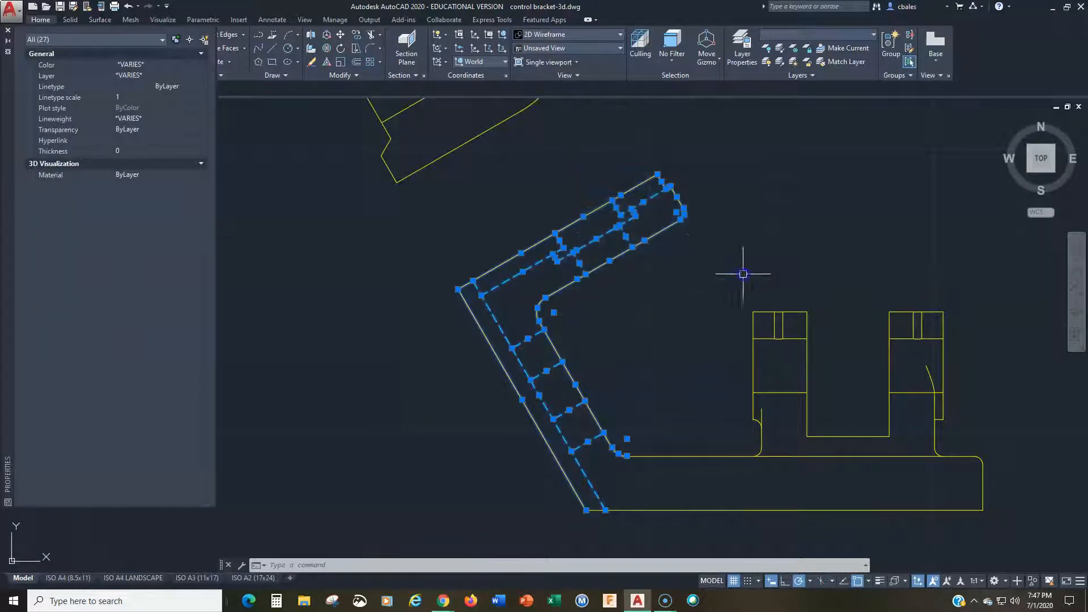
{"action": "left_click", "coordinate": [161, 66]}
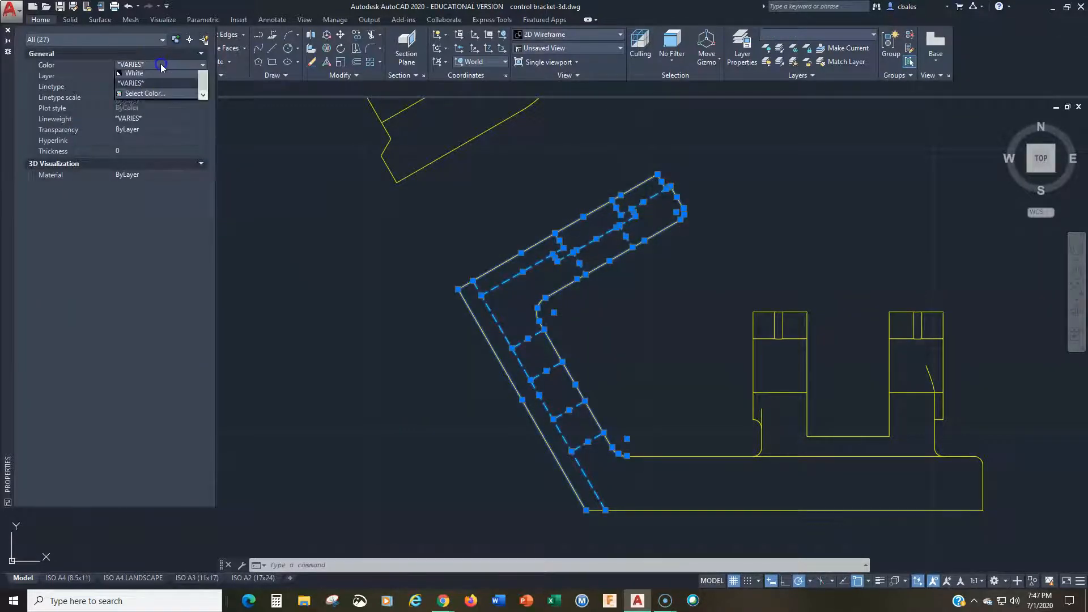
{"action": "scroll", "coordinate": [165, 91], "scroll_direction": "up", "scroll_amount": 1}
{"action": "left_click", "coordinate": [146, 76]}
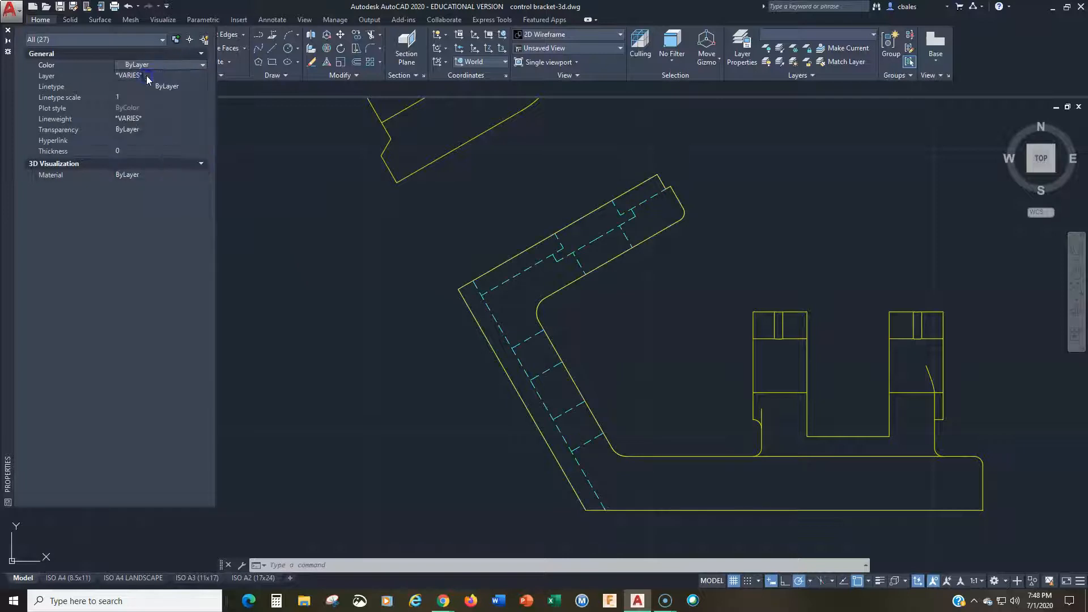
{"action": "left_click", "coordinate": [149, 76]}
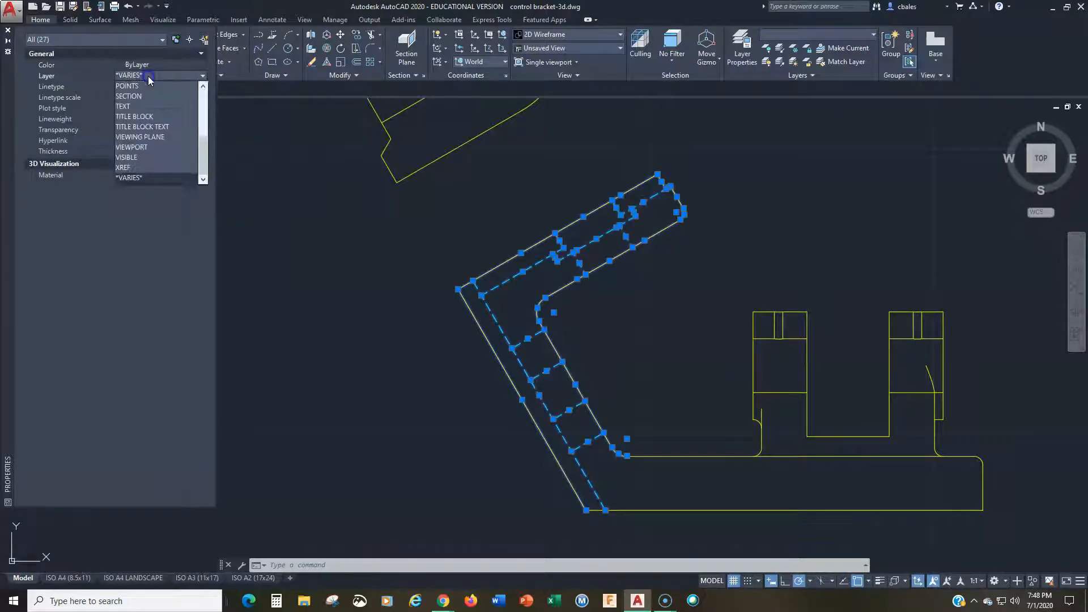
{"action": "left_click", "coordinate": [149, 160]}
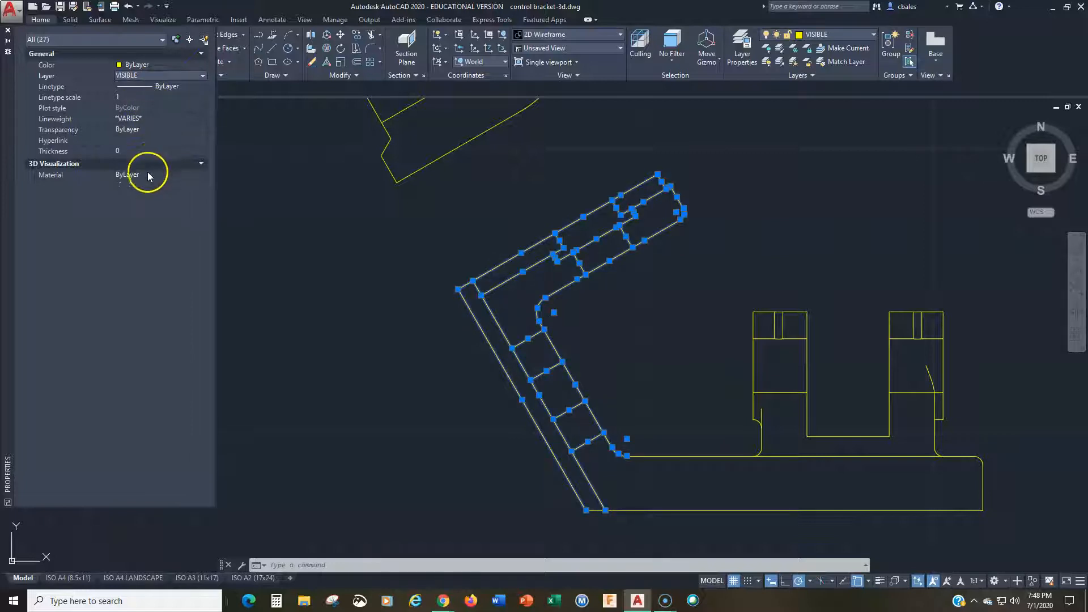
Step: Set the lineweight of the selected angled arm lines to ByLayer and clear the selection
{"action": "left_click", "coordinate": [149, 119]}
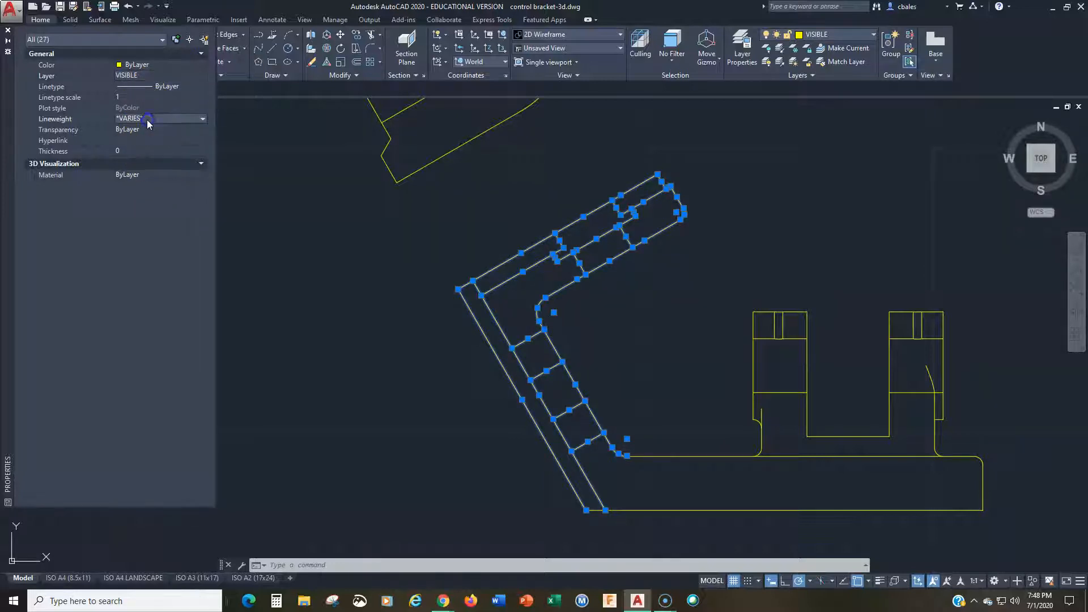
{"action": "left_click", "coordinate": [150, 118]}
{"action": "scroll", "coordinate": [157, 142], "scroll_direction": "up", "scroll_amount": 2}
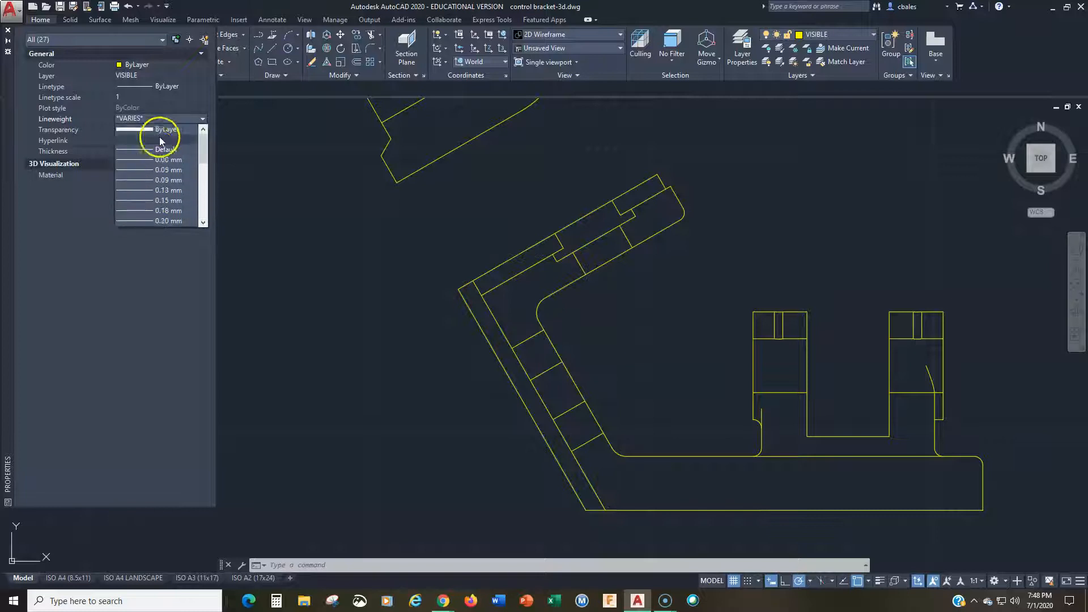
{"action": "left_click", "coordinate": [163, 124]}
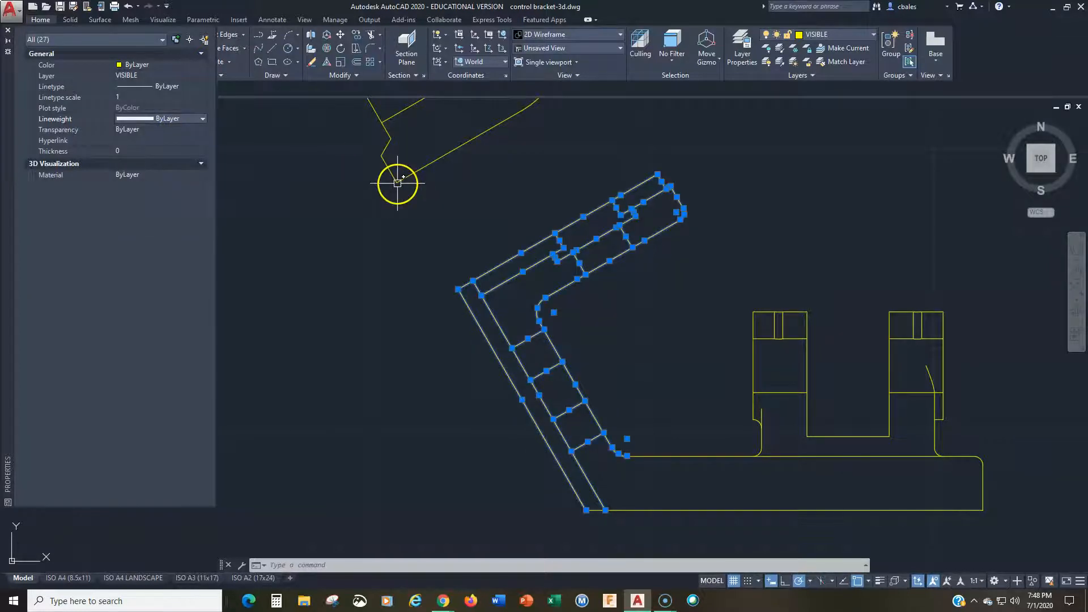
{"action": "key", "text": "Escape"}
Step: Close the Properties palette and make SECTION the current layer
{"action": "middle_click_drag", "start_coordinate": [583, 311], "coordinate": [465, 319]}
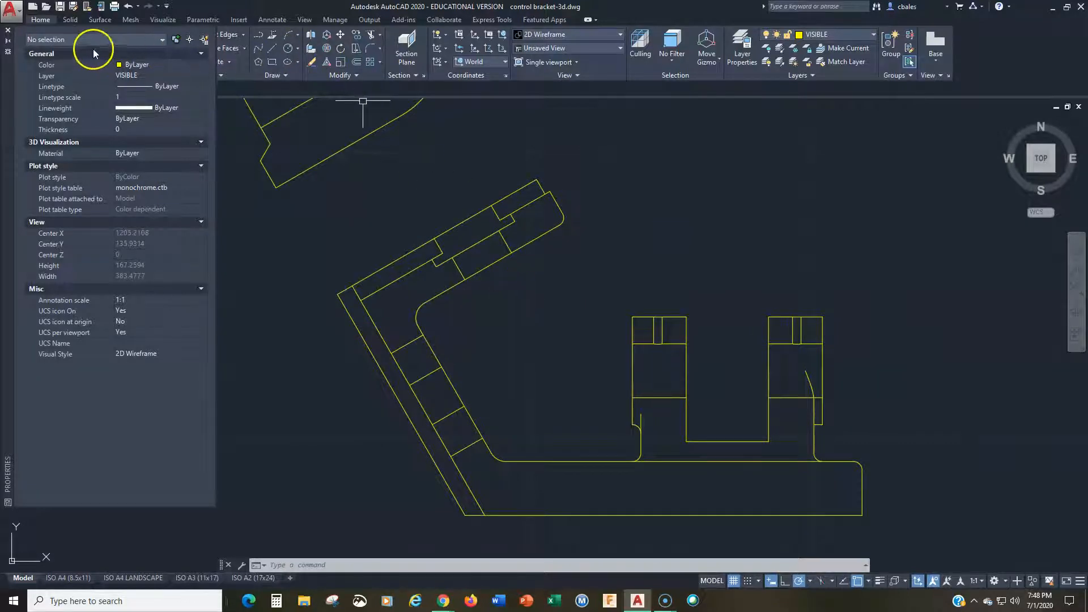
{"action": "left_click", "coordinate": [8, 31]}
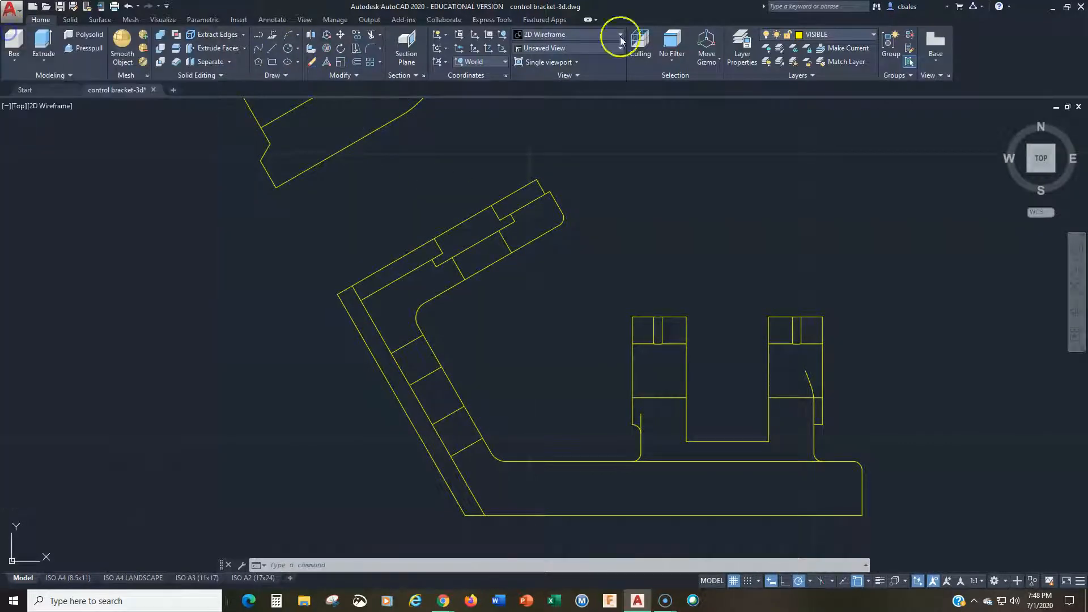
{"action": "left_click", "coordinate": [813, 35]}
{"action": "left_click", "coordinate": [807, 222]}
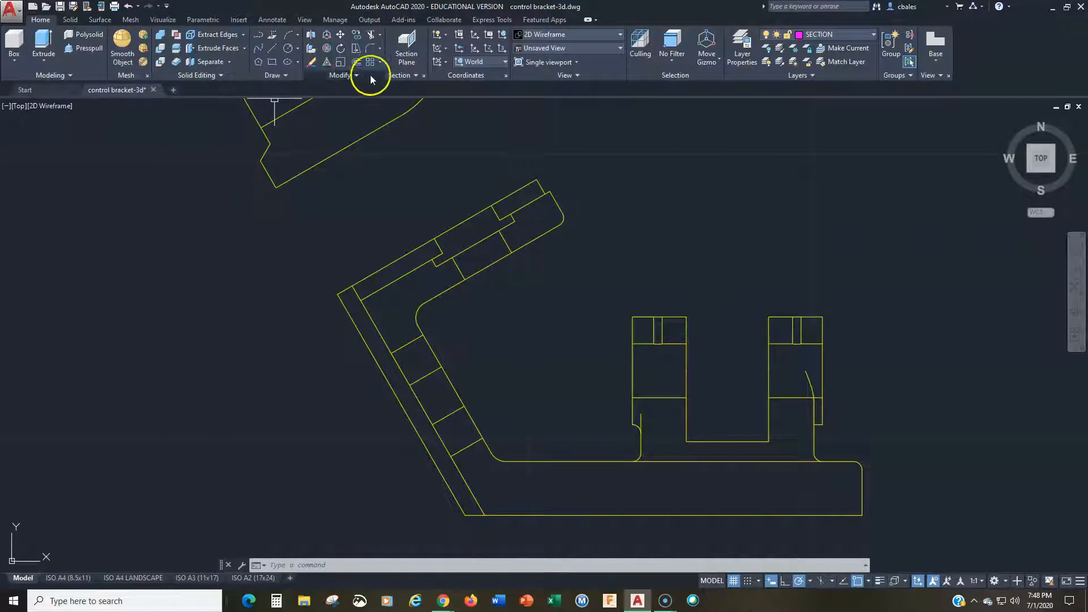
Step: Try hatching the cut regions of the angled arm and base with the ANGLE pattern, and erase that hatch
{"action": "left_click", "coordinate": [284, 76]}
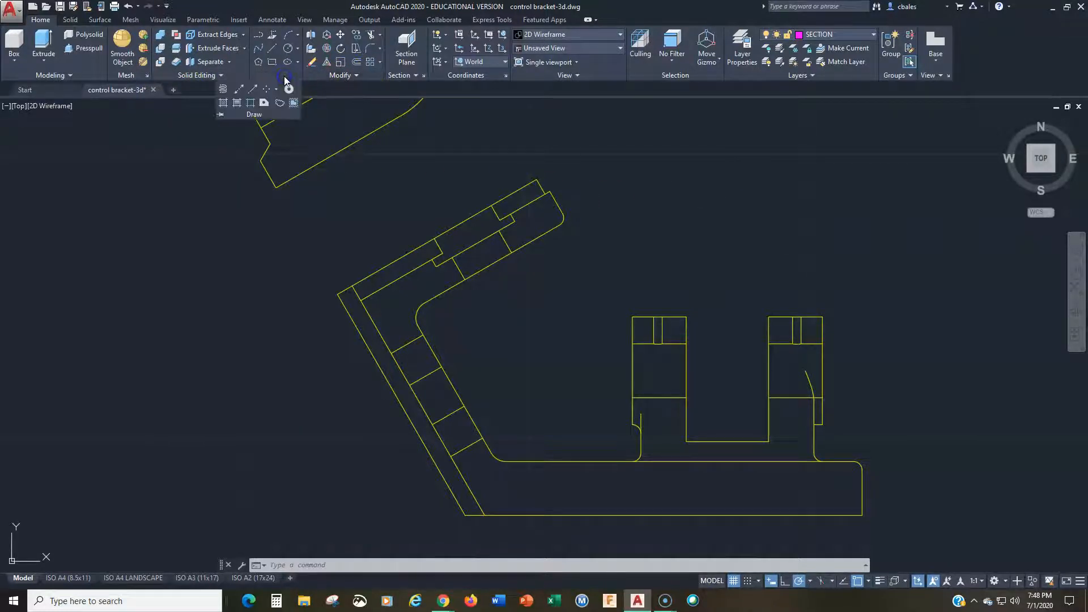
{"action": "left_click", "coordinate": [221, 104]}
{"action": "left_click", "coordinate": [538, 225]}
{"action": "left_click", "coordinate": [423, 288]}
{"action": "left_click", "coordinate": [435, 400]}
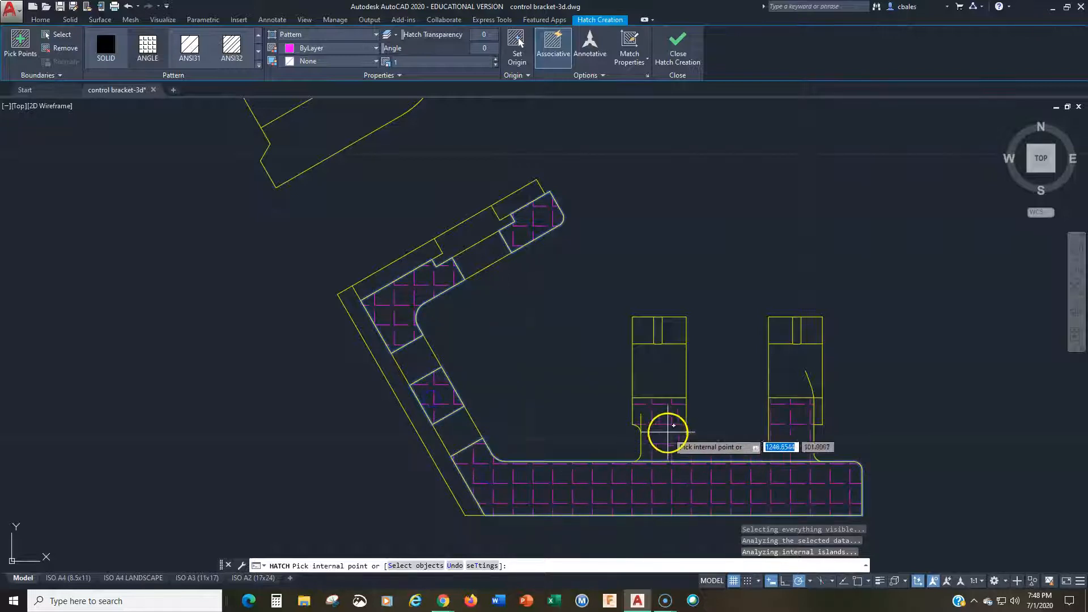
{"action": "key", "text": "Escape"}
{"action": "key", "text": "Escape"}
{"action": "key", "text": "Escape"}
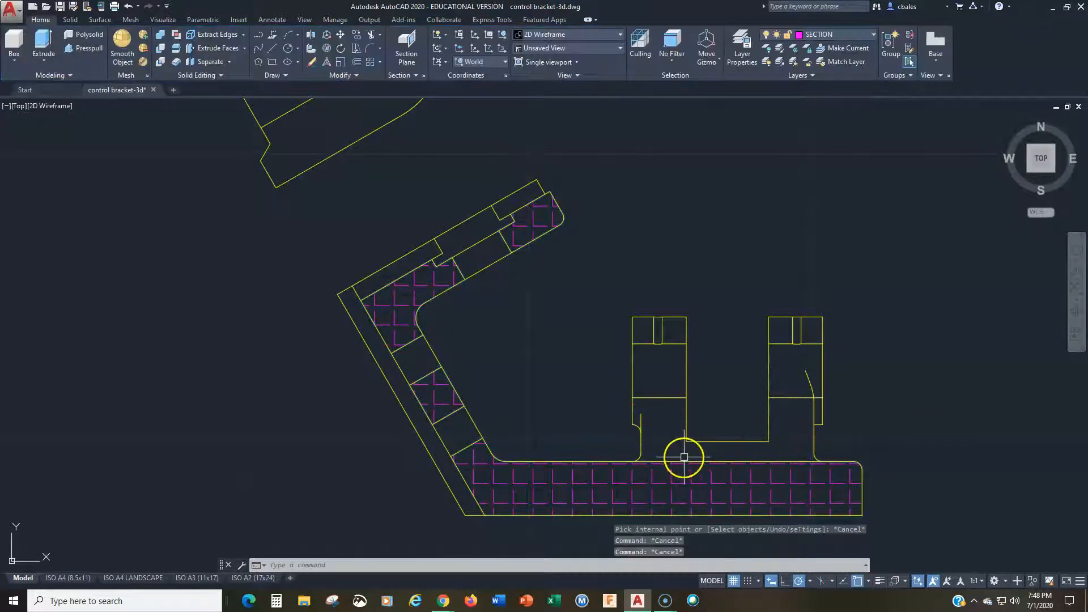
{"action": "left_click", "coordinate": [520, 483]}
{"action": "key", "text": "Delete"}
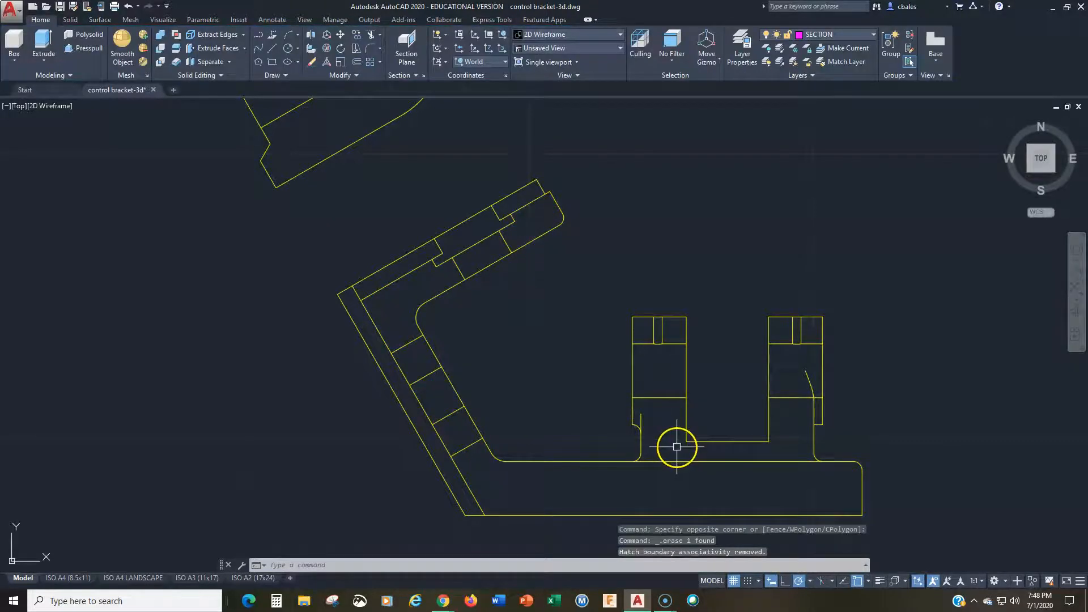
Step: Trim the base's upper line away beneath the two lugs and erase the stray arc in the right lug
{"action": "key", "text": "Return"}
{"action": "left_click", "coordinate": [687, 461]}
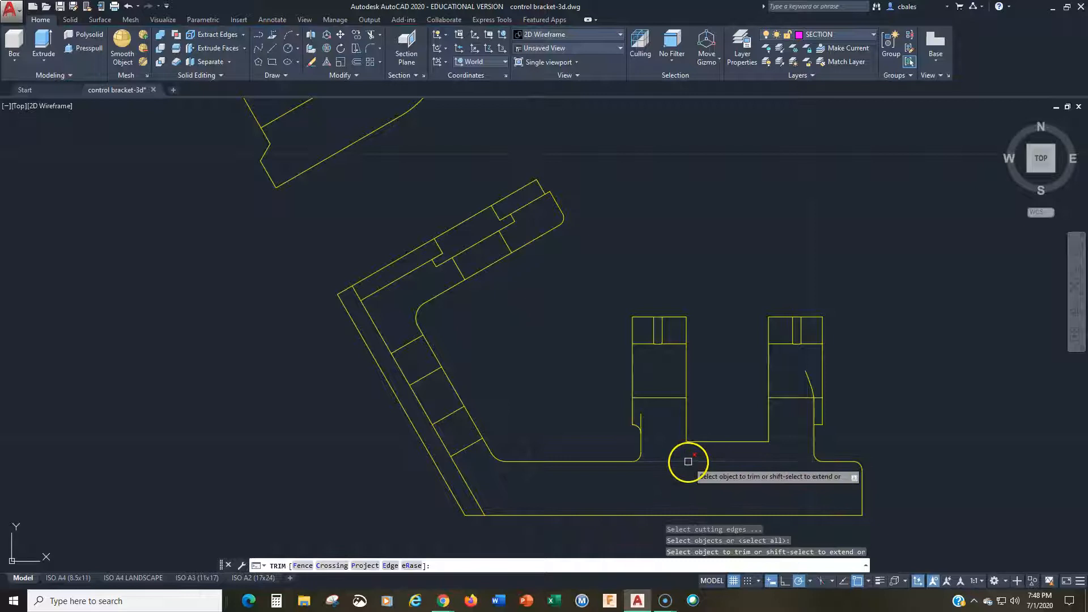
{"action": "key", "text": "Return"}
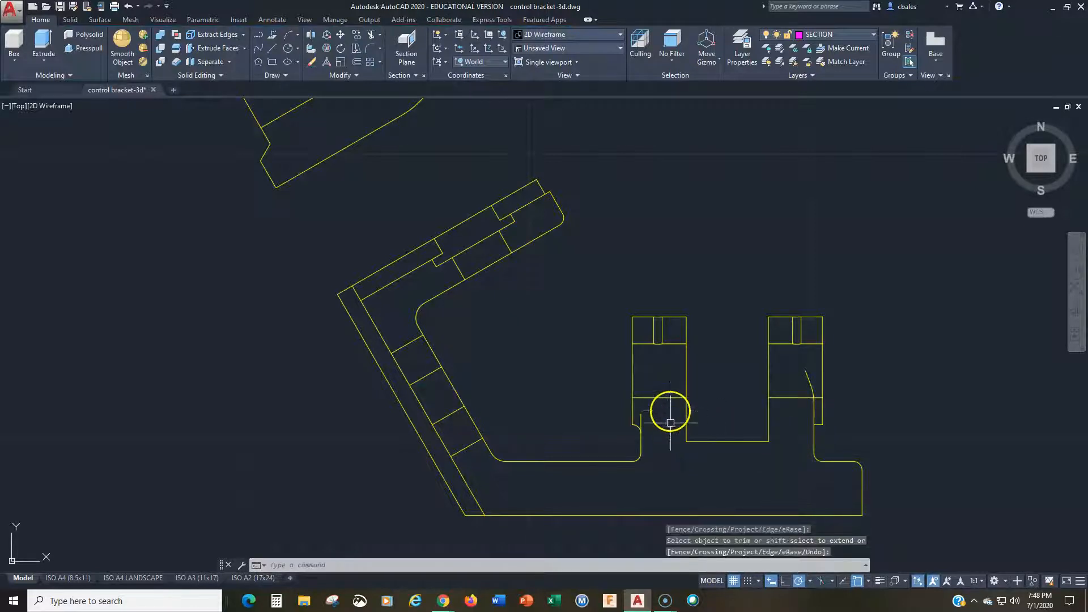
{"action": "type", "text": "elect objects:"}
{"action": "key", "text": "Return"}
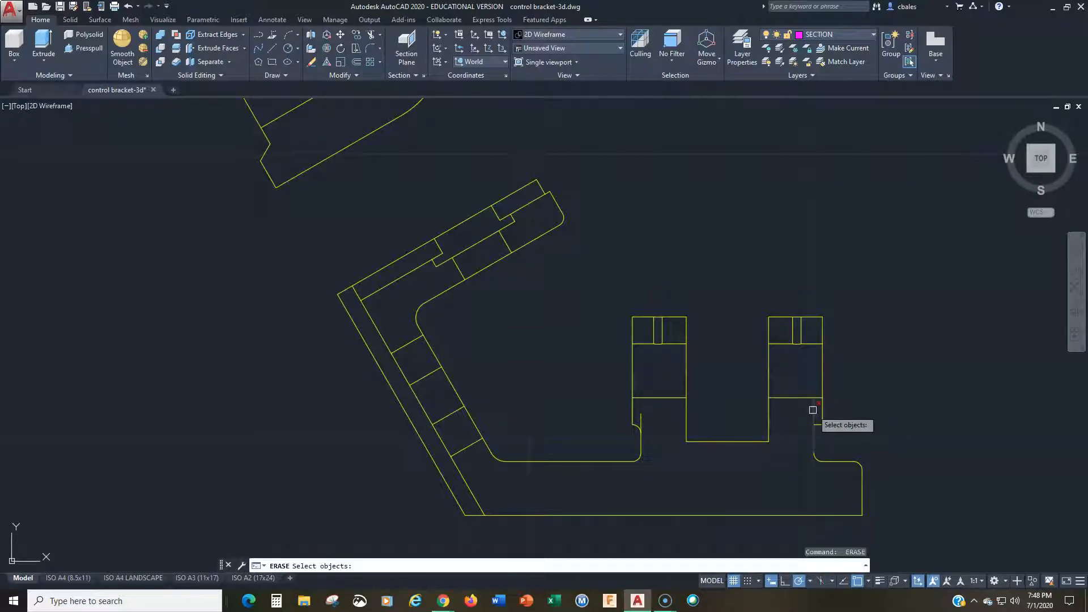
{"action": "key", "text": "Escape"}
Step: Trim the short vertical line end projecting above the fillet at the foot of the left lug
{"action": "type", "text": "tr"}
{"action": "key", "text": "Return"}
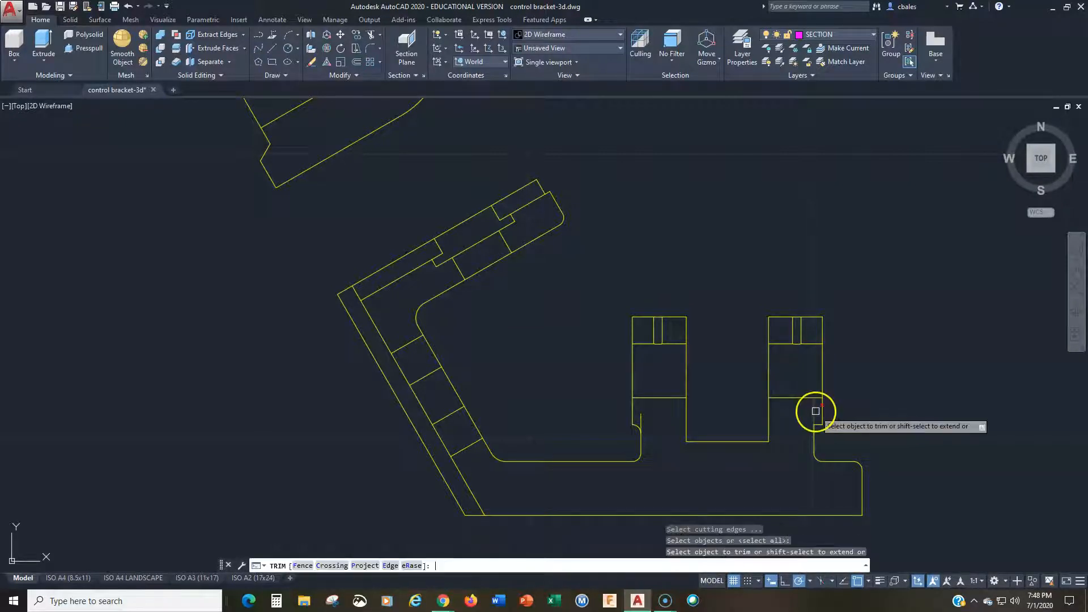
{"action": "left_click", "coordinate": [642, 417]}
{"action": "key", "text": "Return"}
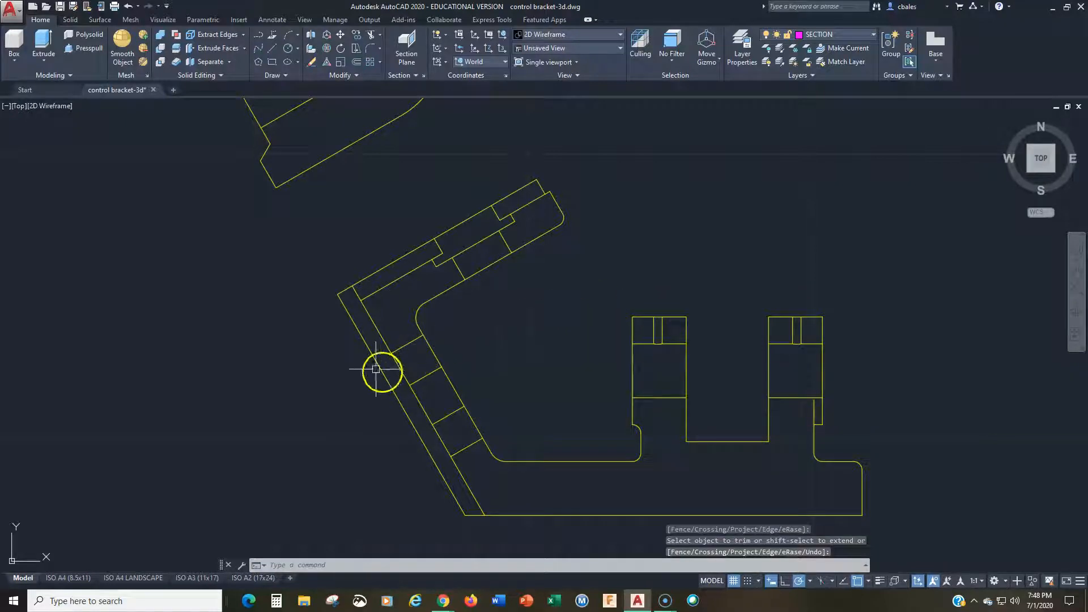
Step: Hatch the solid cut regions of the angled arm and the base with lower lugs using the ANSI31 pattern
{"action": "left_click", "coordinate": [274, 76]}
{"action": "left_click", "coordinate": [223, 103]}
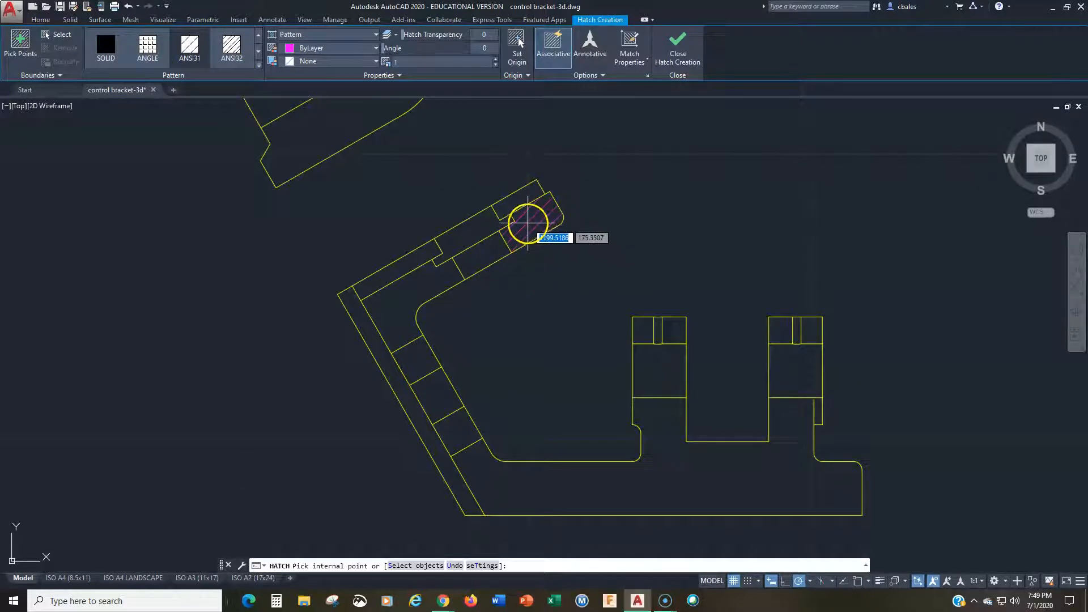
{"action": "left_click", "coordinate": [527, 219]}
{"action": "left_click", "coordinate": [398, 281]}
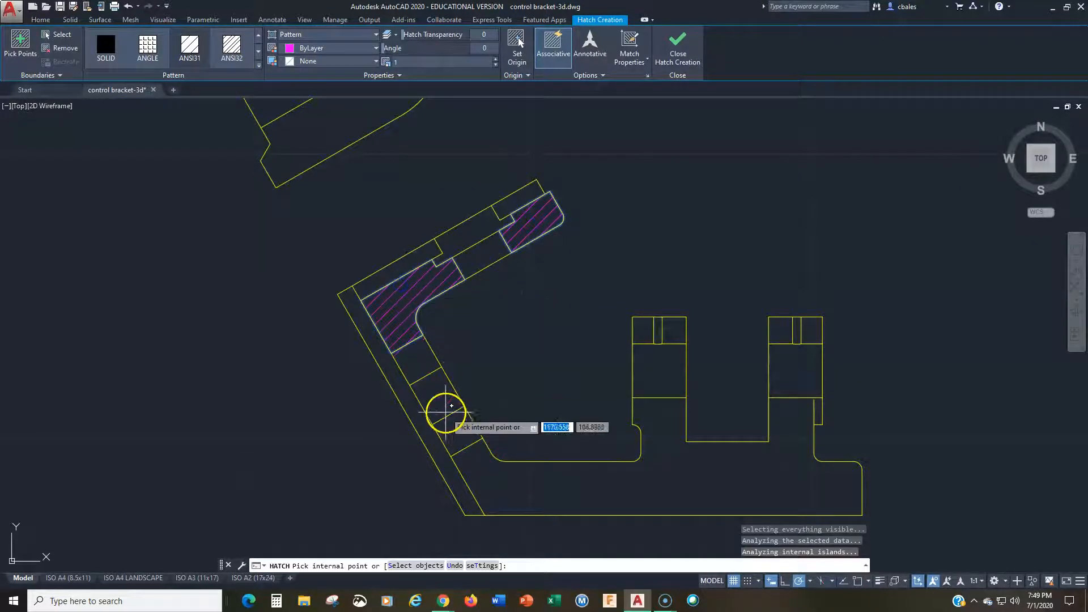
{"action": "left_click", "coordinate": [441, 388]}
{"action": "left_click", "coordinate": [533, 473]}
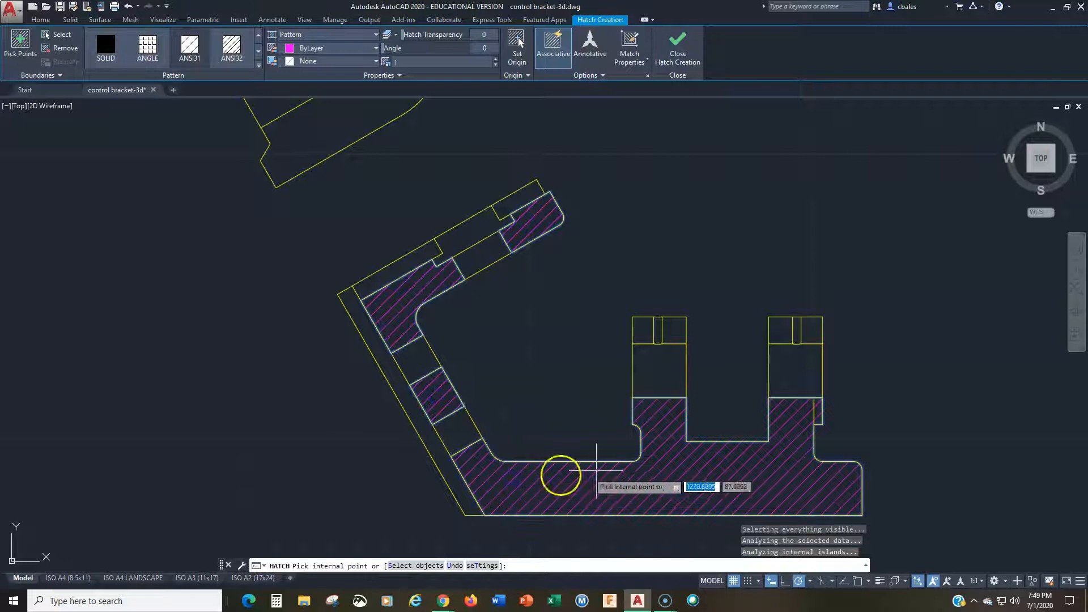
Step: Extend the ANSI31 hatch to the four small cut regions at the tops of the two lugs and finish the hatch
{"action": "left_click", "coordinate": [672, 325]}
{"action": "left_click", "coordinate": [644, 328]}
{"action": "left_click", "coordinate": [780, 329]}
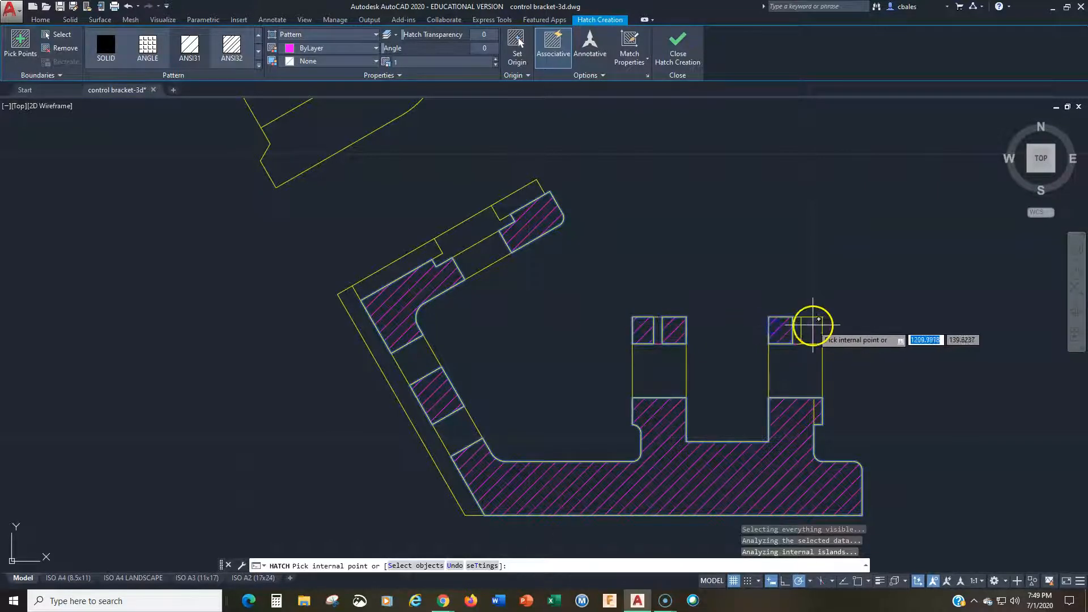
{"action": "left_click", "coordinate": [810, 326]}
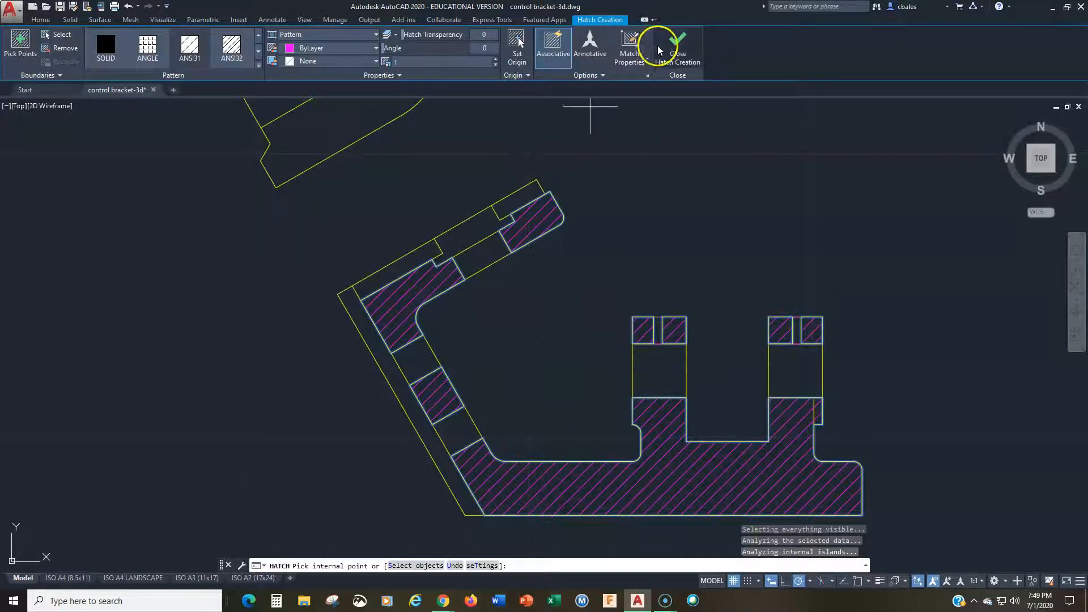
{"action": "left_click", "coordinate": [678, 43]}
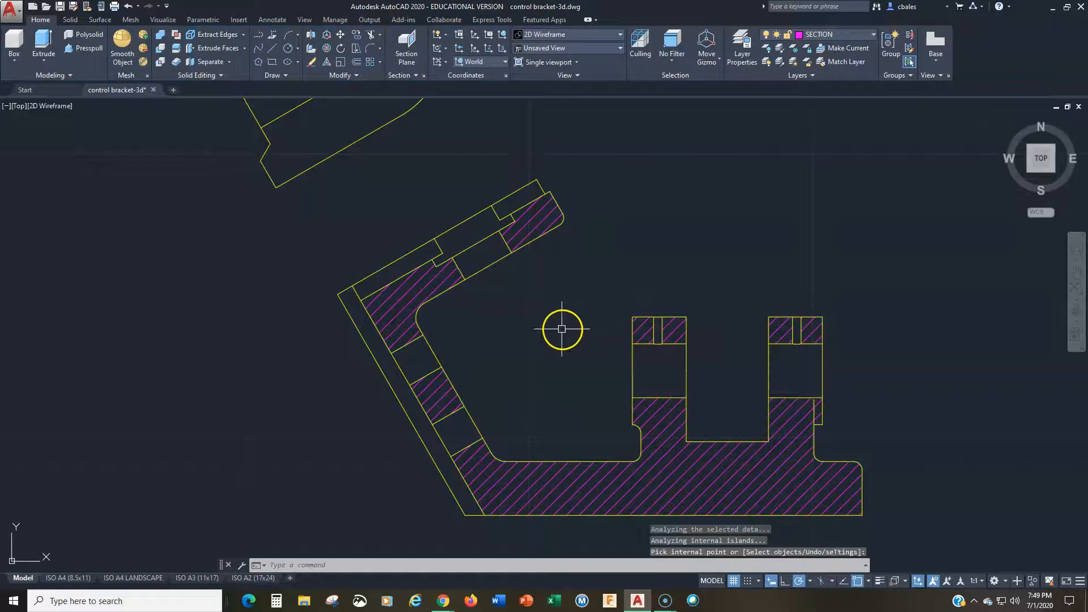
Step: Insert the block A$Cc0a648ae in the empty space to the left of the auxiliary view and close the block palette
{"action": "scroll", "coordinate": [561, 327], "scroll_direction": "down", "scroll_amount": 2}
{"action": "scroll", "coordinate": [569, 403], "scroll_direction": "down", "scroll_amount": 3}
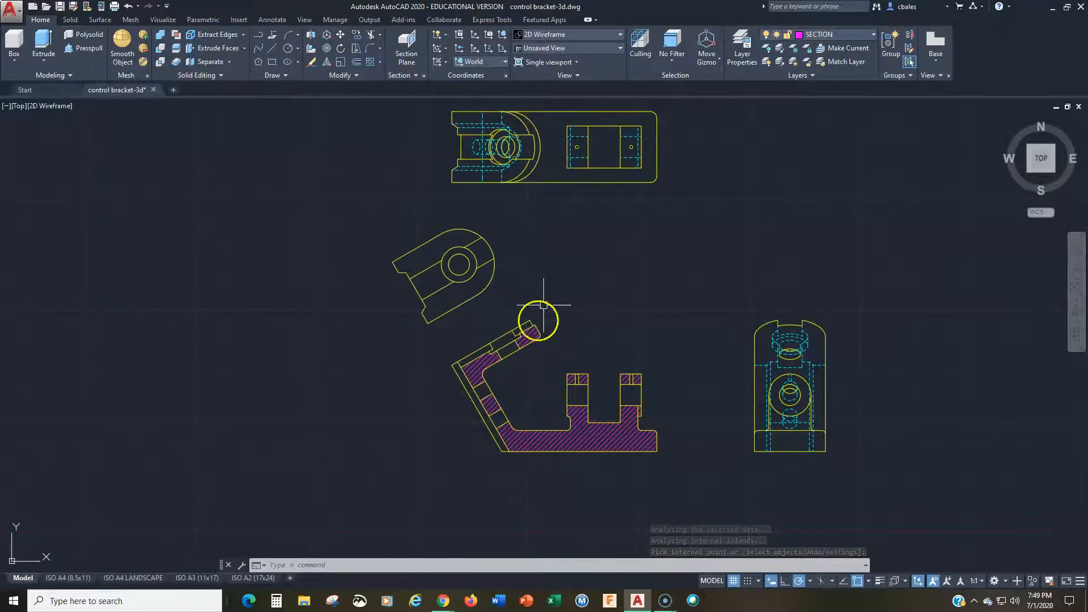
{"action": "type", "text": "i"}
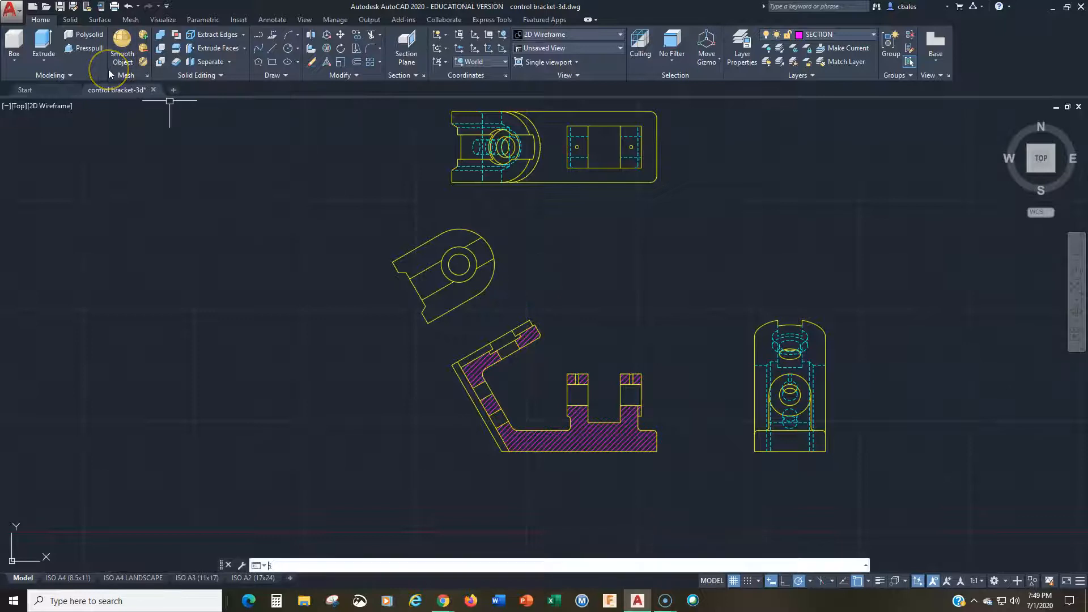
{"action": "type", "text": "nsert"}
{"action": "key", "text": "Return"}
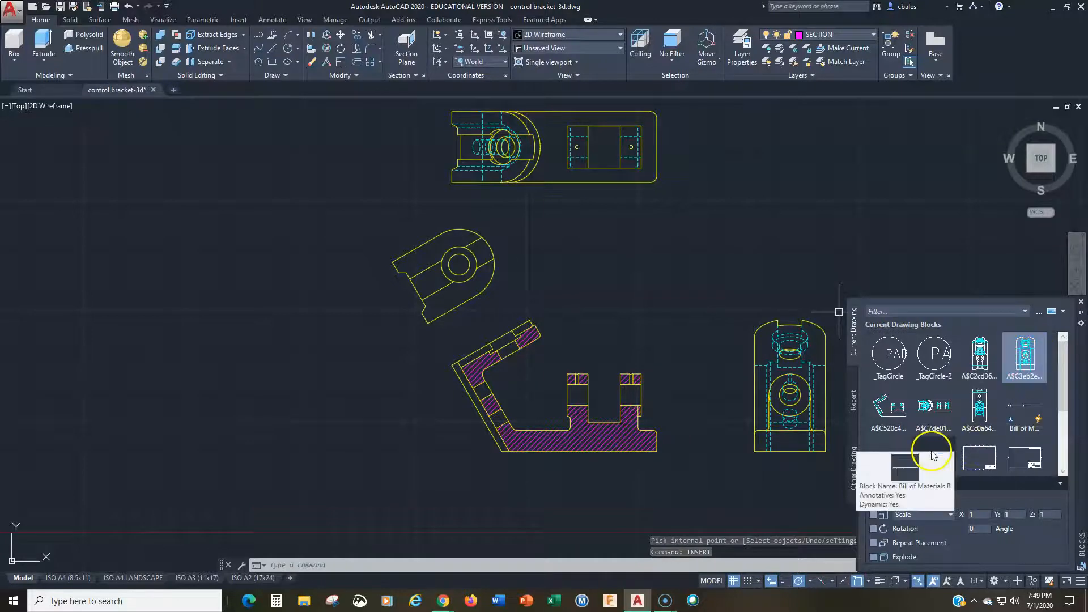
{"action": "left_click", "coordinate": [981, 415]}
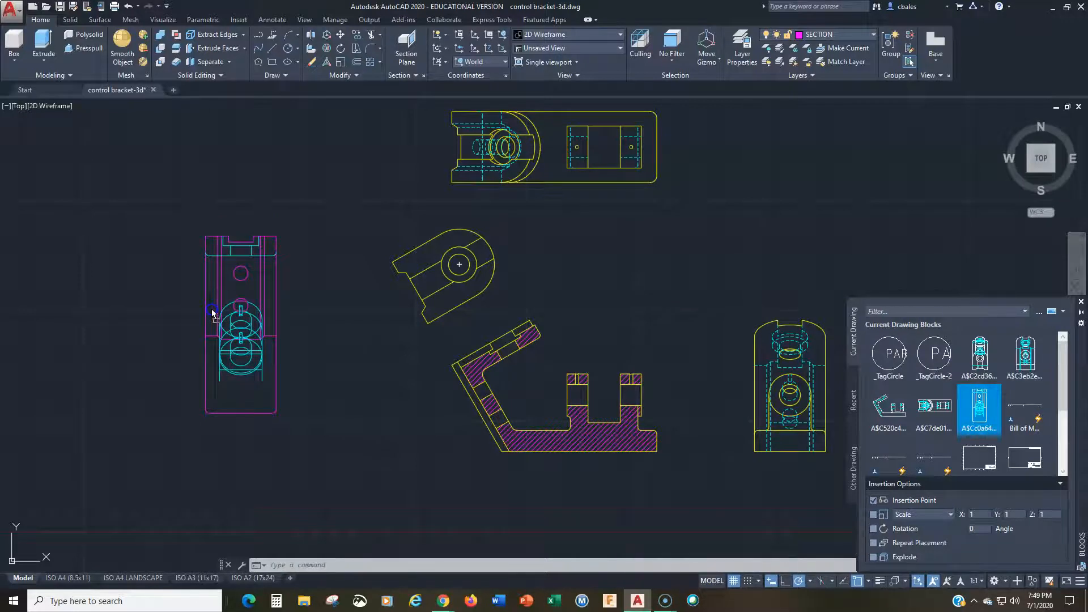
{"action": "left_click", "coordinate": [213, 313]}
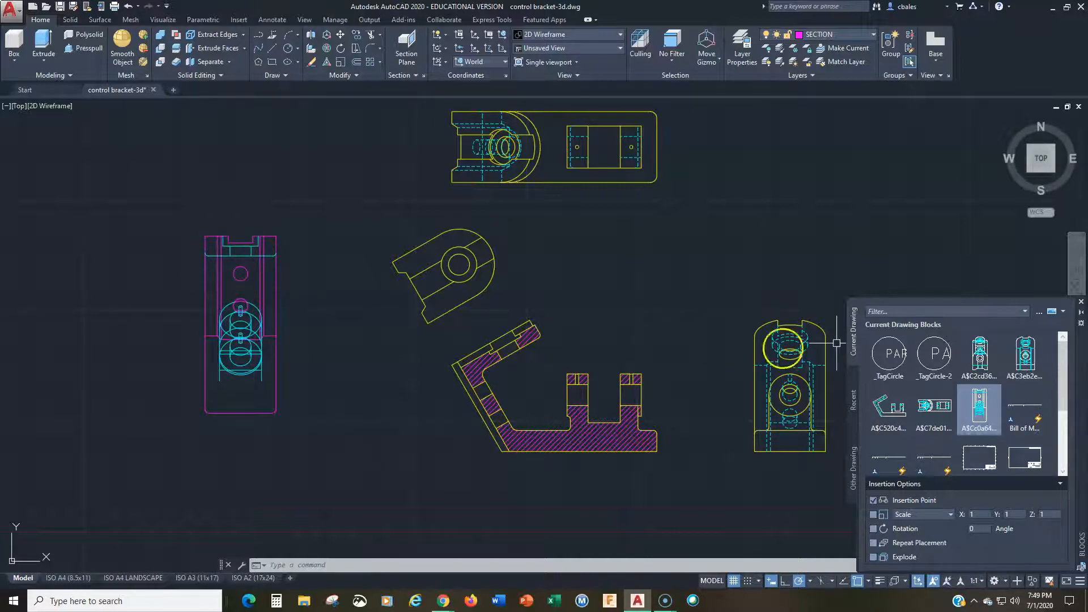
{"action": "left_click", "coordinate": [1080, 304]}
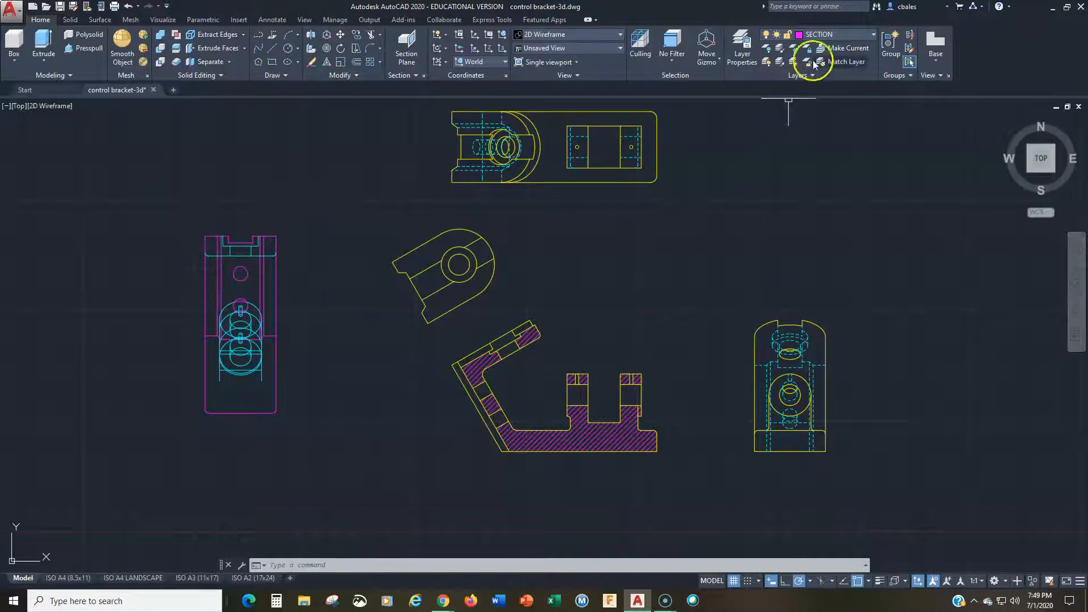
Step: Deselect the inserted block and make VISIBLE the current layer
{"action": "scroll", "coordinate": [185, 252], "scroll_direction": "up", "scroll_amount": 2}
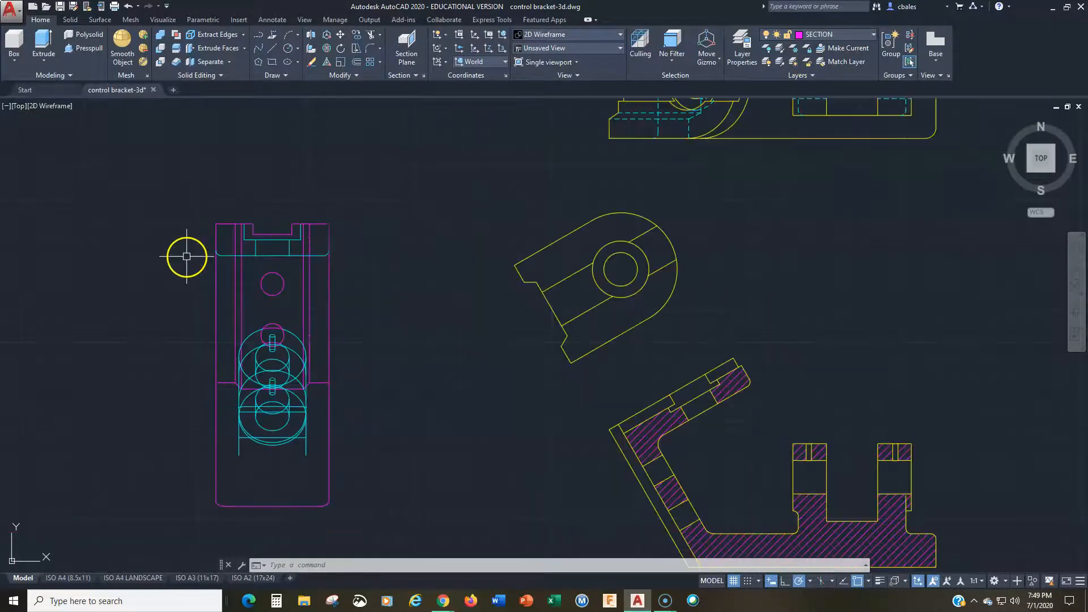
{"action": "left_click", "coordinate": [254, 333]}
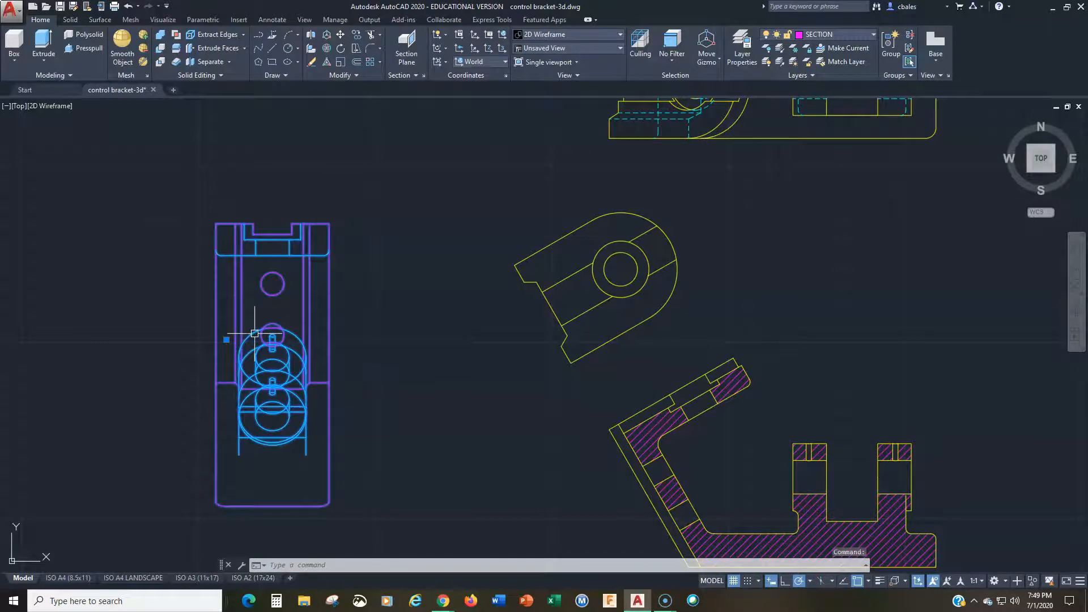
{"action": "key", "text": "Escape"}
{"action": "key", "text": "Escape"}
{"action": "key", "text": "Escape"}
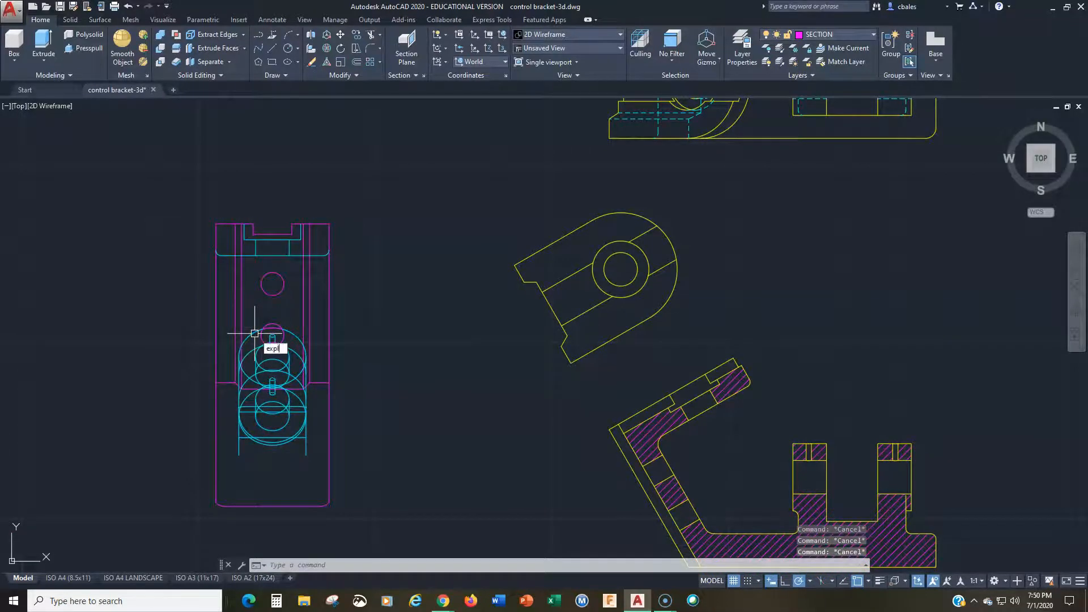
{"action": "left_click", "coordinate": [842, 38]}
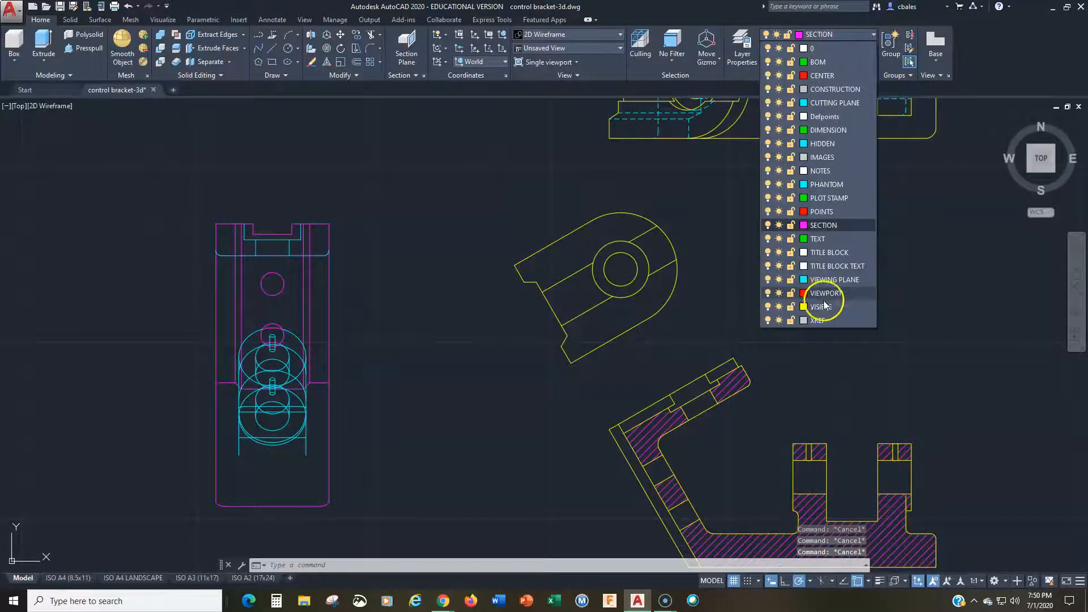
{"action": "left_click", "coordinate": [820, 306]}
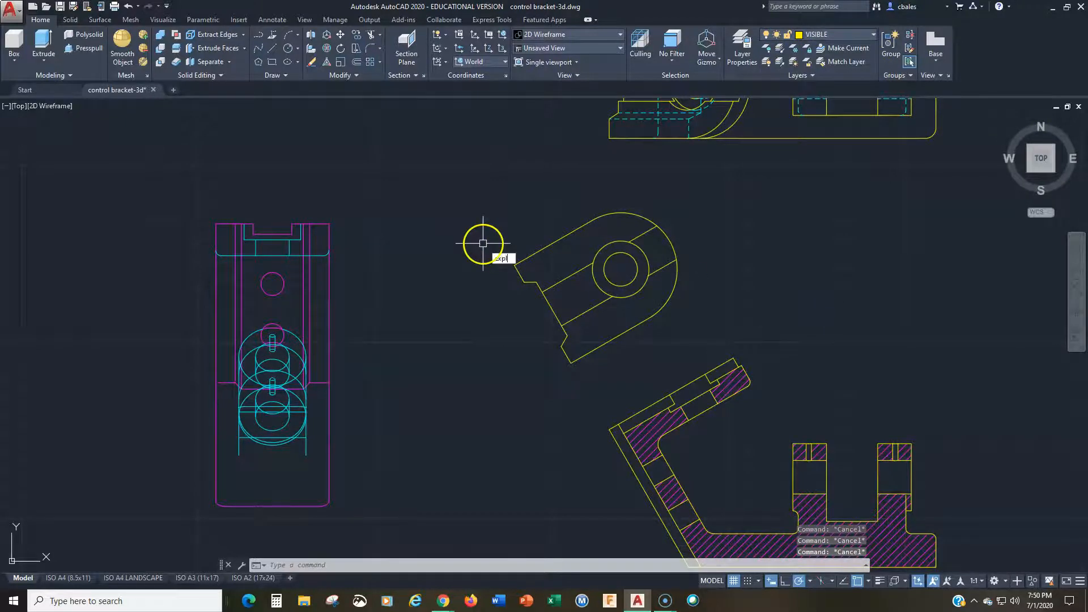
Step: Explode the inserted bracket view block into individual objects
{"action": "key", "text": "Return"}
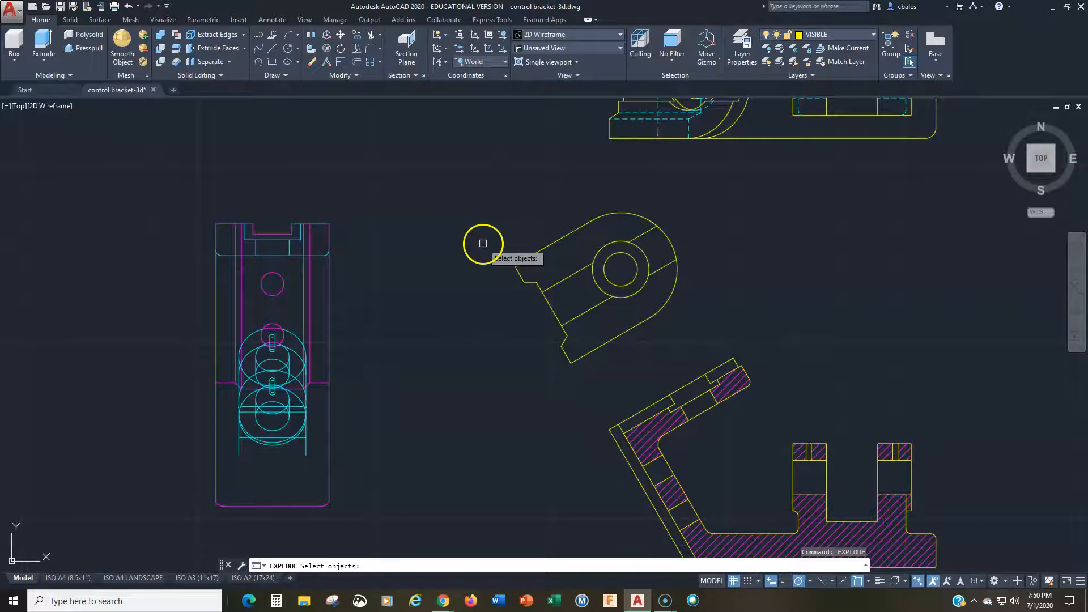
{"action": "left_click", "coordinate": [331, 313]}
{"action": "key", "text": "Return"}
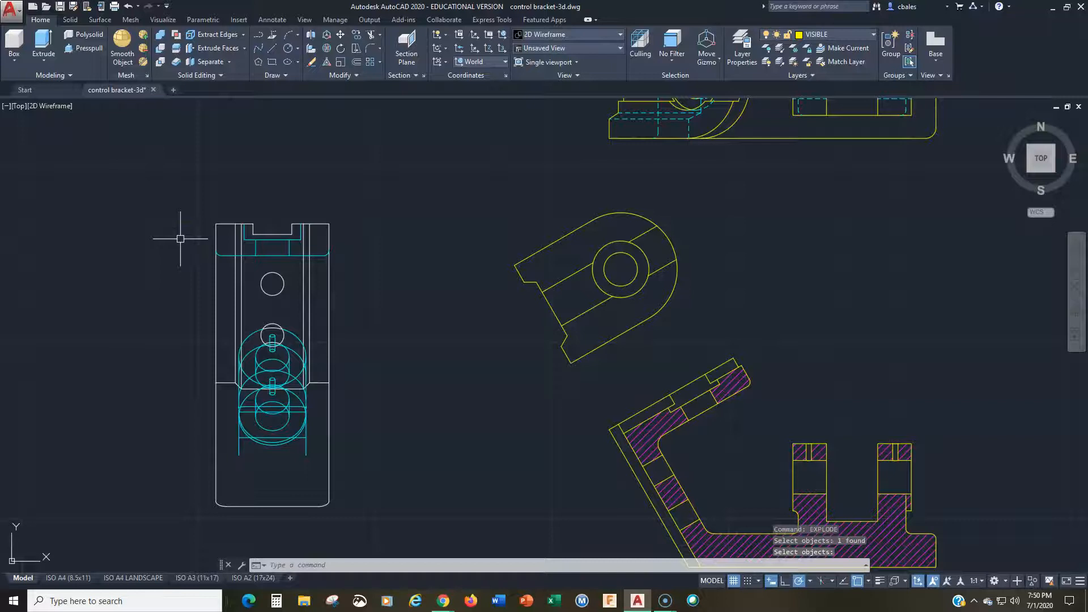
Step: Try to quick-select all white objects in the drawing, and check which layer the exploded view's right edge is on
{"action": "key", "text": "Return"}
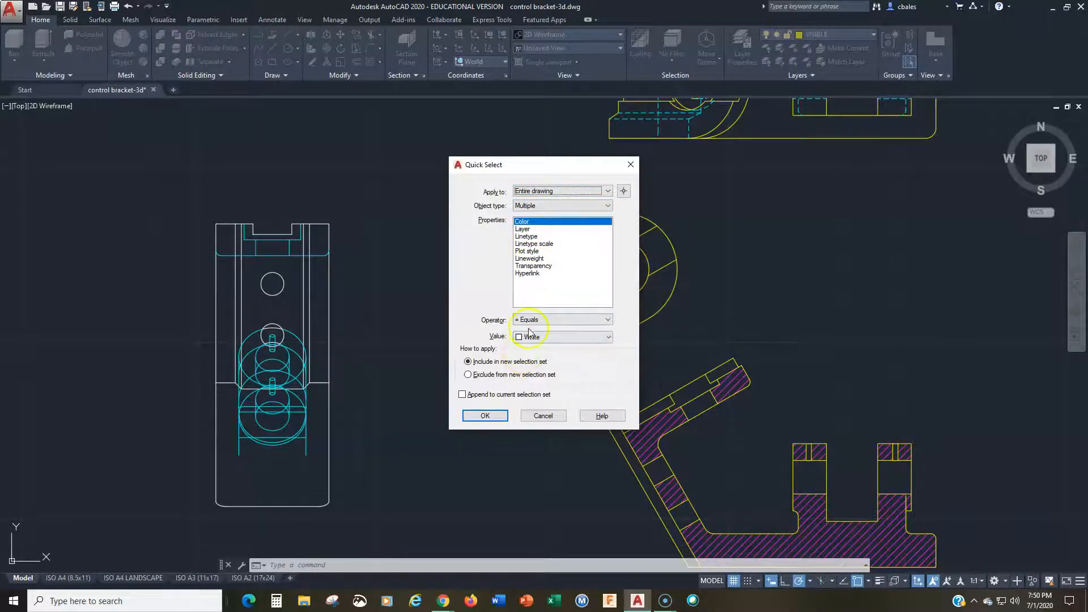
{"action": "left_click", "coordinate": [485, 416]}
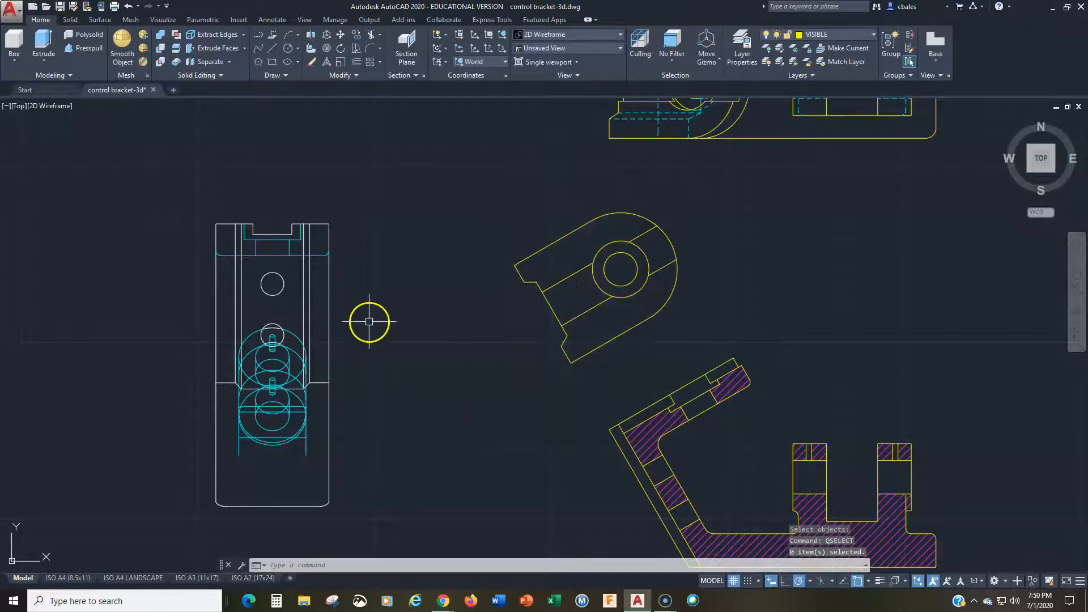
{"action": "key", "text": "Escape"}
{"action": "key", "text": "Escape"}
{"action": "left_click", "coordinate": [327, 287]}
{"action": "left_click", "coordinate": [382, 236]}
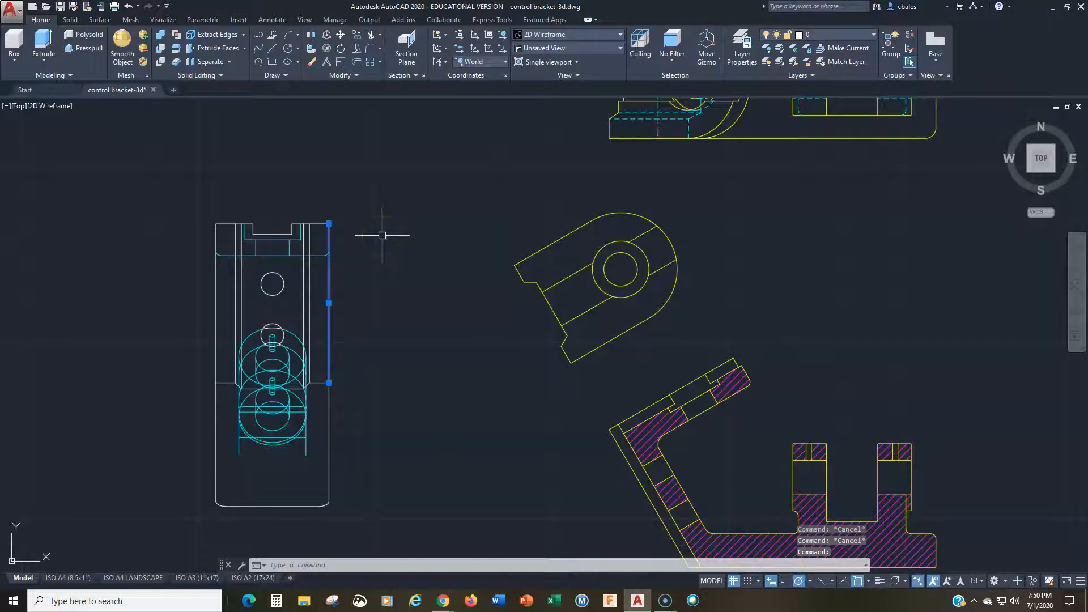
{"action": "key", "text": "Escape"}
{"action": "key", "text": "Escape"}
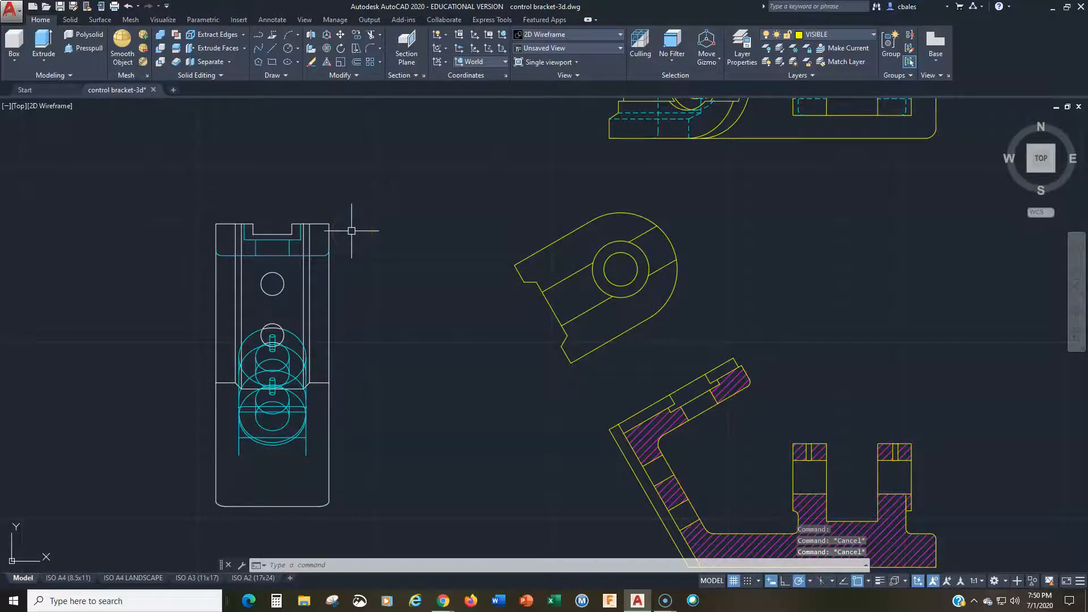
Step: Quick-select every object on layer 0 in the entire drawing and move them to the VISIBLE layer
{"action": "type", "text": "select"}
{"action": "key", "text": "Return"}
{"action": "left_click", "coordinate": [523, 230]}
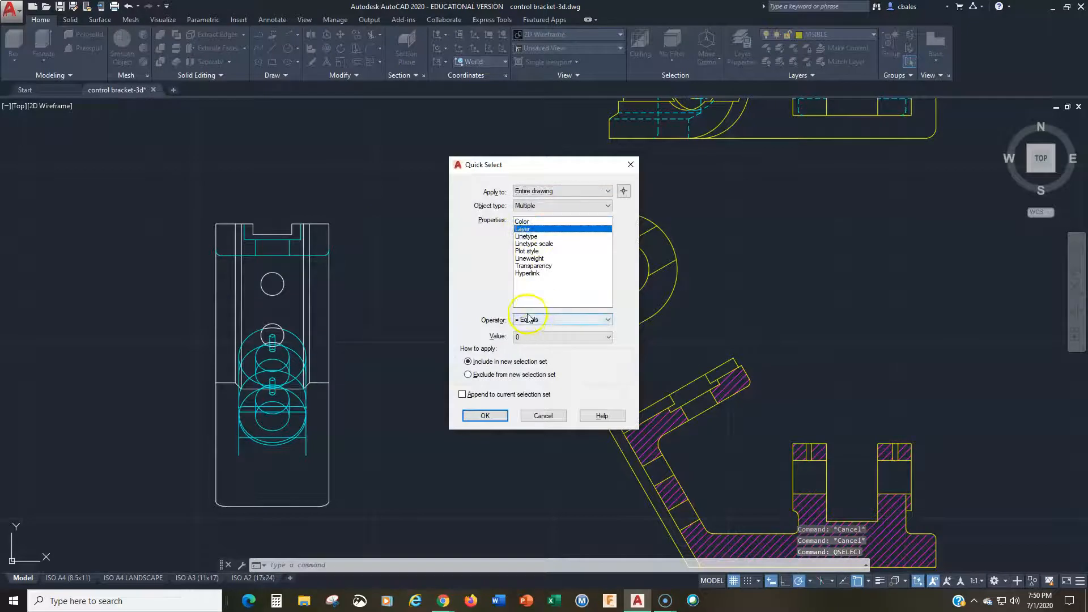
{"action": "left_click", "coordinate": [481, 425]}
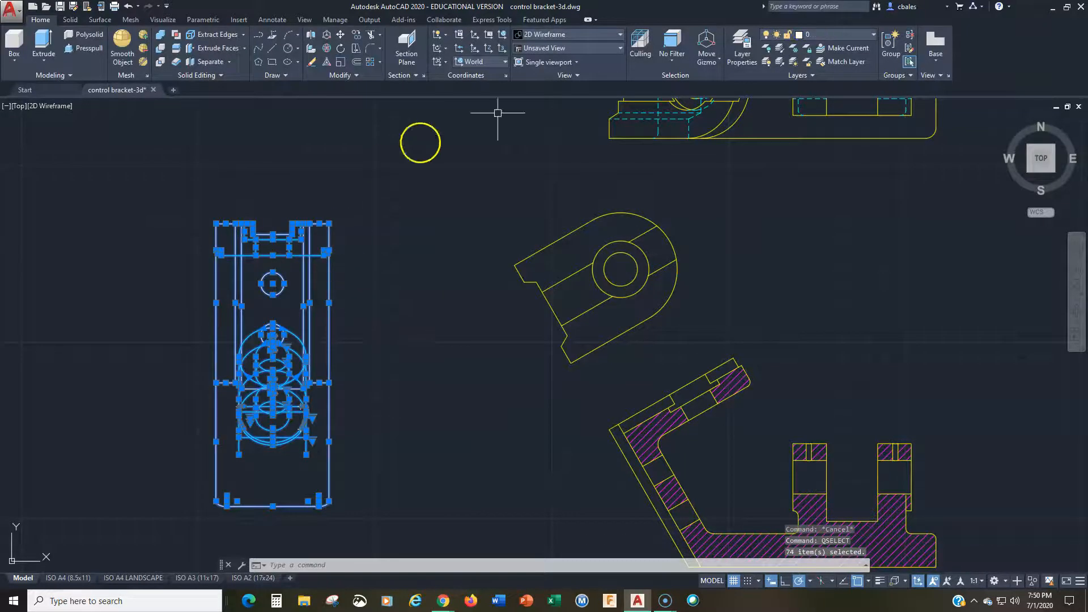
{"action": "left_click", "coordinate": [822, 36]}
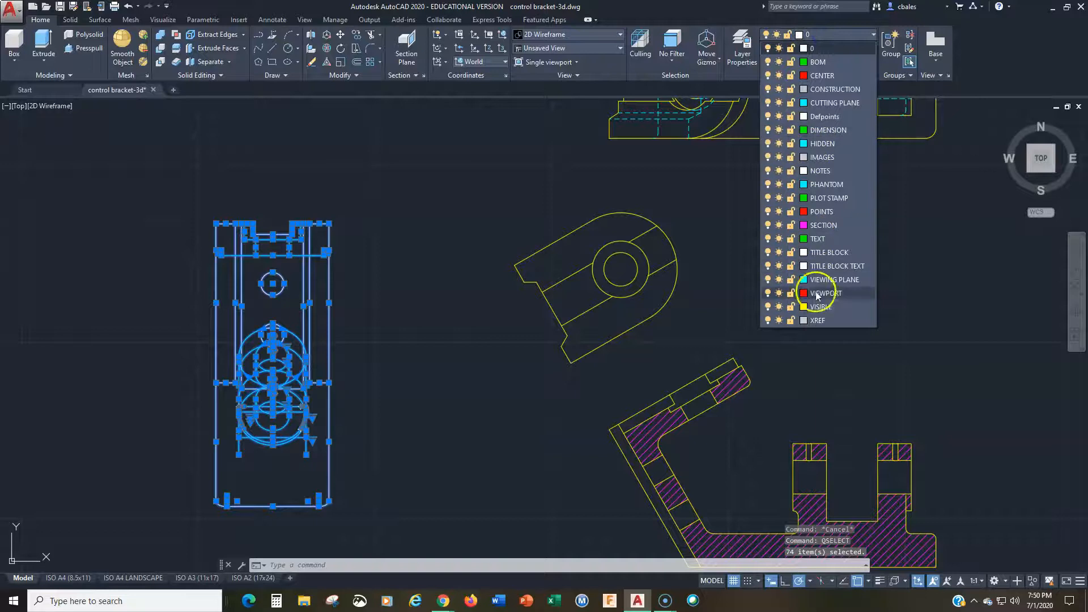
{"action": "left_click", "coordinate": [815, 298]}
Step: Set the color of the selected exploded view geometry to ByLayer in its properties
{"action": "right_click", "coordinate": [384, 187]}
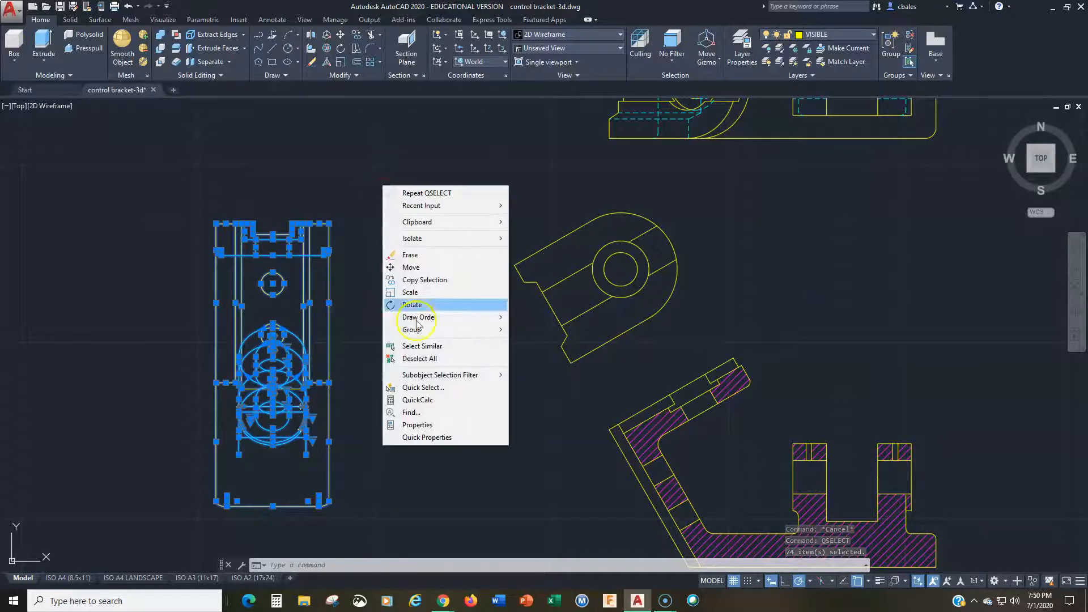
{"action": "left_click", "coordinate": [418, 425]}
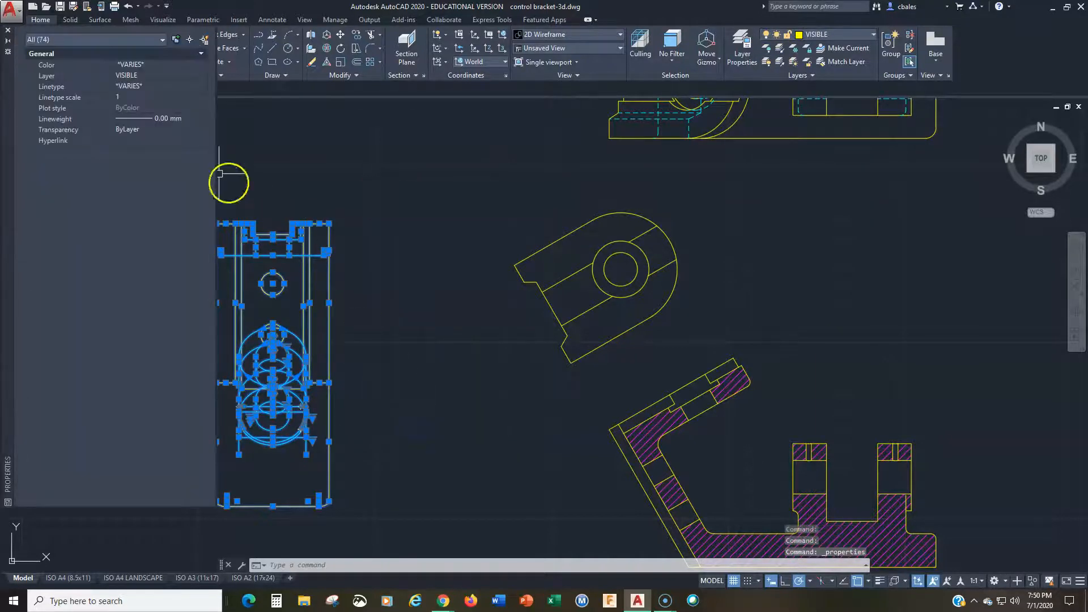
{"action": "left_click", "coordinate": [145, 62]}
{"action": "left_click", "coordinate": [145, 63]}
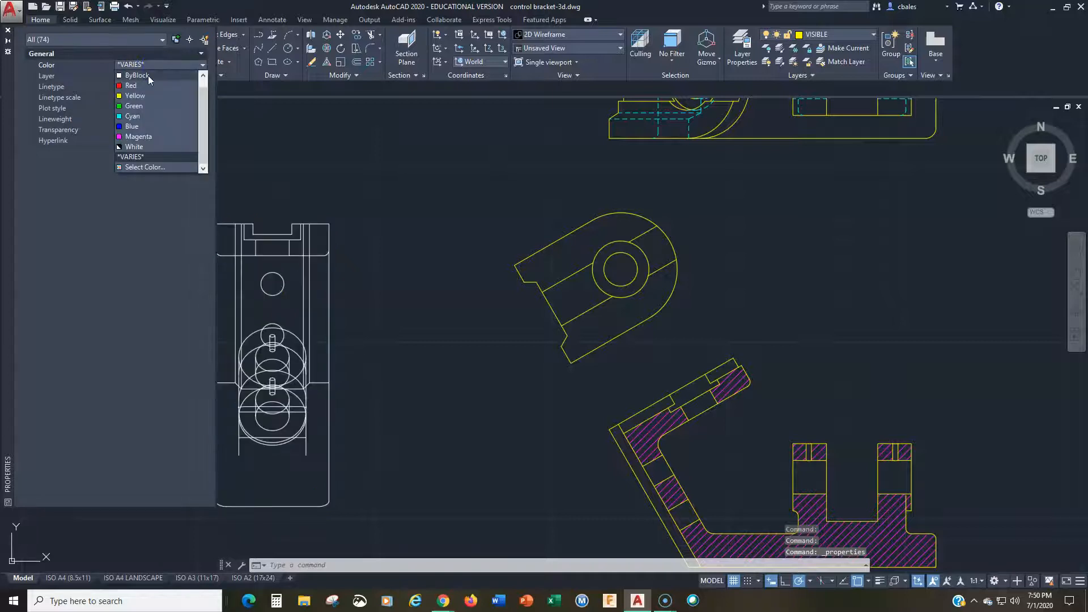
{"action": "left_click", "coordinate": [148, 76]}
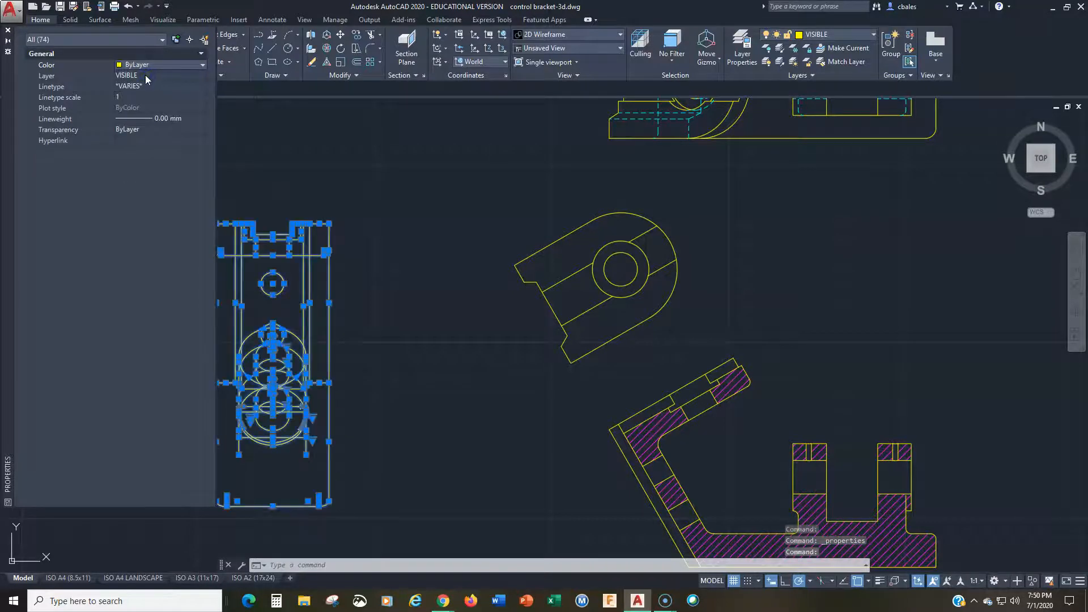
Step: Set the linetype and lineweight of the exploded view geometry to ByLayer, deselect it and close the properties
{"action": "left_click", "coordinate": [142, 86]}
{"action": "left_click", "coordinate": [141, 87]}
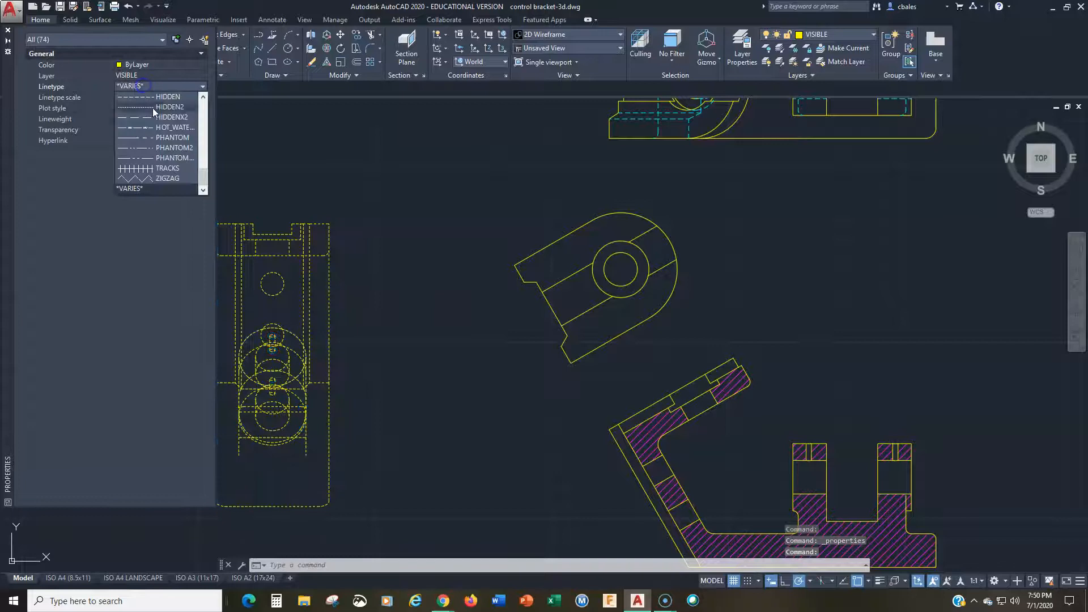
{"action": "scroll", "coordinate": [146, 96], "scroll_direction": "up", "scroll_amount": 3}
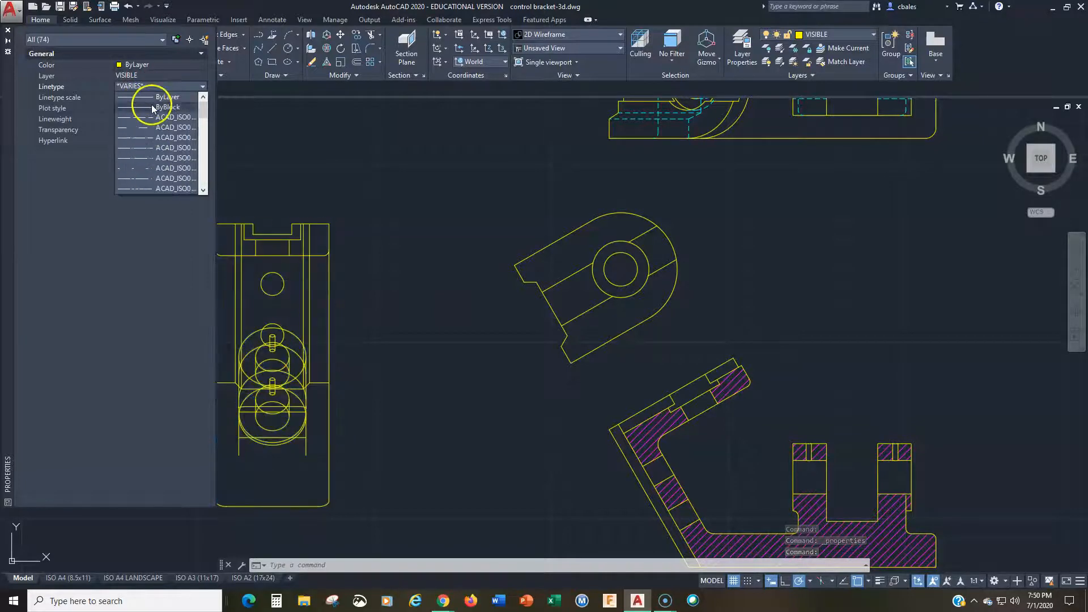
{"action": "left_click", "coordinate": [146, 97]}
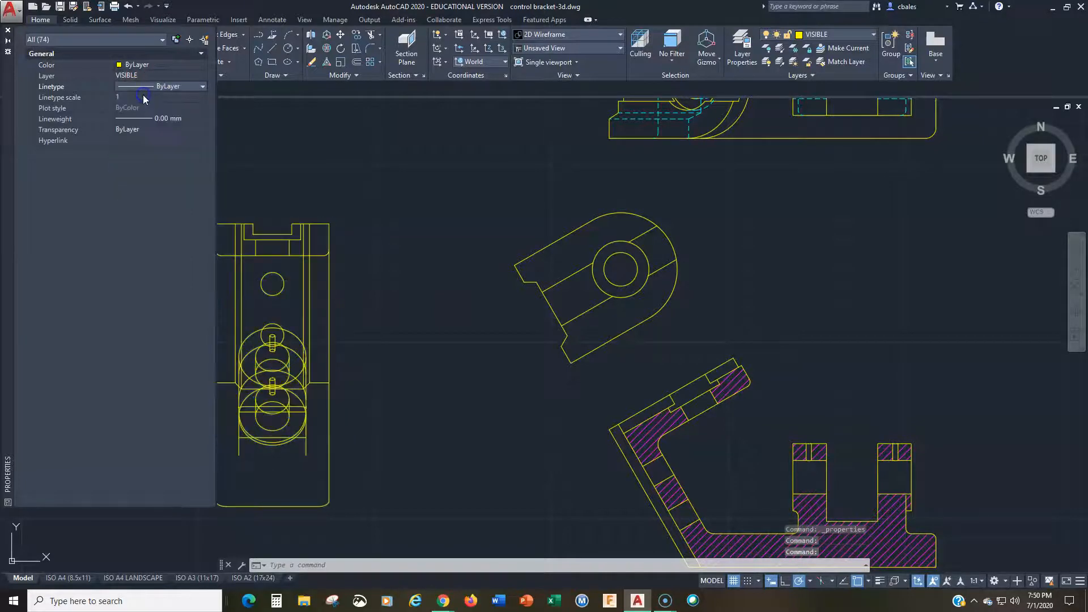
{"action": "left_click", "coordinate": [158, 120]}
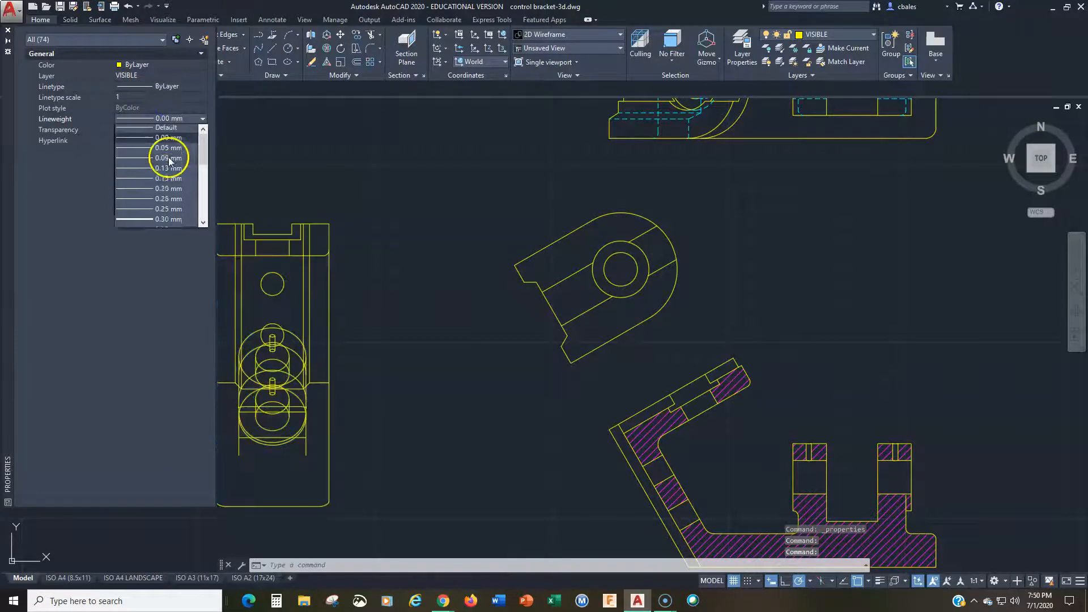
{"action": "left_click", "coordinate": [163, 130]}
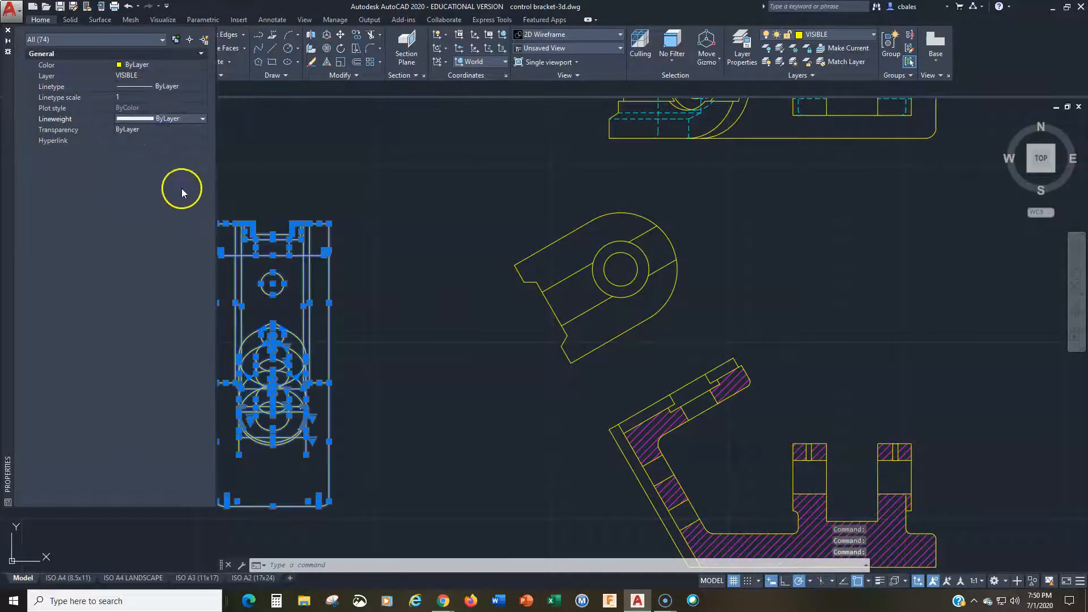
{"action": "key", "text": "Escape"}
{"action": "middle_click_drag", "start_coordinate": [353, 318], "coordinate": [515, 251]}
{"action": "scroll", "coordinate": [500, 299], "scroll_direction": "up", "scroll_amount": 3}
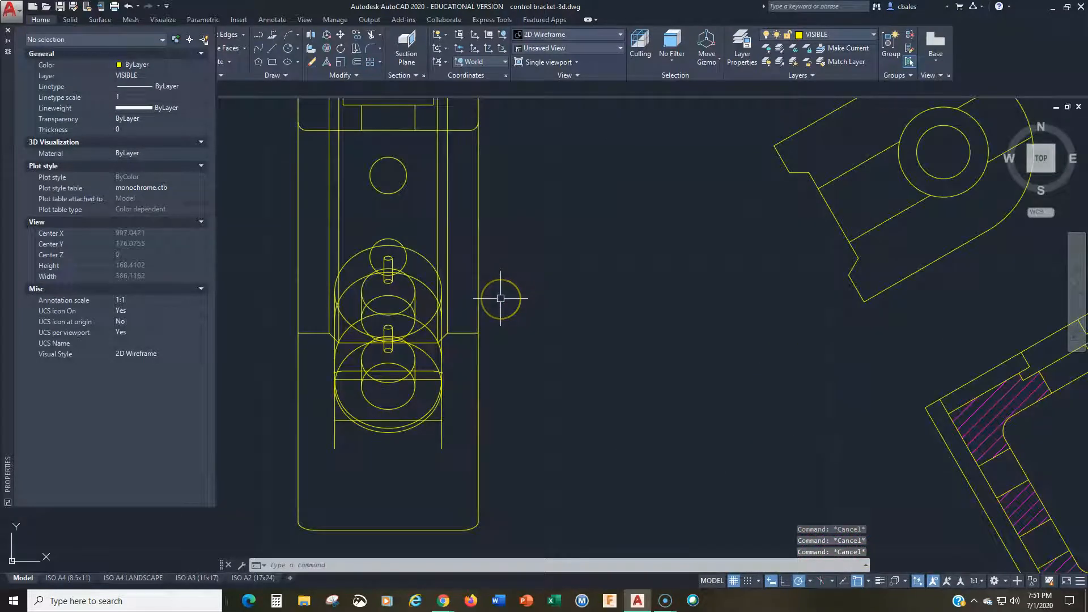
{"action": "scroll", "coordinate": [500, 299], "scroll_direction": "down", "scroll_amount": 4}
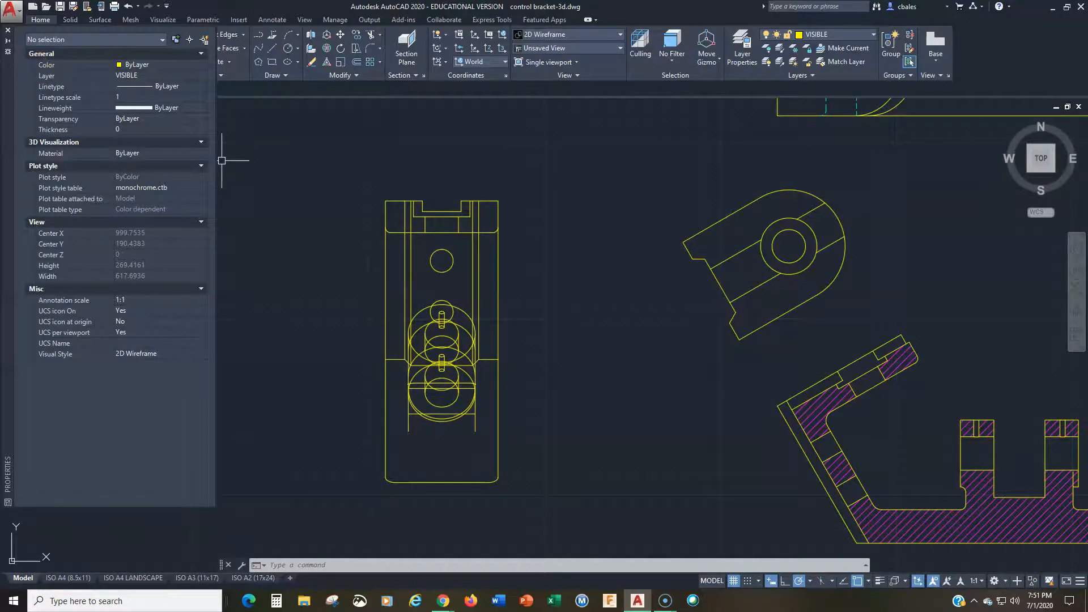
{"action": "left_click", "coordinate": [7, 31]}
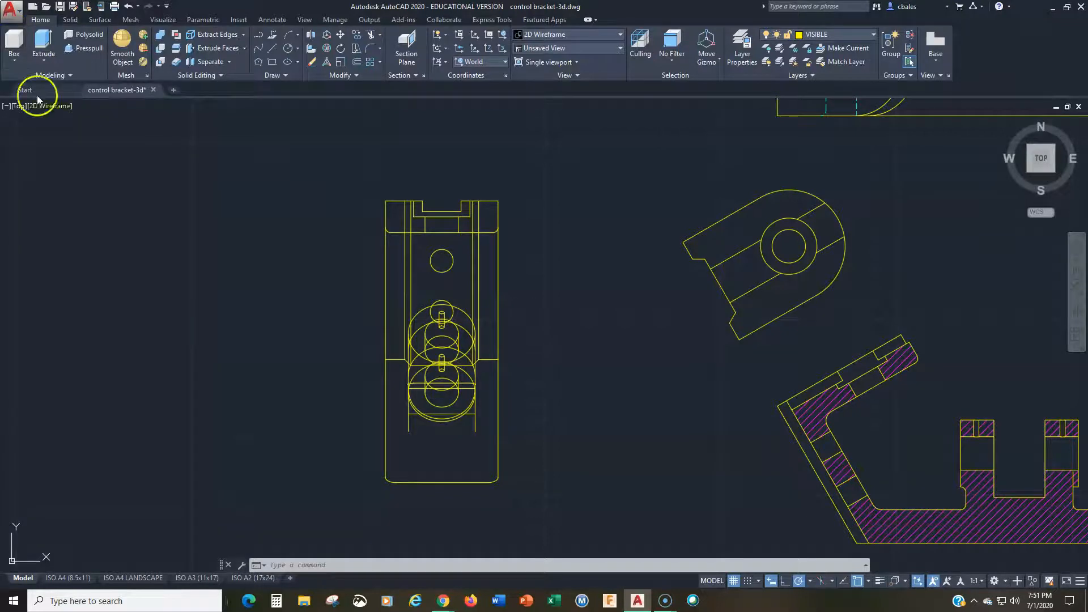
Step: Undo the last property changes made to the exploded view geometry
{"action": "key", "text": "Escape"}
{"action": "key", "text": "Escape"}
{"action": "key", "text": "Escape"}
{"action": "left_click", "coordinate": [126, 7]}
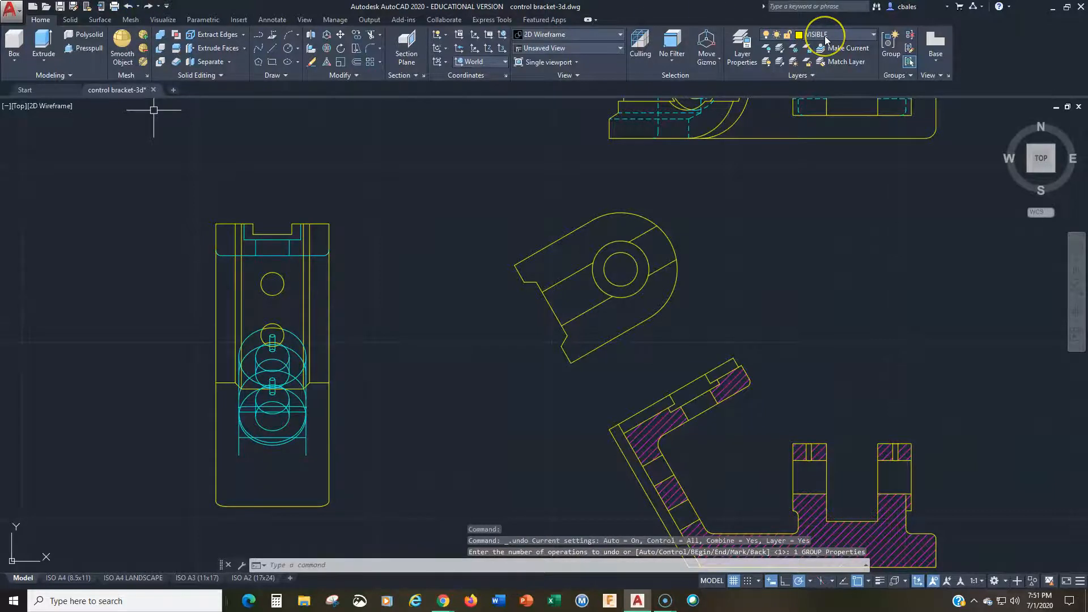
{"action": "key", "text": "Escape"}
{"action": "key", "text": "Escape"}
{"action": "key", "text": "Escape"}
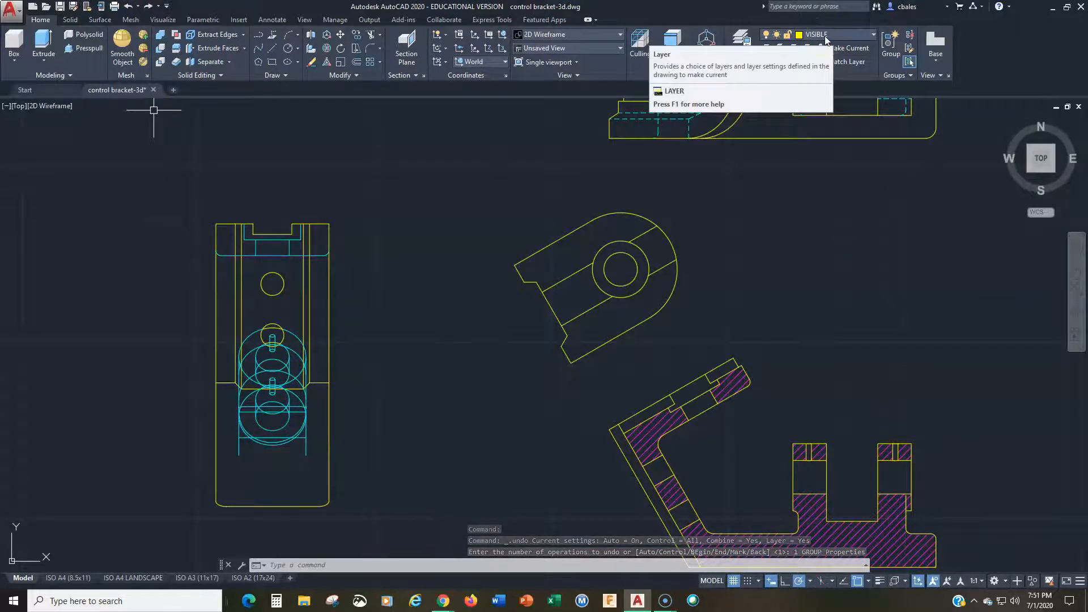
Step: Quick-select all objects colored cyan in the entire drawing
{"action": "type", "text": "q"}
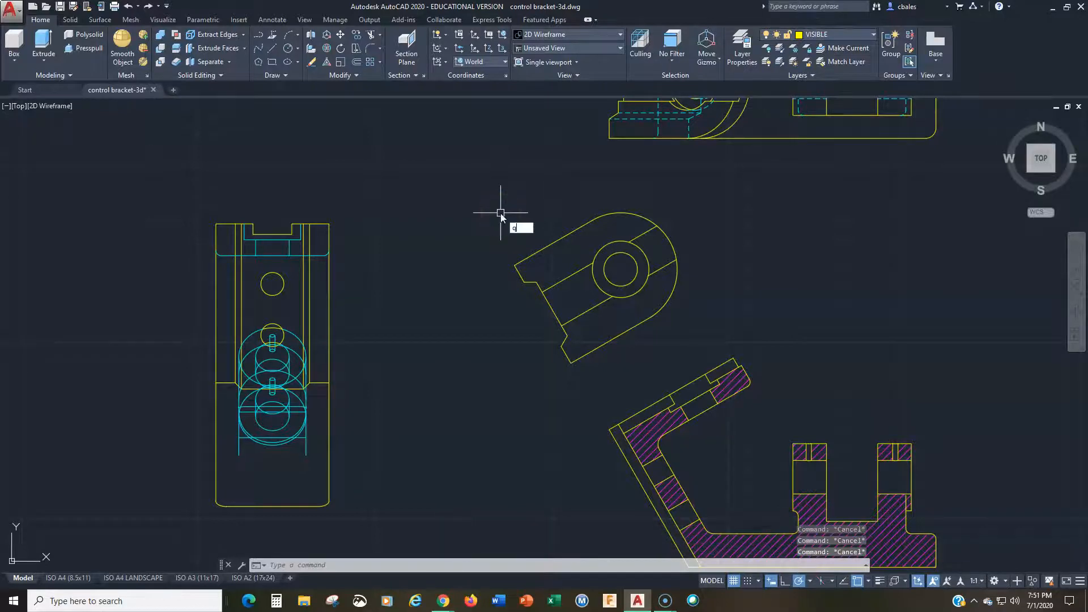
{"action": "type", "text": "select"}
{"action": "key", "text": "Return"}
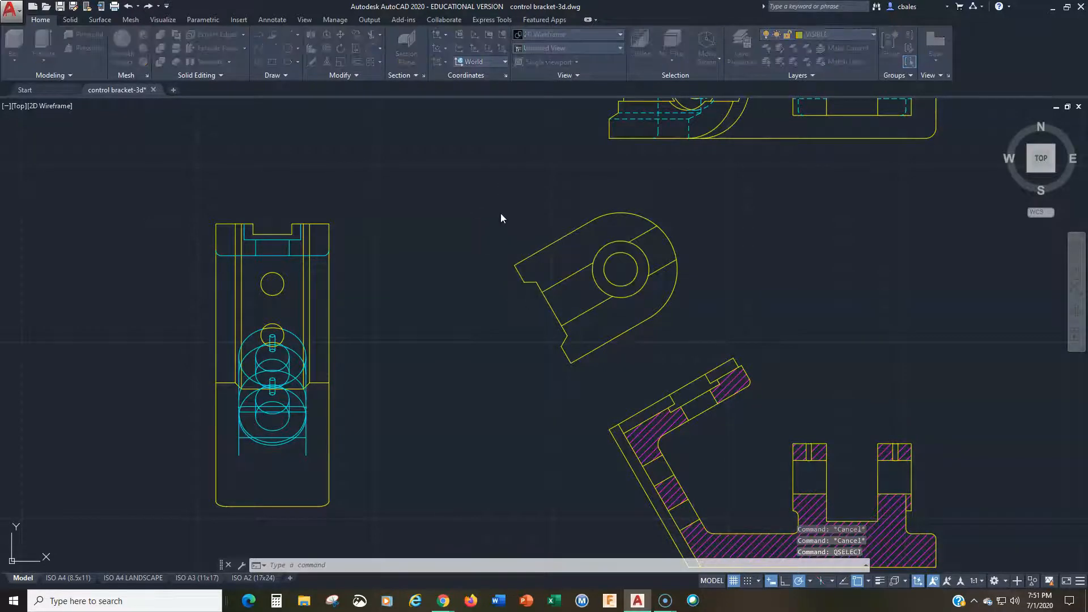
{"action": "left_click", "coordinate": [543, 338]}
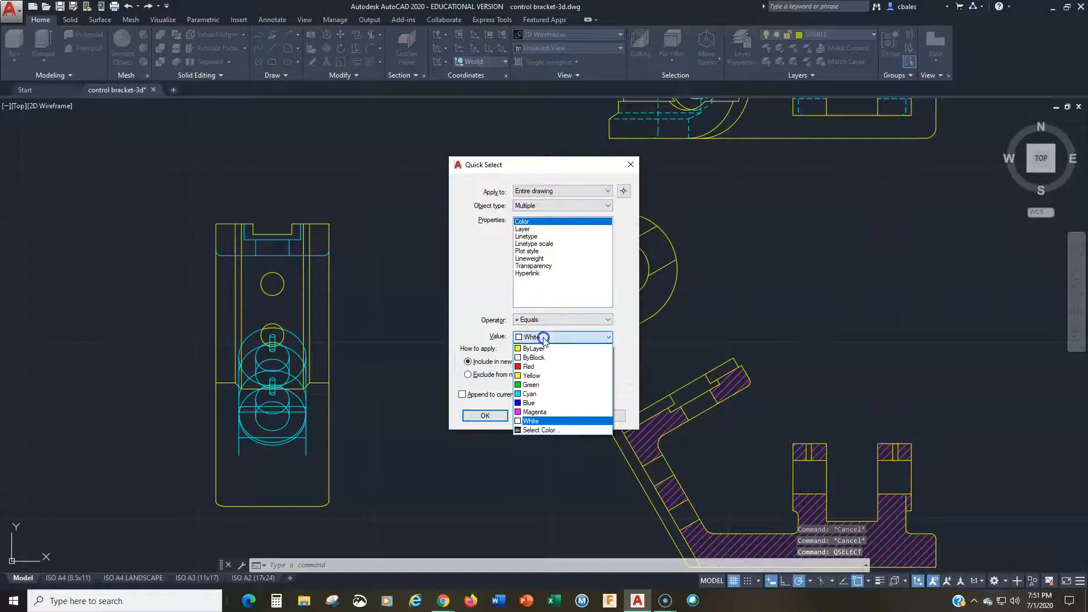
{"action": "left_click", "coordinate": [531, 390]}
{"action": "left_click", "coordinate": [484, 416]}
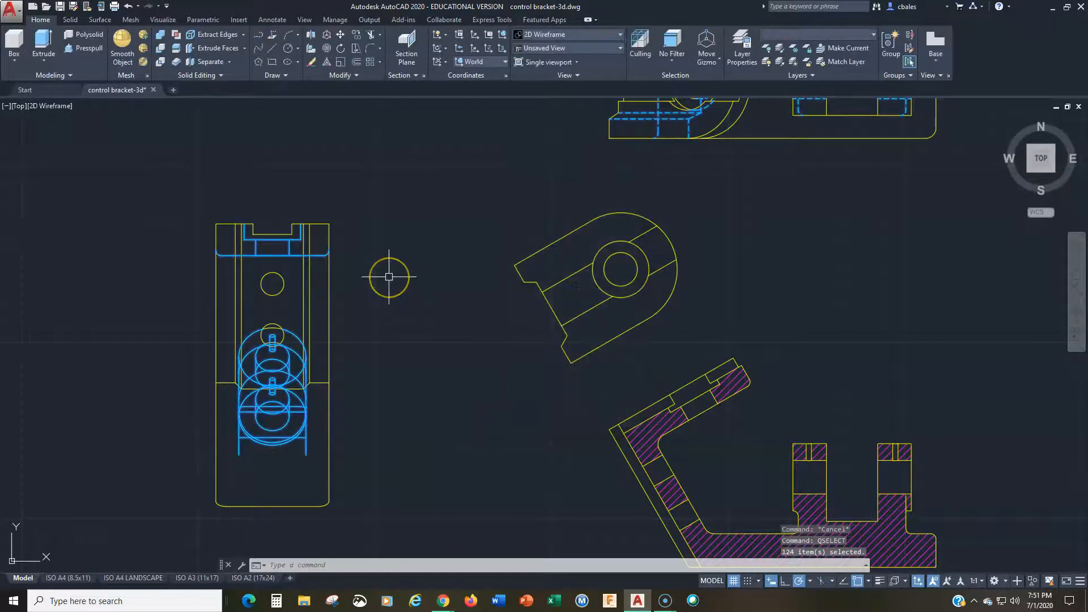
Step: Move the selected cyan objects to the HIDDEN layer
{"action": "right_click", "coordinate": [401, 256]}
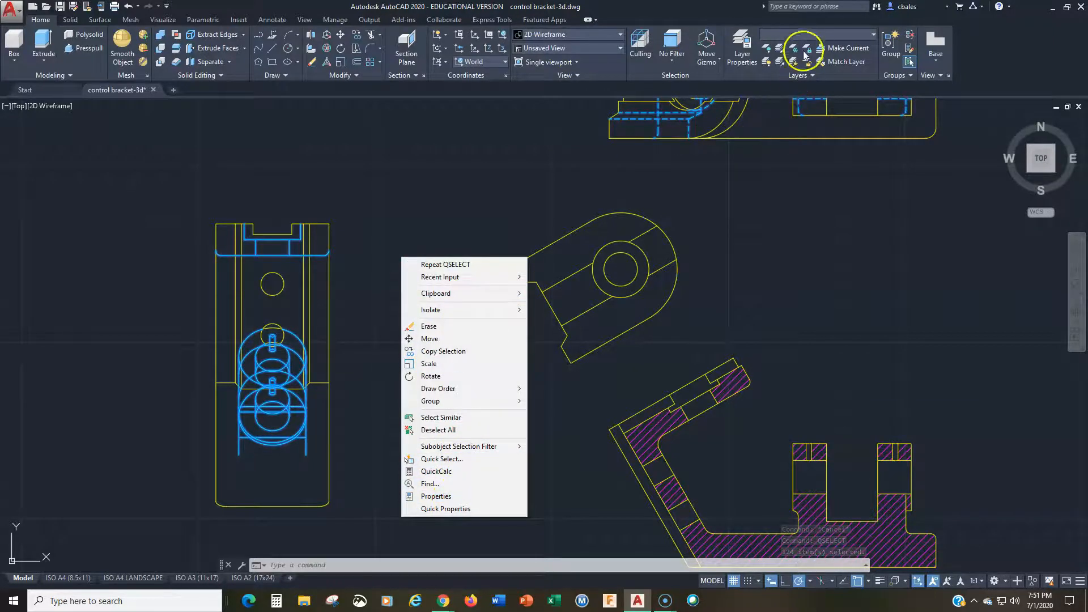
{"action": "left_click", "coordinate": [807, 35]}
{"action": "left_click", "coordinate": [807, 35]}
{"action": "left_click", "coordinate": [807, 35]}
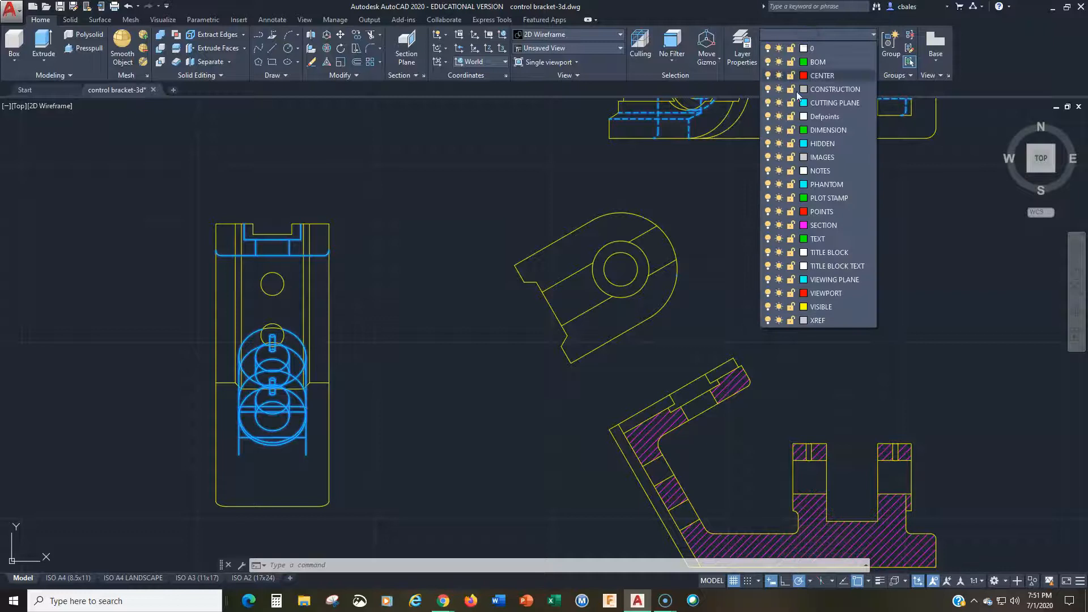
{"action": "left_click", "coordinate": [817, 144]}
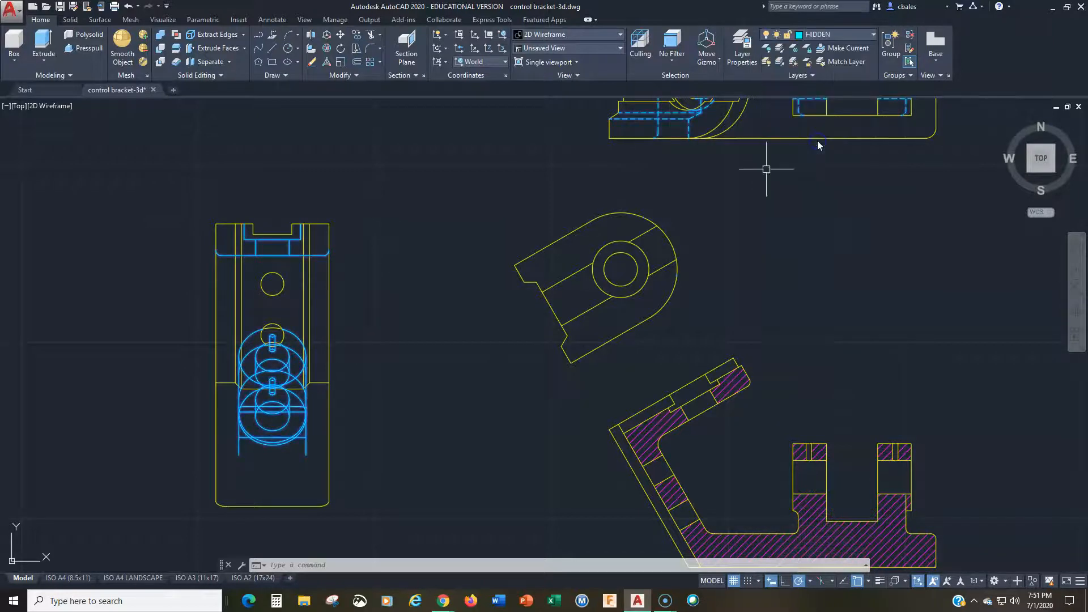
Step: Set the linetype and lineweight of the selected cyan objects to ByLayer, then deselect them and close the properties
{"action": "right_click", "coordinate": [446, 216]}
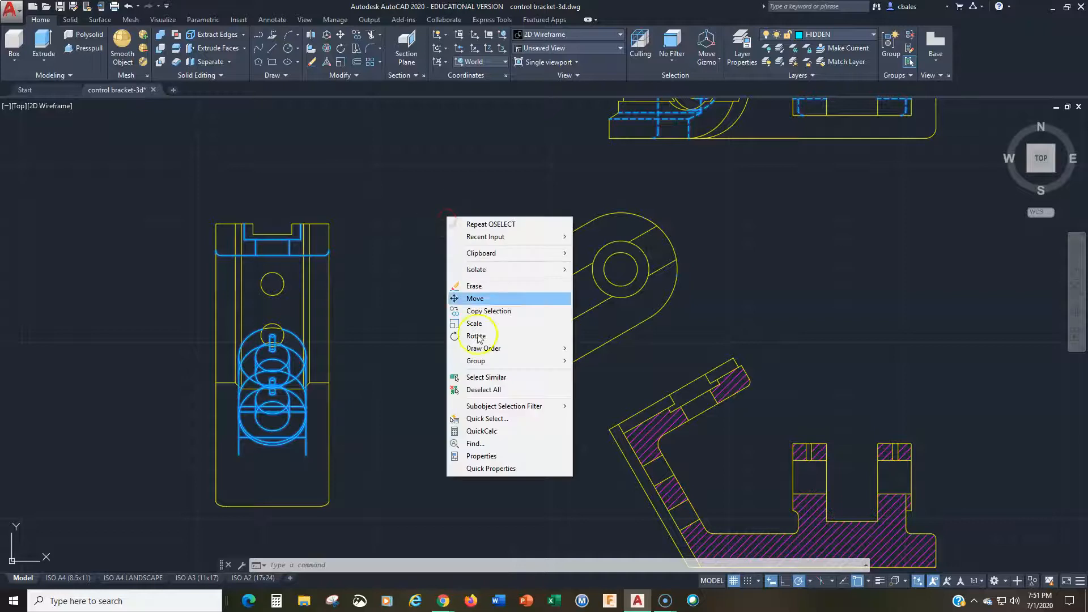
{"action": "left_click", "coordinate": [488, 453]}
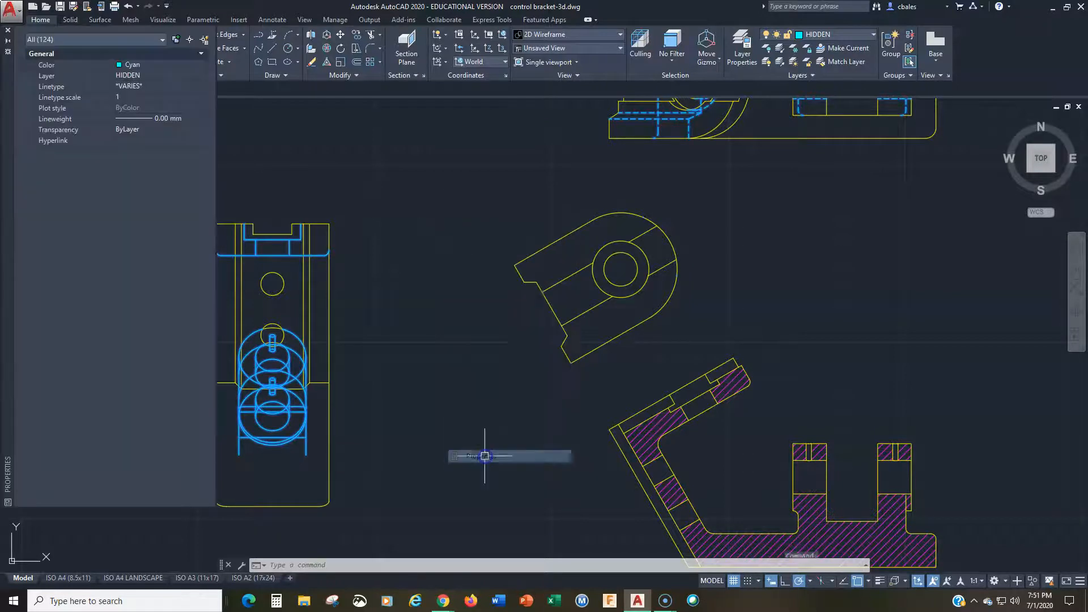
{"action": "left_click", "coordinate": [148, 85]}
{"action": "left_click", "coordinate": [148, 85]}
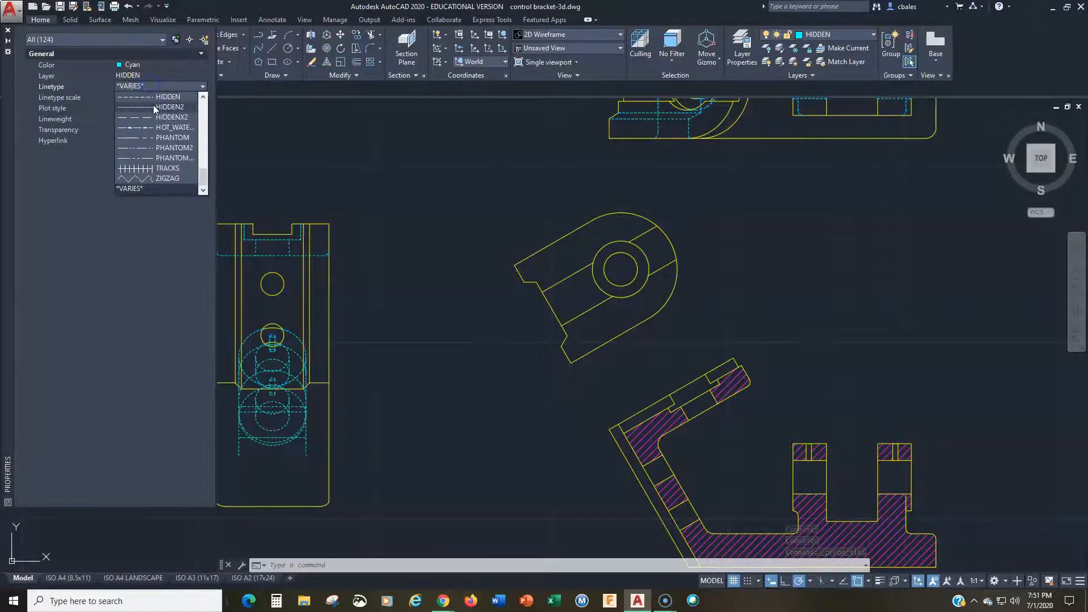
{"action": "scroll", "coordinate": [156, 107], "scroll_direction": "up", "scroll_amount": 3}
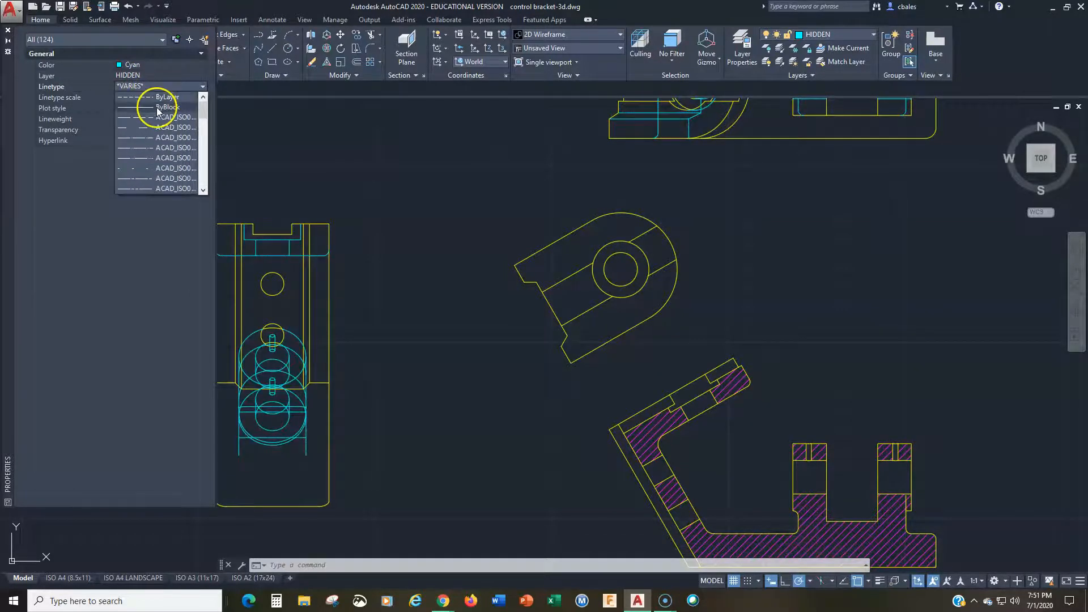
{"action": "left_click", "coordinate": [154, 99]}
{"action": "left_click", "coordinate": [139, 120]}
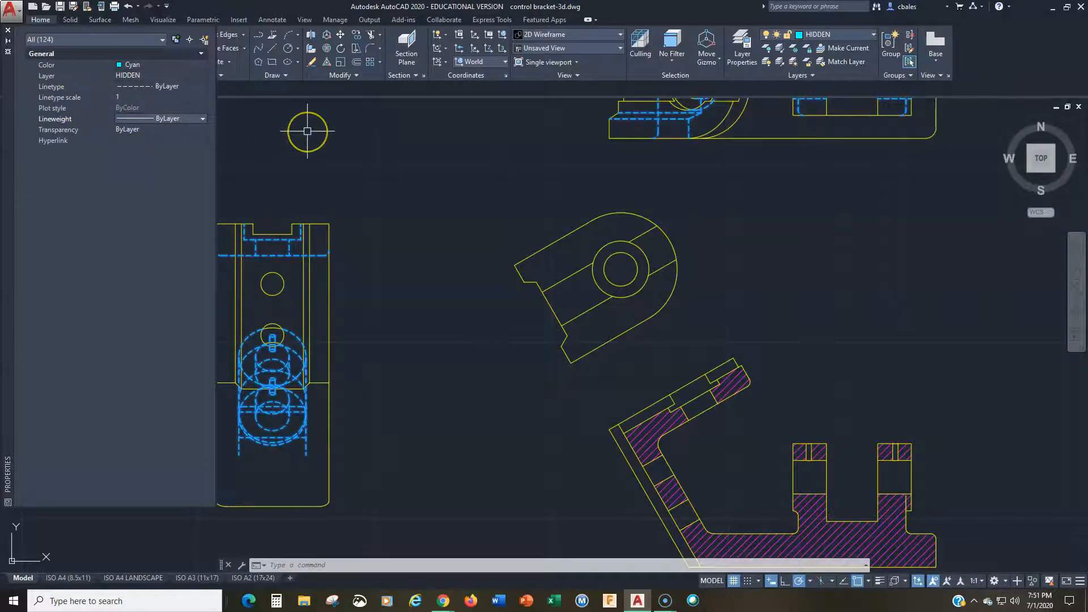
{"action": "key", "text": "Escape"}
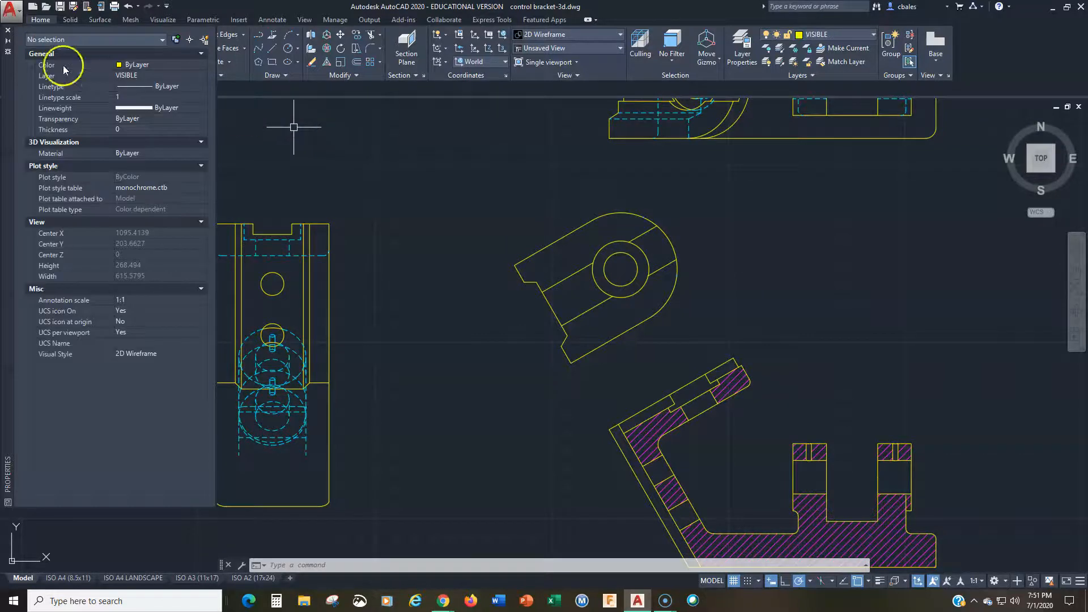
{"action": "left_click", "coordinate": [8, 31]}
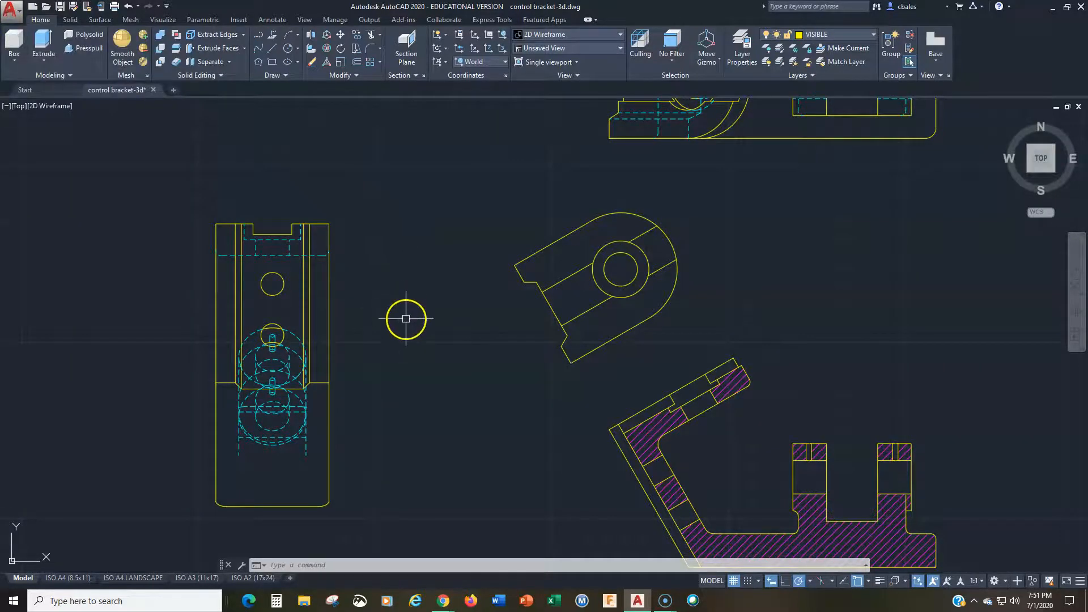
Step: Erase the lower outline of the exploded view: both side edges, the base line and the two rounded corners
{"action": "middle_click_drag", "start_coordinate": [406, 318], "coordinate": [432, 283]}
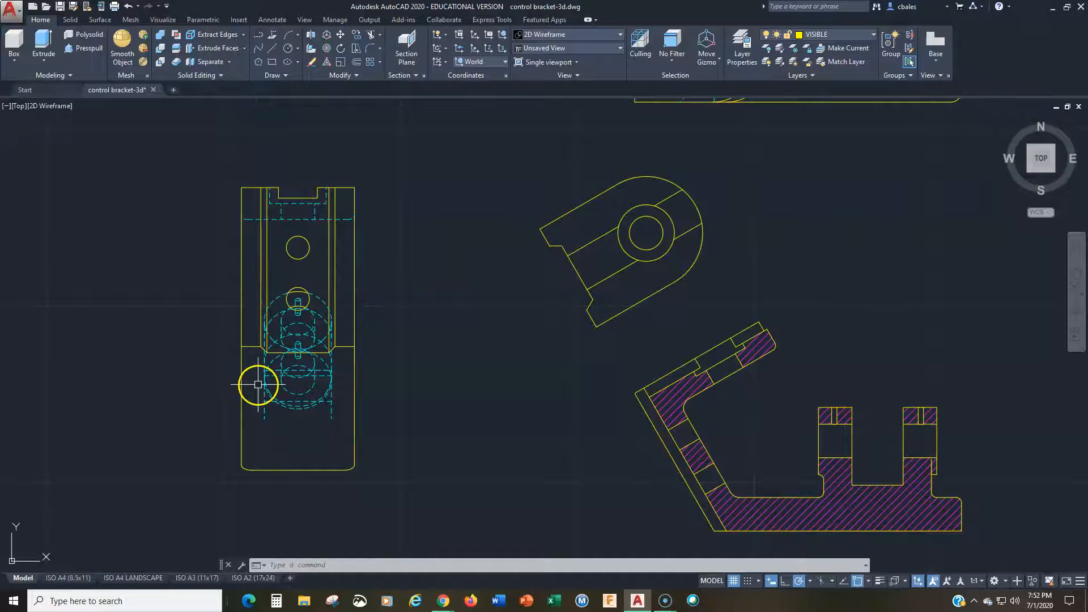
{"action": "middle_click_drag", "start_coordinate": [351, 402], "coordinate": [377, 352]}
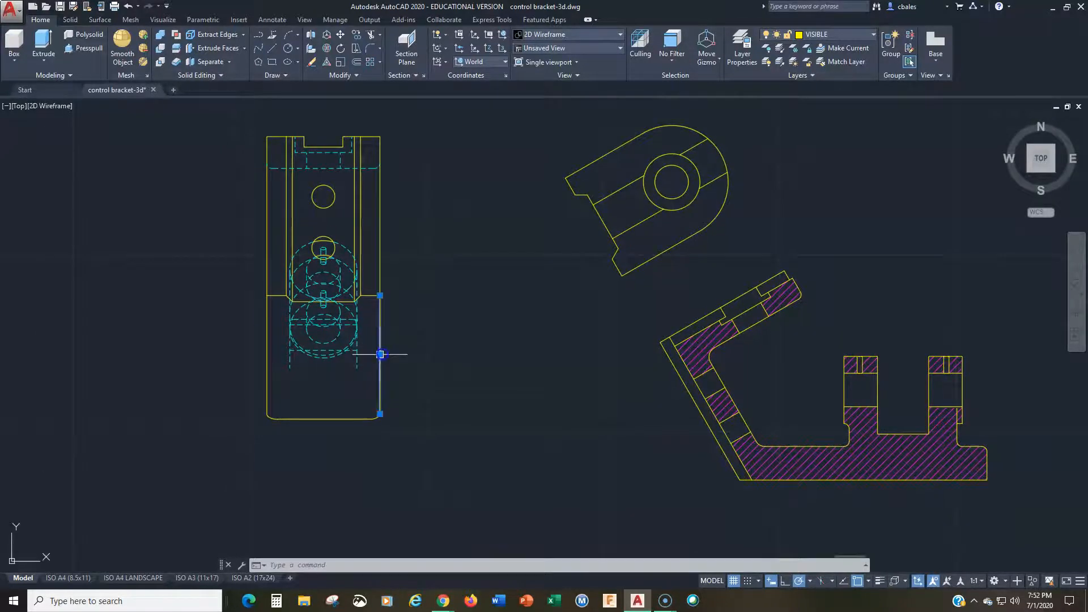
{"action": "key", "text": "Delete"}
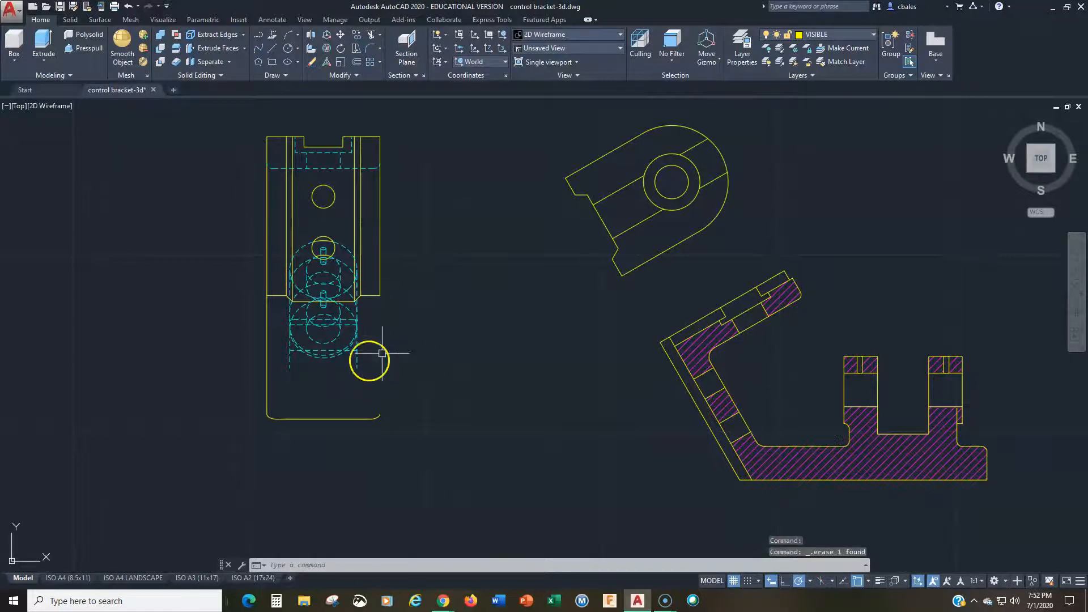
{"action": "left_click", "coordinate": [266, 356]}
{"action": "key", "text": "Delete"}
{"action": "left_click", "coordinate": [322, 419]}
{"action": "key", "text": "Delete"}
{"action": "left_click", "coordinate": [251, 399]}
{"action": "left_click", "coordinate": [408, 450]}
{"action": "key", "text": "Delete"}
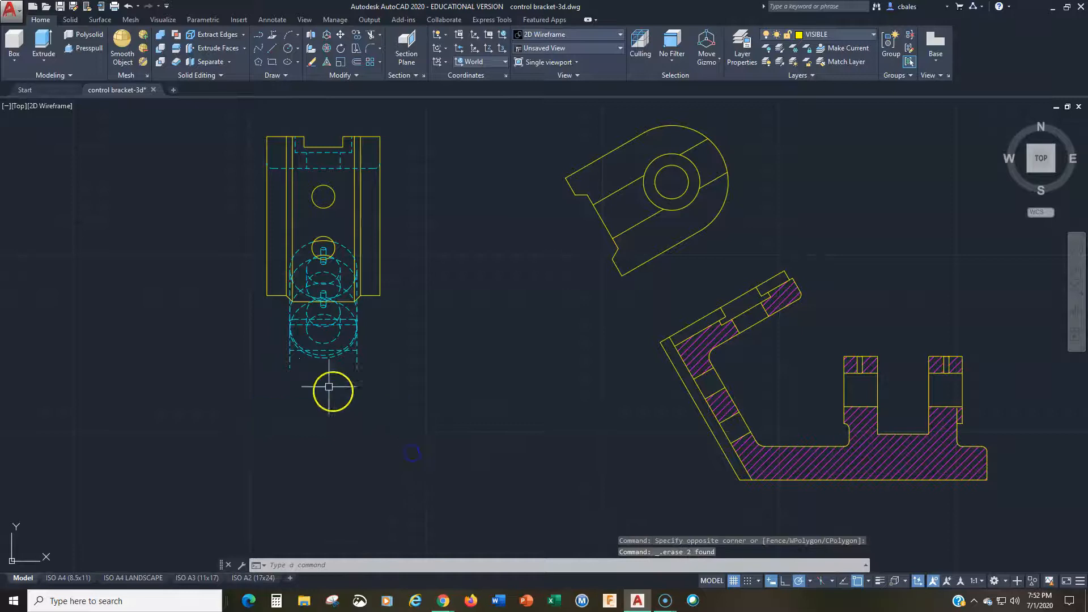
Step: Erase the lowest group of dashed circles and lines, plus the dashed curves crossing the area below and beside the lower hole
{"action": "left_click", "coordinate": [381, 317]}
{"action": "left_click", "coordinate": [218, 388]}
{"action": "key", "text": "Delete"}
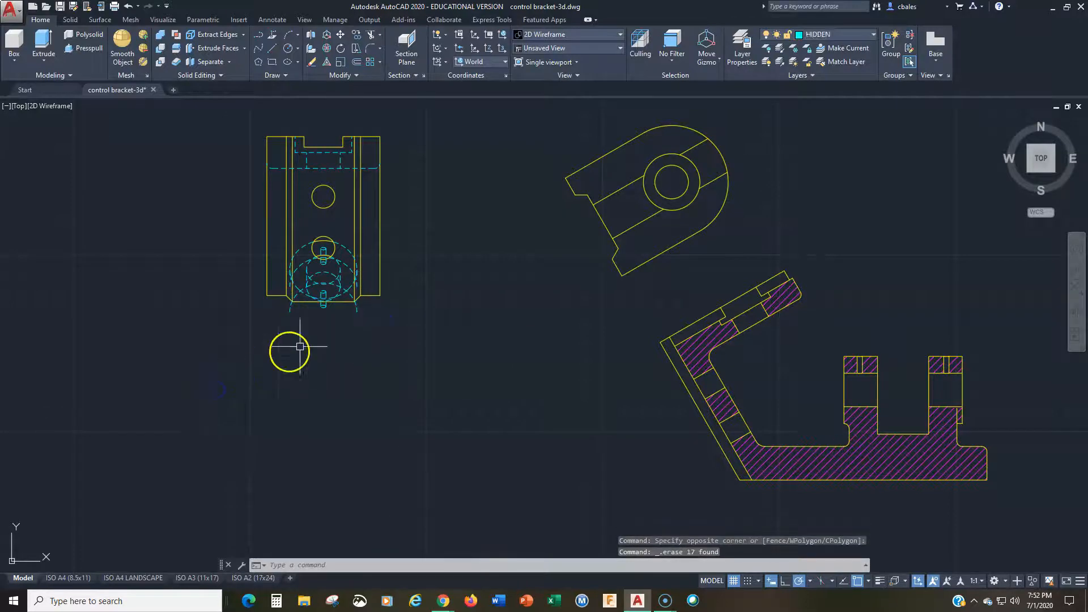
{"action": "scroll", "coordinate": [306, 337], "scroll_direction": "up", "scroll_amount": 5}
{"action": "scroll", "coordinate": [306, 337], "scroll_direction": "down", "scroll_amount": 2}
{"action": "scroll", "coordinate": [275, 444], "scroll_direction": "down", "scroll_amount": 2}
{"action": "left_click", "coordinate": [380, 226]}
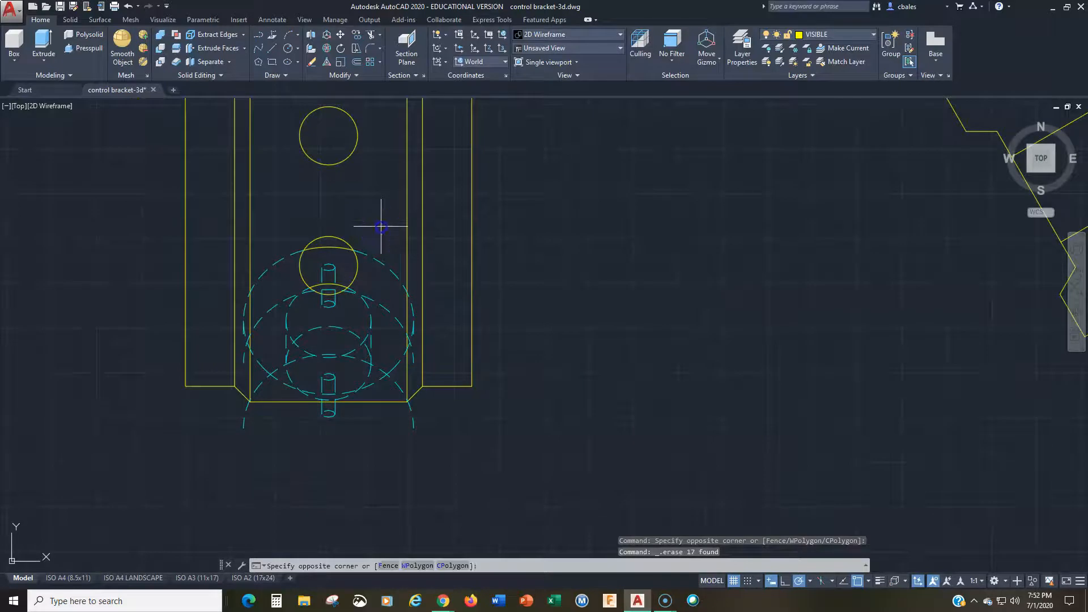
{"action": "left_click", "coordinate": [360, 387]}
{"action": "key", "text": "Delete"}
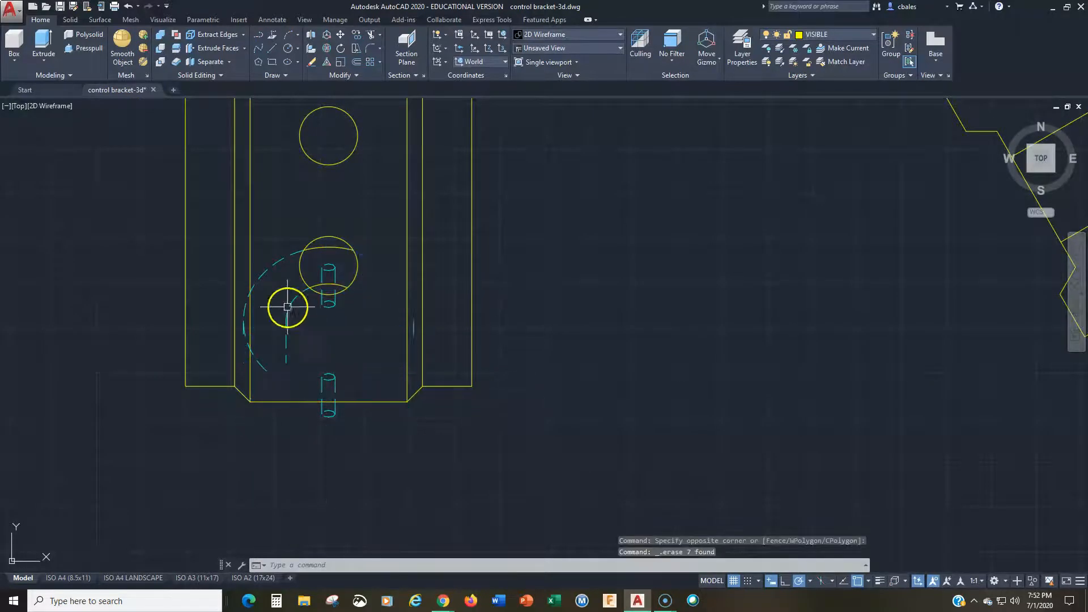
Step: Erase the remaining large dashed arcs and short dashed side segments around the lower hole of the exploded view
{"action": "left_click", "coordinate": [287, 232]}
{"action": "left_click", "coordinate": [248, 367]}
{"action": "key", "text": "Delete"}
{"action": "left_click", "coordinate": [244, 333]}
{"action": "key", "text": "Delete"}
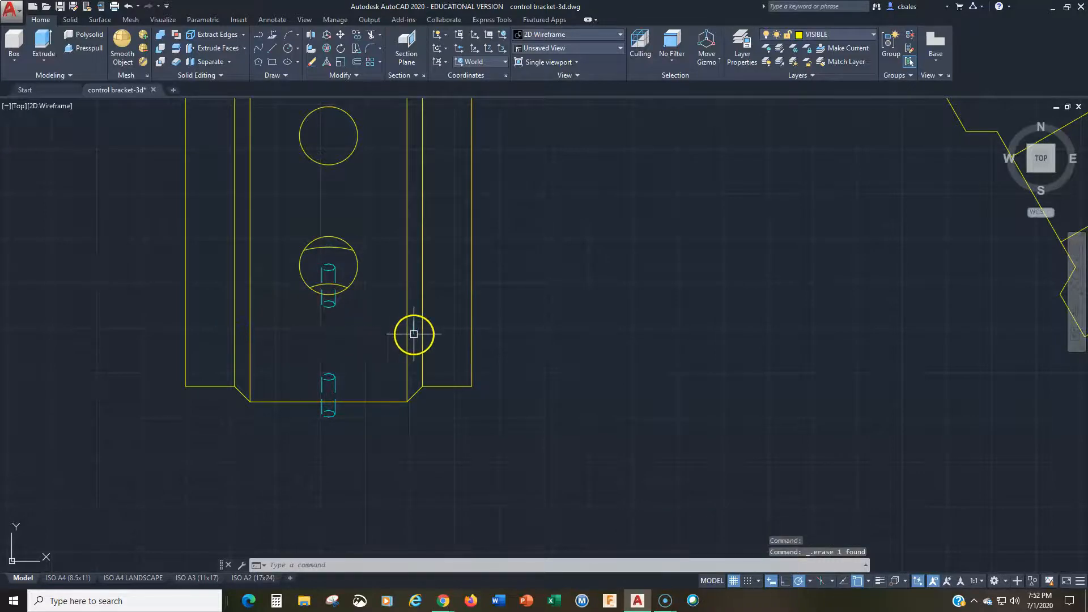
Step: Erase the two small dashed pin holes at the lower hole and at the bottom edge of the exploded view
{"action": "left_click", "coordinate": [340, 318]}
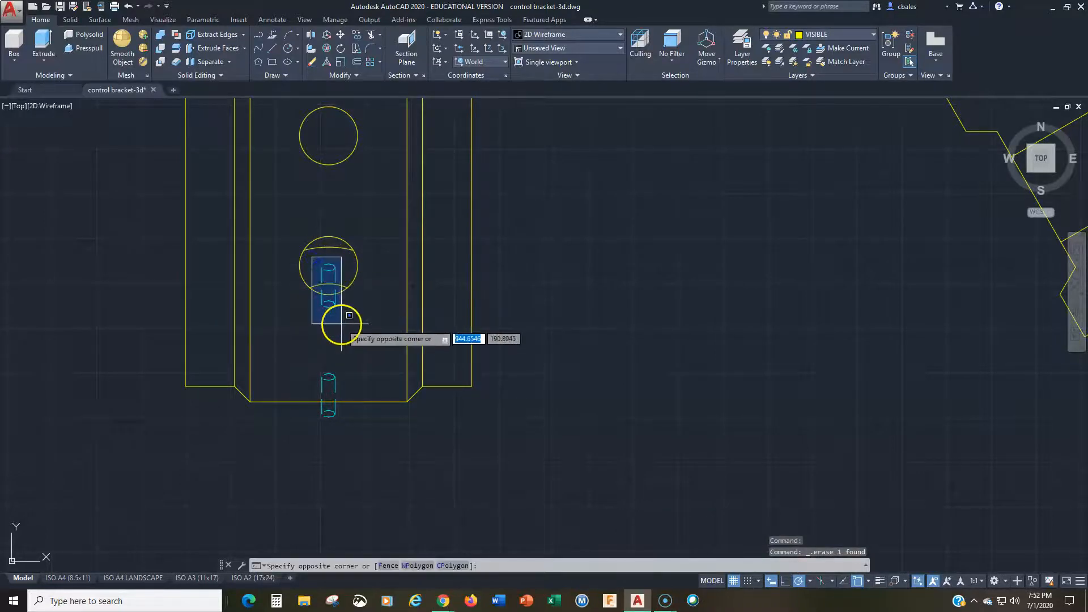
{"action": "key", "text": "Delete"}
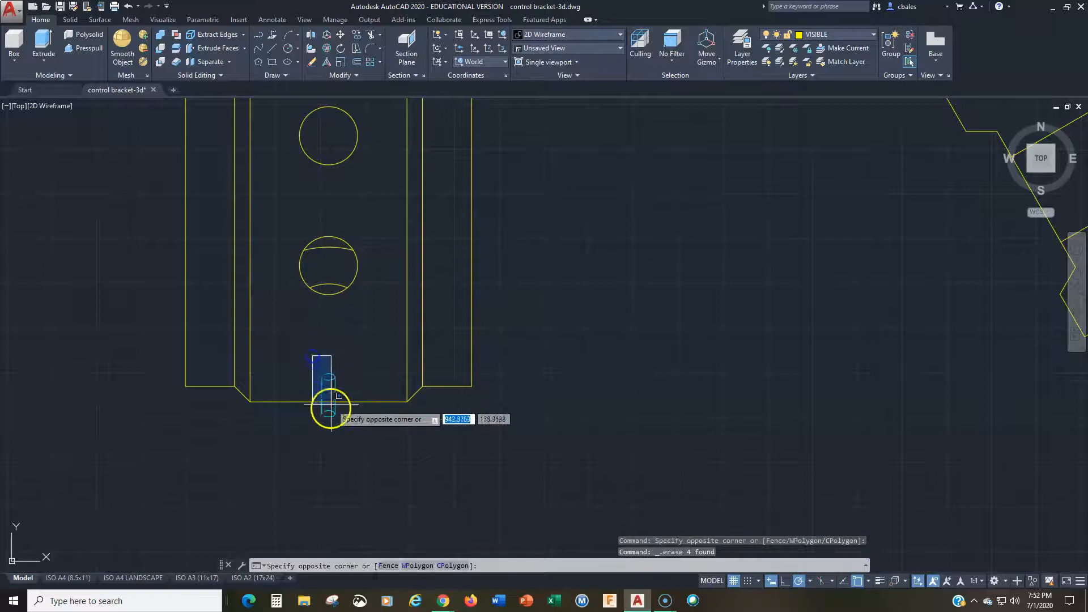
{"action": "left_click", "coordinate": [351, 436]}
{"action": "key", "text": "Delete"}
{"action": "scroll", "coordinate": [363, 416], "scroll_direction": "down", "scroll_amount": 4}
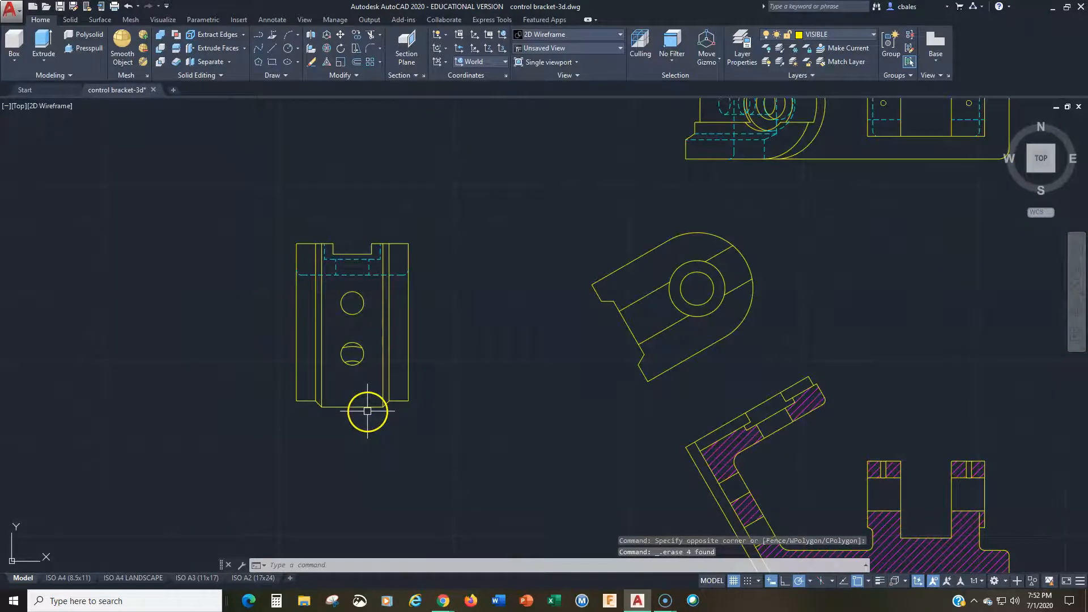
Step: Erase all dashed hidden lines below and beside the notch at the upper end of the exploded view
{"action": "scroll", "coordinate": [294, 280], "scroll_direction": "up", "scroll_amount": 4}
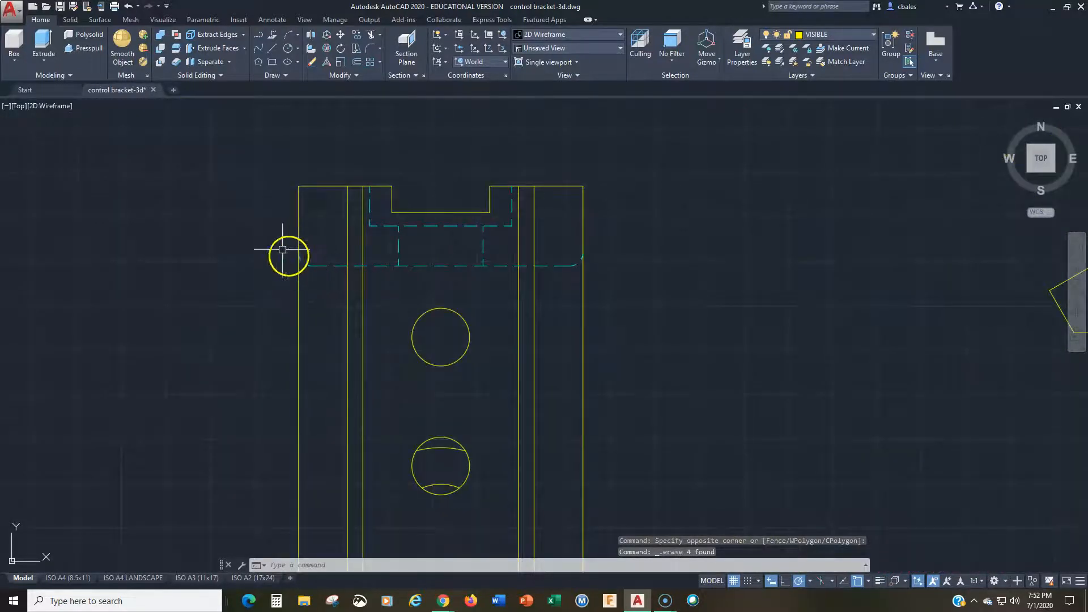
{"action": "left_click", "coordinate": [262, 228]}
{"action": "left_click", "coordinate": [653, 306]}
{"action": "left_click", "coordinate": [653, 305]}
{"action": "key", "text": "Delete"}
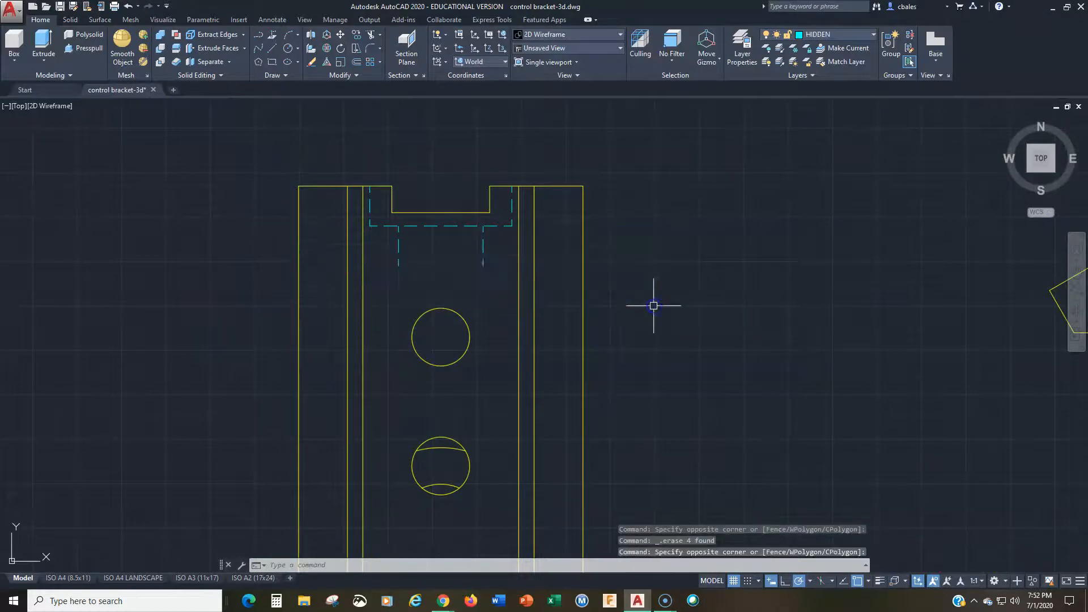
{"action": "left_click", "coordinate": [330, 203]}
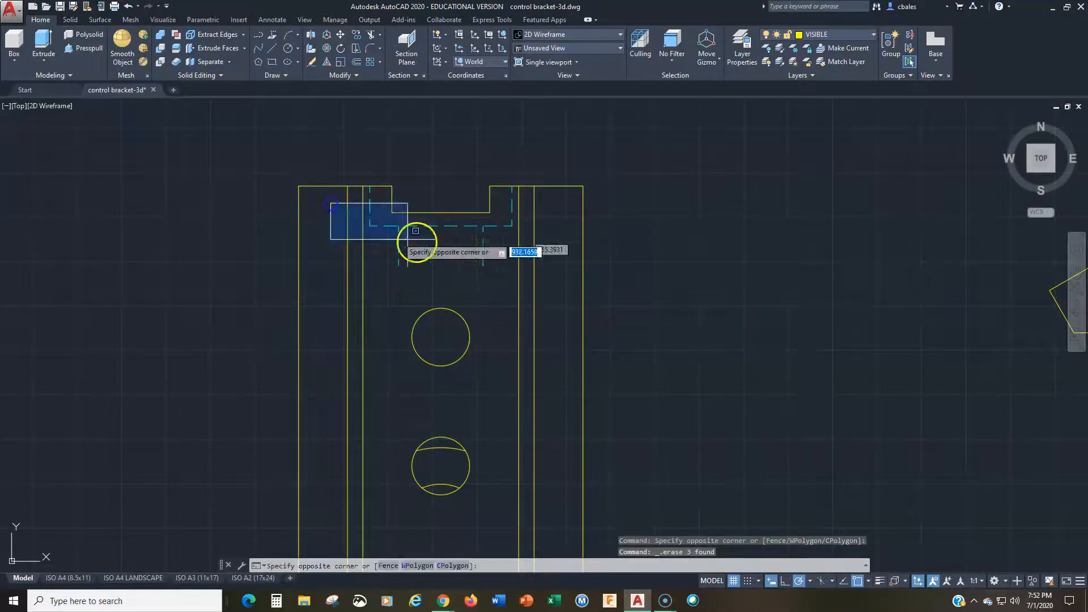
{"action": "left_click", "coordinate": [489, 273]}
{"action": "key", "text": "Delete"}
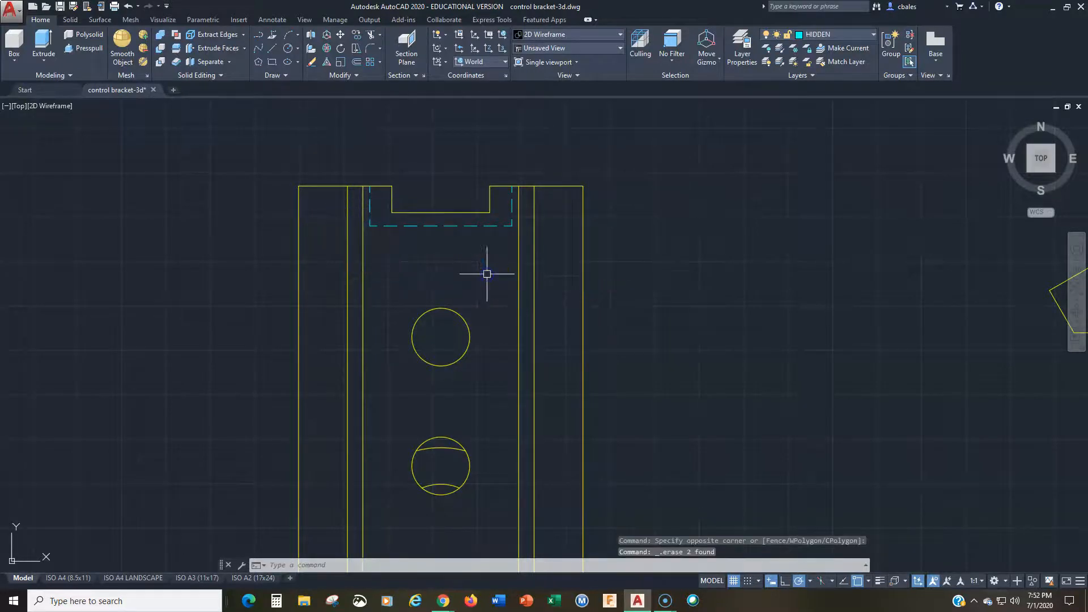
{"action": "left_click", "coordinate": [393, 226]}
{"action": "key", "text": "Delete"}
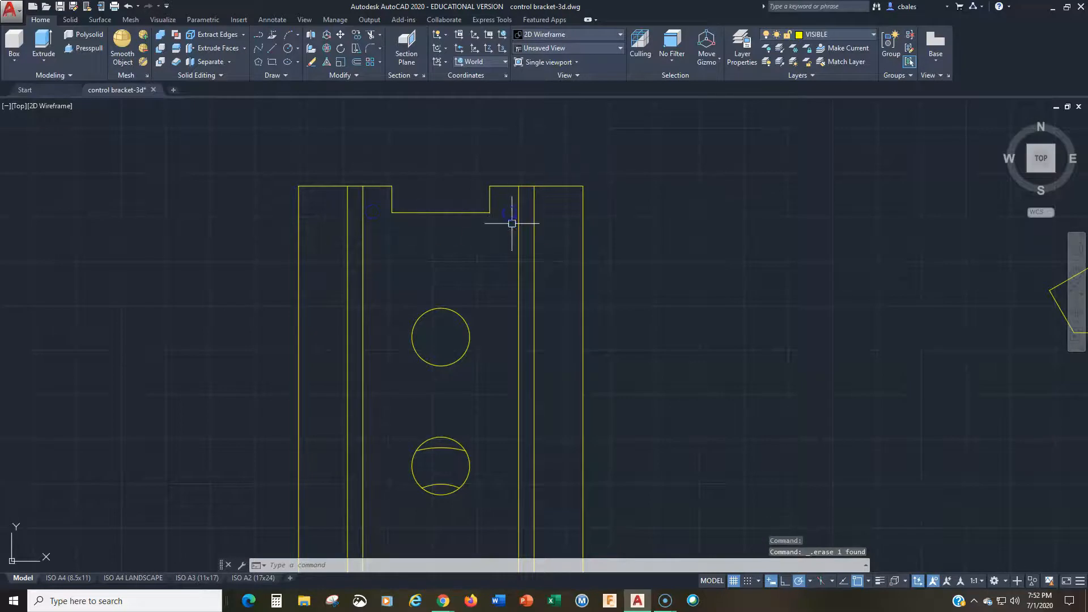
Step: Draw a projection line about 101 units long at 210° from the lower-left corner of the hatched section view
{"action": "type", "text": "z"}
{"action": "key", "text": "Return"}
{"action": "type", "text": "e"}
{"action": "key", "text": "Return"}
{"action": "middle_click_drag", "start_coordinate": [592, 337], "coordinate": [361, 349]}
{"action": "scroll", "coordinate": [483, 361], "scroll_direction": "up", "scroll_amount": 2}
{"action": "middle_click_drag", "start_coordinate": [537, 382], "coordinate": [366, 331]}
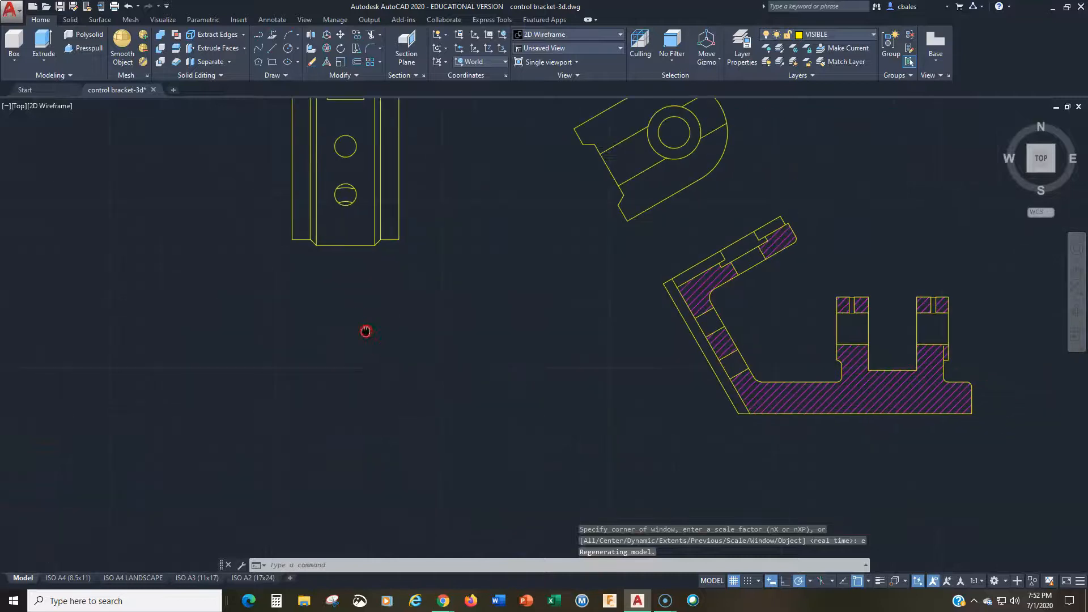
{"action": "type", "text": "l"}
{"action": "key", "text": "Return"}
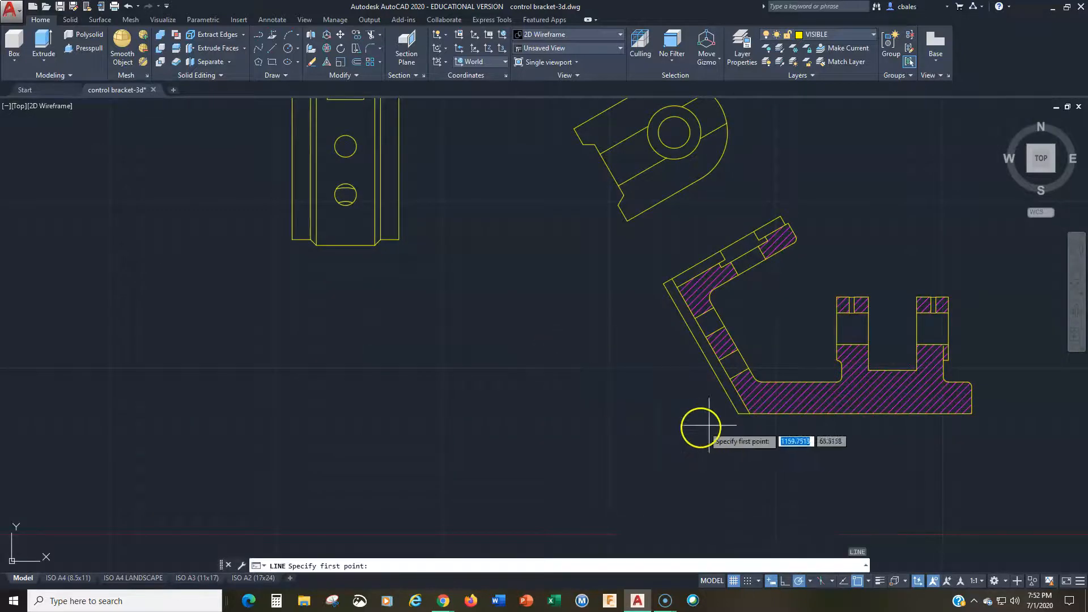
{"action": "left_click", "coordinate": [738, 414]}
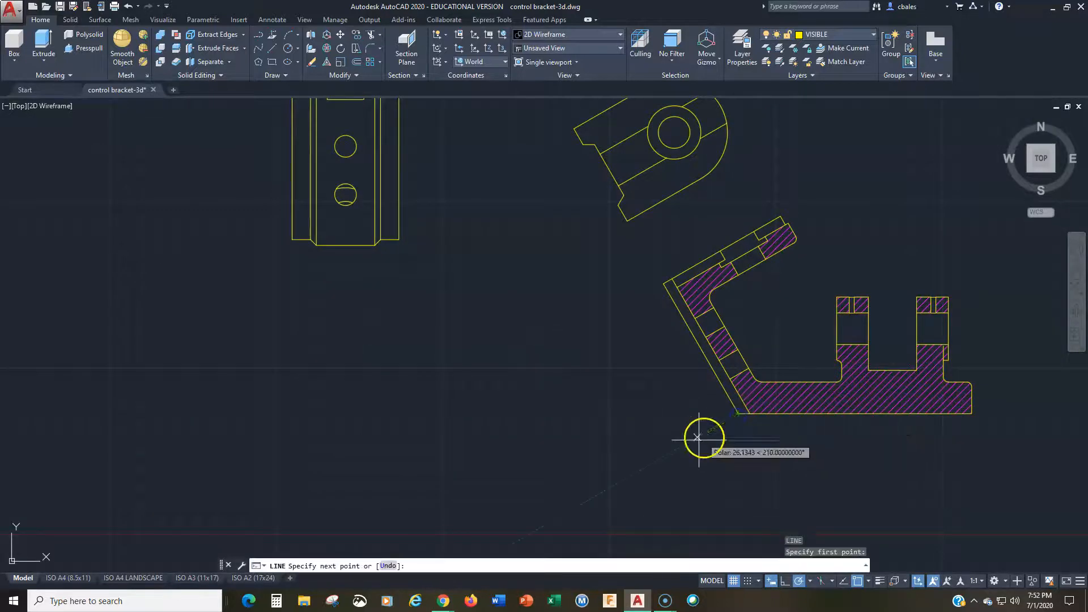
{"action": "left_click", "coordinate": [592, 497]}
{"action": "key", "text": "Return"}
{"action": "type", "text": "m"}
{"action": "key", "text": "Return"}
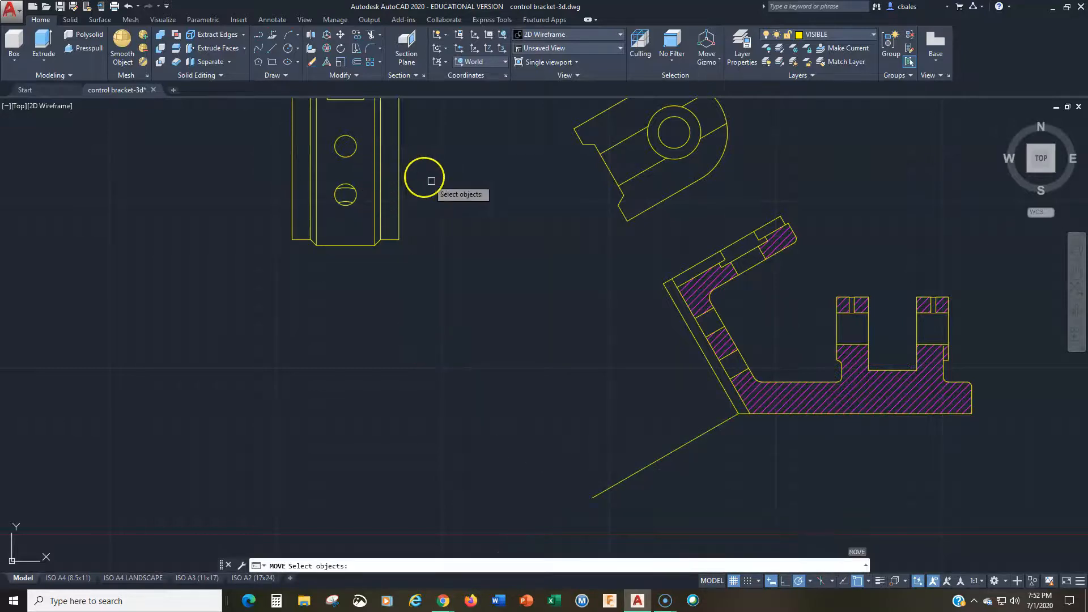
{"action": "middle_click_drag", "start_coordinate": [431, 180], "coordinate": [432, 283]}
{"action": "key", "text": "Escape"}
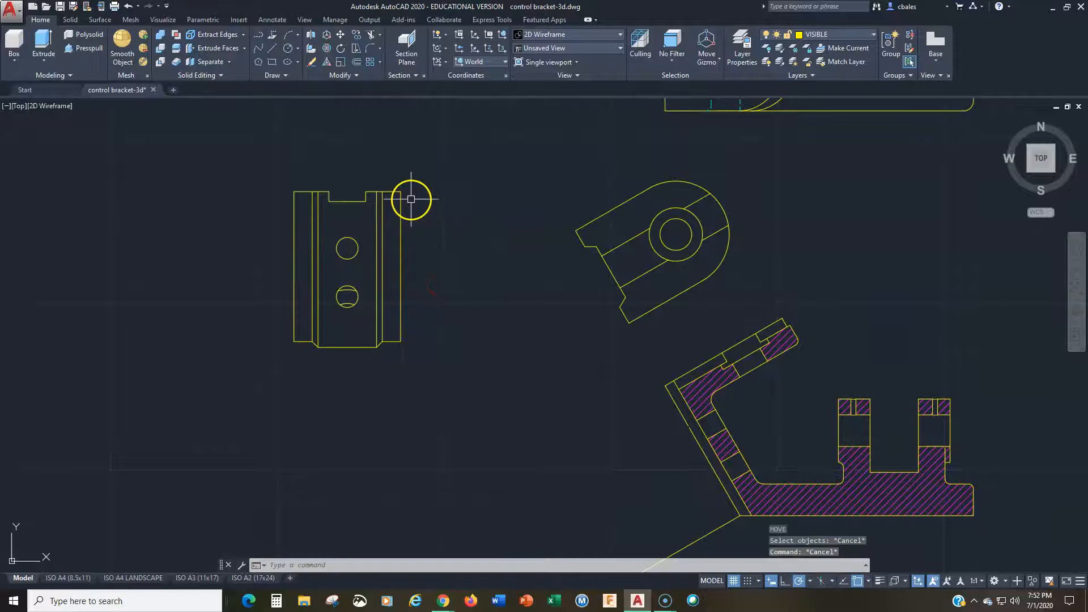
Step: Rotate the upright partial view with the two holes by 30° about its lower-right corner
{"action": "type", "text": "ro"}
{"action": "key", "text": "Return"}
{"action": "left_click", "coordinate": [418, 172]}
{"action": "left_click", "coordinate": [223, 405]}
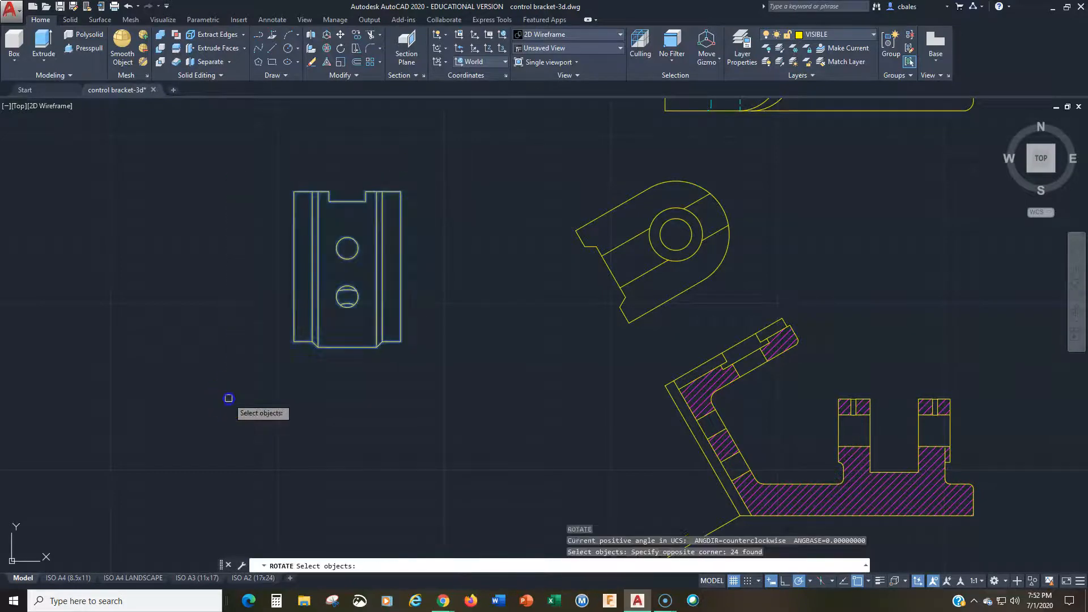
{"action": "key", "text": "Return"}
{"action": "left_click", "coordinate": [400, 342]}
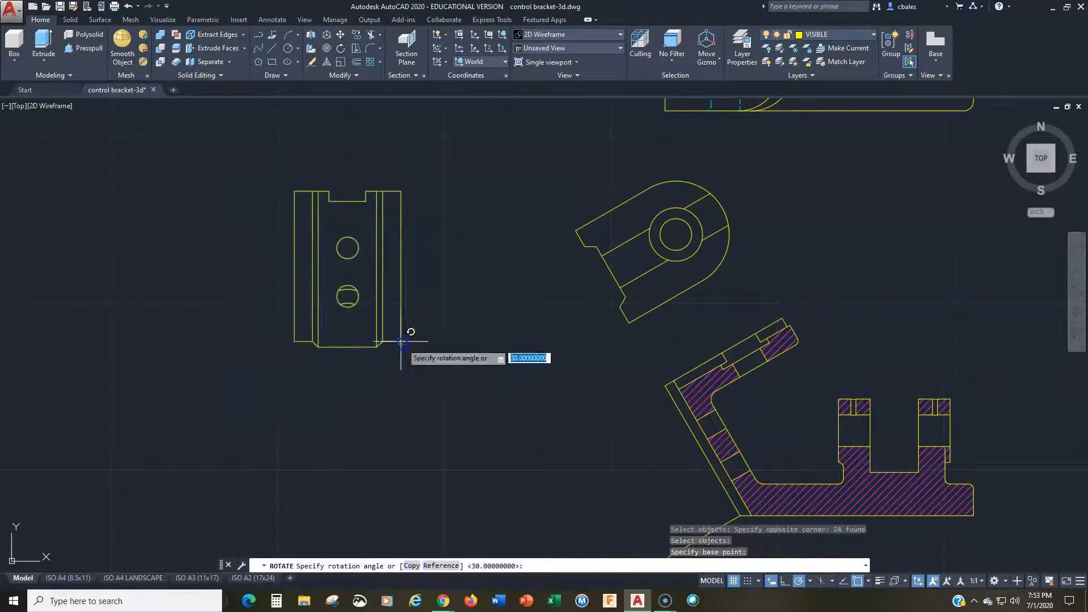
{"action": "left_click", "coordinate": [458, 313]}
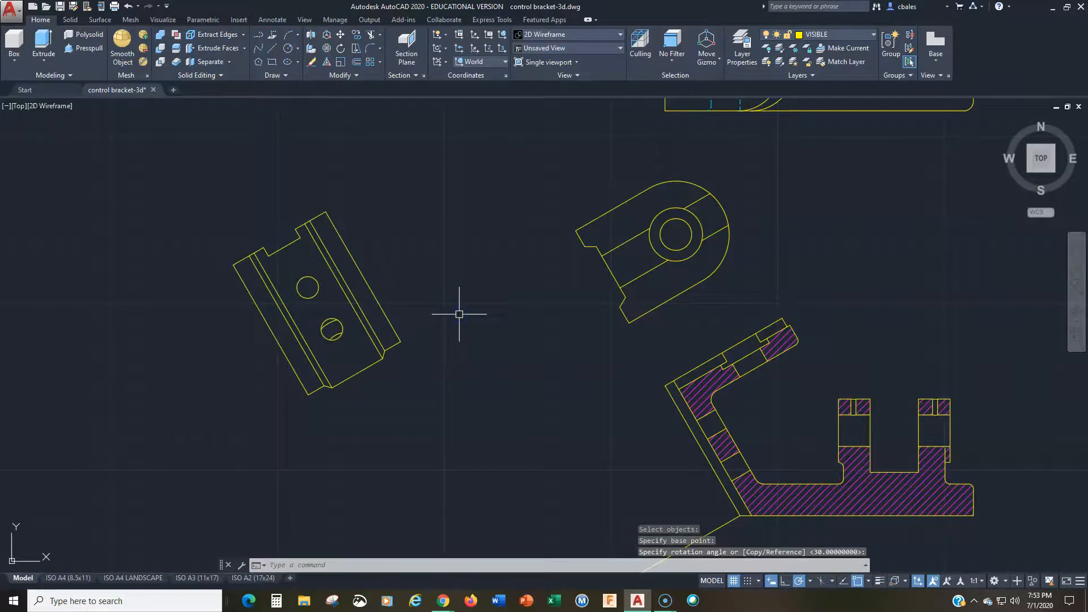
Step: Move the rotated partial view by its lower-right corner onto the projection line, and erase that line
{"action": "type", "text": "m"}
{"action": "key", "text": "Return"}
{"action": "left_click", "coordinate": [432, 164]}
{"action": "left_click", "coordinate": [180, 458]}
{"action": "key", "text": "Return"}
{"action": "middle_click_drag", "start_coordinate": [326, 466], "coordinate": [291, 311]}
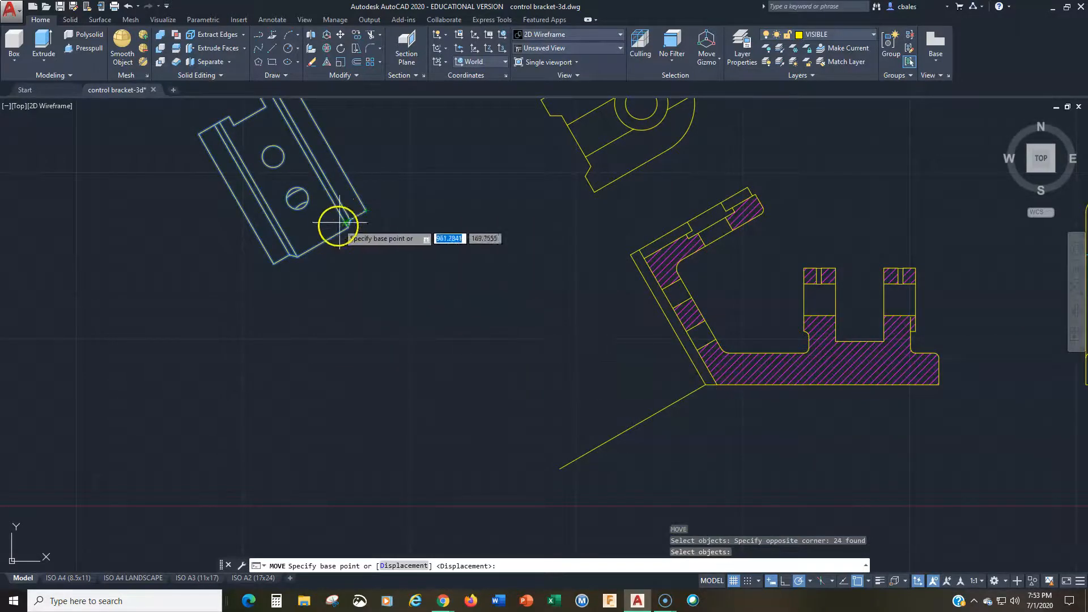
{"action": "left_click", "coordinate": [367, 211]}
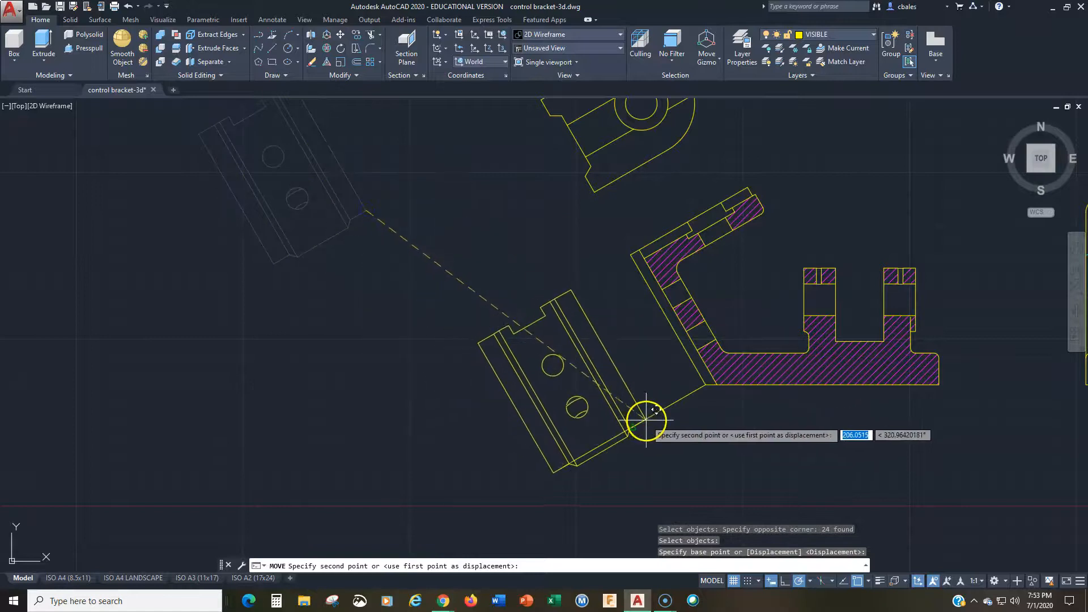
{"action": "left_click", "coordinate": [633, 426]}
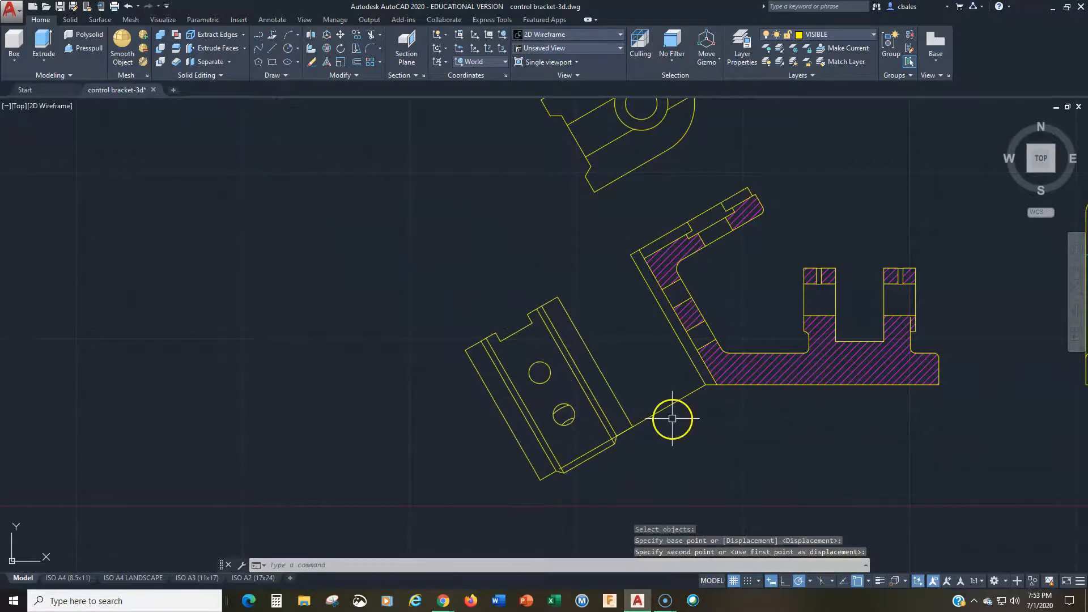
{"action": "key", "text": "Return"}
{"action": "left_click", "coordinate": [655, 413]}
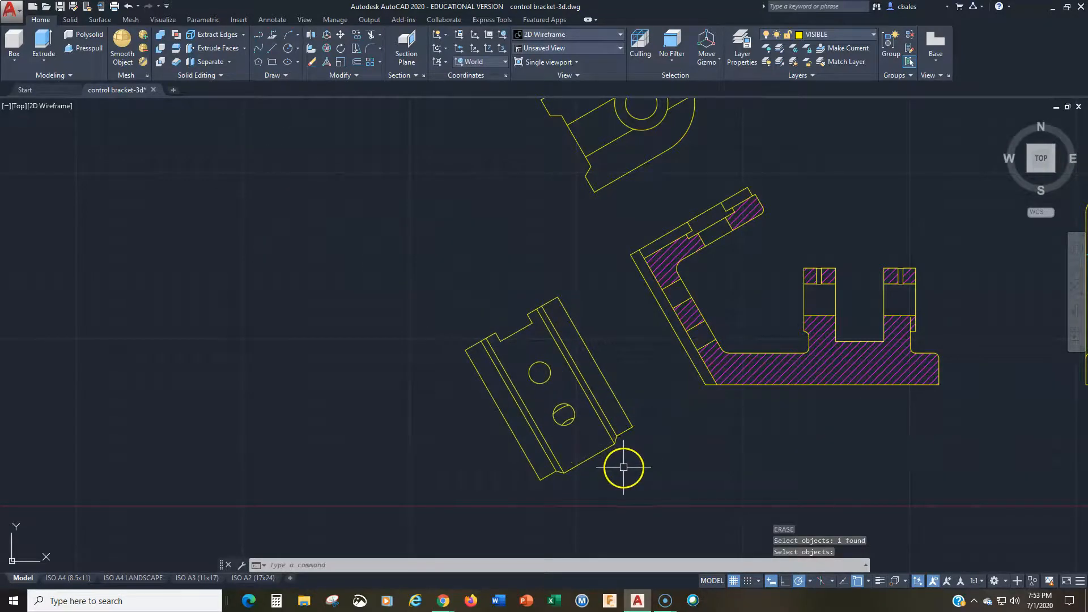
Step: Move the rotated partial view about 20 units at 30° toward the section view
{"action": "middle_click_drag", "start_coordinate": [623, 467], "coordinate": [663, 436]}
{"action": "type", "text": "m"}
{"action": "key", "text": "Return"}
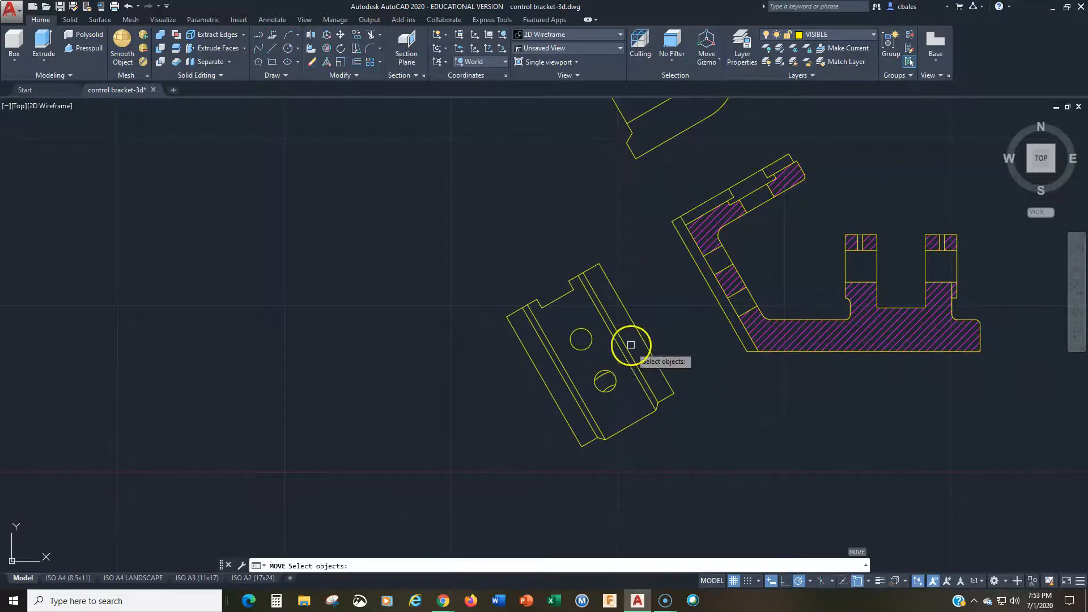
{"action": "left_click", "coordinate": [649, 239]}
{"action": "left_click", "coordinate": [485, 485]}
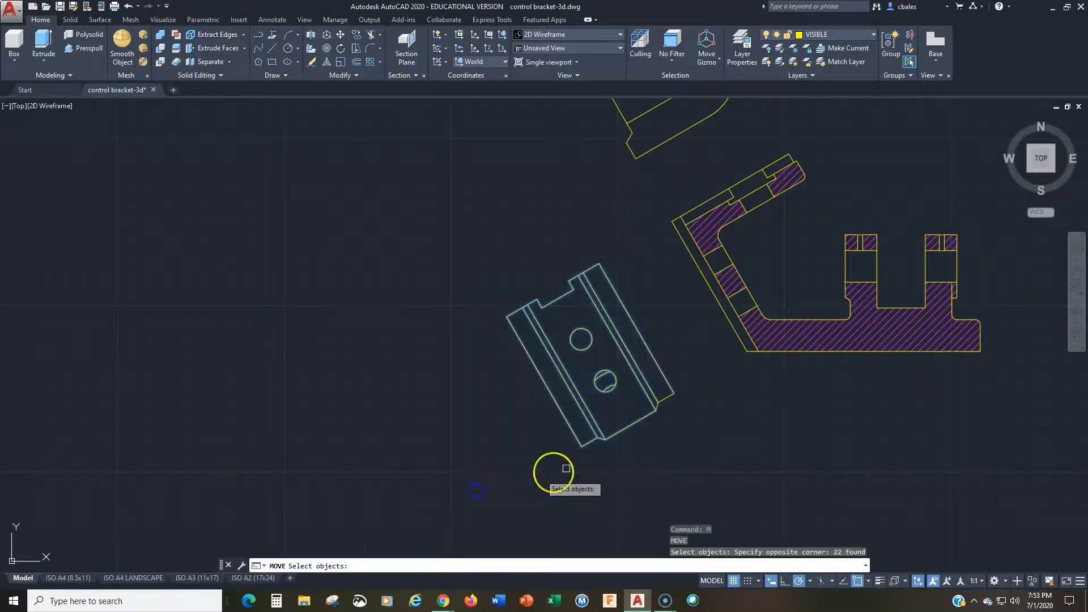
{"action": "left_click", "coordinate": [680, 359]}
{"action": "left_click", "coordinate": [634, 451]}
{"action": "key", "text": "Return"}
{"action": "left_click", "coordinate": [701, 479]}
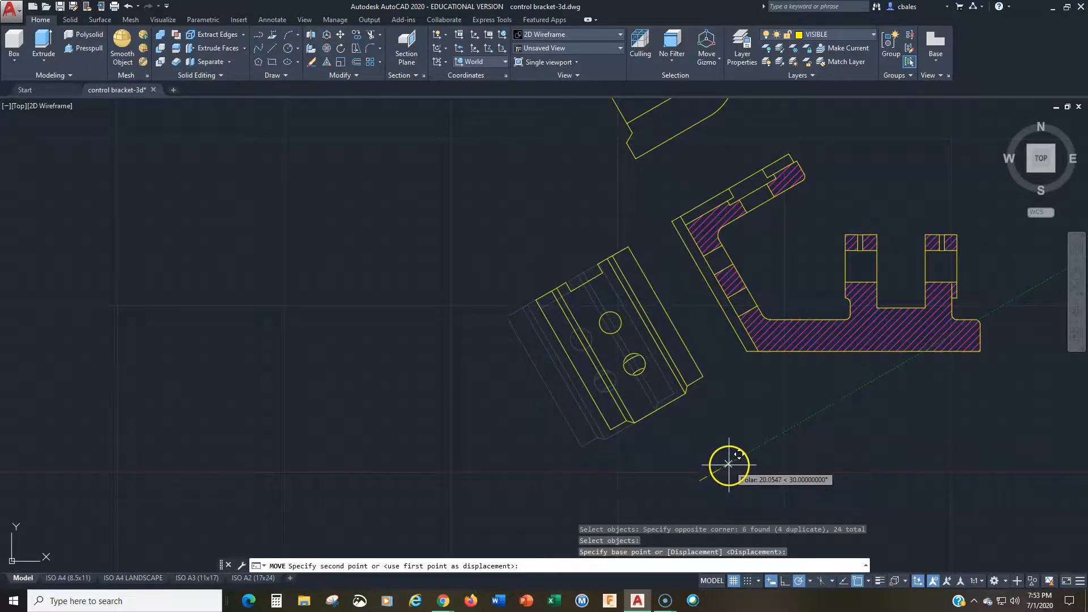
{"action": "left_click", "coordinate": [728, 465]}
Step: Move the whole top view straight down, closer to the auxiliary view above the section
{"action": "type", "text": "z"}
{"action": "key", "text": "Return"}
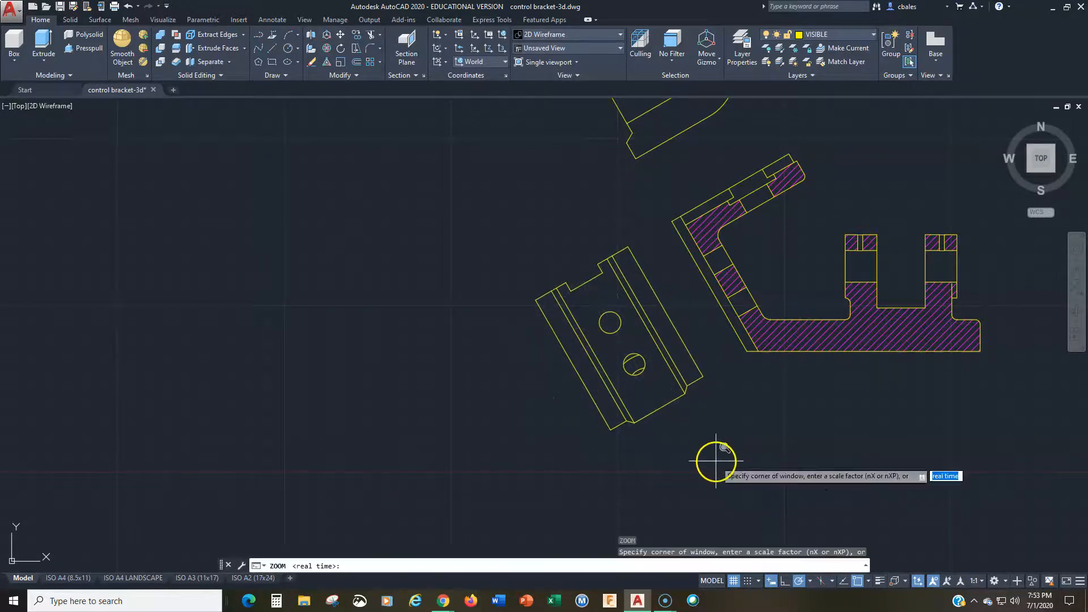
{"action": "type", "text": "e"}
{"action": "key", "text": "Return"}
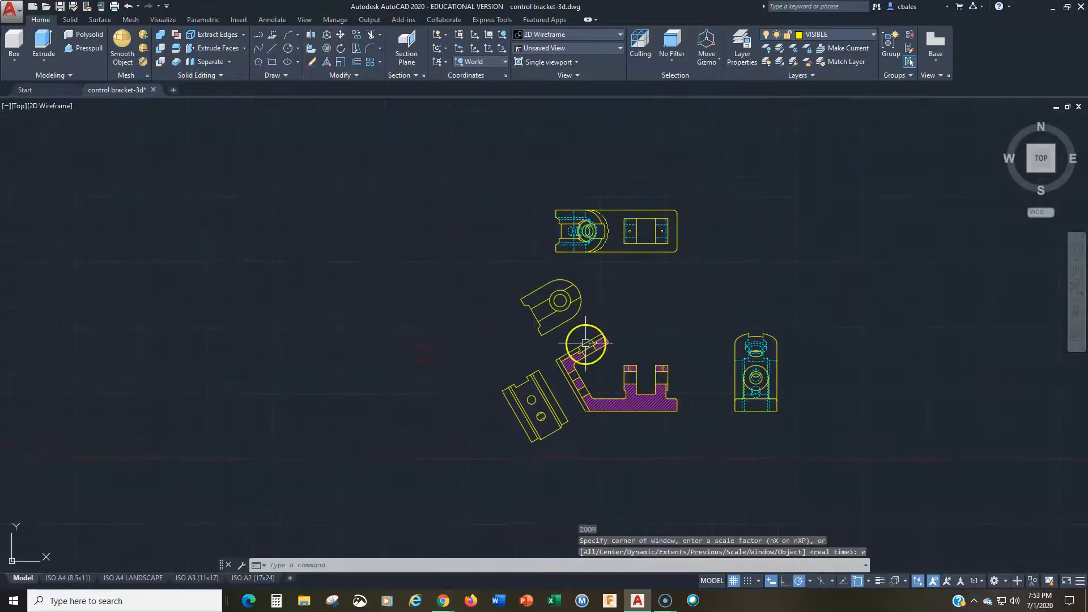
{"action": "scroll", "coordinate": [585, 342], "scroll_direction": "up", "scroll_amount": 2}
{"action": "middle_click_drag", "start_coordinate": [708, 323], "coordinate": [585, 321]}
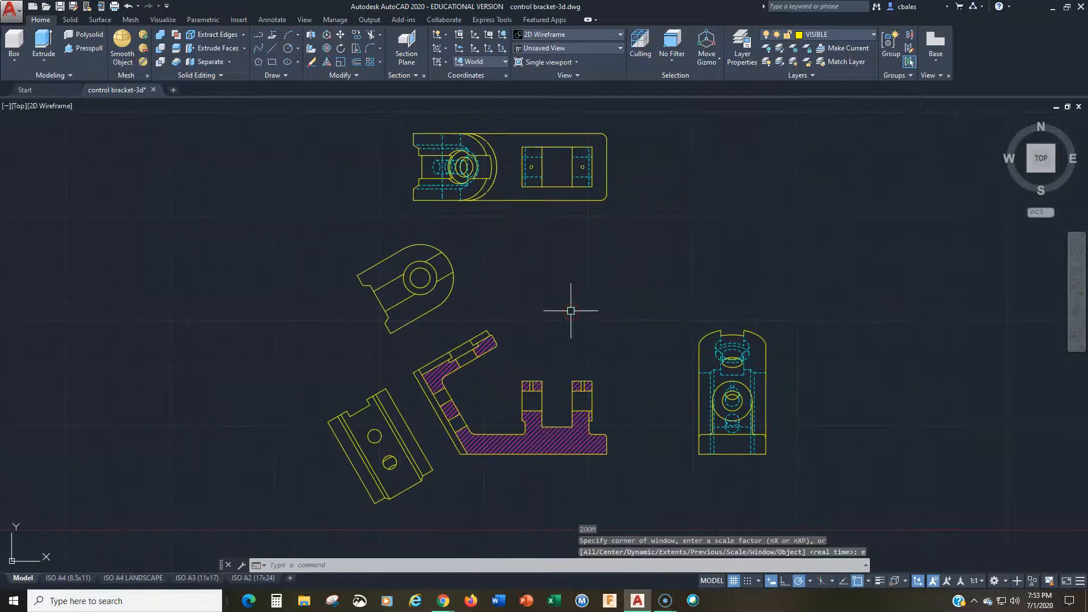
{"action": "middle_click_drag", "start_coordinate": [557, 236], "coordinate": [566, 272]}
{"action": "type", "text": "m"}
{"action": "key", "text": "Return"}
{"action": "left_click", "coordinate": [367, 123]}
{"action": "left_click", "coordinate": [629, 249]}
{"action": "key", "text": "Return"}
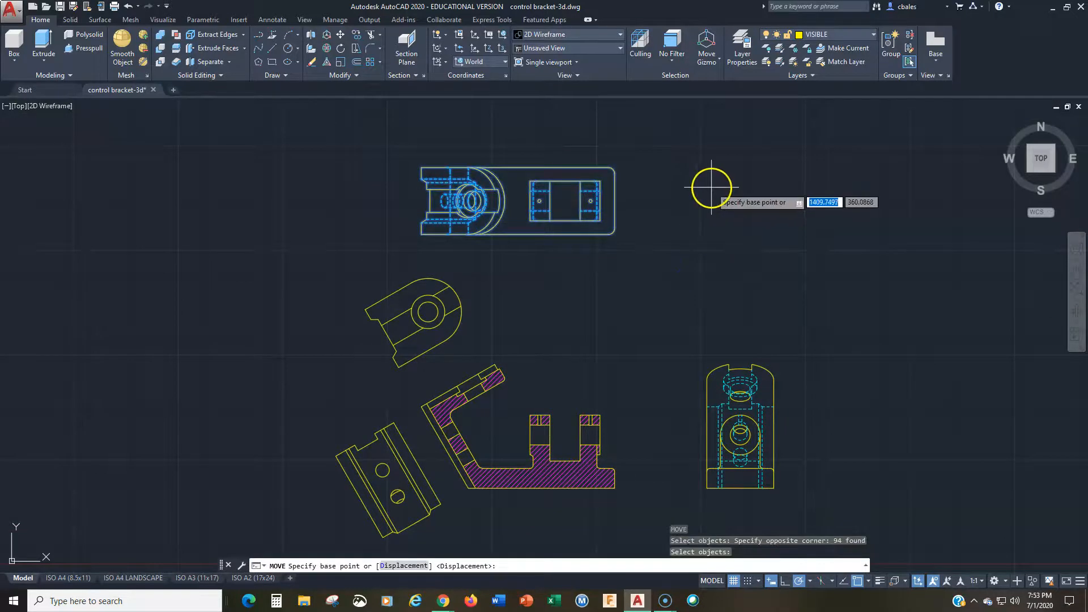
{"action": "left_click", "coordinate": [711, 187]}
{"action": "left_click", "coordinate": [707, 216]}
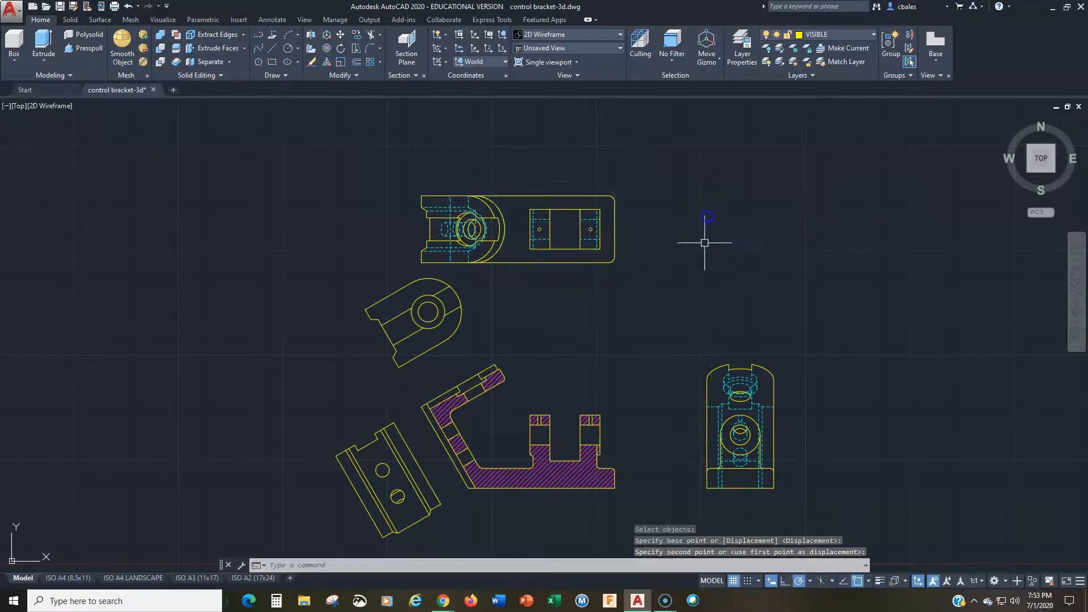
Step: Move the whole side view horizontally closer to the section view
{"action": "left_click", "coordinate": [686, 327]}
{"action": "left_click", "coordinate": [796, 507]}
{"action": "type", "text": "m"}
{"action": "key", "text": "Return"}
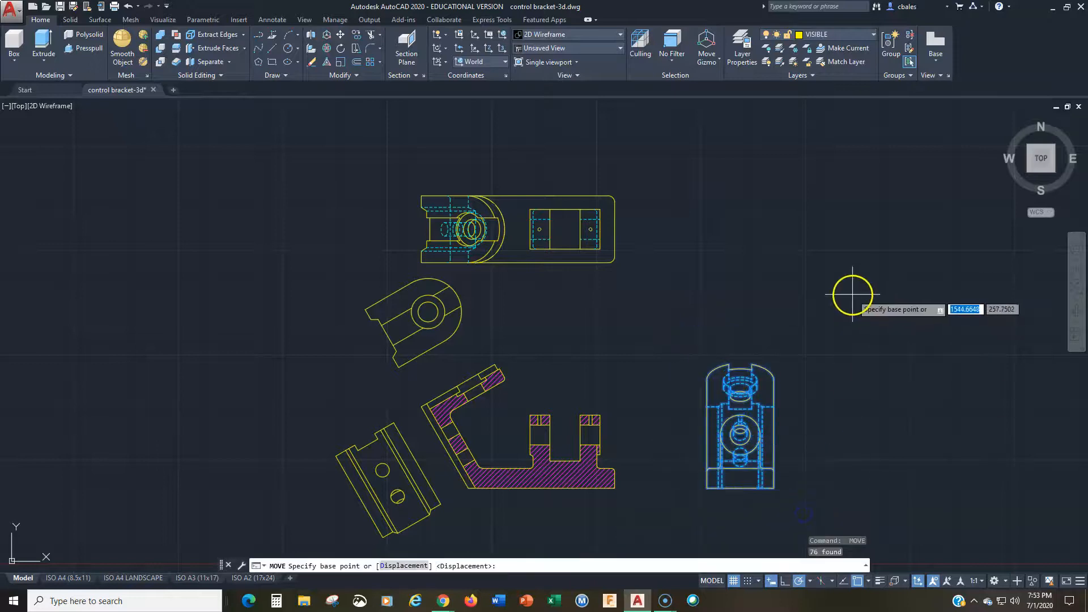
{"action": "left_click", "coordinate": [851, 294]}
{"action": "left_click", "coordinate": [802, 294]}
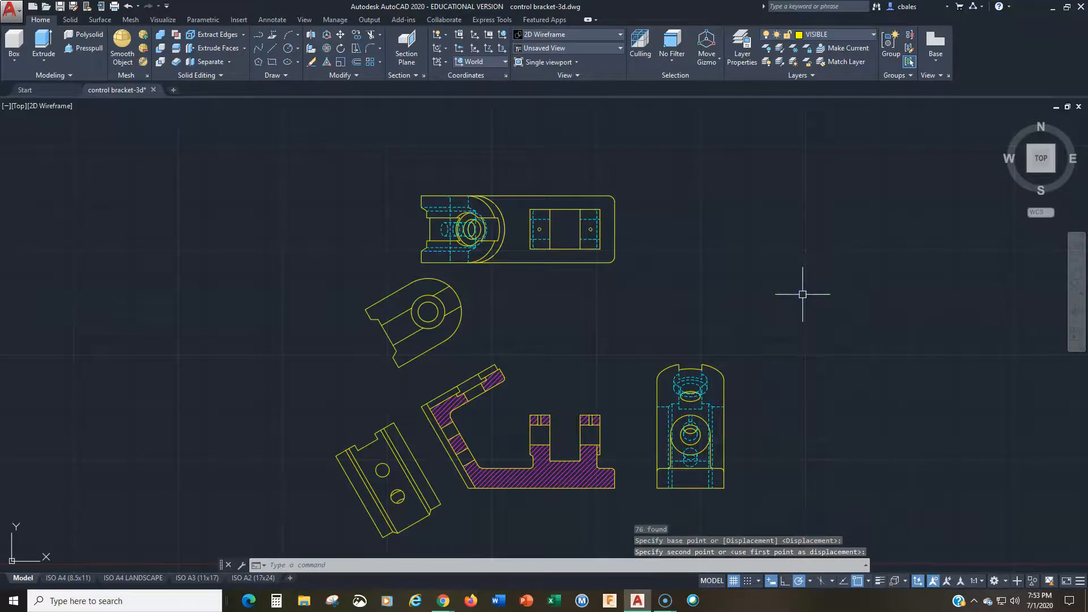
{"action": "key", "text": "Escape"}
{"action": "key", "text": "Escape"}
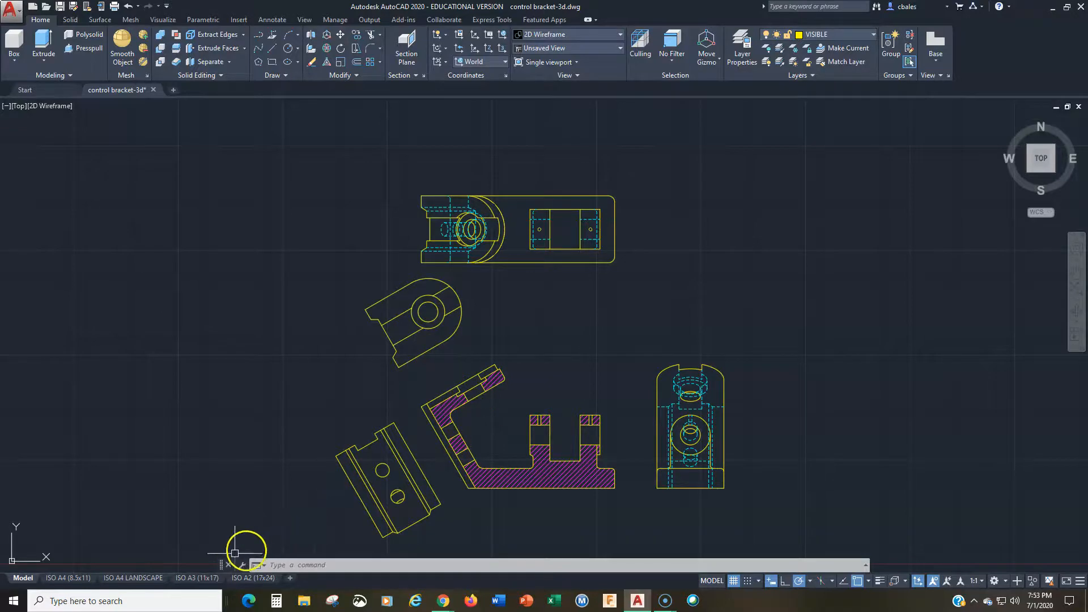
Step: Switch to the ISO A3 (11x17) layout, activate its viewport and bring all five views into it
{"action": "left_click", "coordinate": [198, 578]}
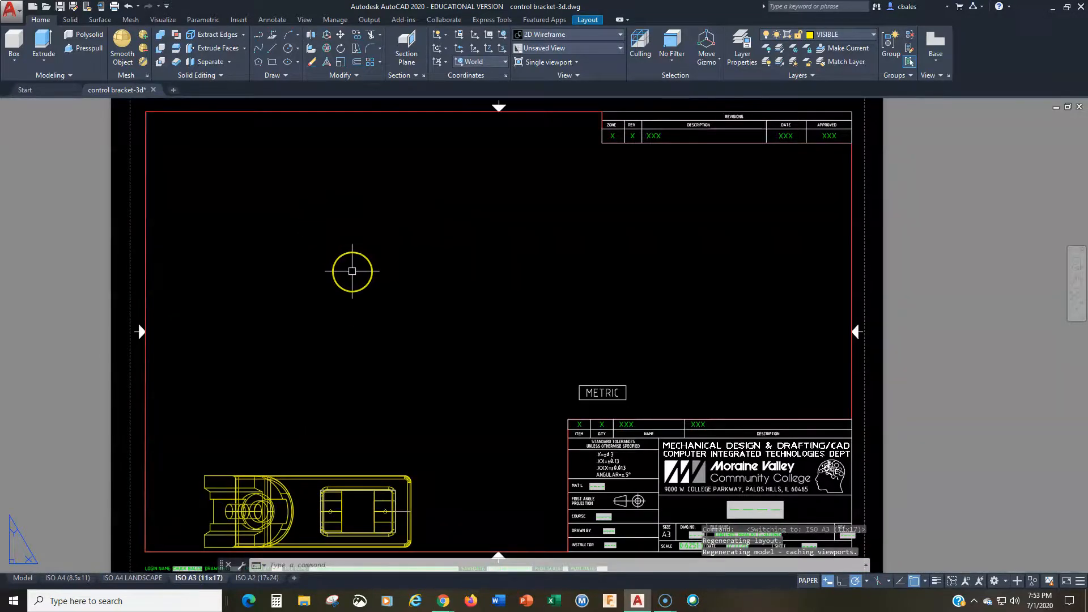
{"action": "double_click", "coordinate": [352, 271]}
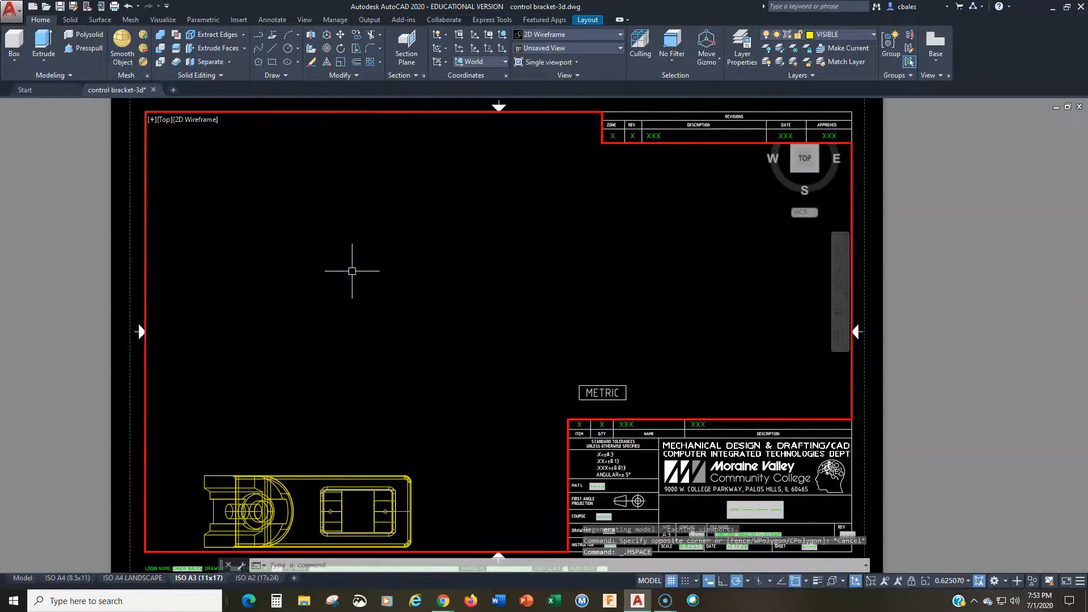
{"action": "scroll", "coordinate": [355, 267], "scroll_direction": "down", "scroll_amount": 5}
{"action": "middle_click_drag", "start_coordinate": [565, 301], "coordinate": [243, 291]}
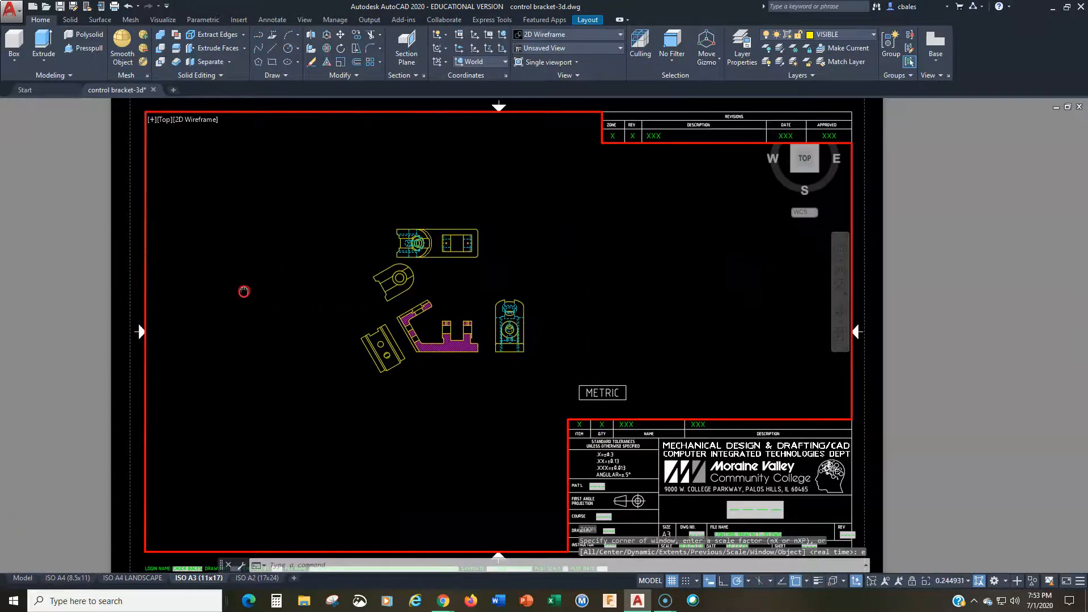
{"action": "scroll", "coordinate": [393, 311], "scroll_direction": "up", "scroll_amount": 3}
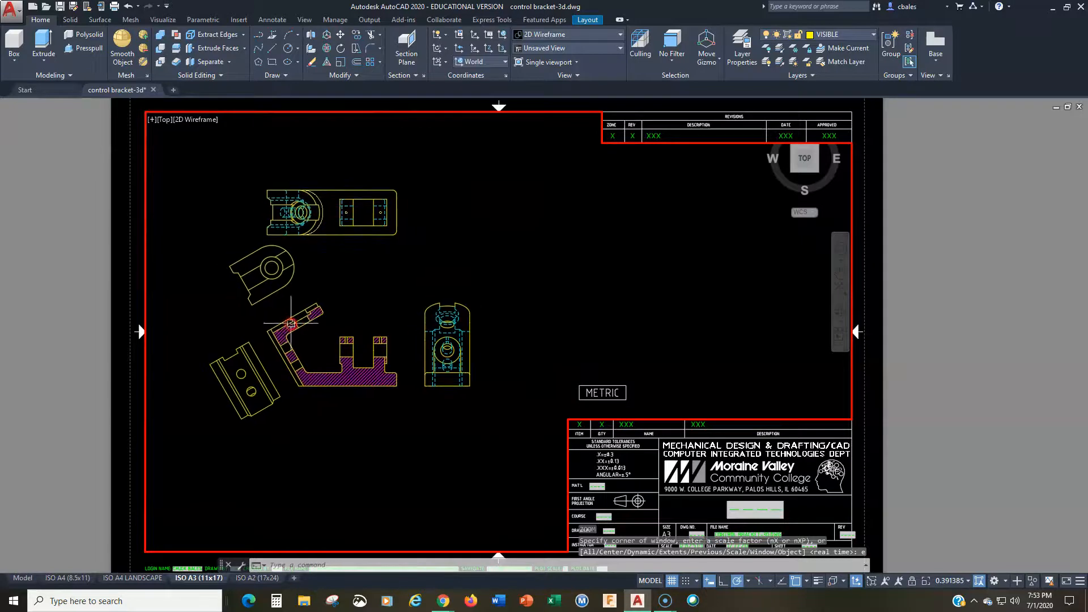
Step: Try the viewport scales 1:4, 1:2 and 1:1 to compare how the views fit the sheet
{"action": "left_click", "coordinate": [967, 580]}
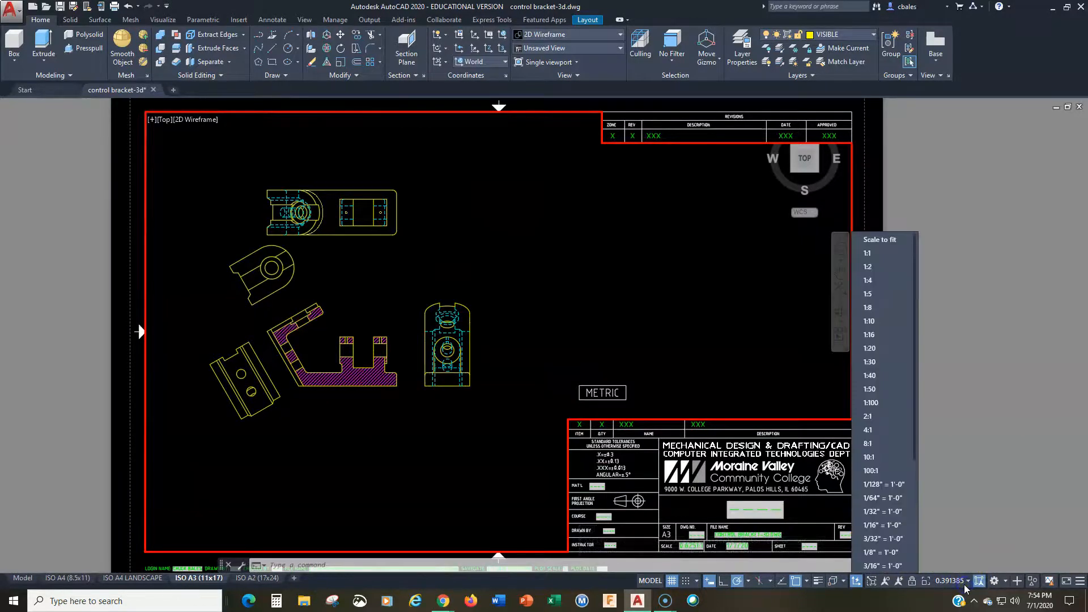
{"action": "left_click", "coordinate": [868, 280]}
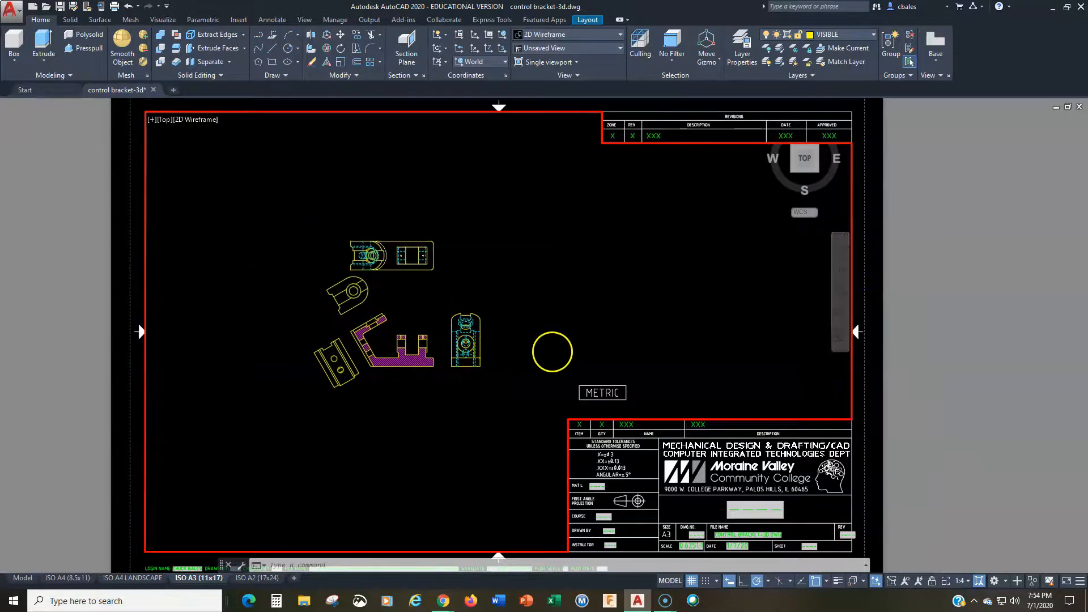
{"action": "left_click", "coordinate": [964, 587]}
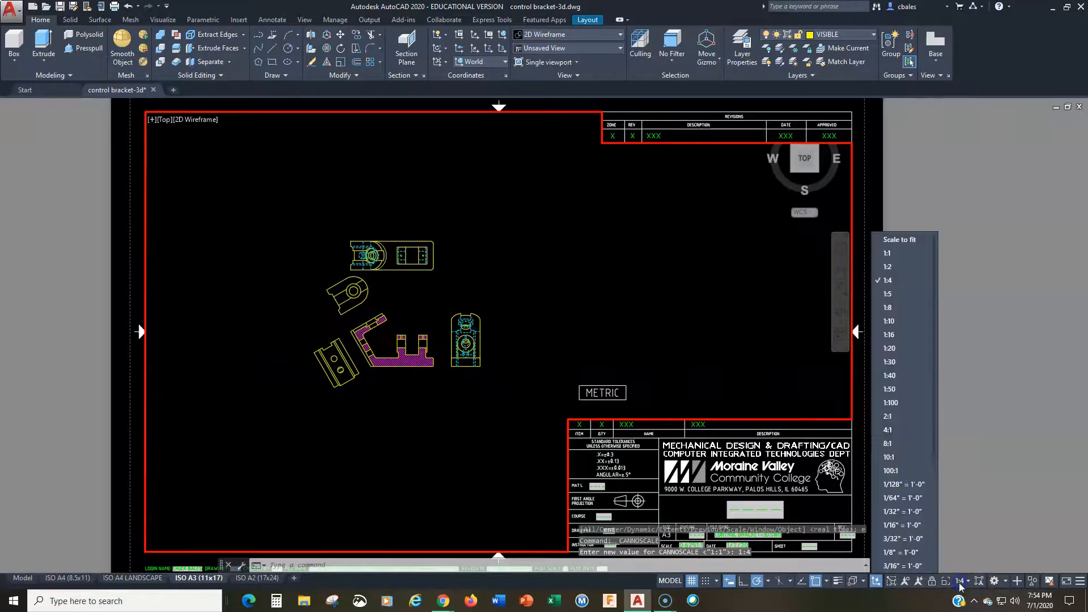
{"action": "left_click", "coordinate": [886, 267]}
{"action": "mouse_move", "coordinate": [435, 349]}
{"action": "middle_mouse_down"}
{"action": "mouse_move", "coordinate": [509, 354]}
{"action": "mouse_move", "coordinate": [479, 332]}
{"action": "middle_mouse_up"}
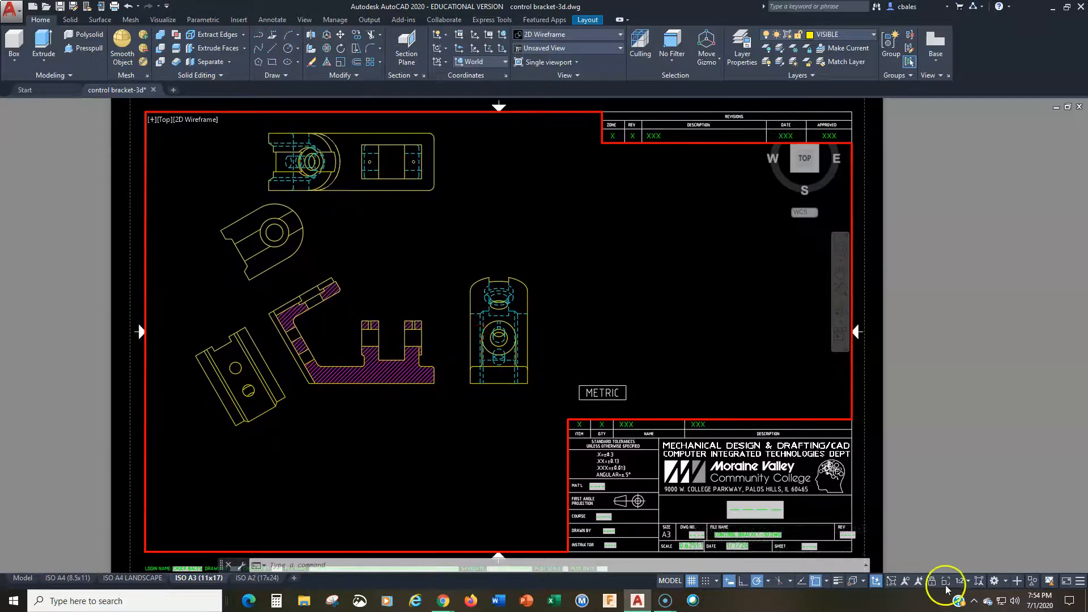
{"action": "left_click", "coordinate": [961, 584]}
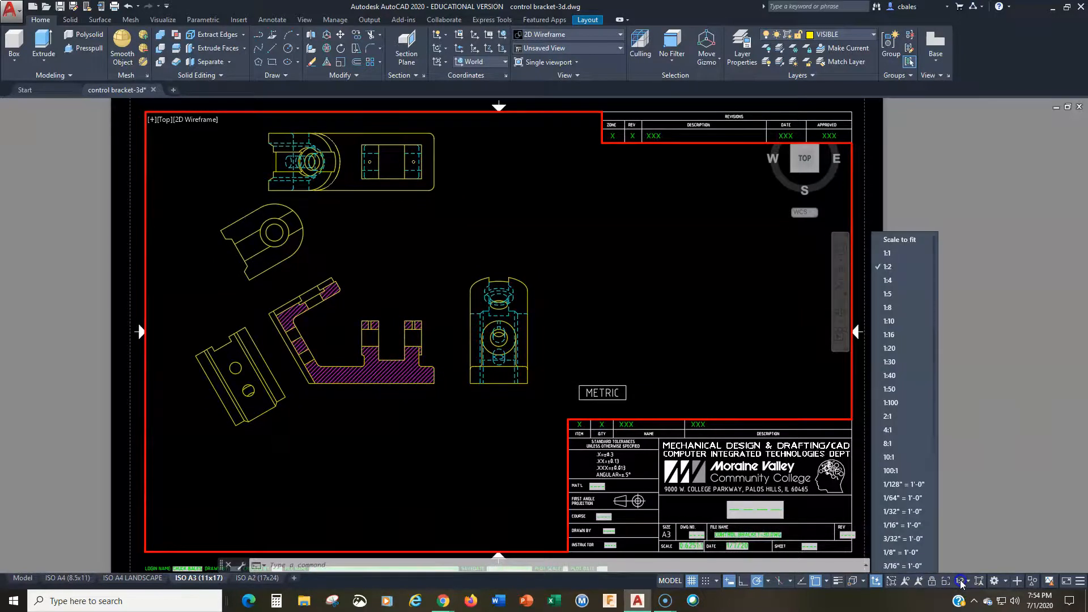
{"action": "left_click", "coordinate": [888, 254]}
{"action": "middle_click_drag", "start_coordinate": [406, 304], "coordinate": [539, 281]}
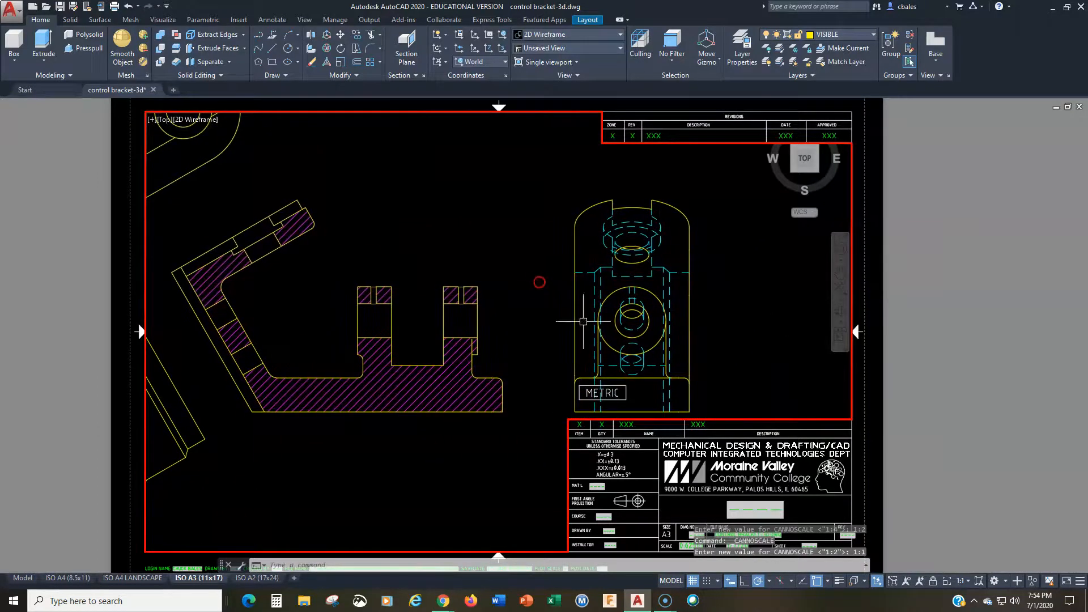
Step: Set the viewport scale to 1:2 with all views inside the sheet border, and return to paper space
{"action": "left_click", "coordinate": [961, 581]}
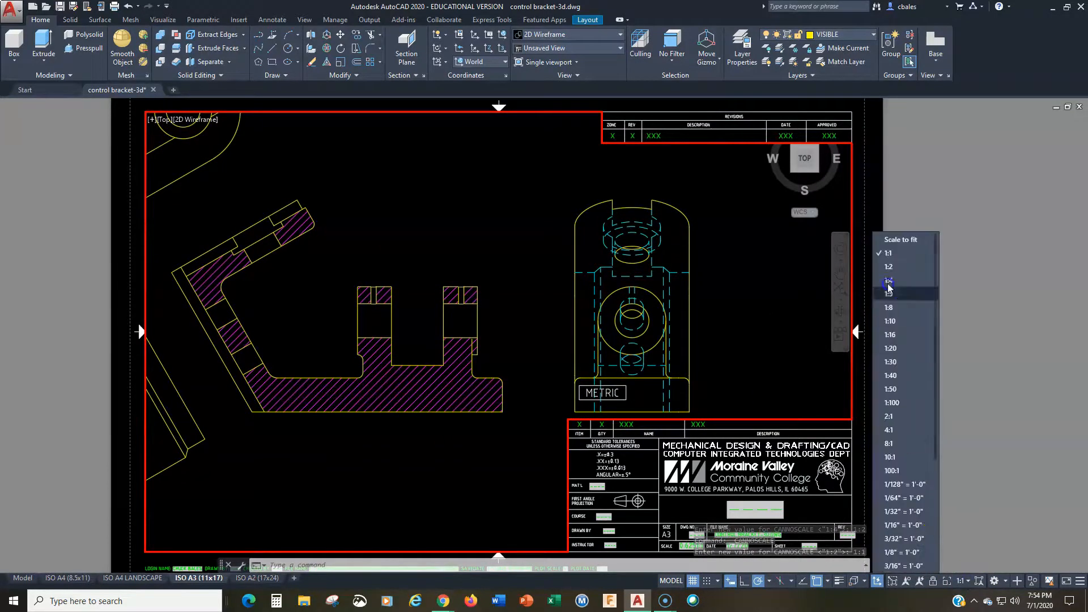
{"action": "left_click", "coordinate": [889, 267]}
{"action": "mouse_move", "coordinate": [583, 304]}
{"action": "middle_mouse_down"}
{"action": "mouse_move", "coordinate": [449, 316]}
{"action": "mouse_move", "coordinate": [401, 339]}
{"action": "mouse_move", "coordinate": [379, 336]}
{"action": "middle_mouse_up"}
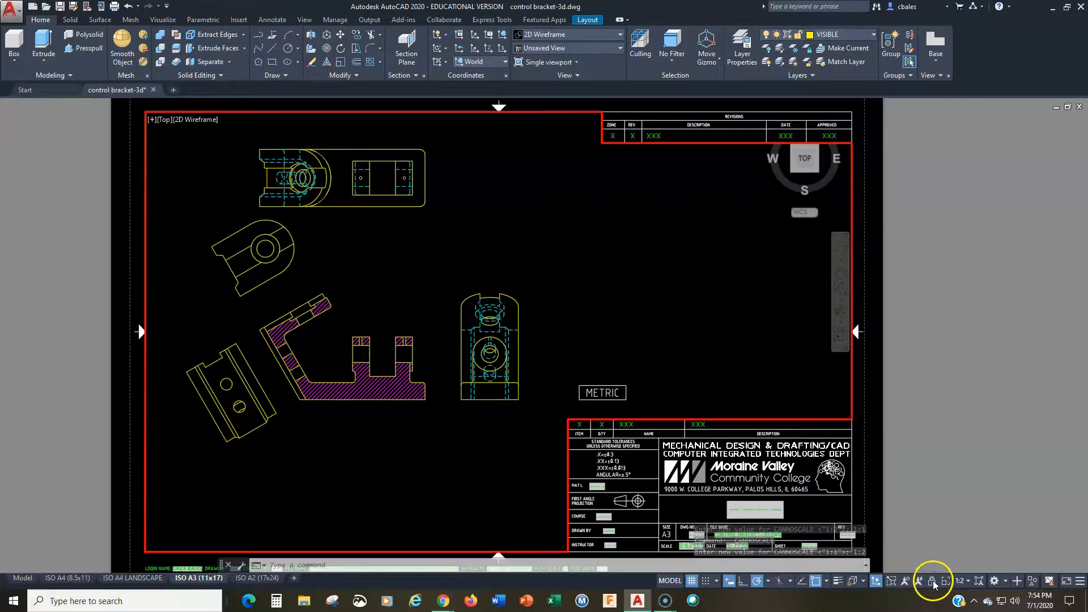
{"action": "double_click", "coordinate": [903, 382]}
{"action": "middle_click_drag", "start_coordinate": [515, 414], "coordinate": [544, 408]}
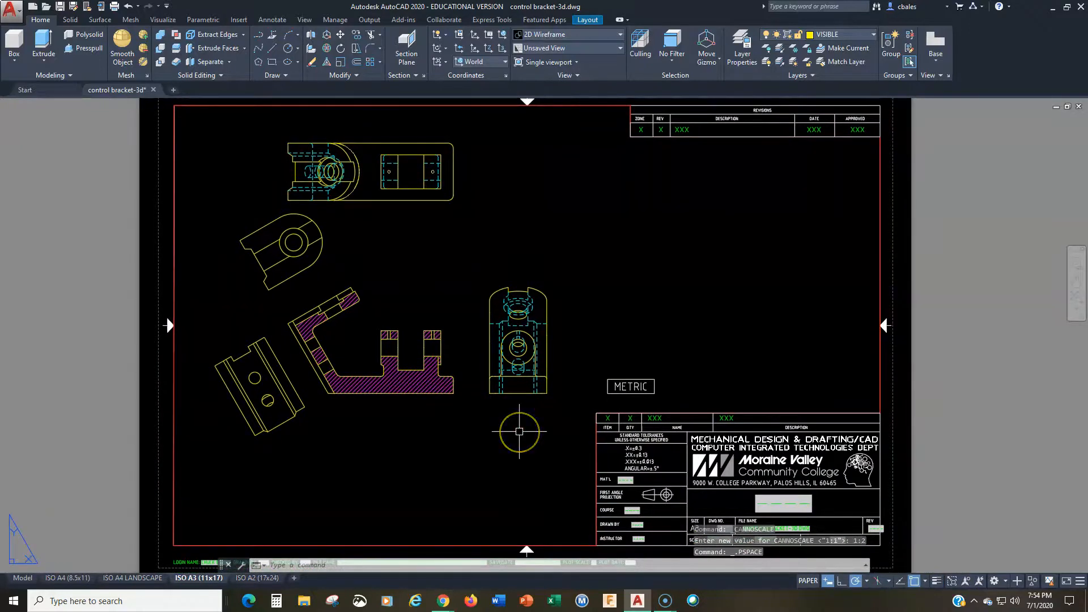